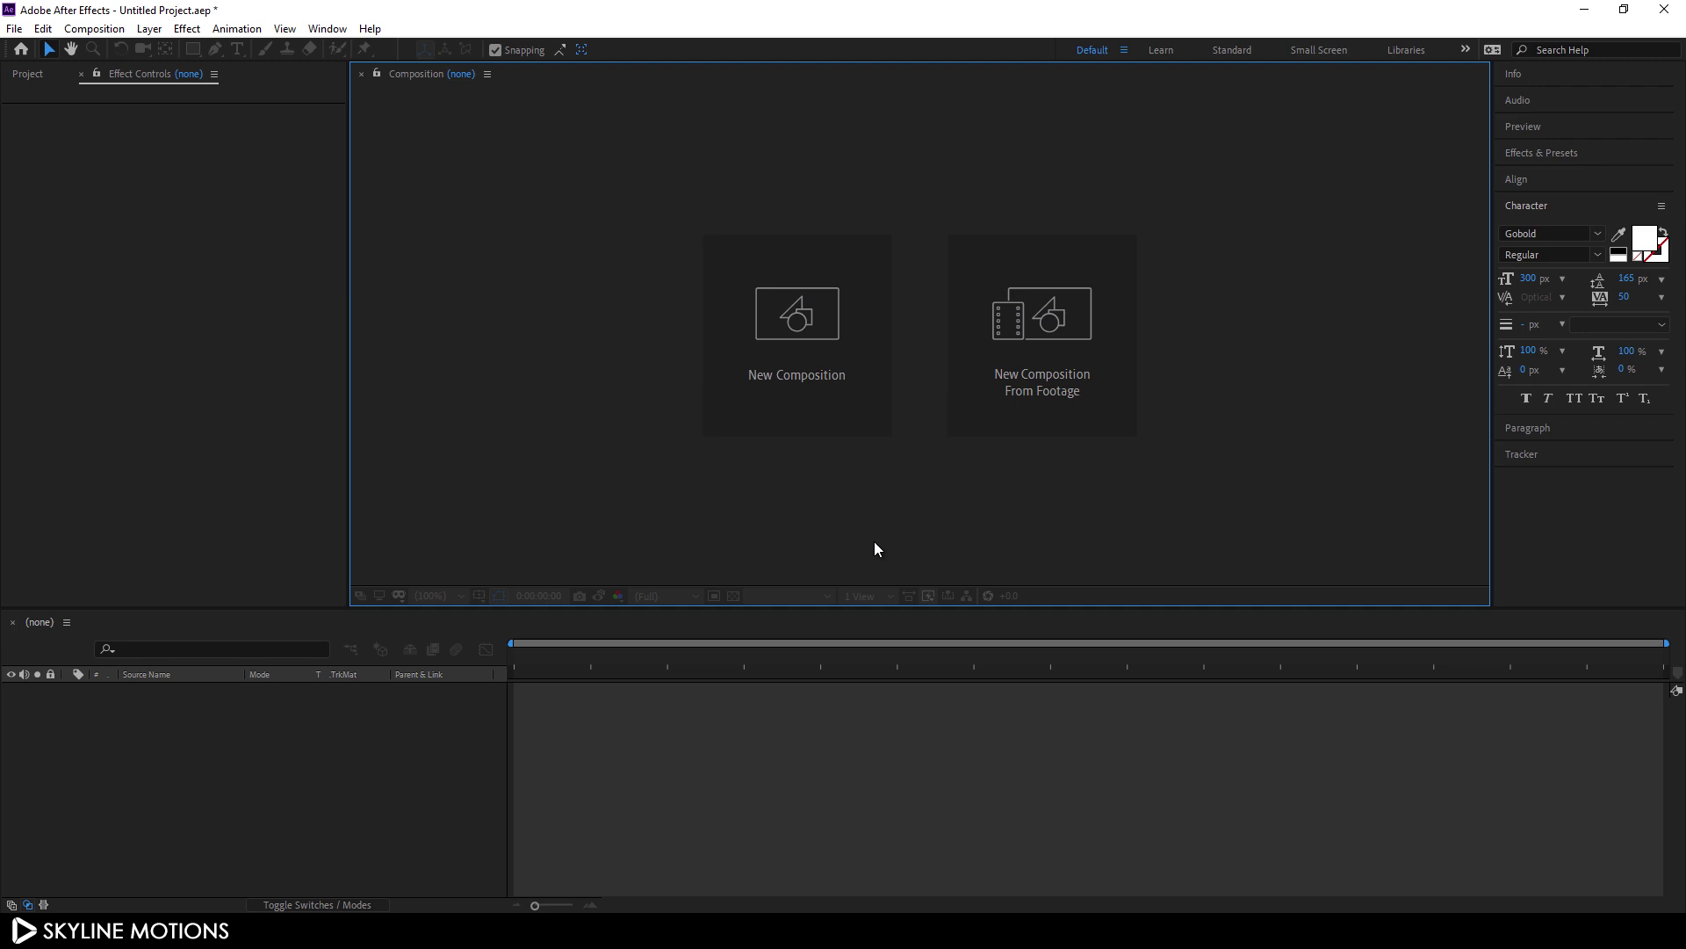
Step: Create a new composition named Main 01 with a frame rate of 30 frames per second
left_click(843, 415)
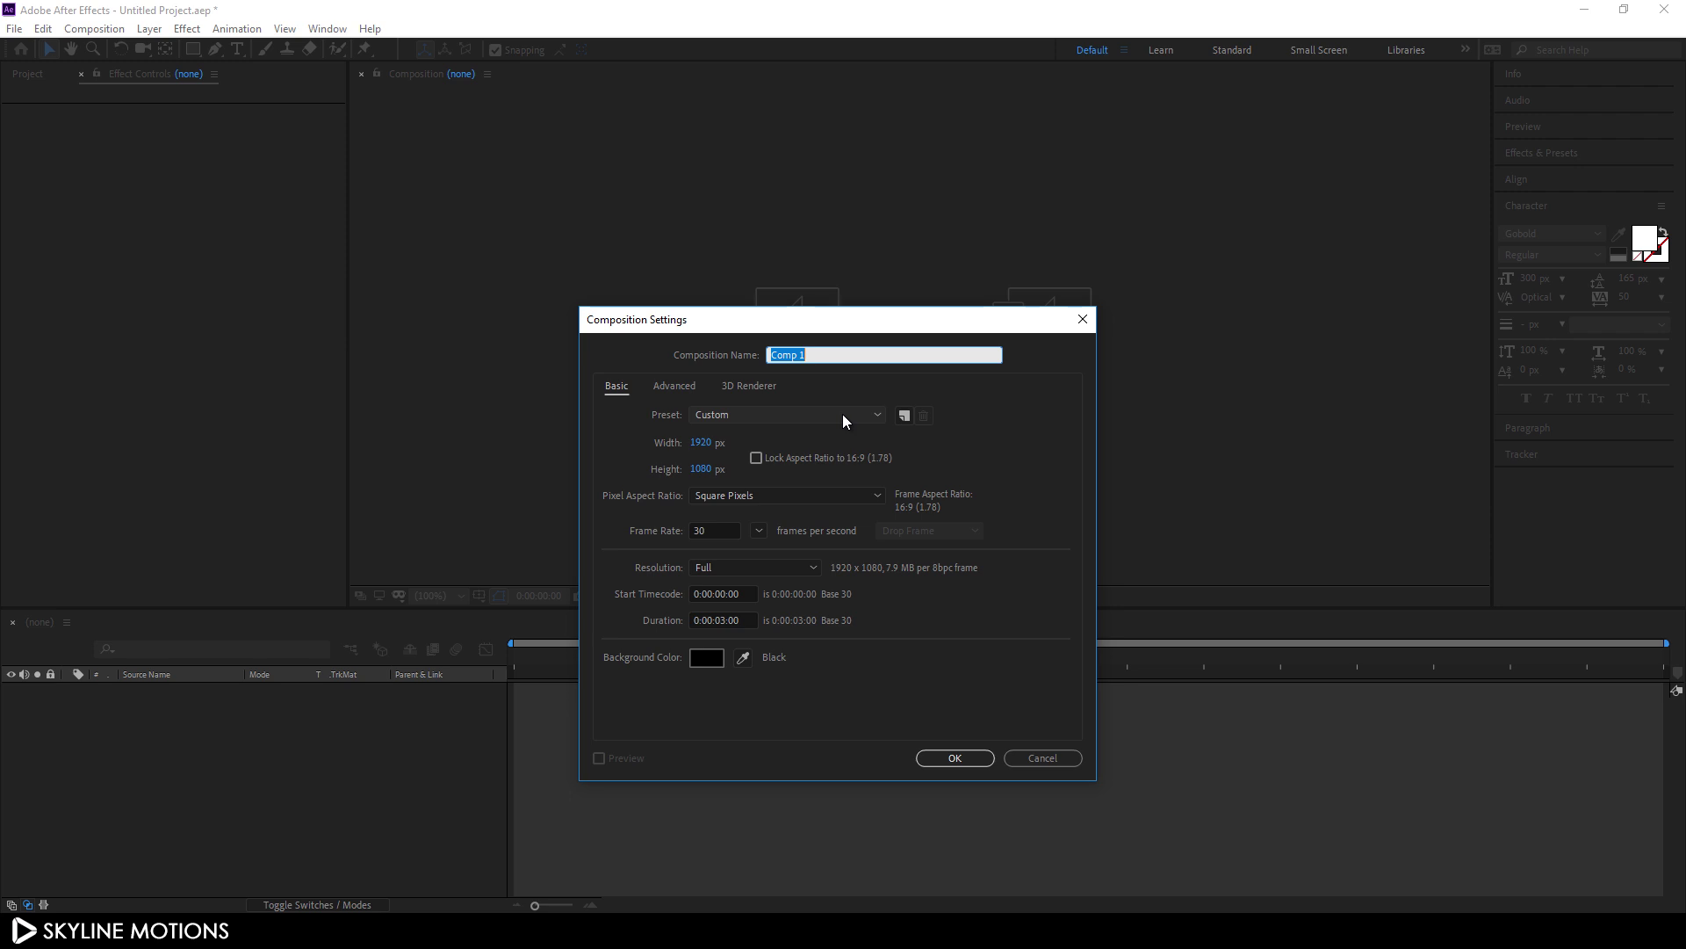
type("Main 01")
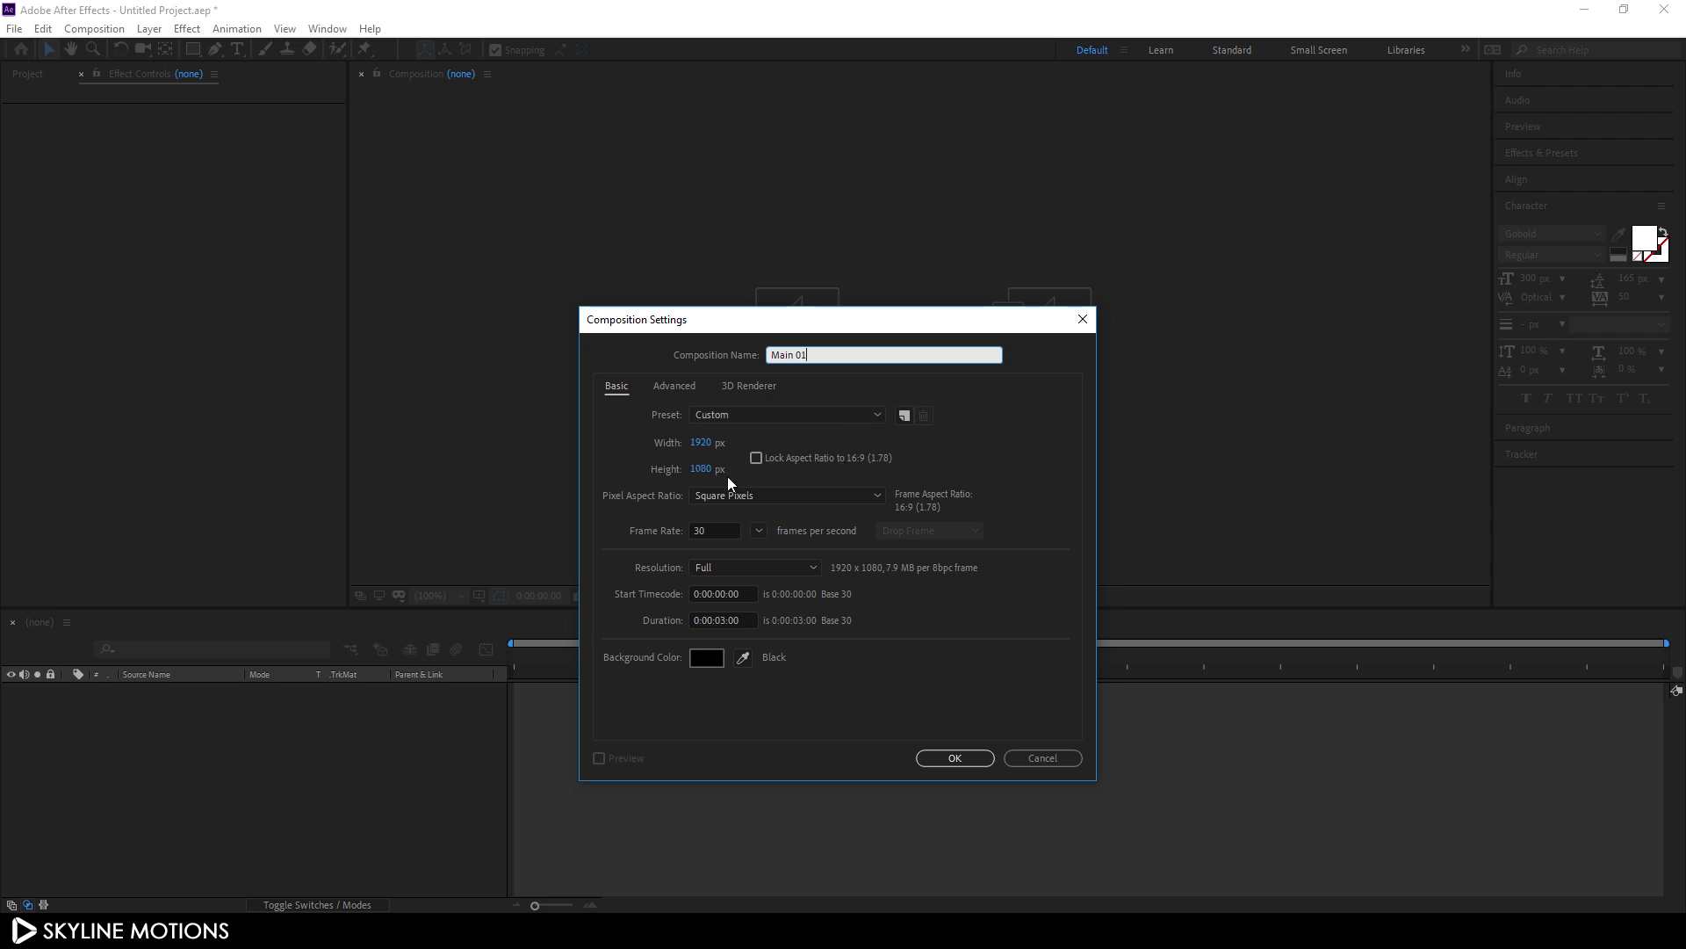
left_click(759, 531)
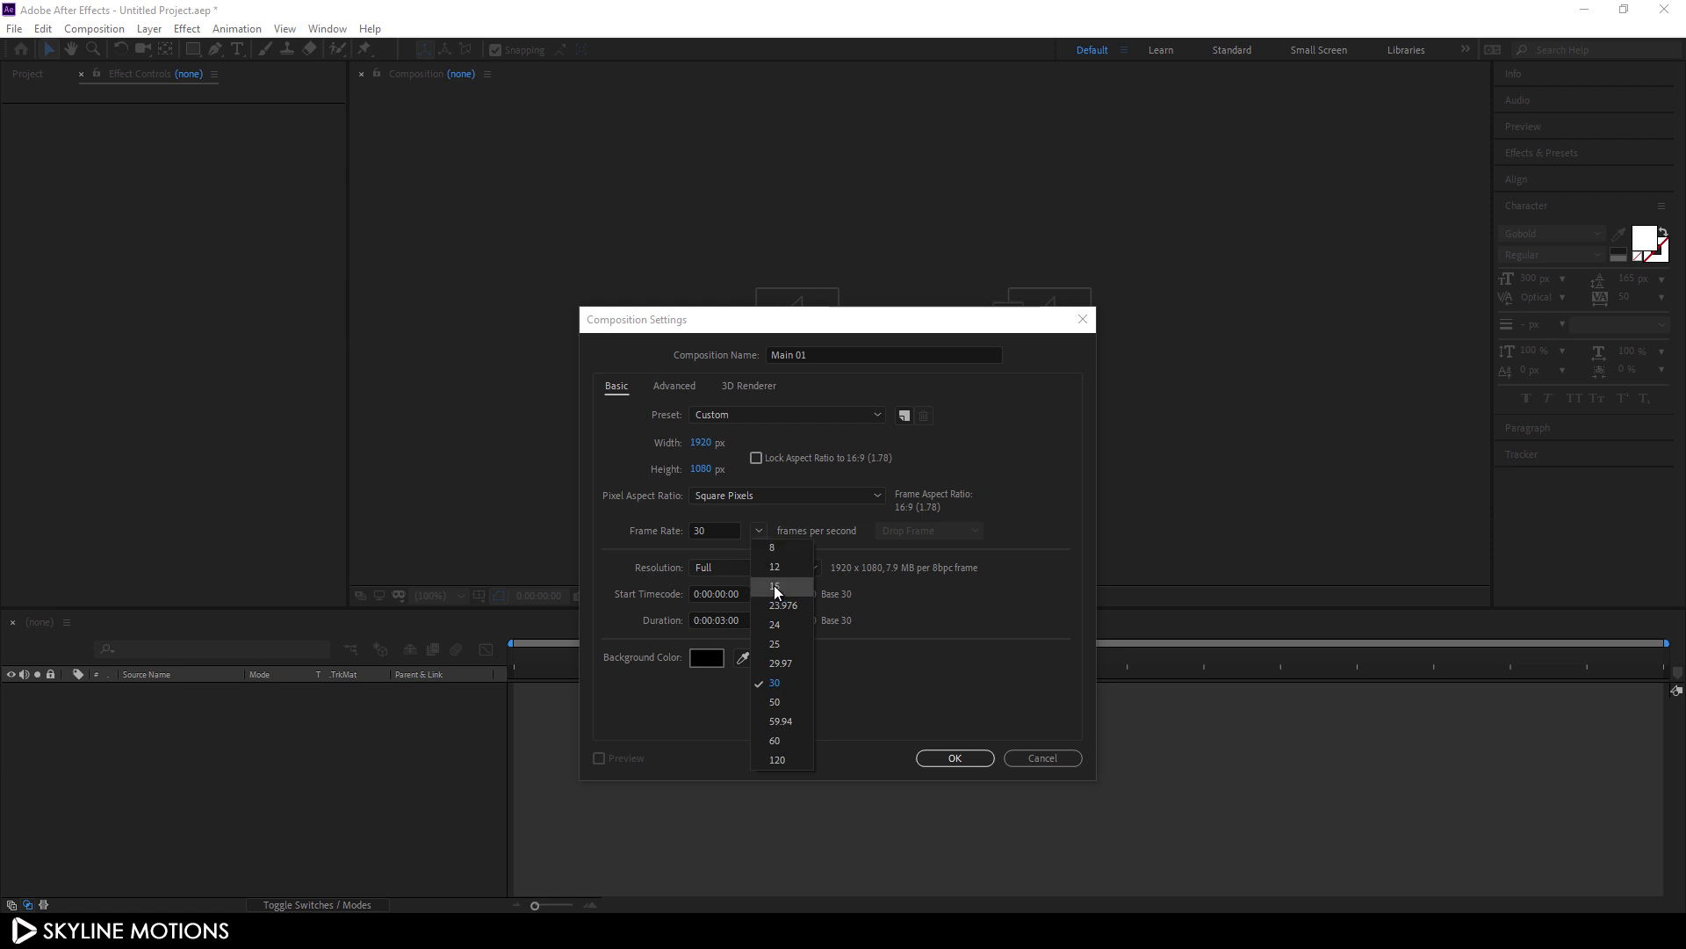
left_click(785, 683)
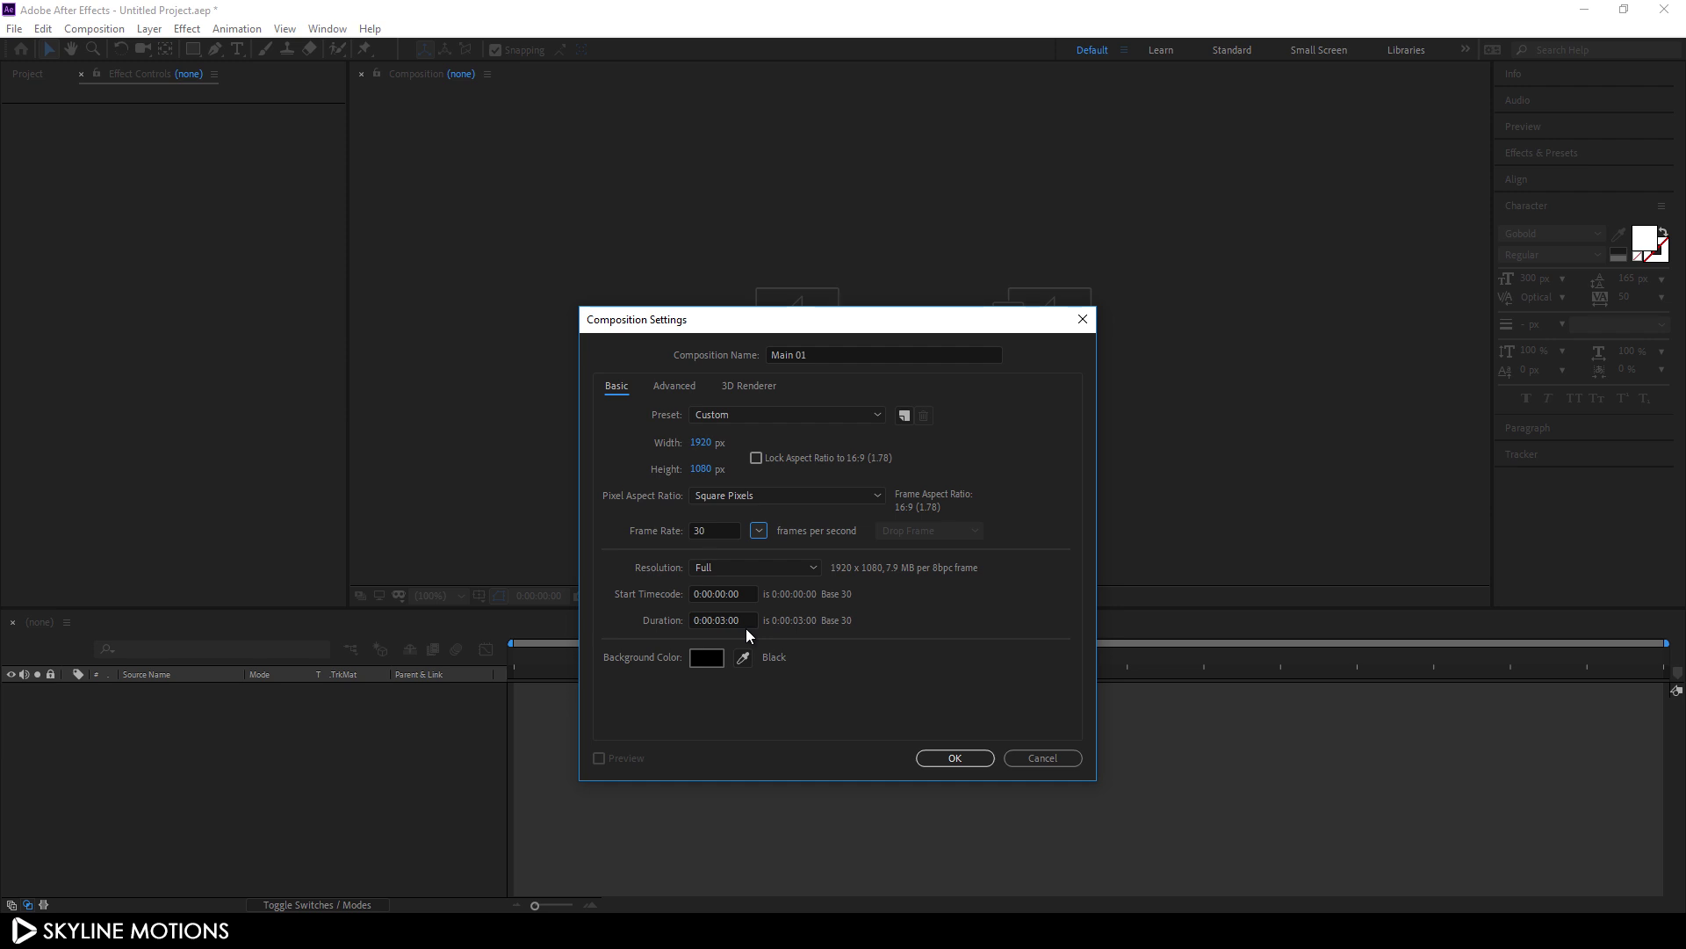
left_click(953, 757)
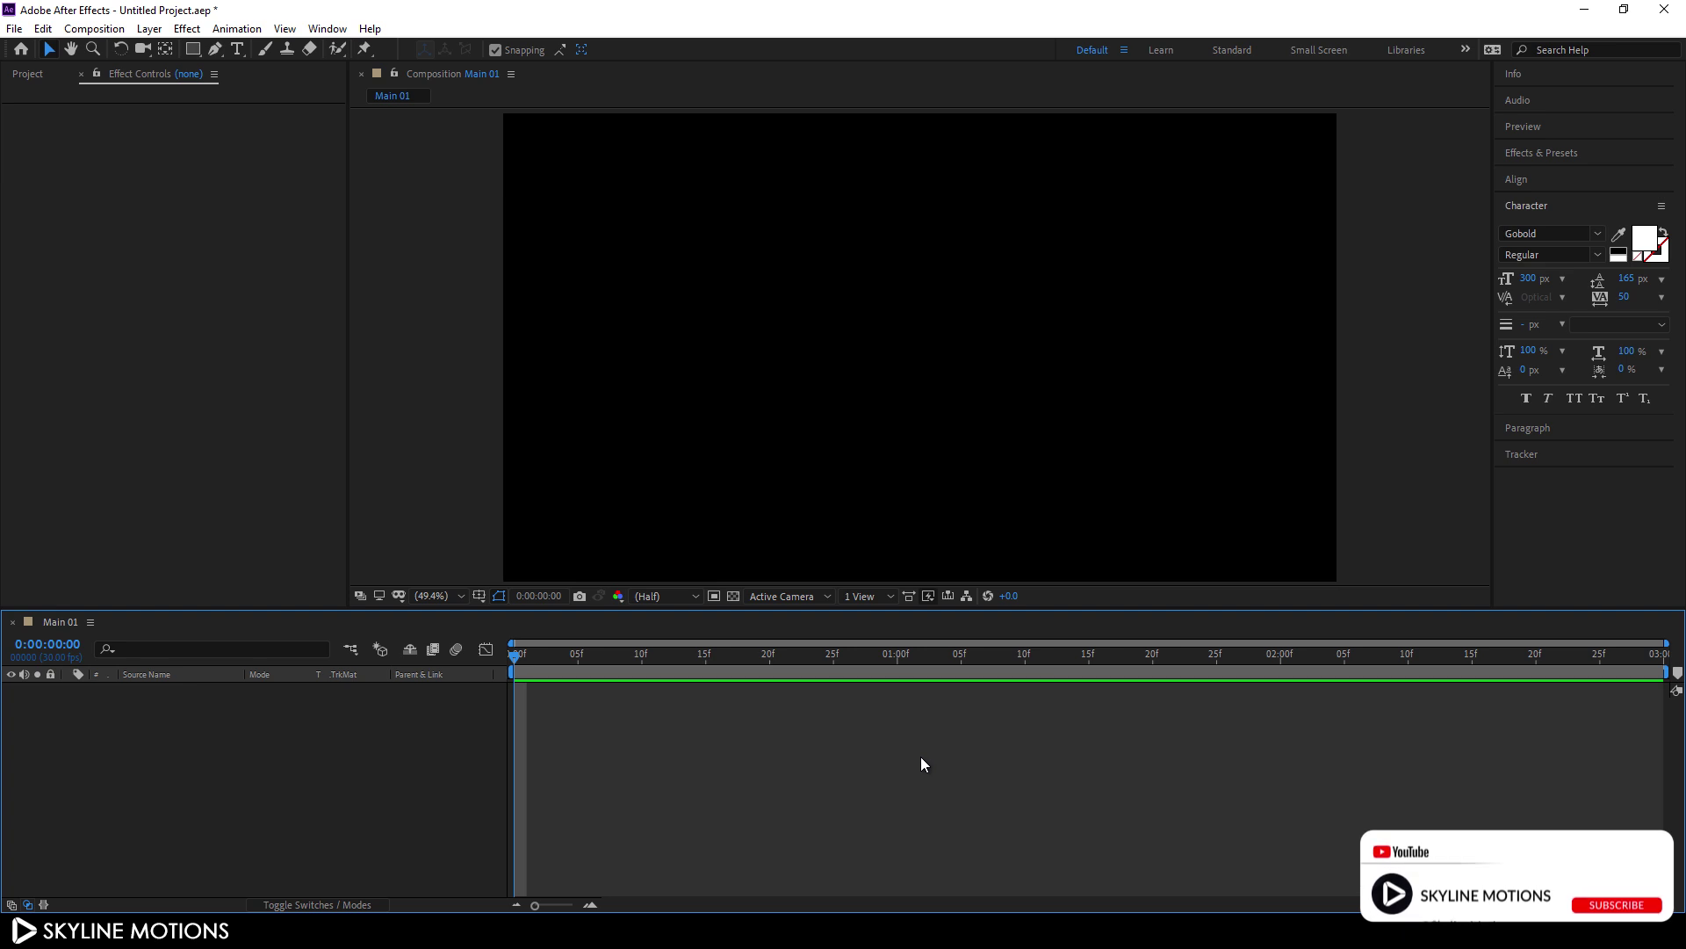
Step: Add a new solid layer named Color to the Main 01 composition
left_click(150, 29)
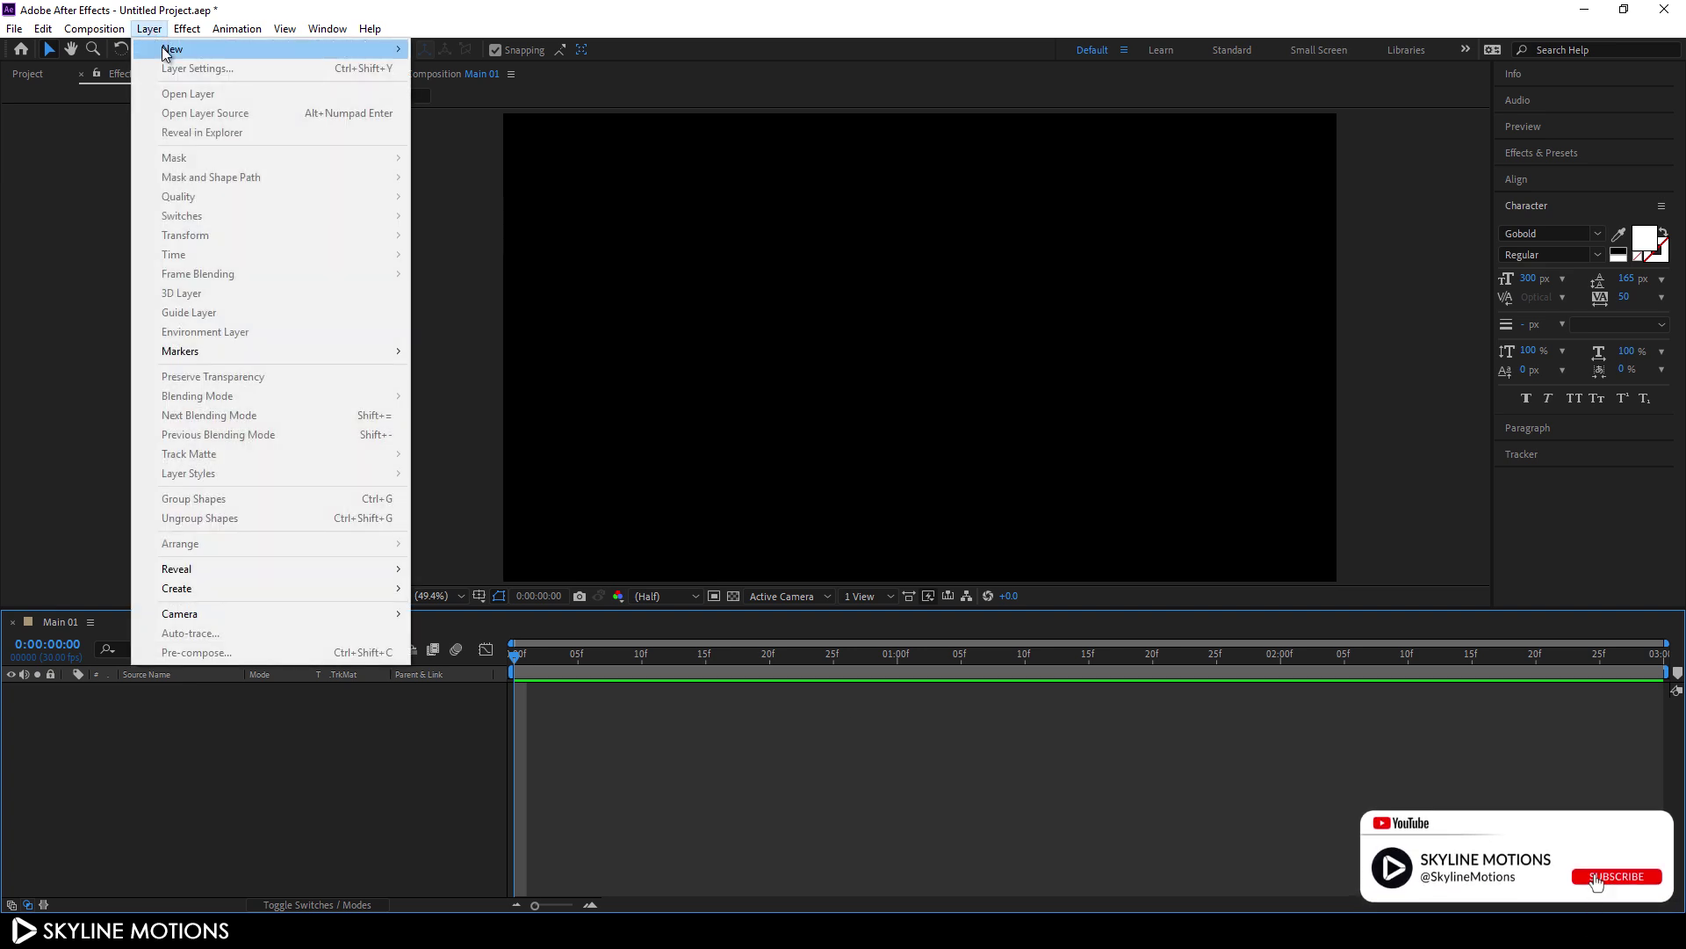
mouse_move(167, 49)
left_click(485, 66)
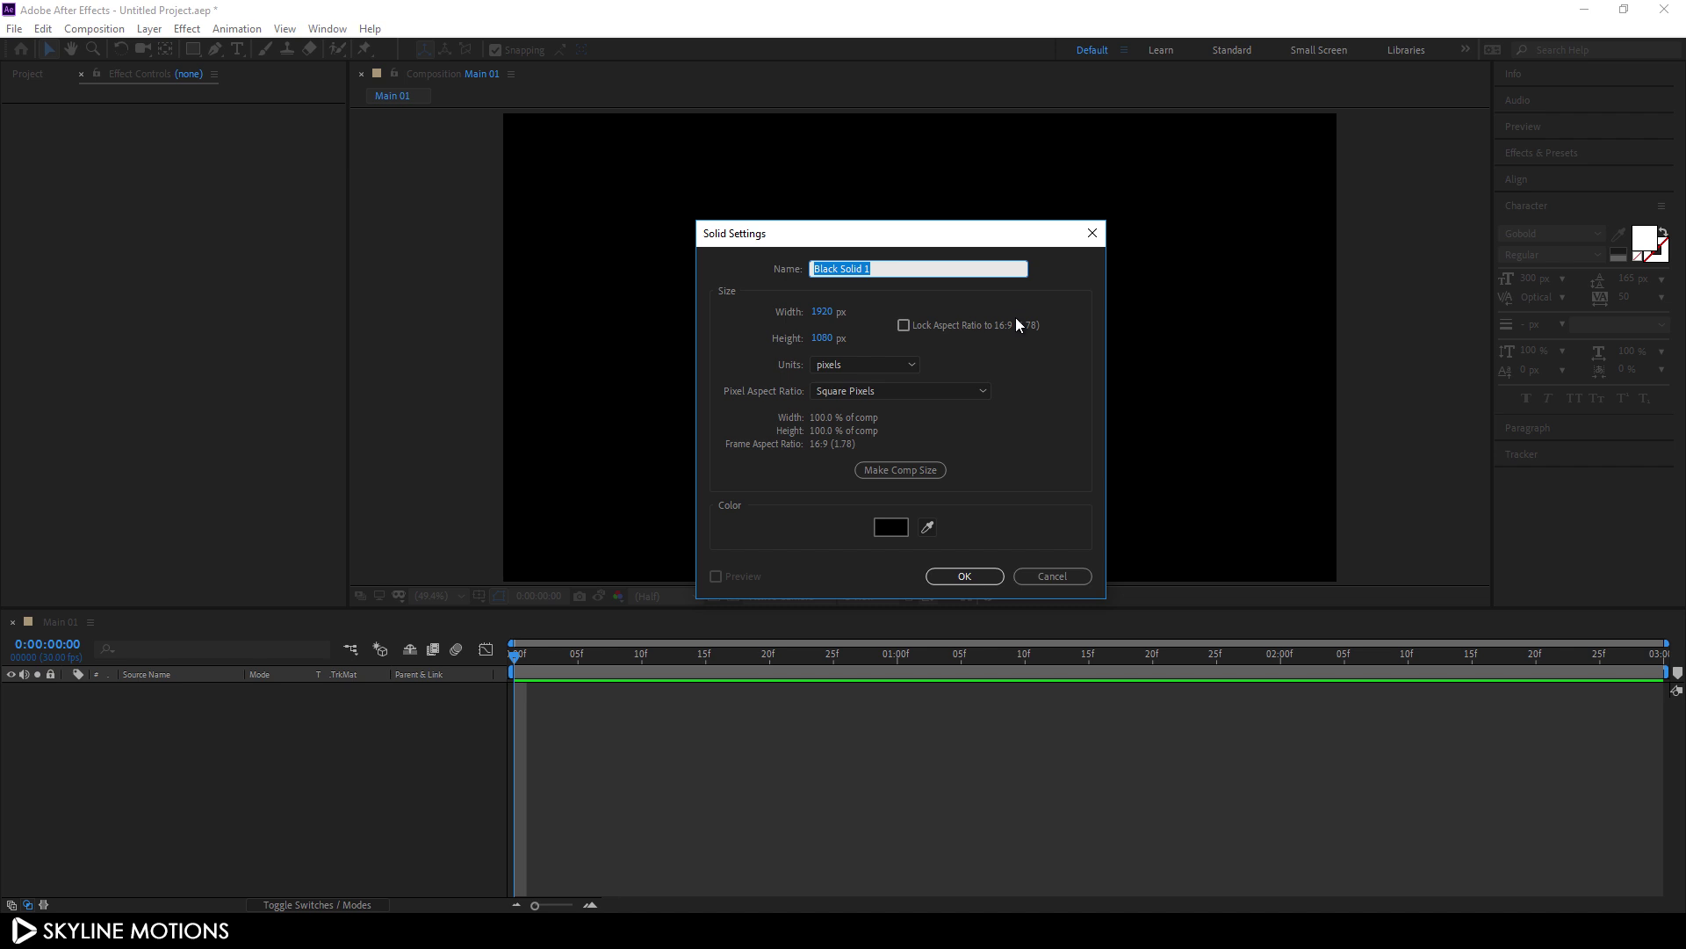
type("Color")
left_click(962, 569)
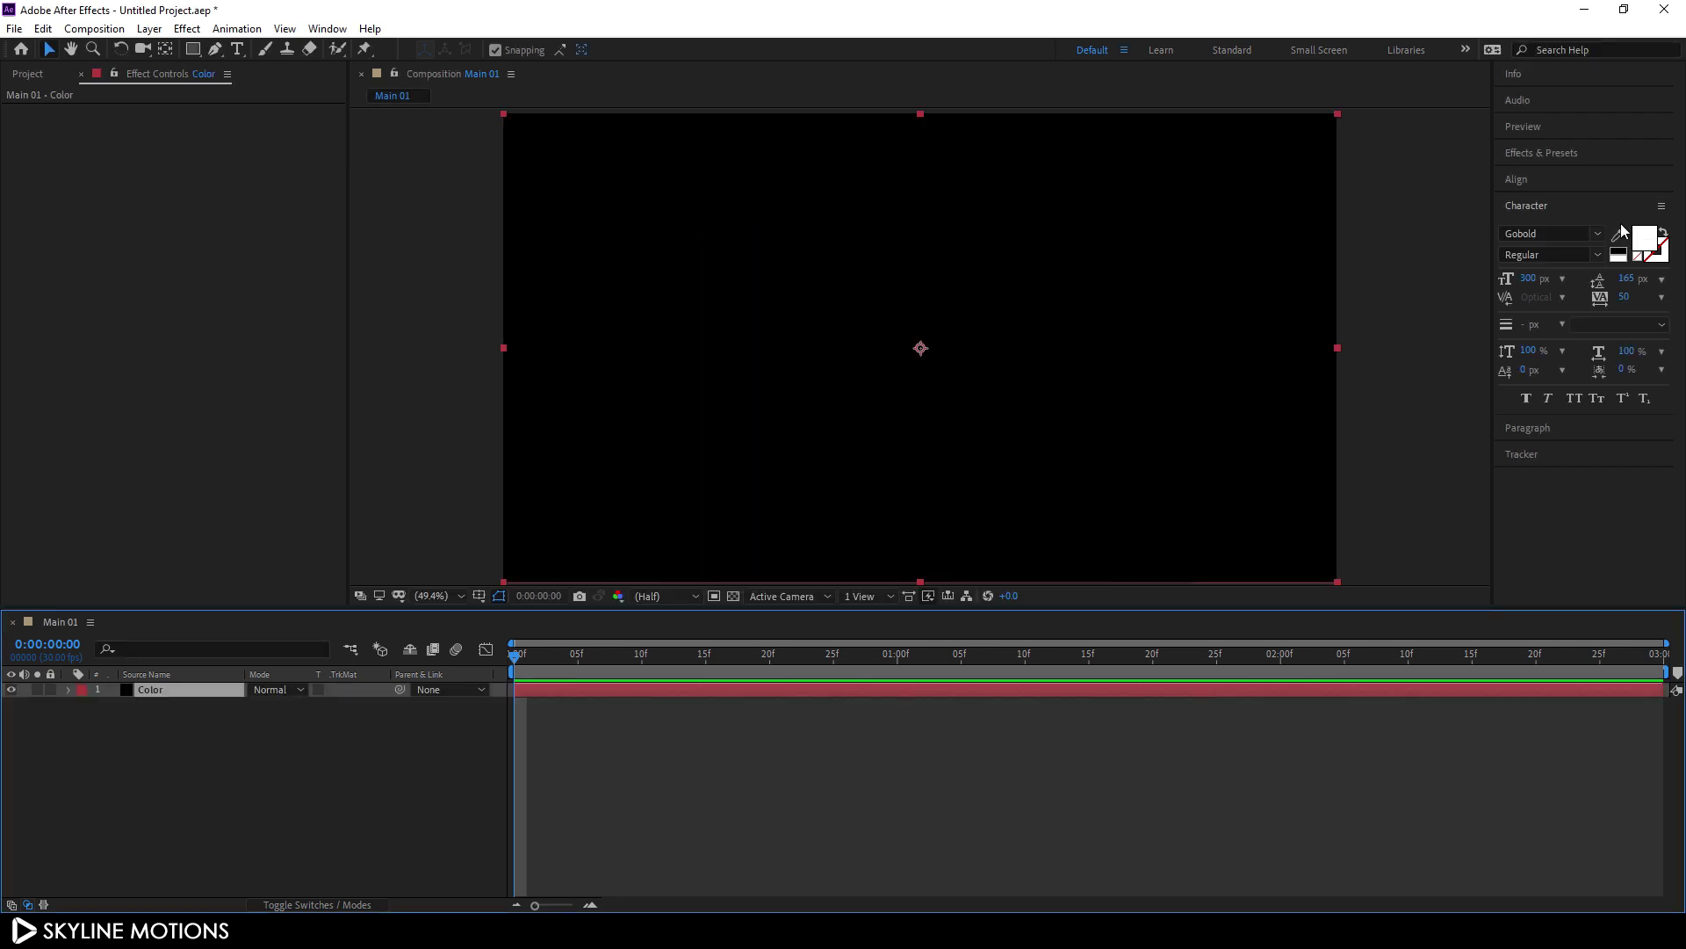
Step: Find the Gradient Ramp effect by searching for ramp and apply it to the Color solid
left_click(1559, 155)
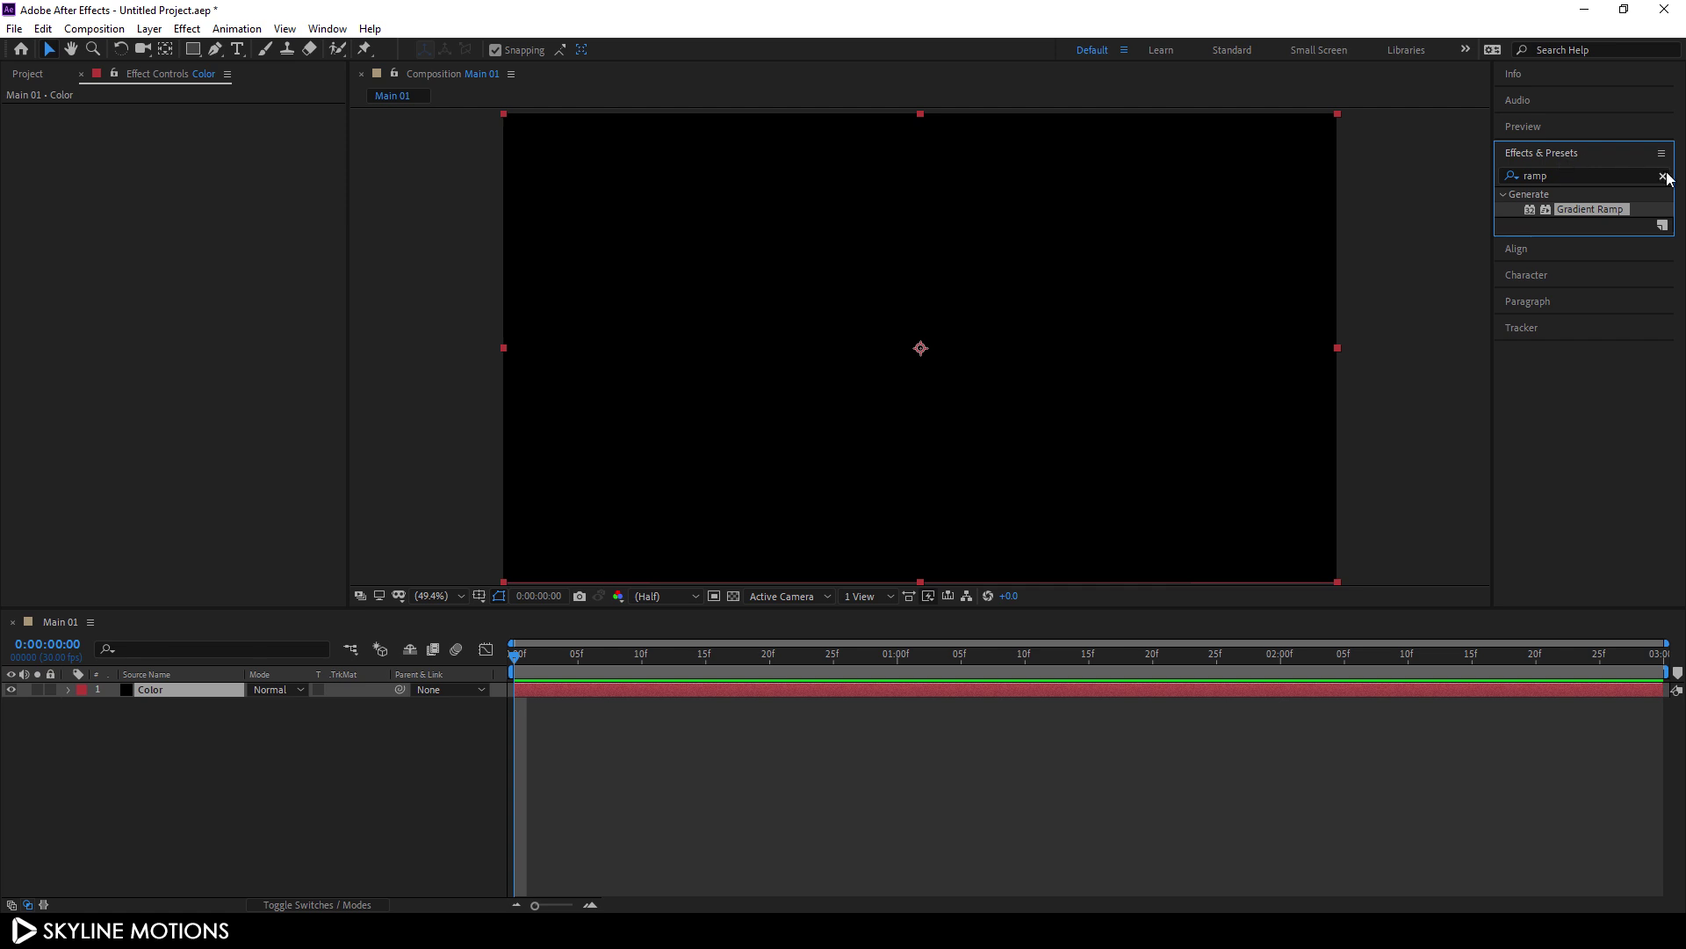
left_click(1574, 173)
type("ramp")
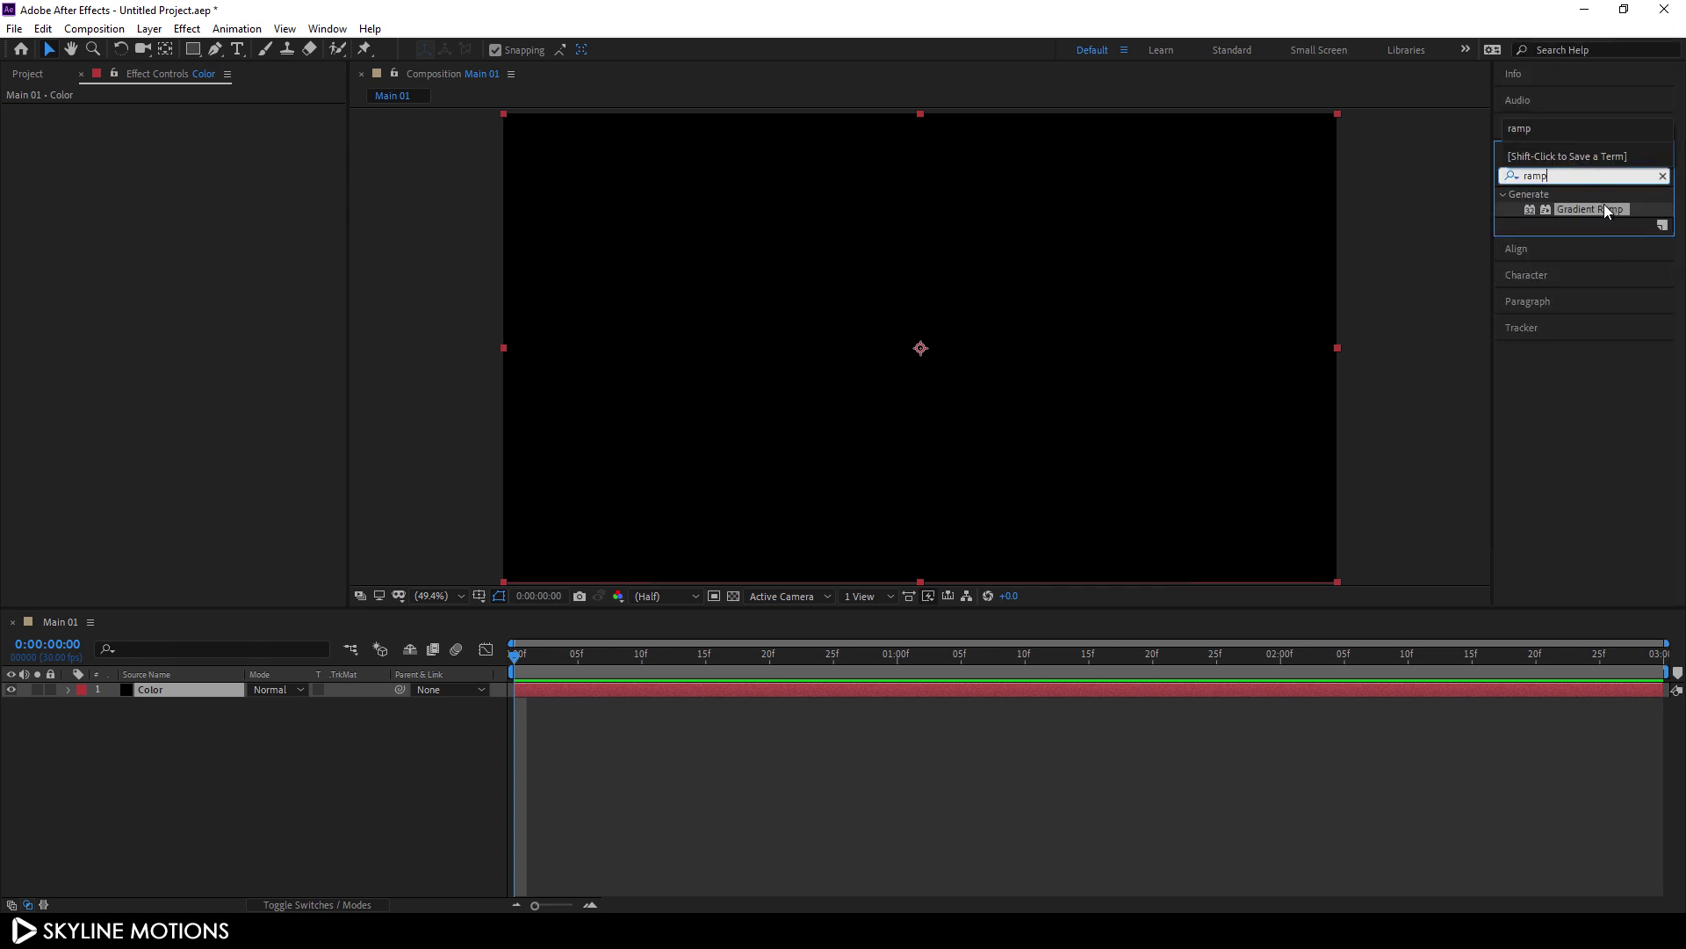
left_click_drag(1594, 209, 1037, 450)
left_click_drag(917, 428, 894, 403)
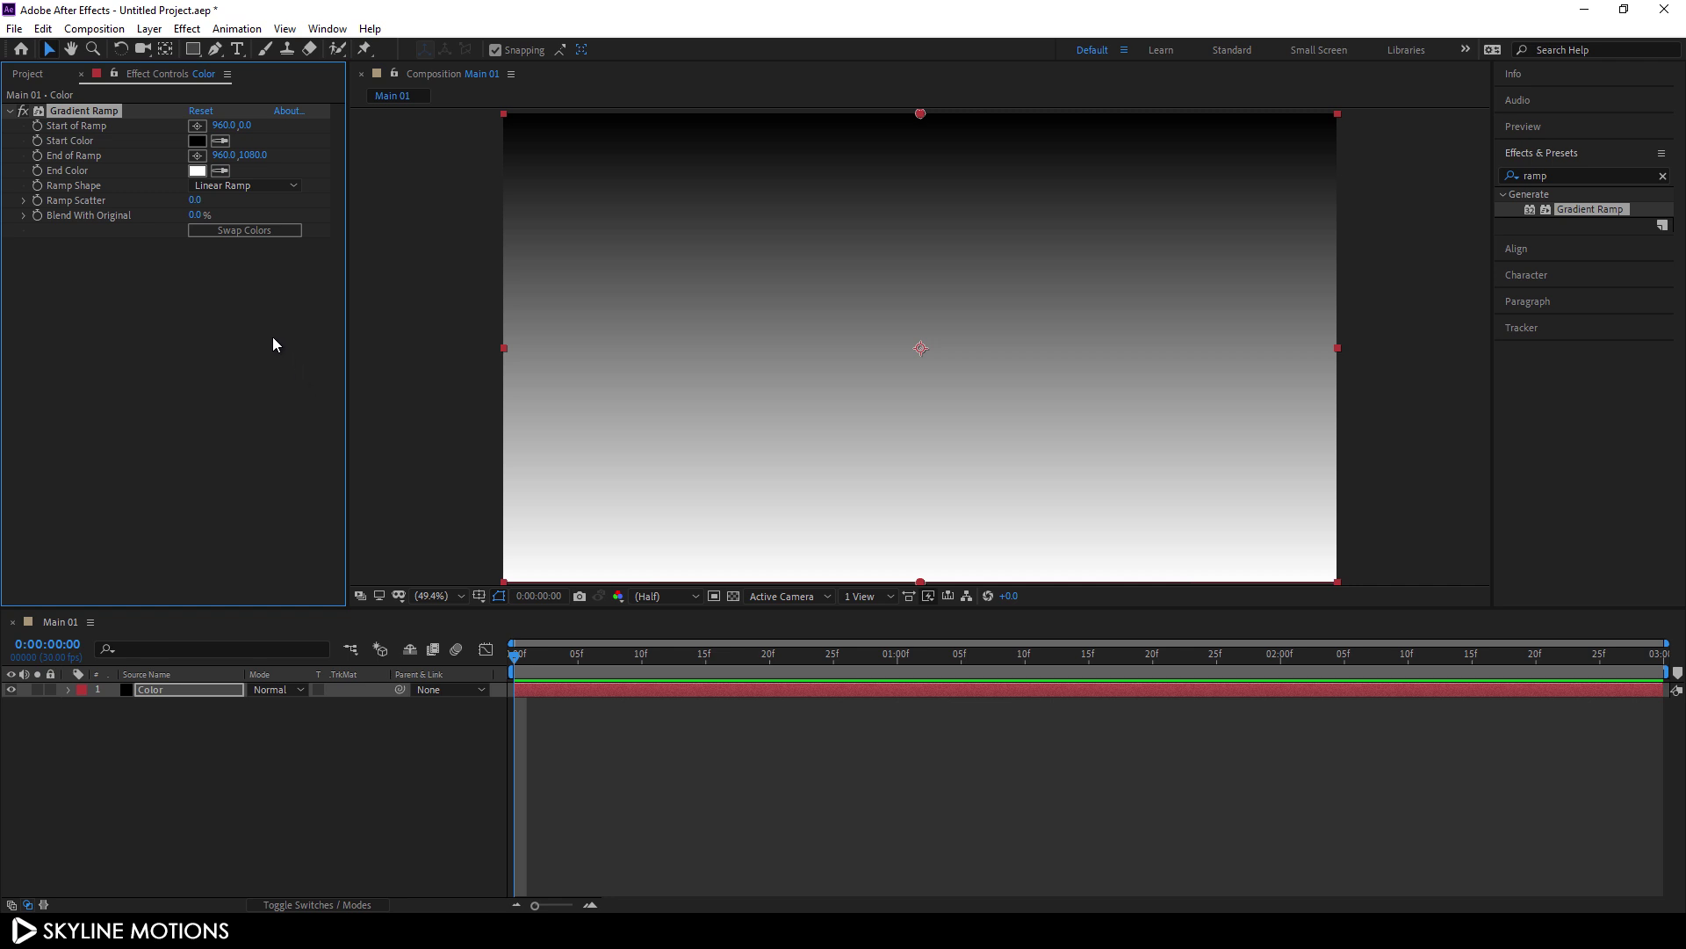
Step: Make the gradient a Radial Ramp starting just outside the frame's upper-left corner and ending beyond its lower-right corner, at about 2343, 1217
left_click(224, 186)
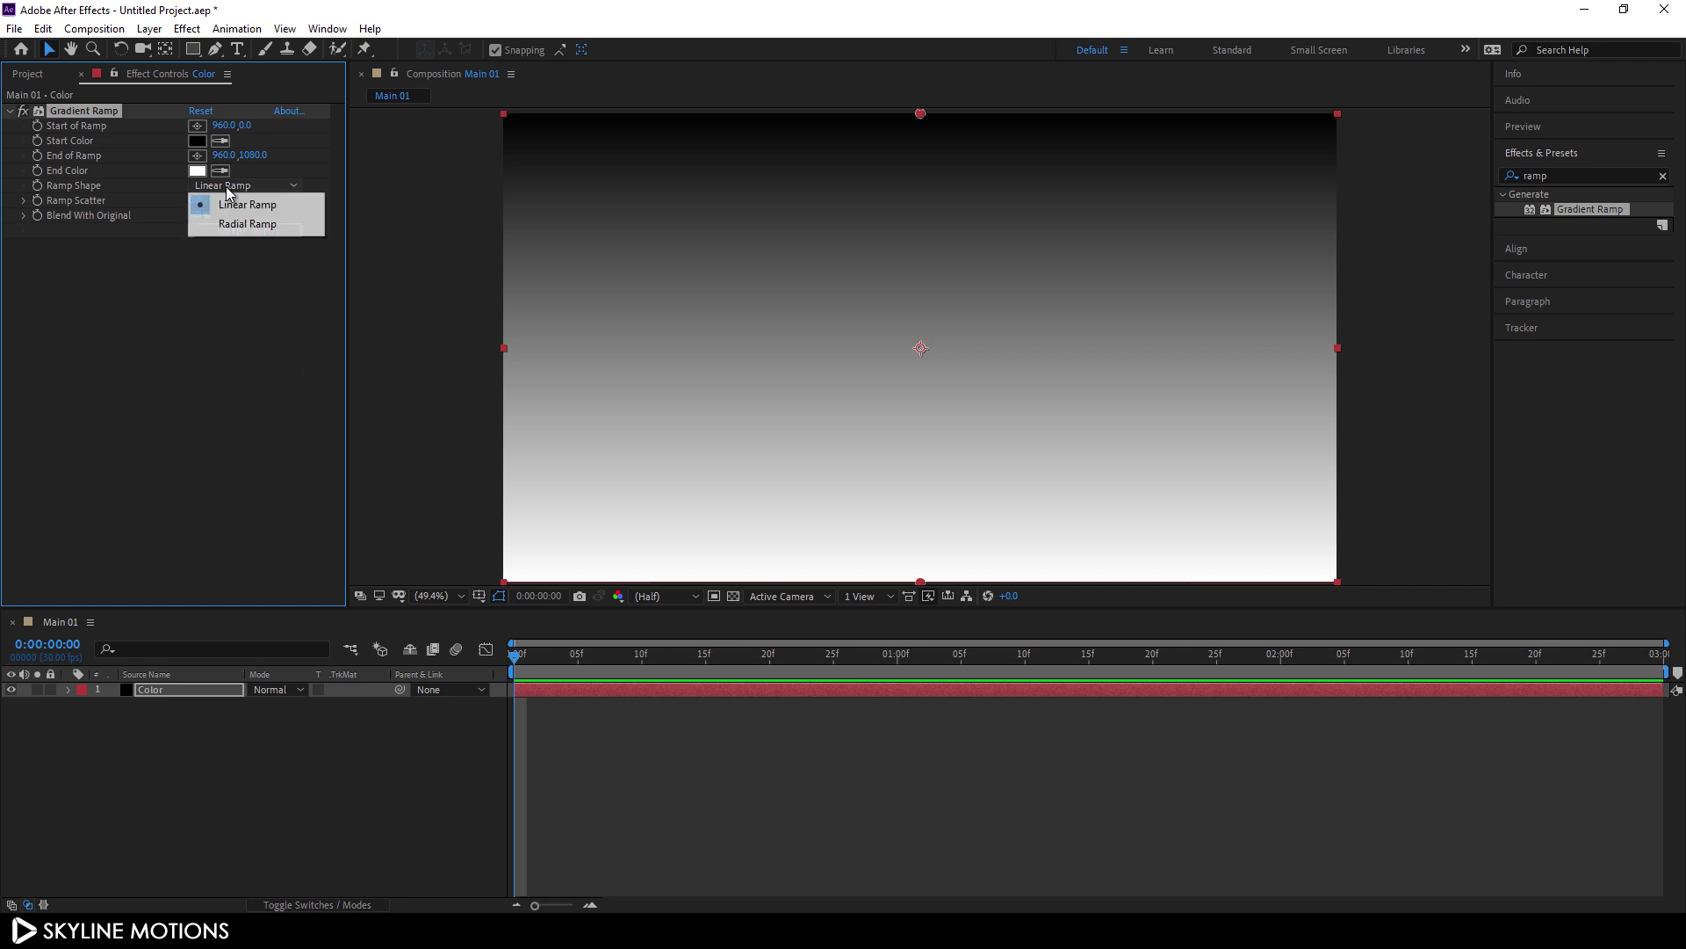
left_click(225, 227)
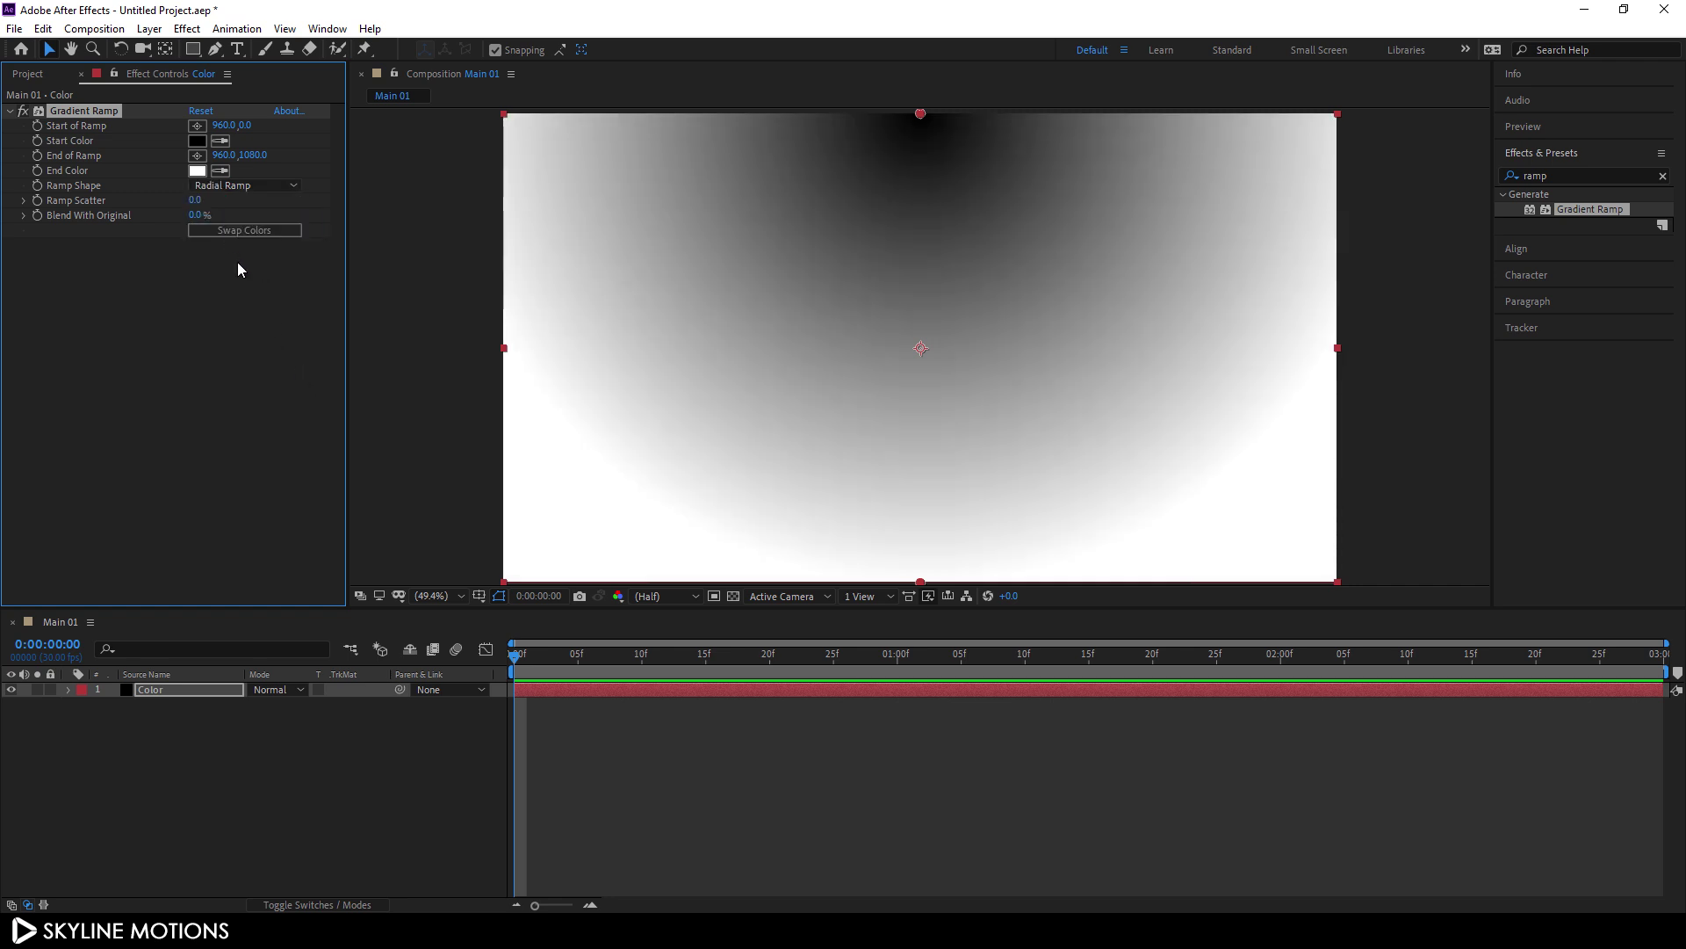
left_click_drag(919, 117, 488, 114)
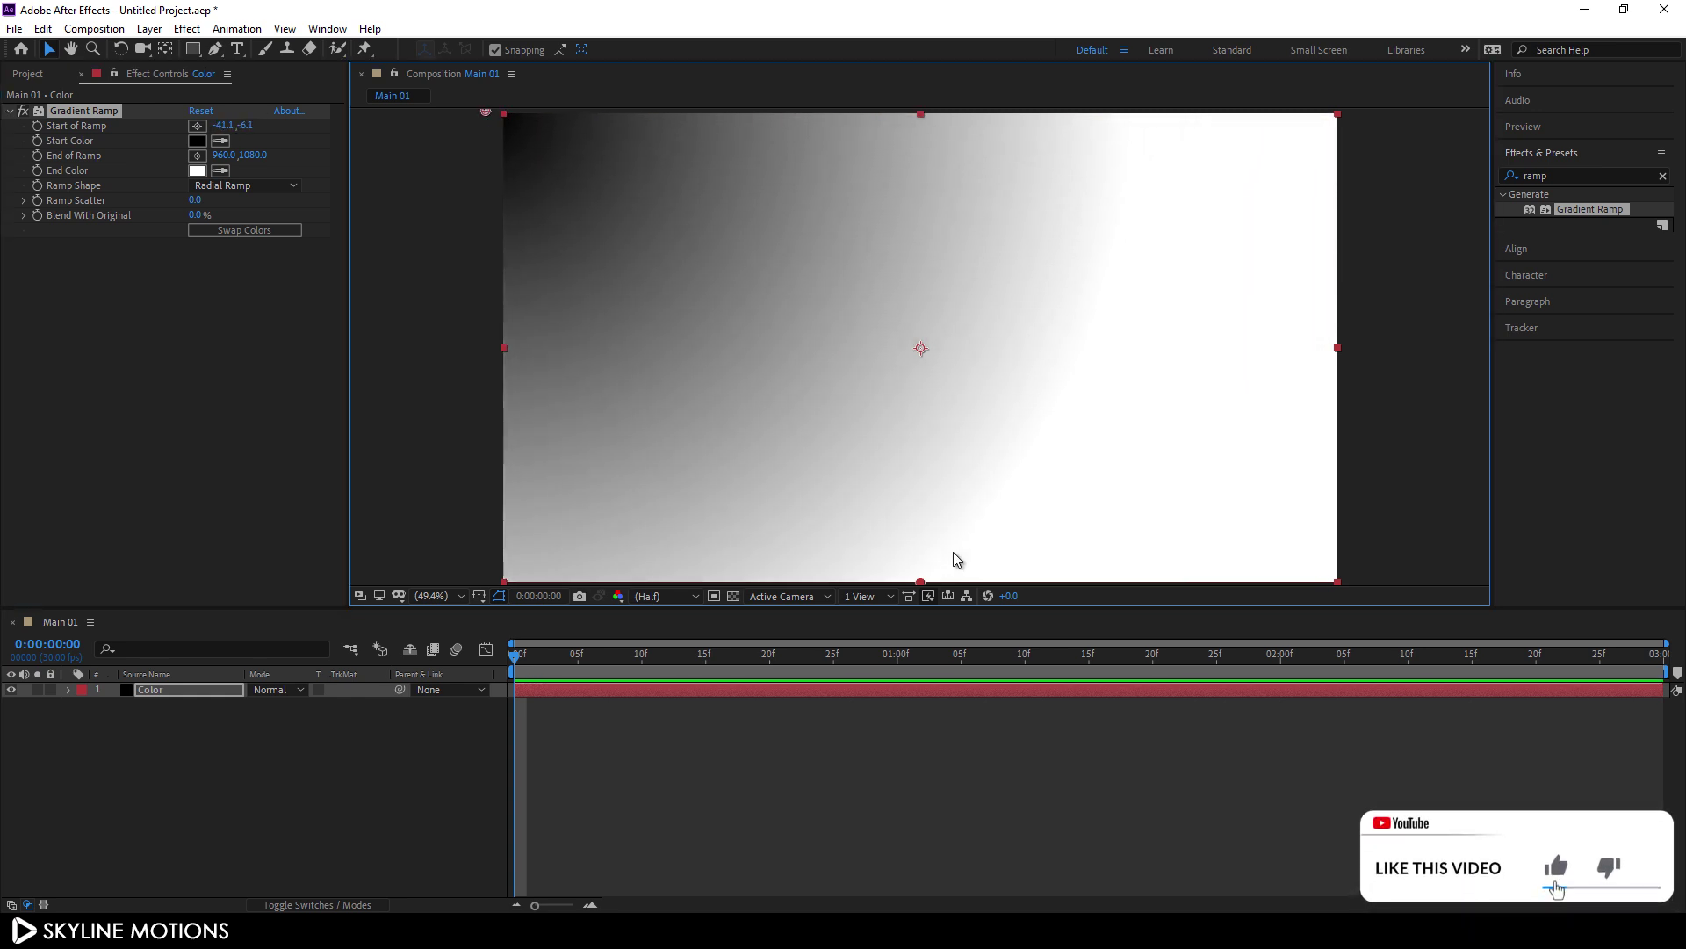
left_click_drag(921, 581, 1520, 641)
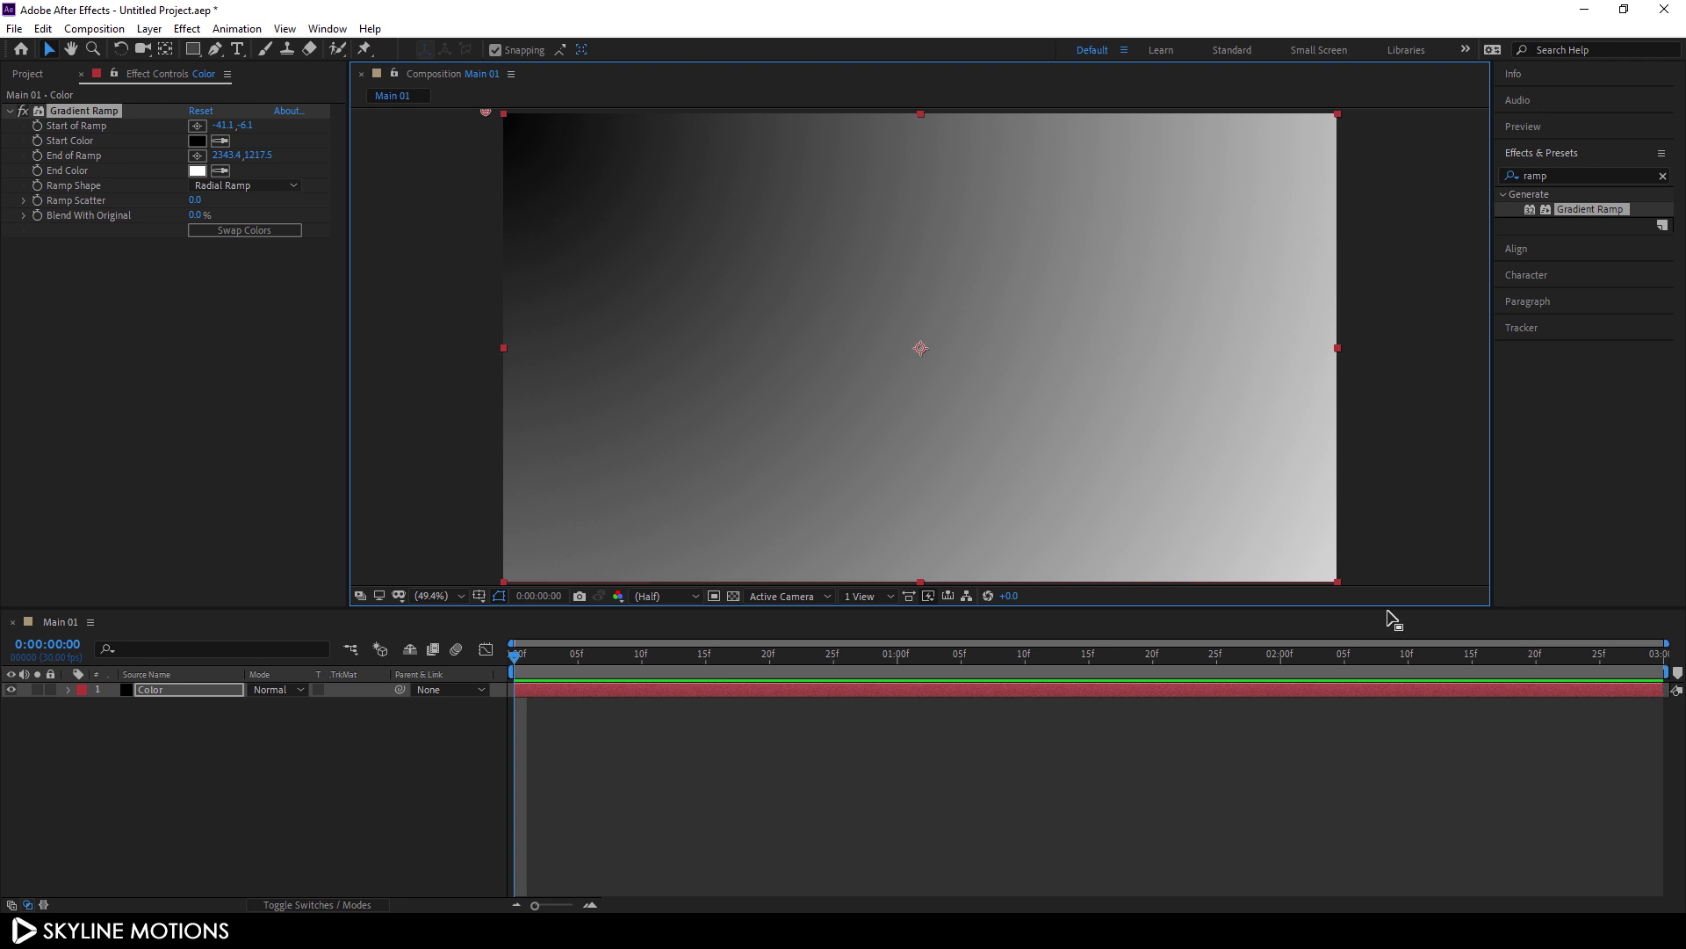
Step: Set the gradient's start color to a fully saturated purple with hue 274° and its end color to a saturated blue-violet
left_click(197, 140)
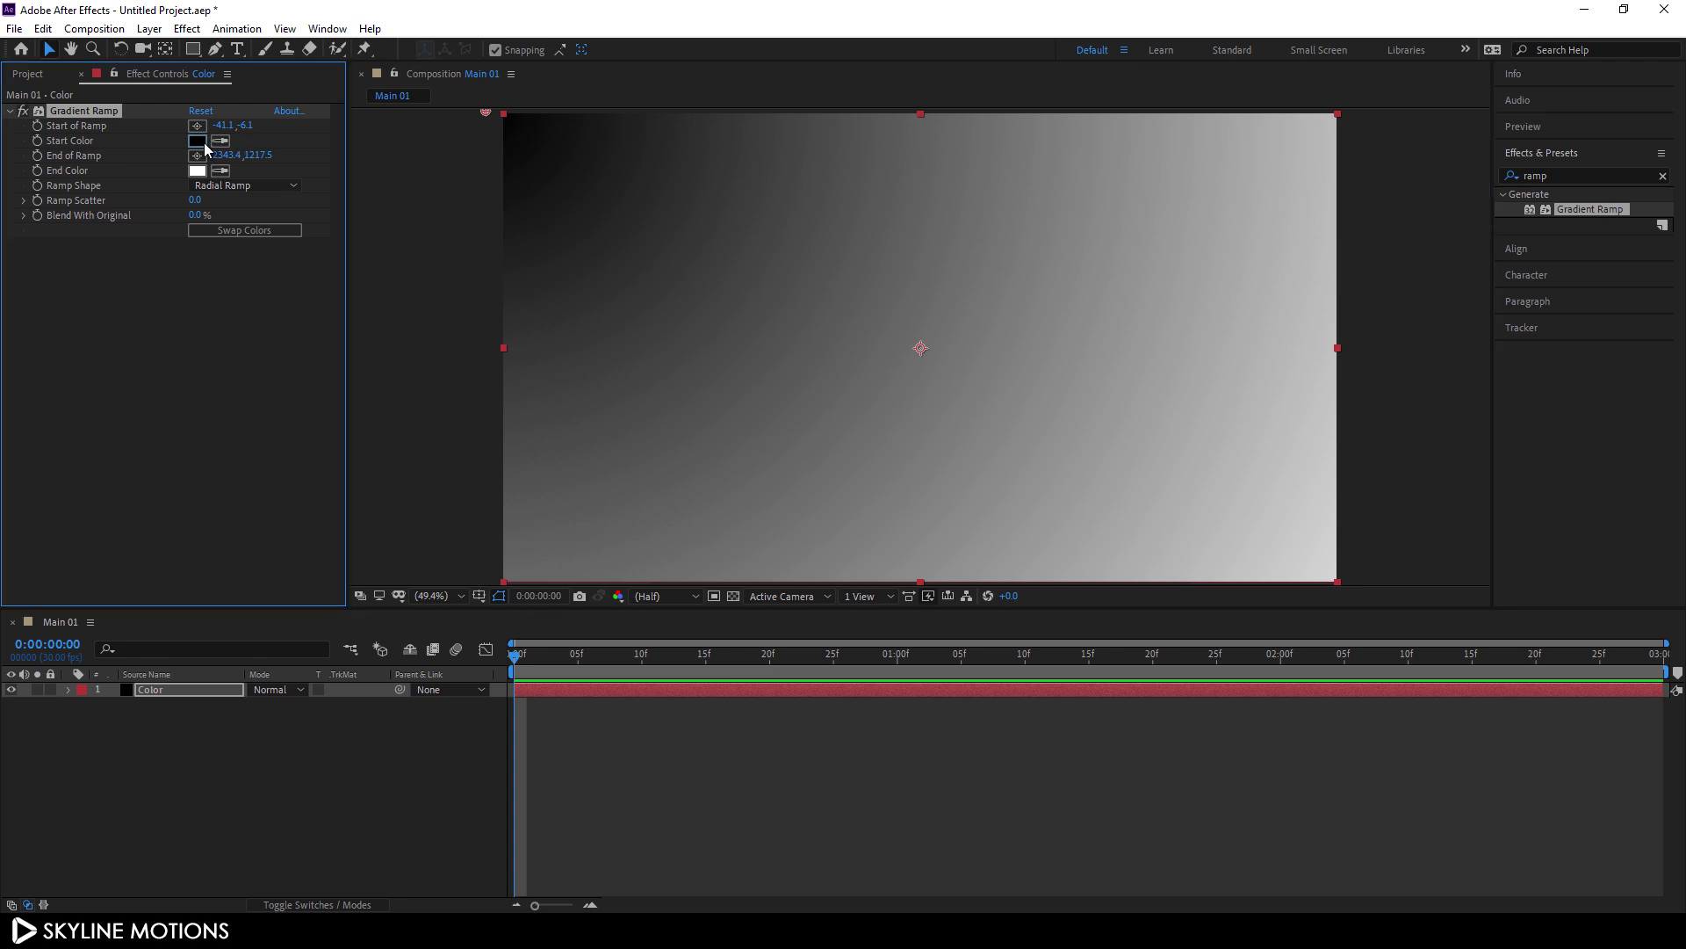
left_click(1249, 571)
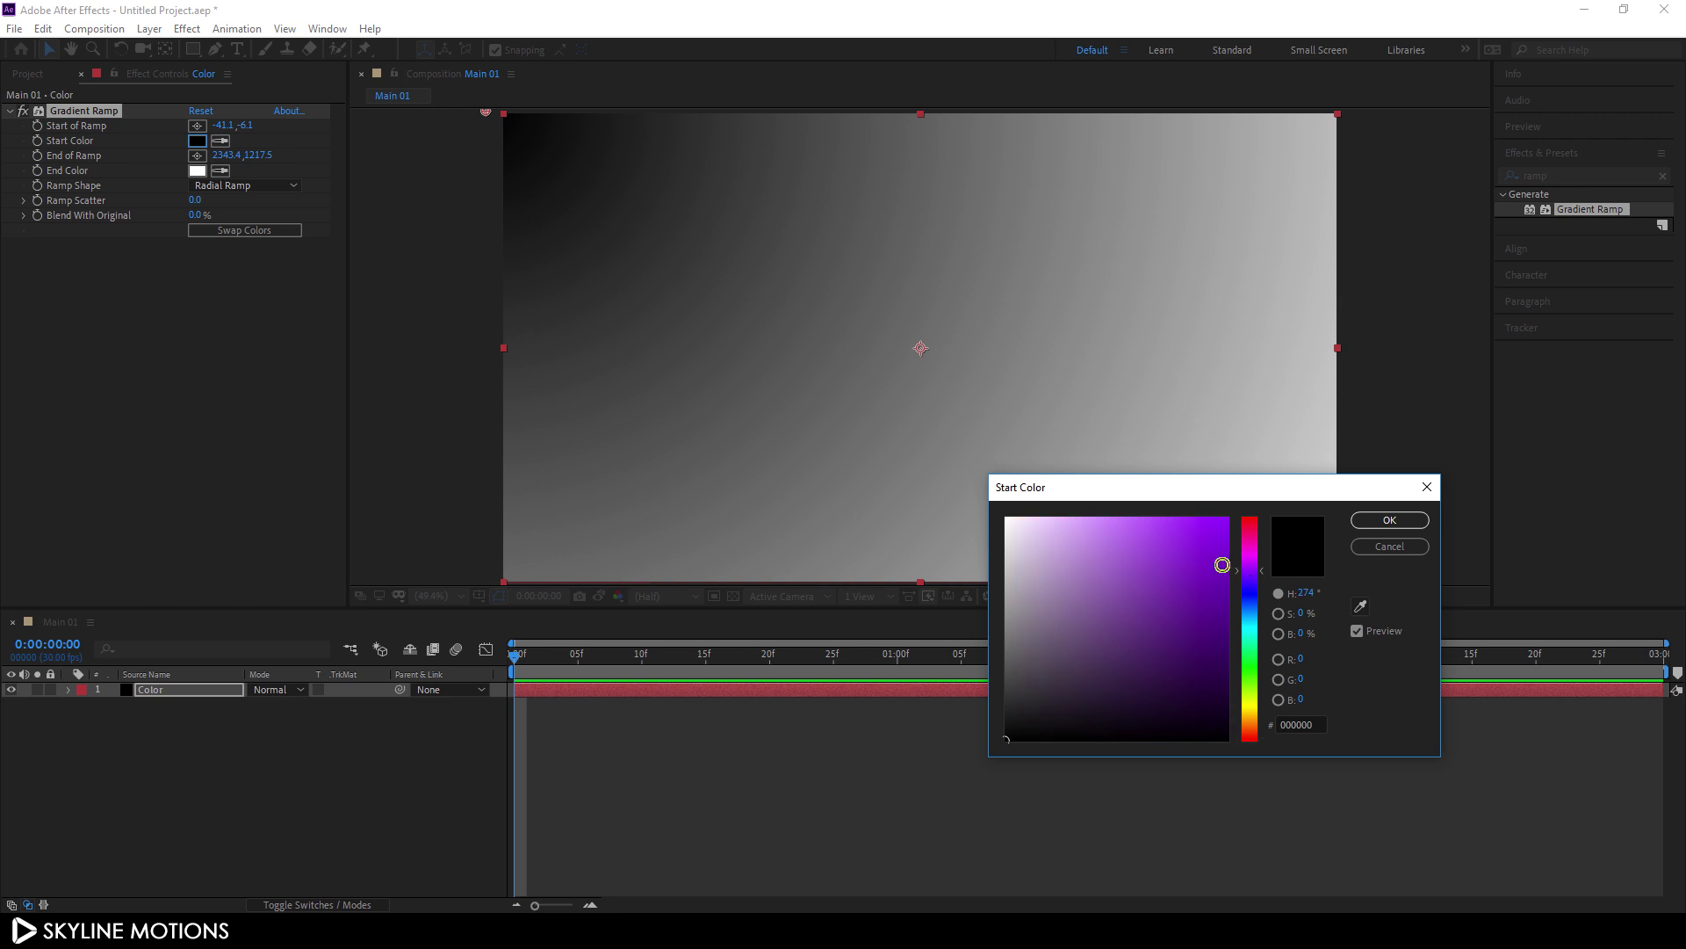
left_click(1227, 518)
left_click(1376, 531)
left_click(196, 170)
left_click_drag(1200, 562, 1227, 518)
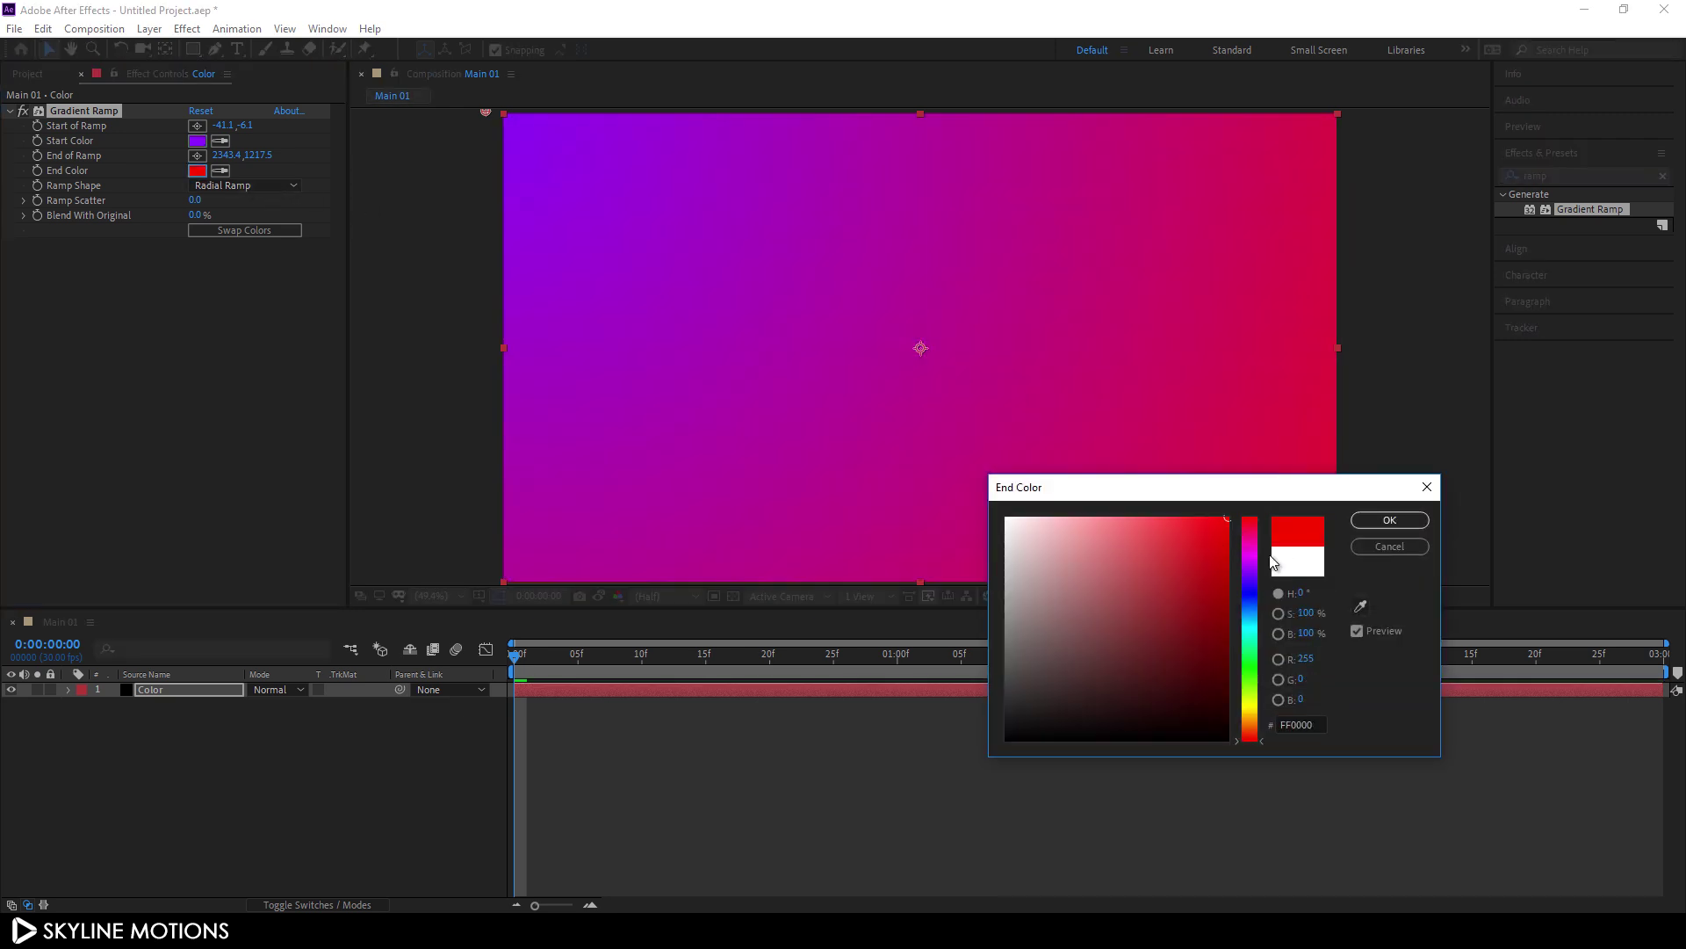
left_click(1251, 580)
left_click(1368, 518)
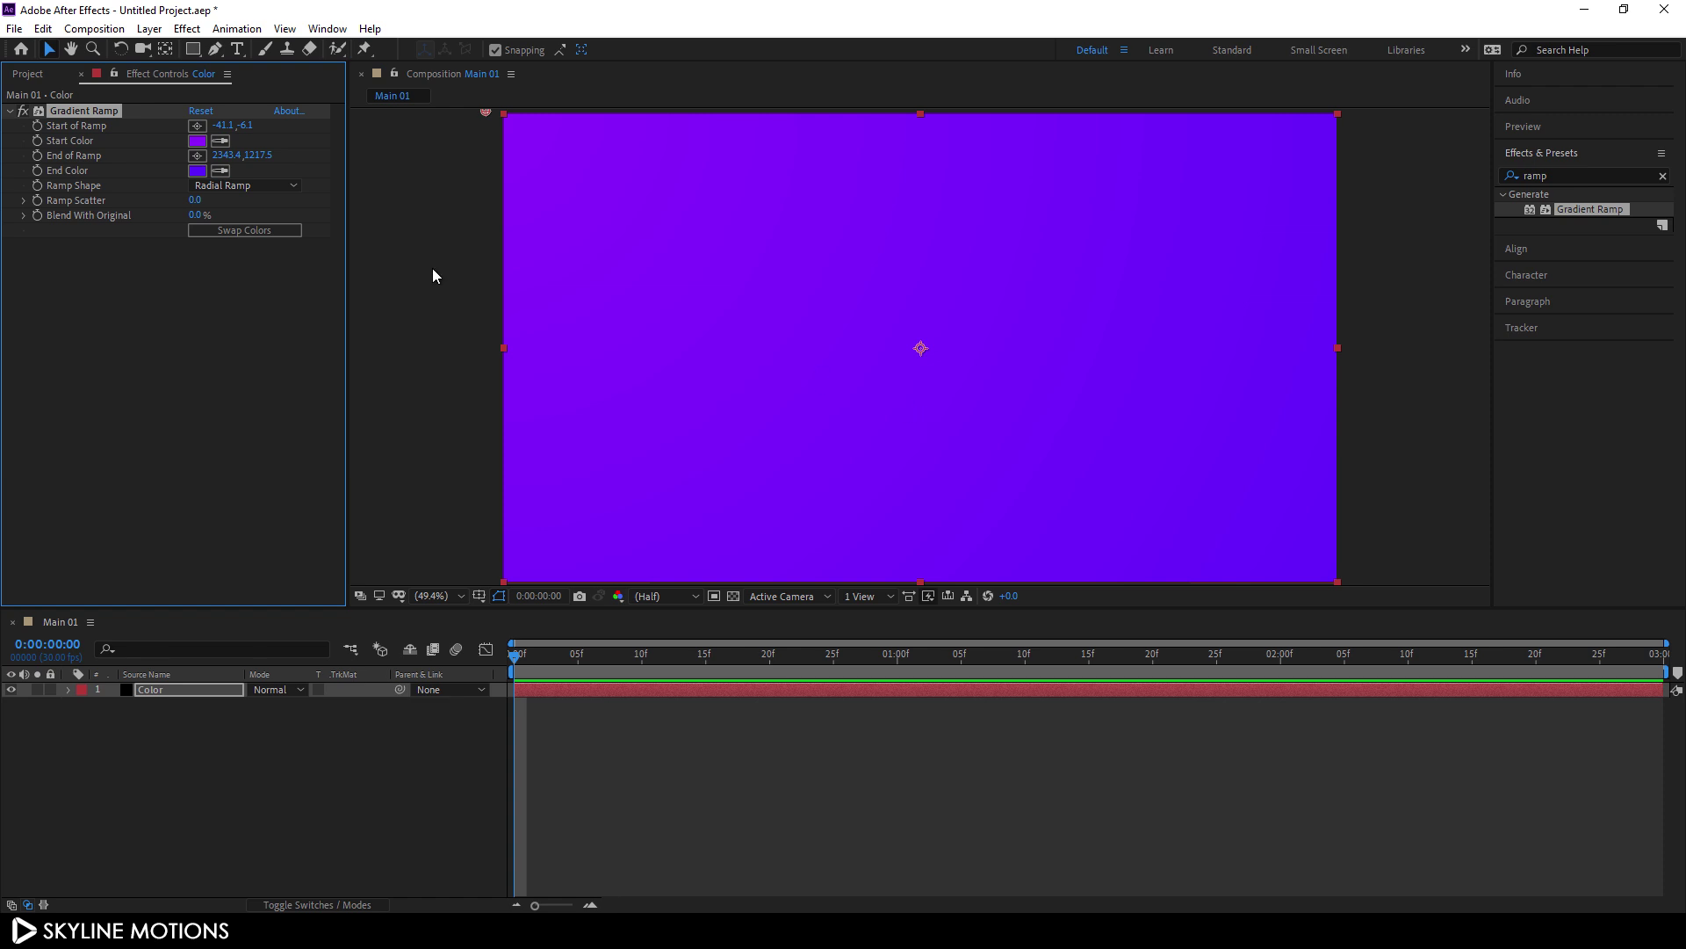
Step: Add a text layer reading CREATE in the composition
left_click(238, 53)
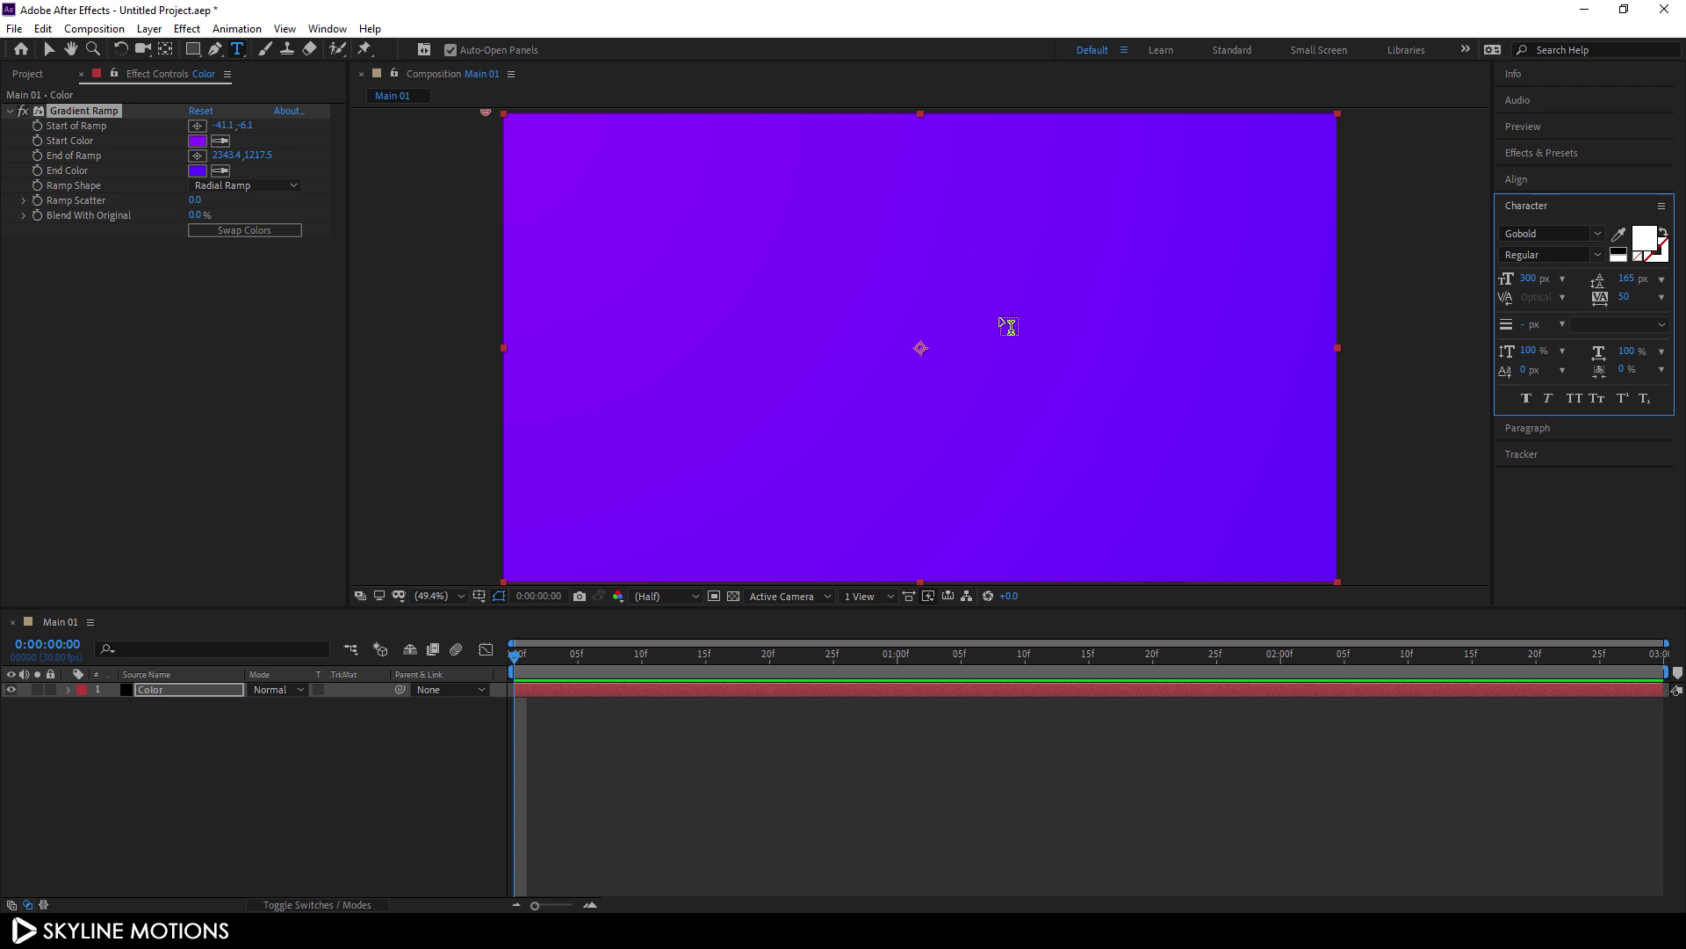
left_click(904, 343)
type("CR")
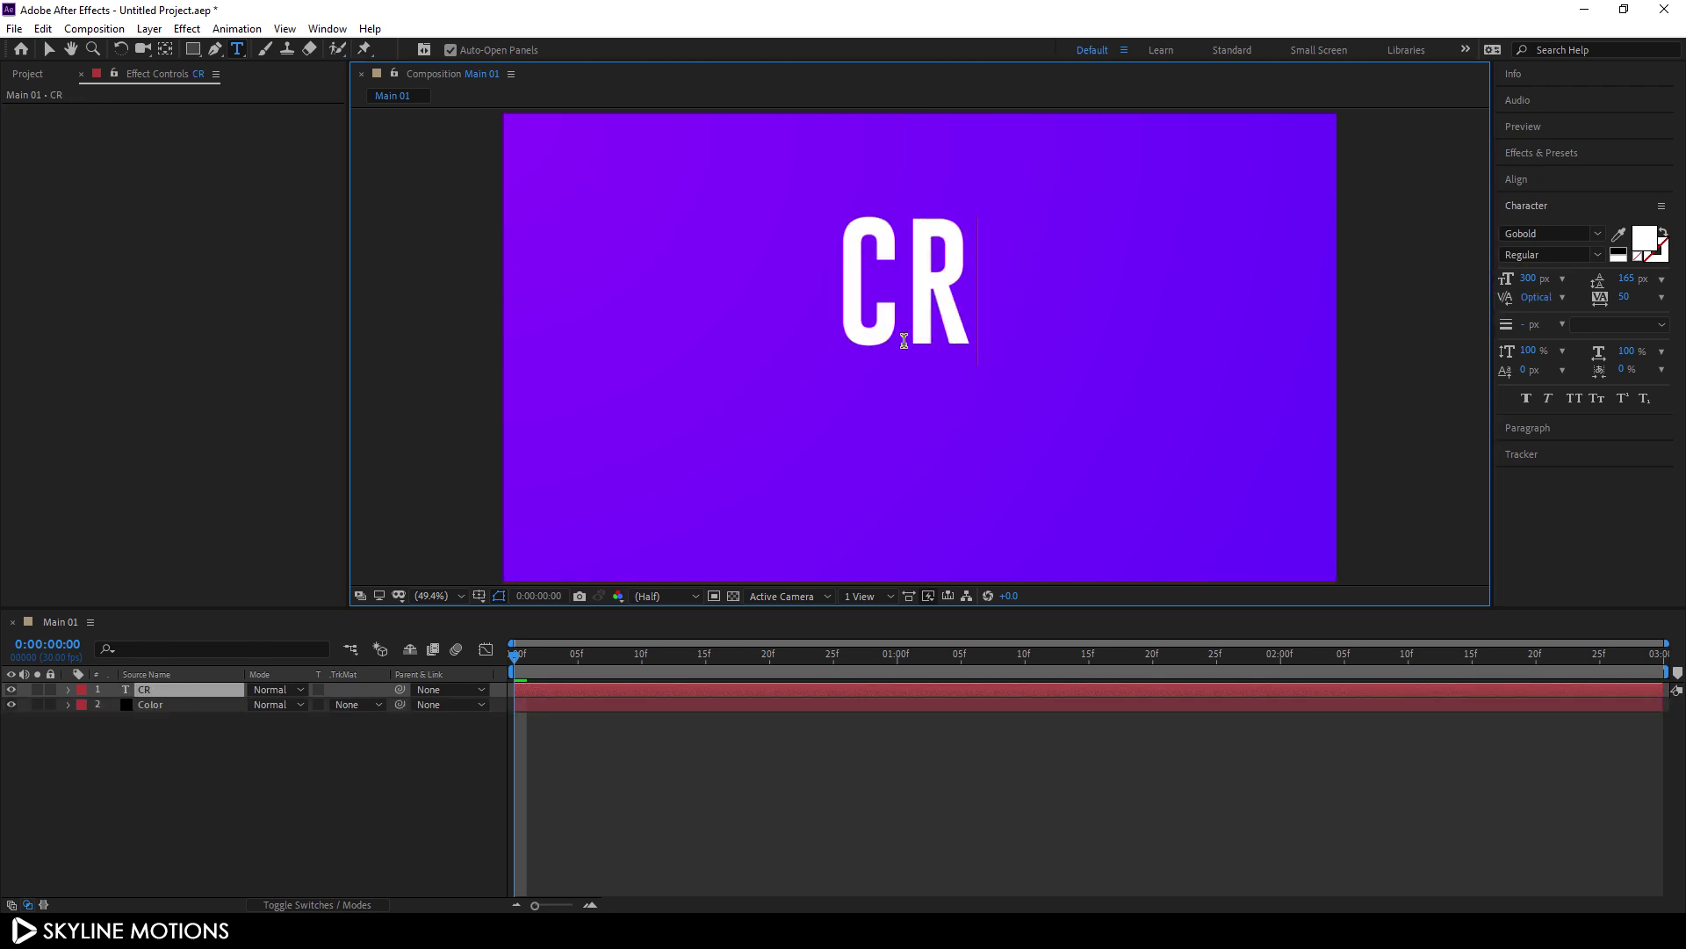
type("EATE")
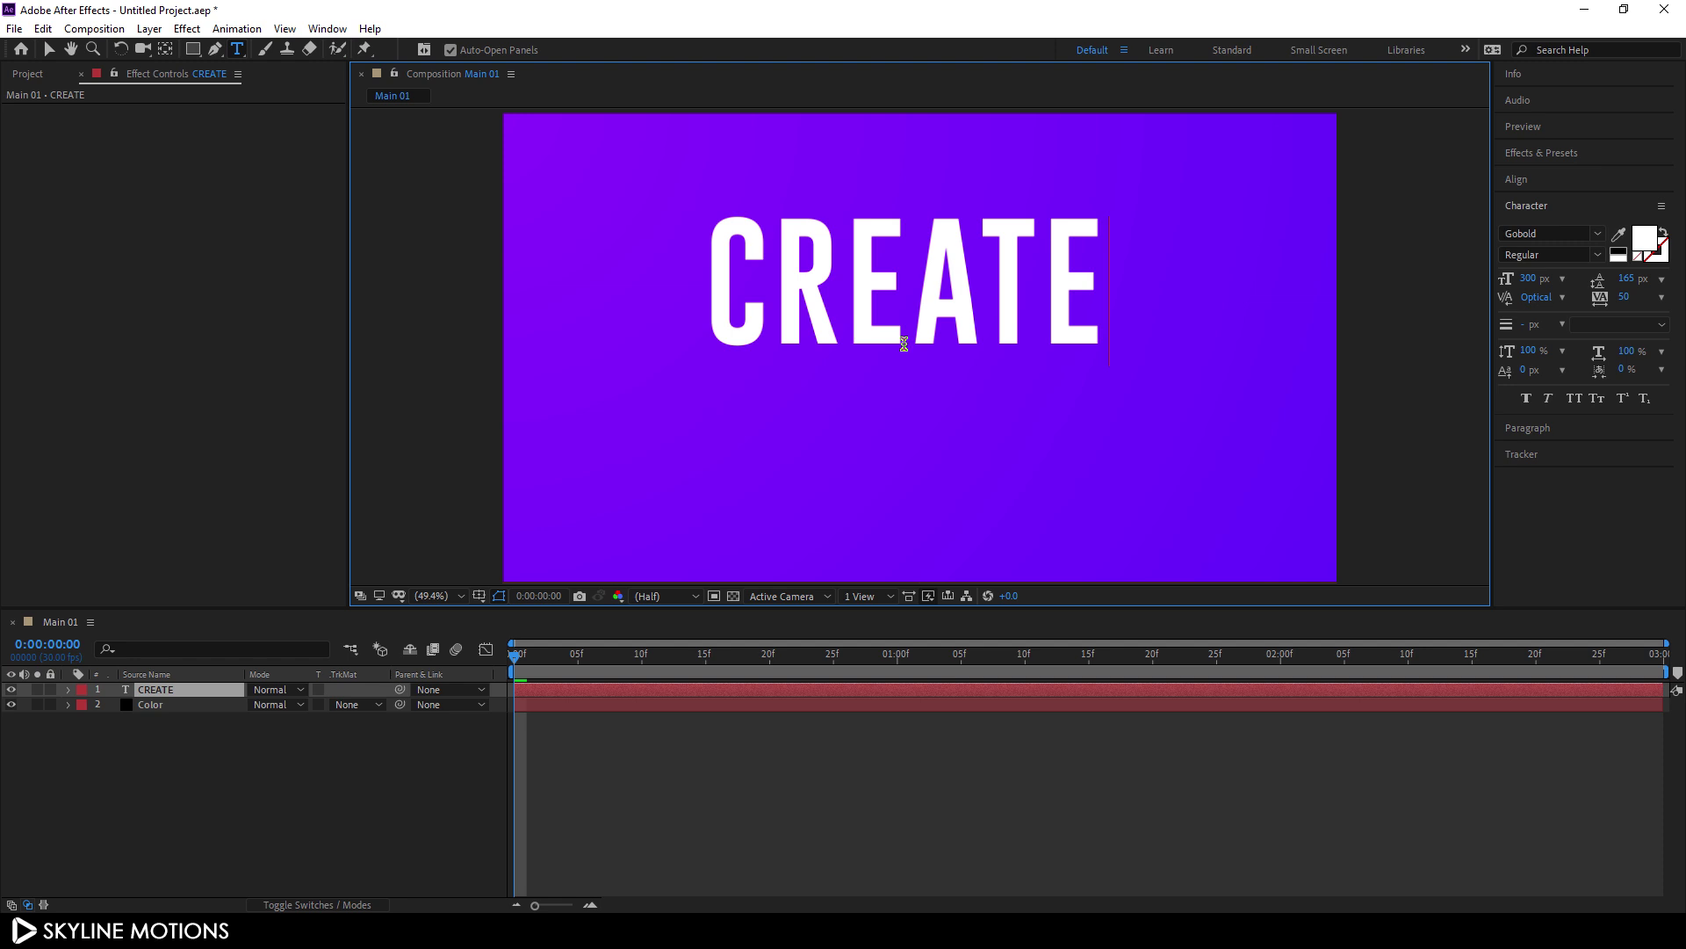
Step: Center the CREATE text horizontally and vertically in the composition
left_click(1531, 183)
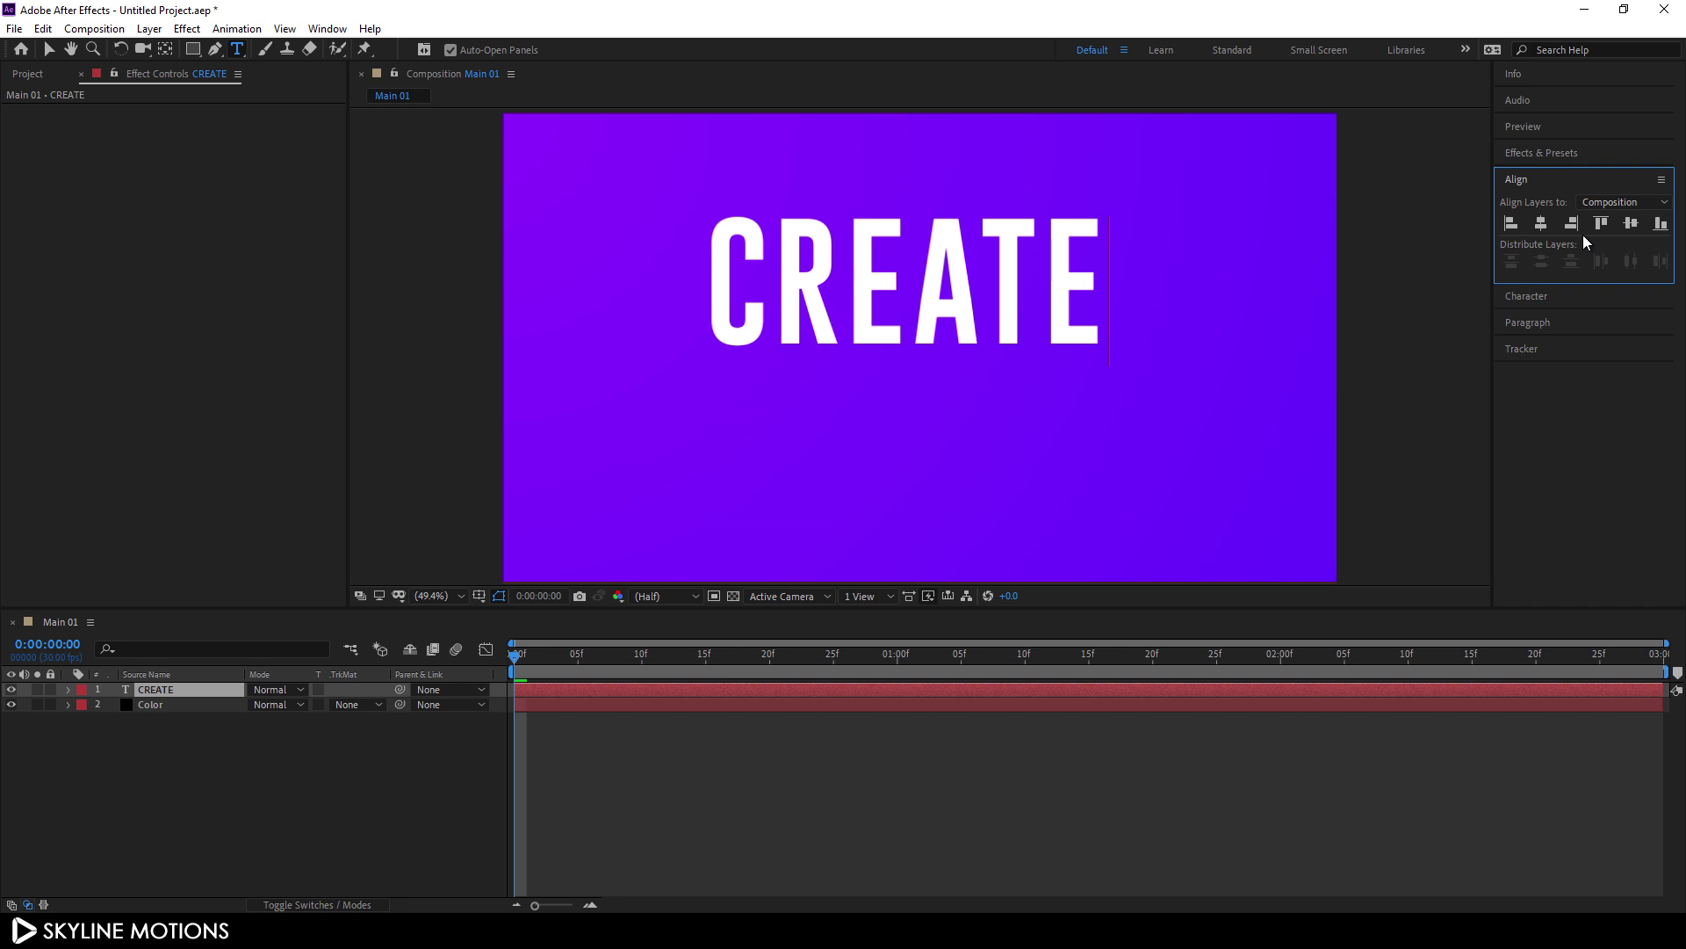
left_click(327, 29)
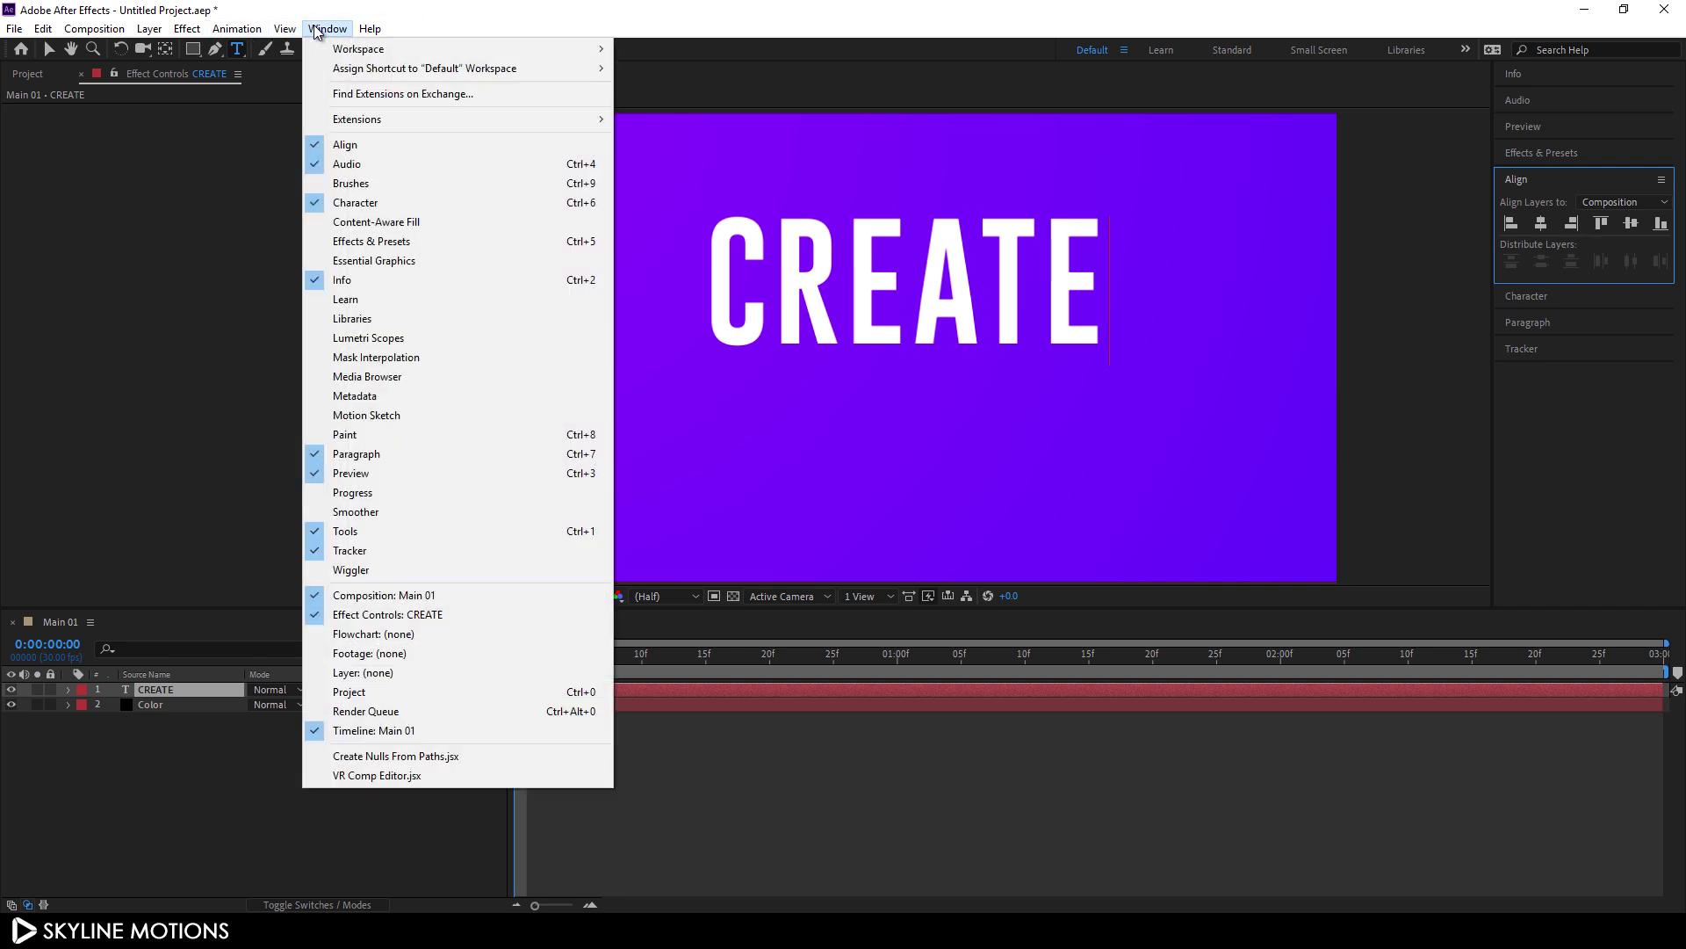
left_click(402, 11)
left_click(1542, 225)
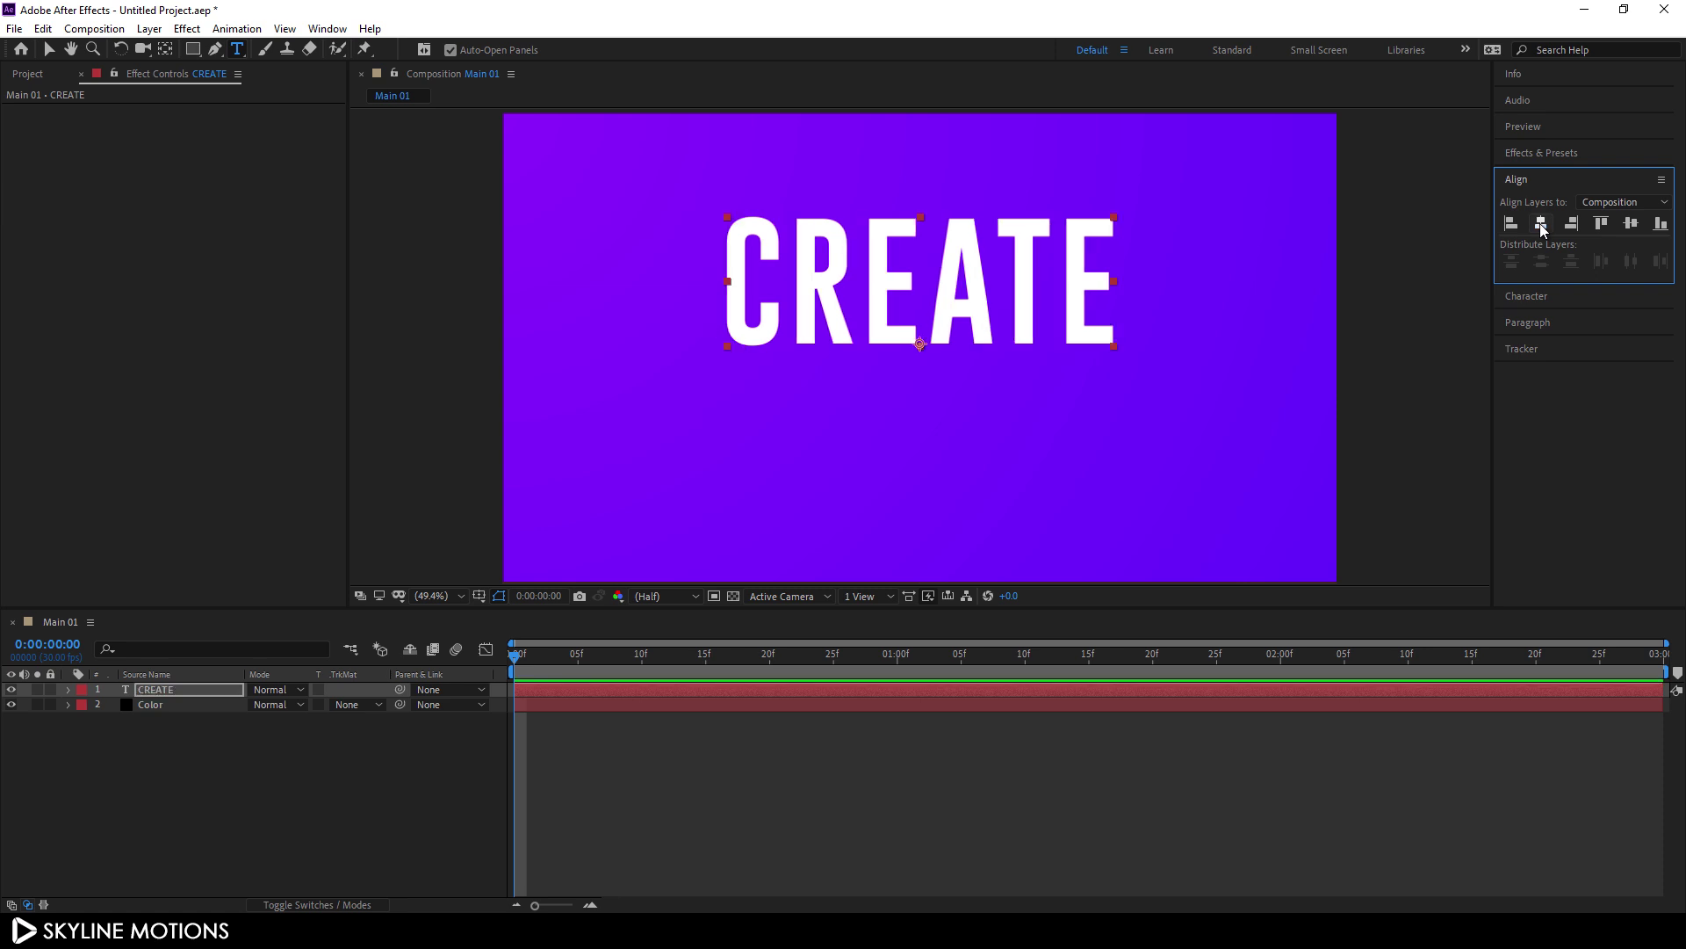
left_click(1631, 224)
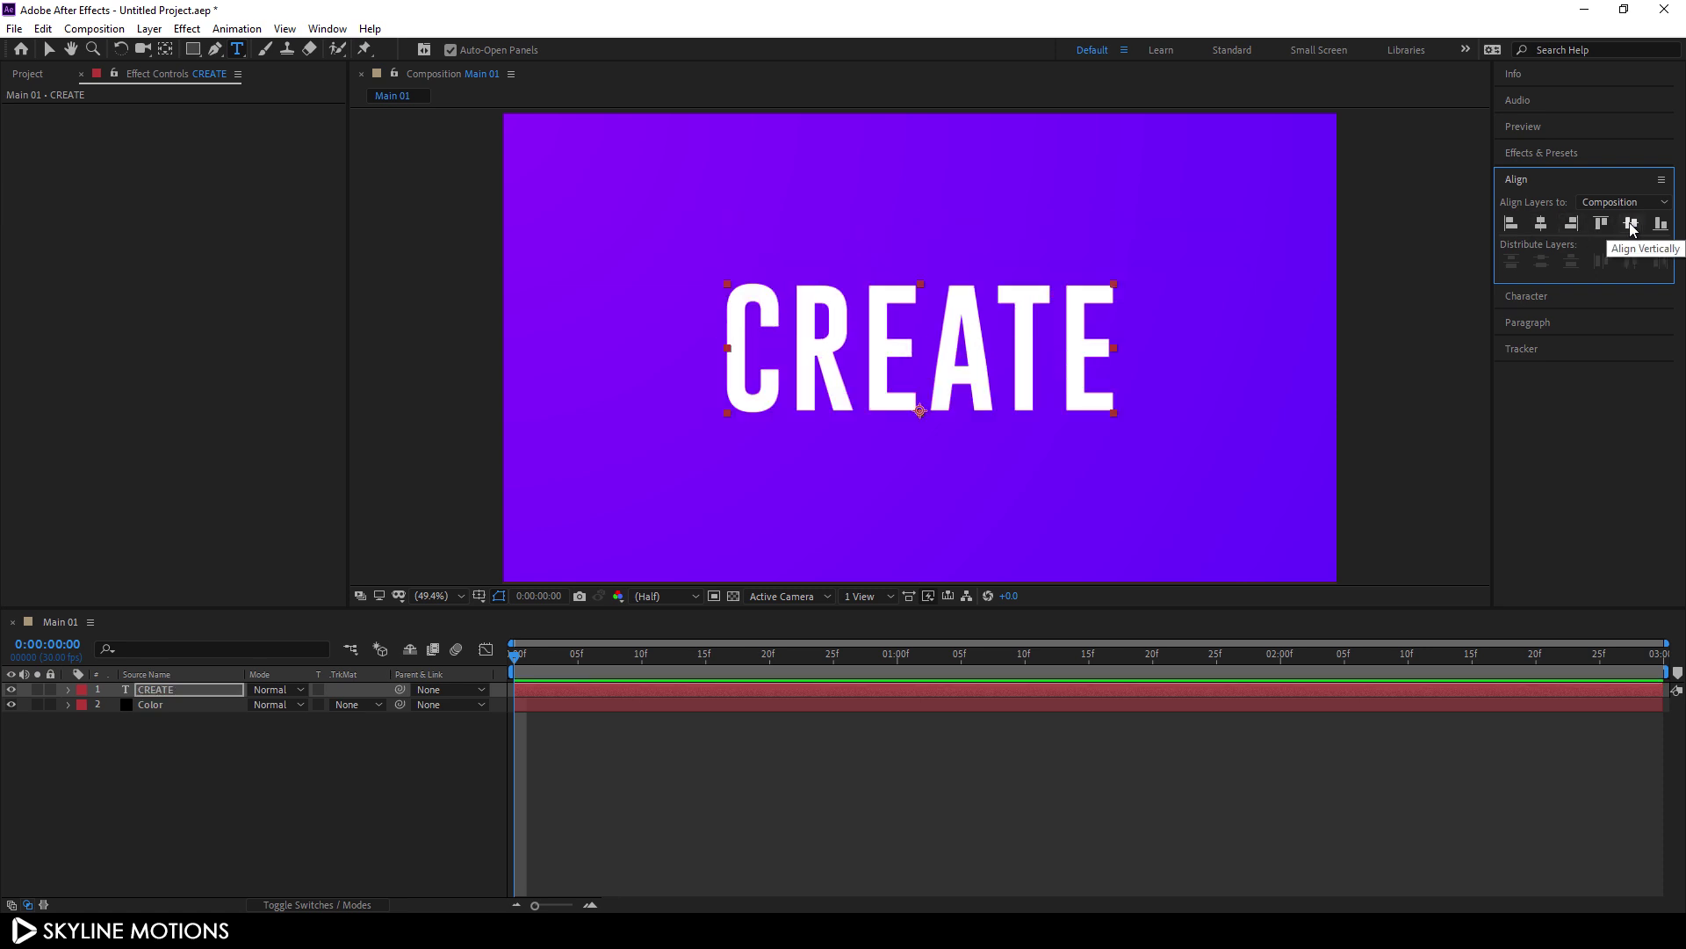
Step: Move the CREATE layer's anchor point to the center of the text, then return to the Selection tool
left_click(165, 49)
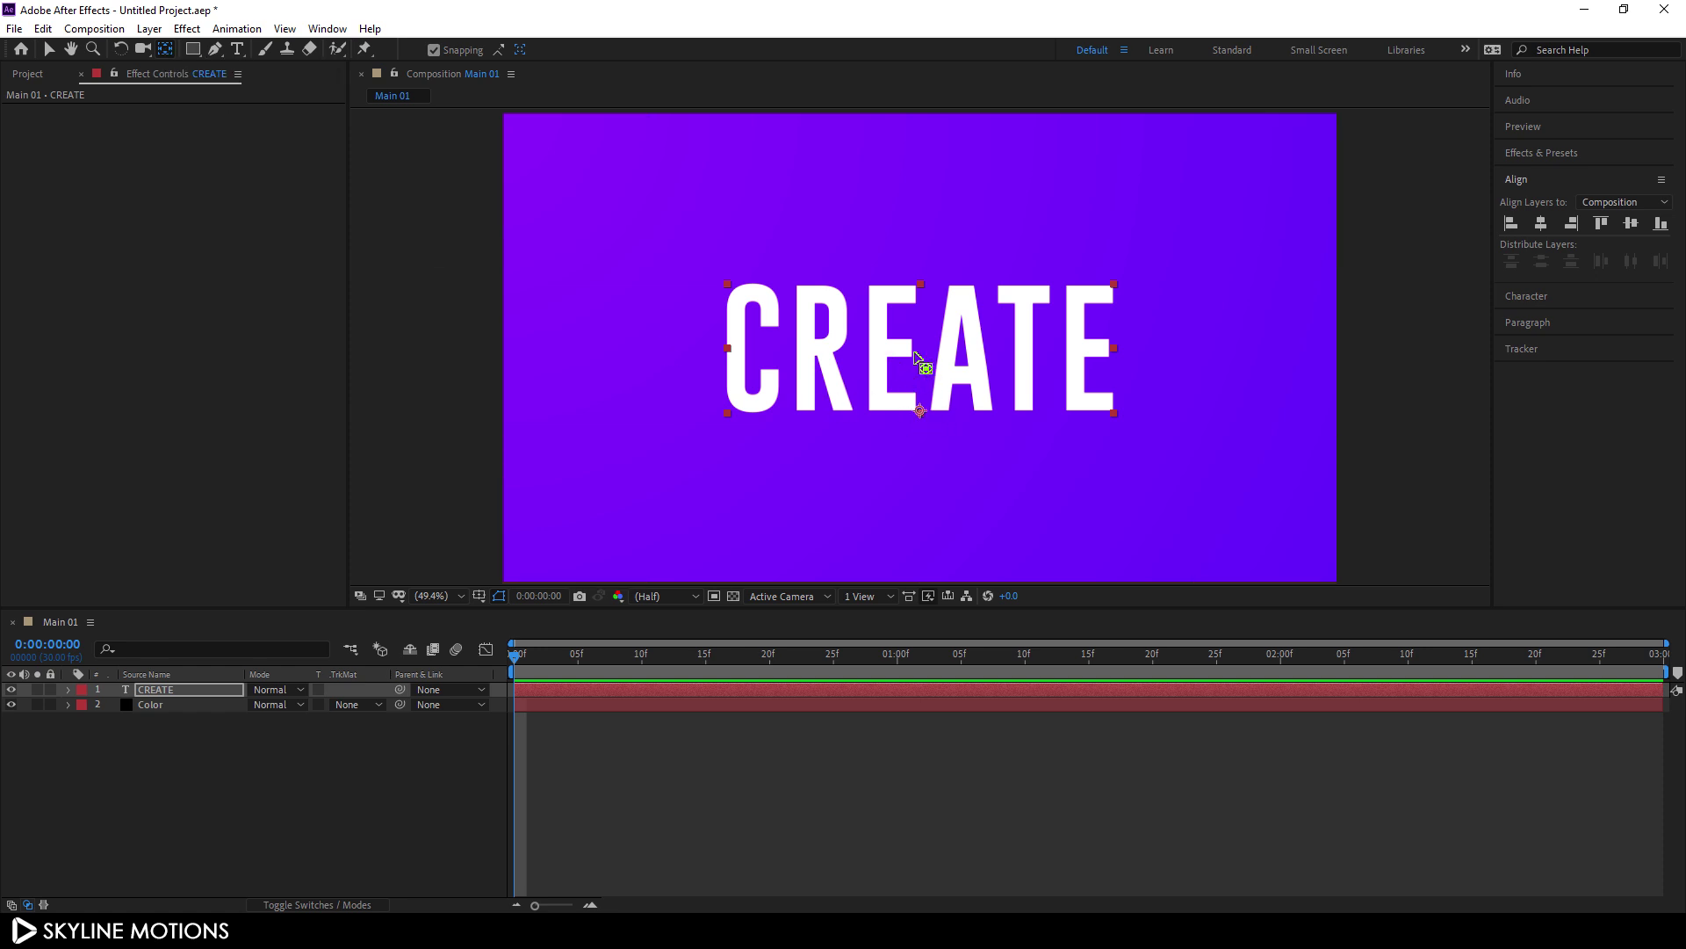
left_click_drag(919, 412, 921, 349)
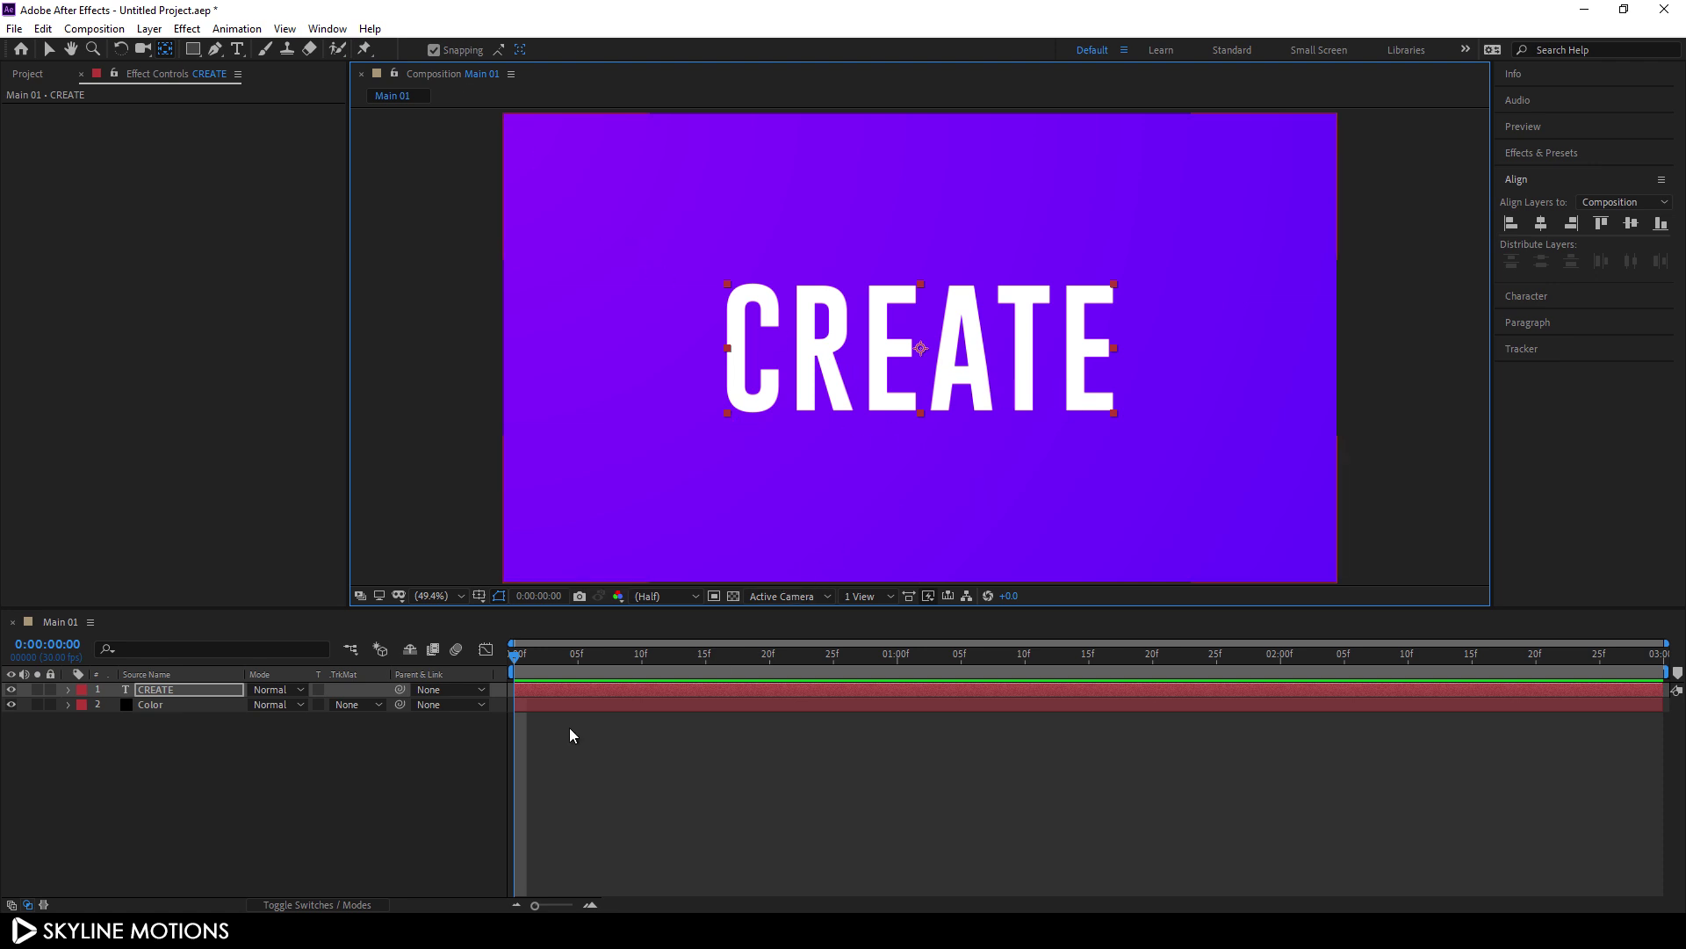
left_click(48, 50)
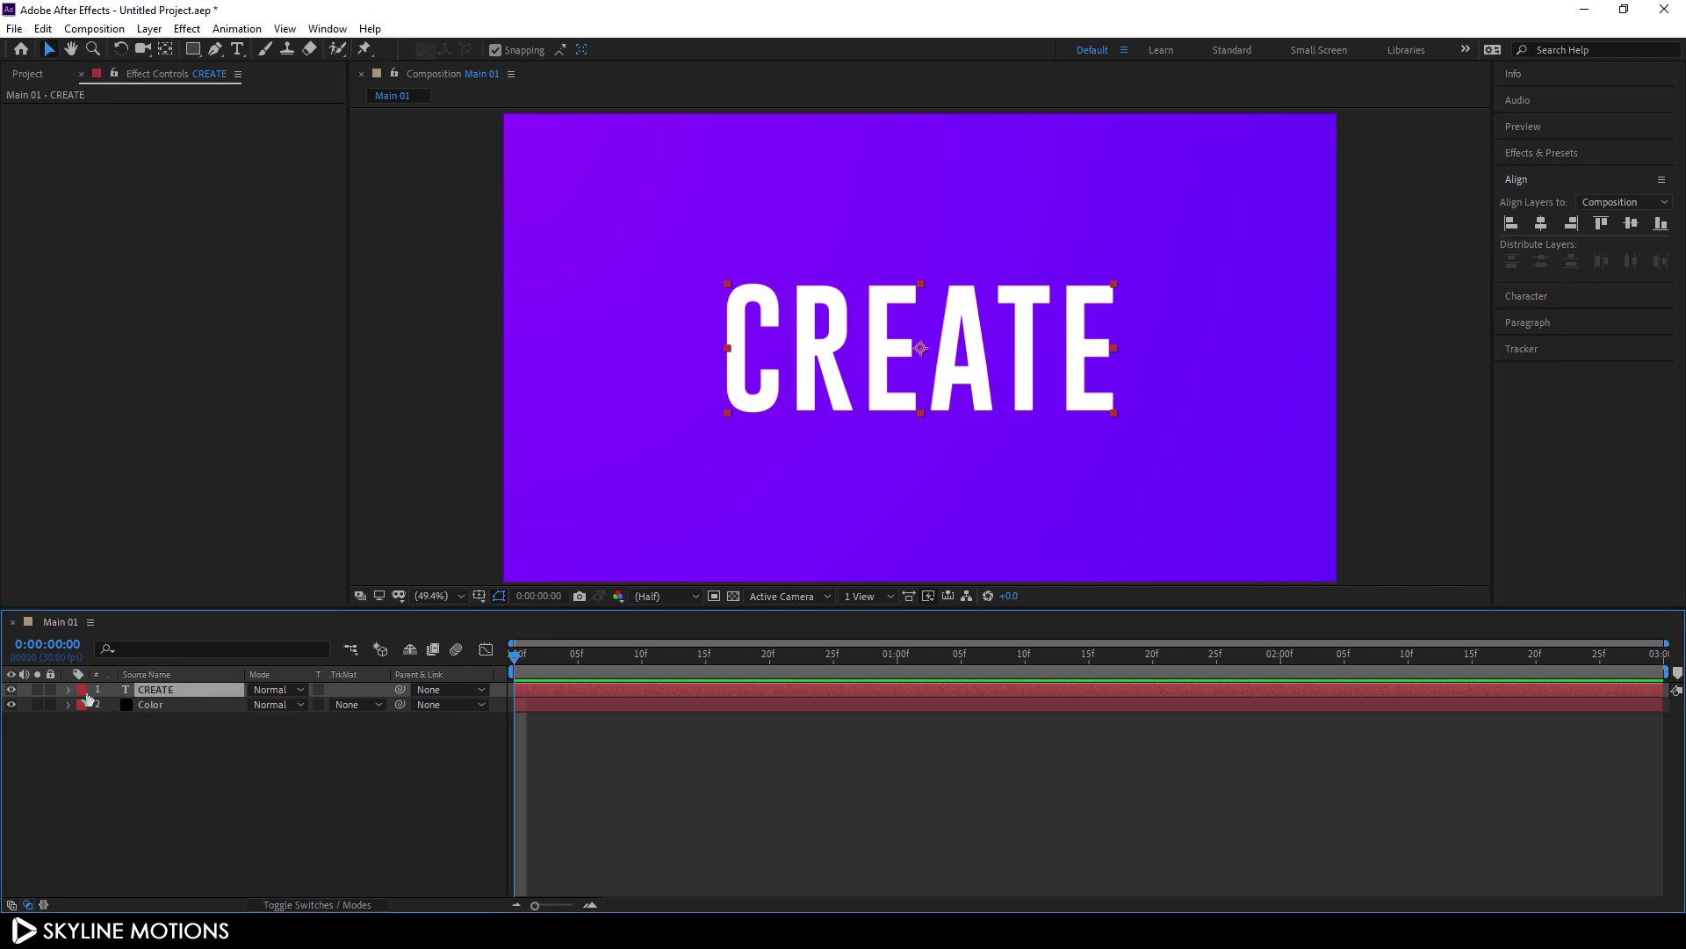
Step: Add a Position animator to the CREATE text and, with the time at 0:00:01:00, set its vertical position to 50
left_click(68, 689)
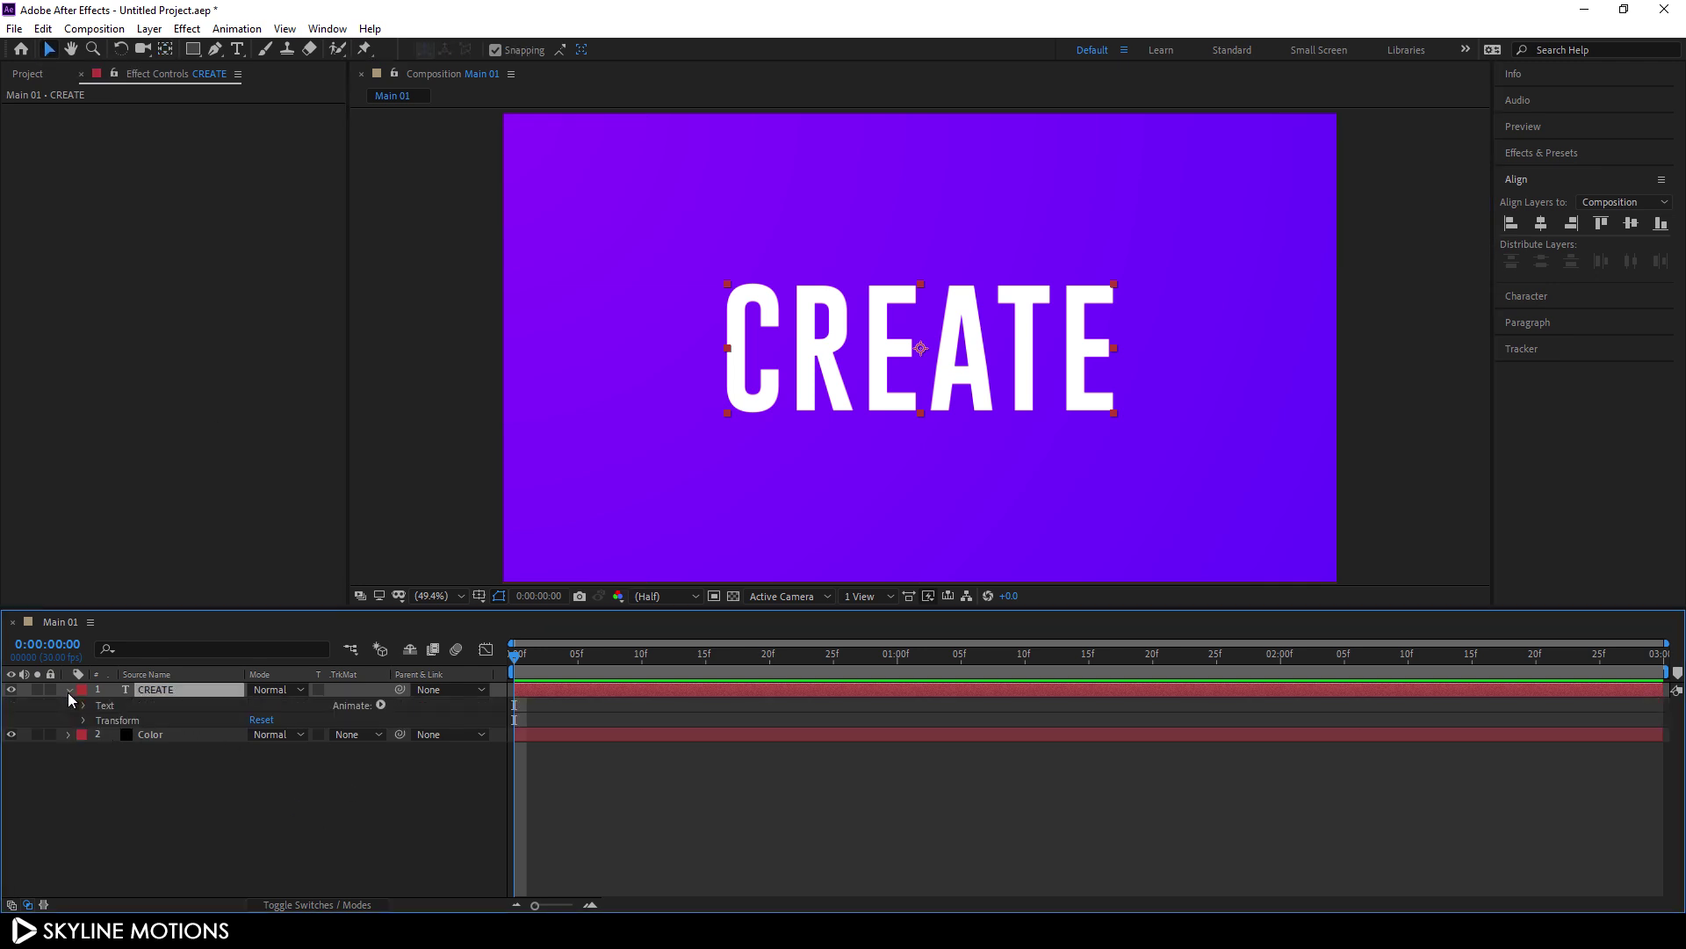
left_click(380, 704)
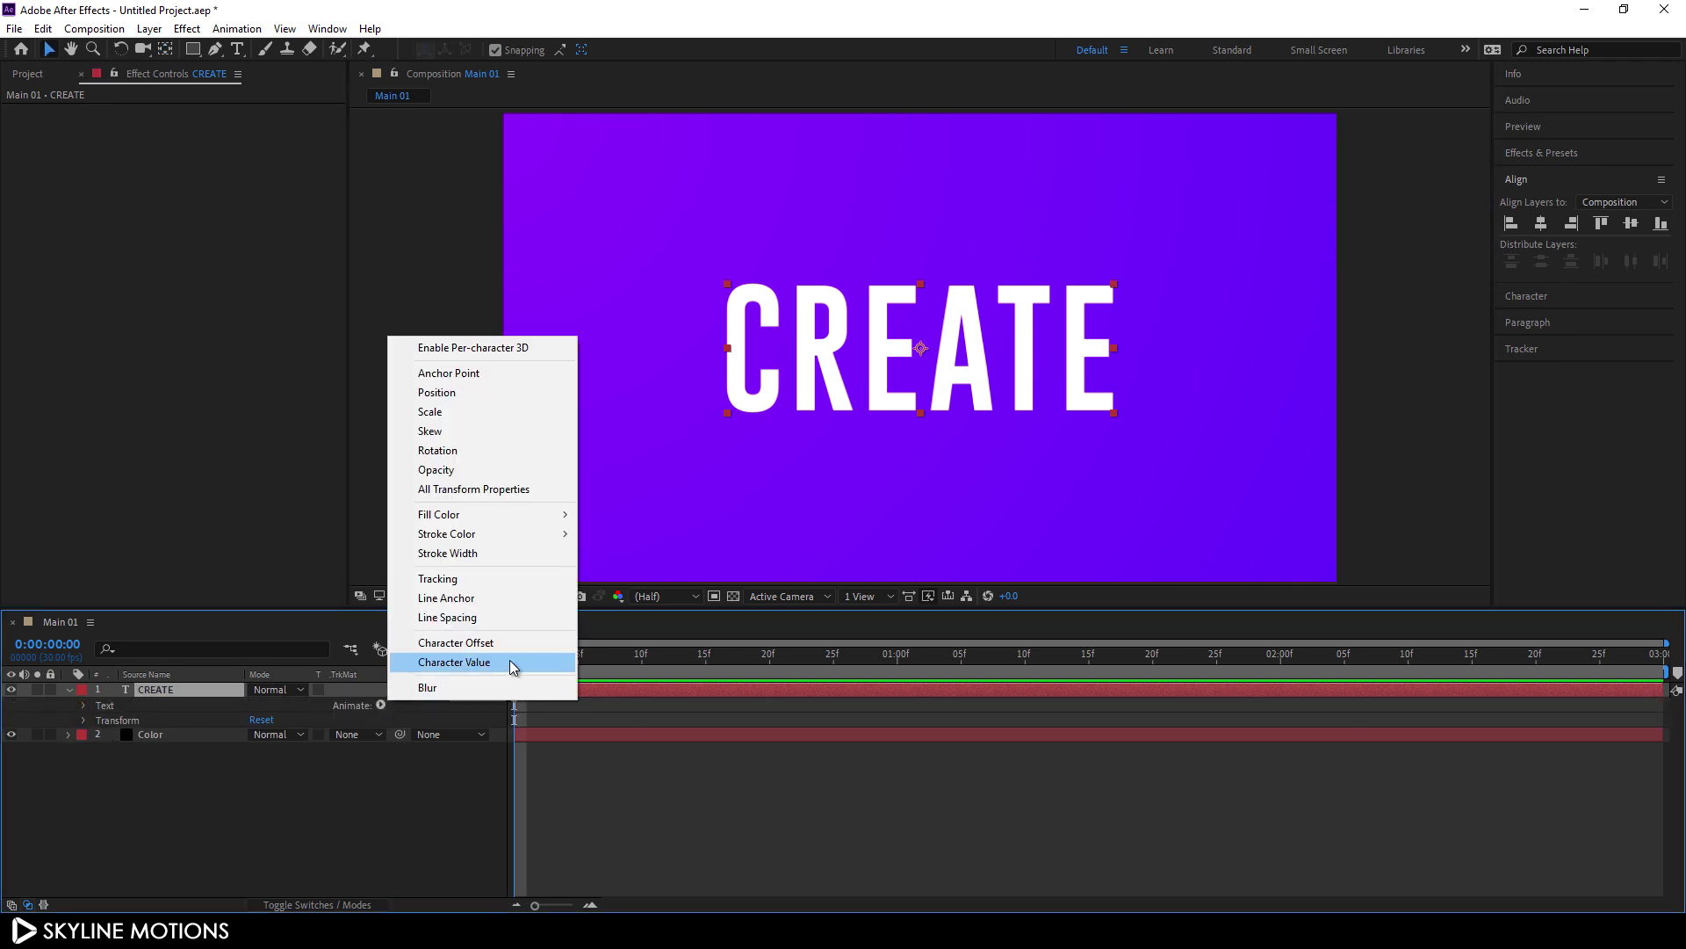
left_click(456, 392)
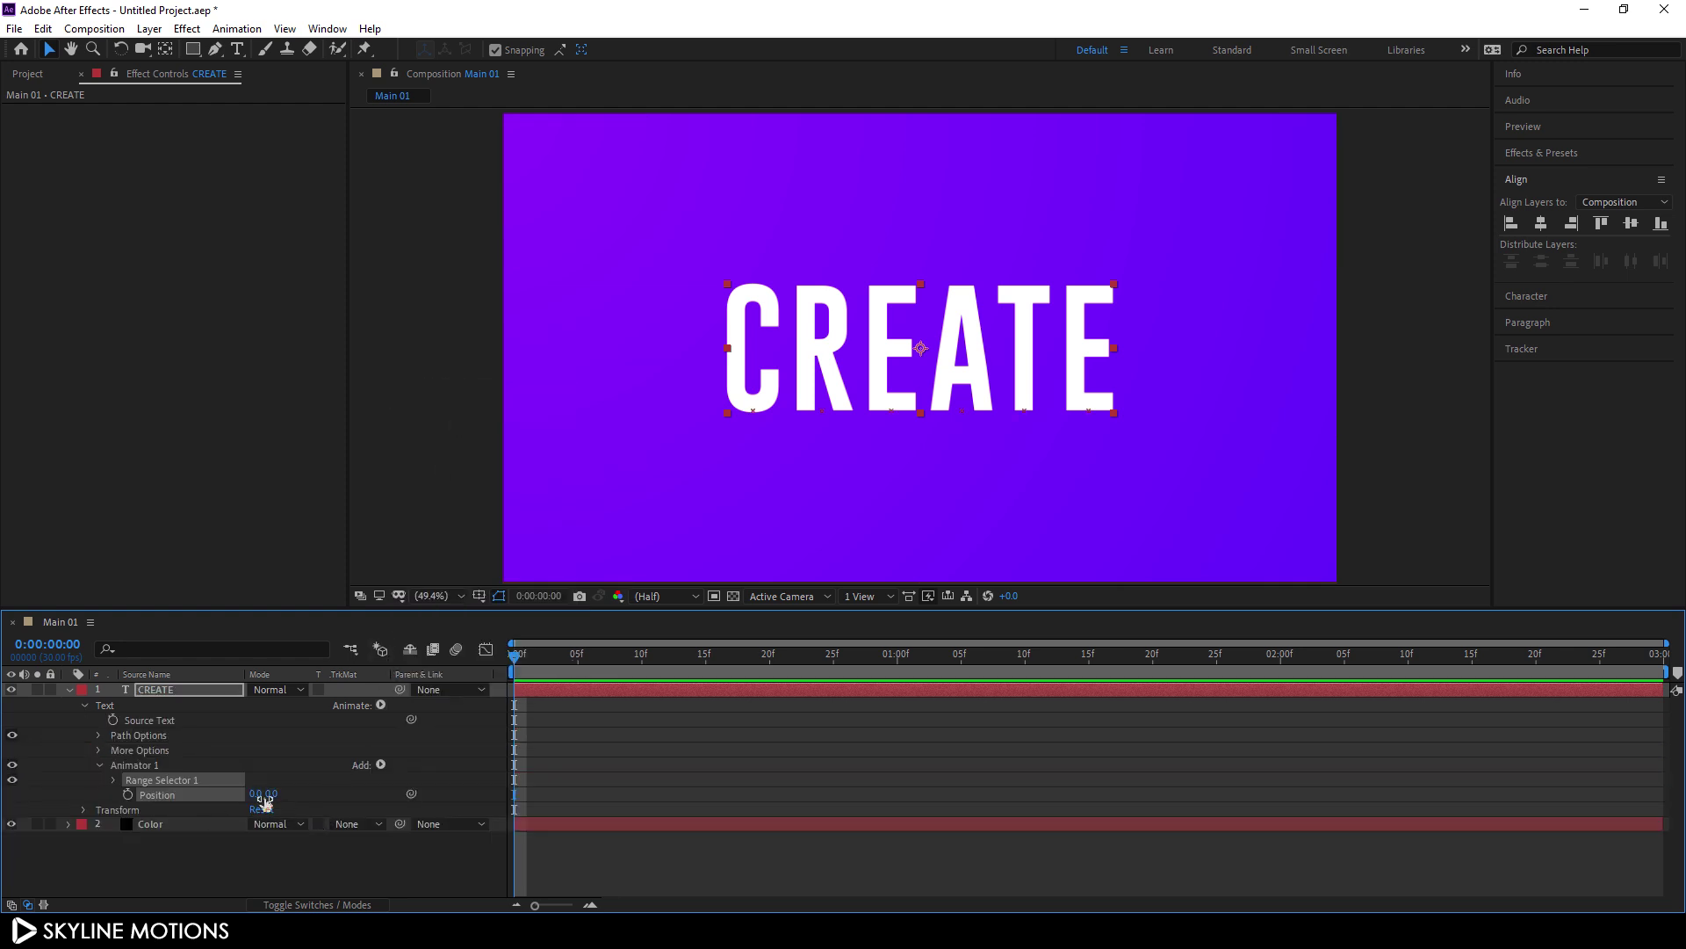
left_click_drag(880, 661, 899, 663)
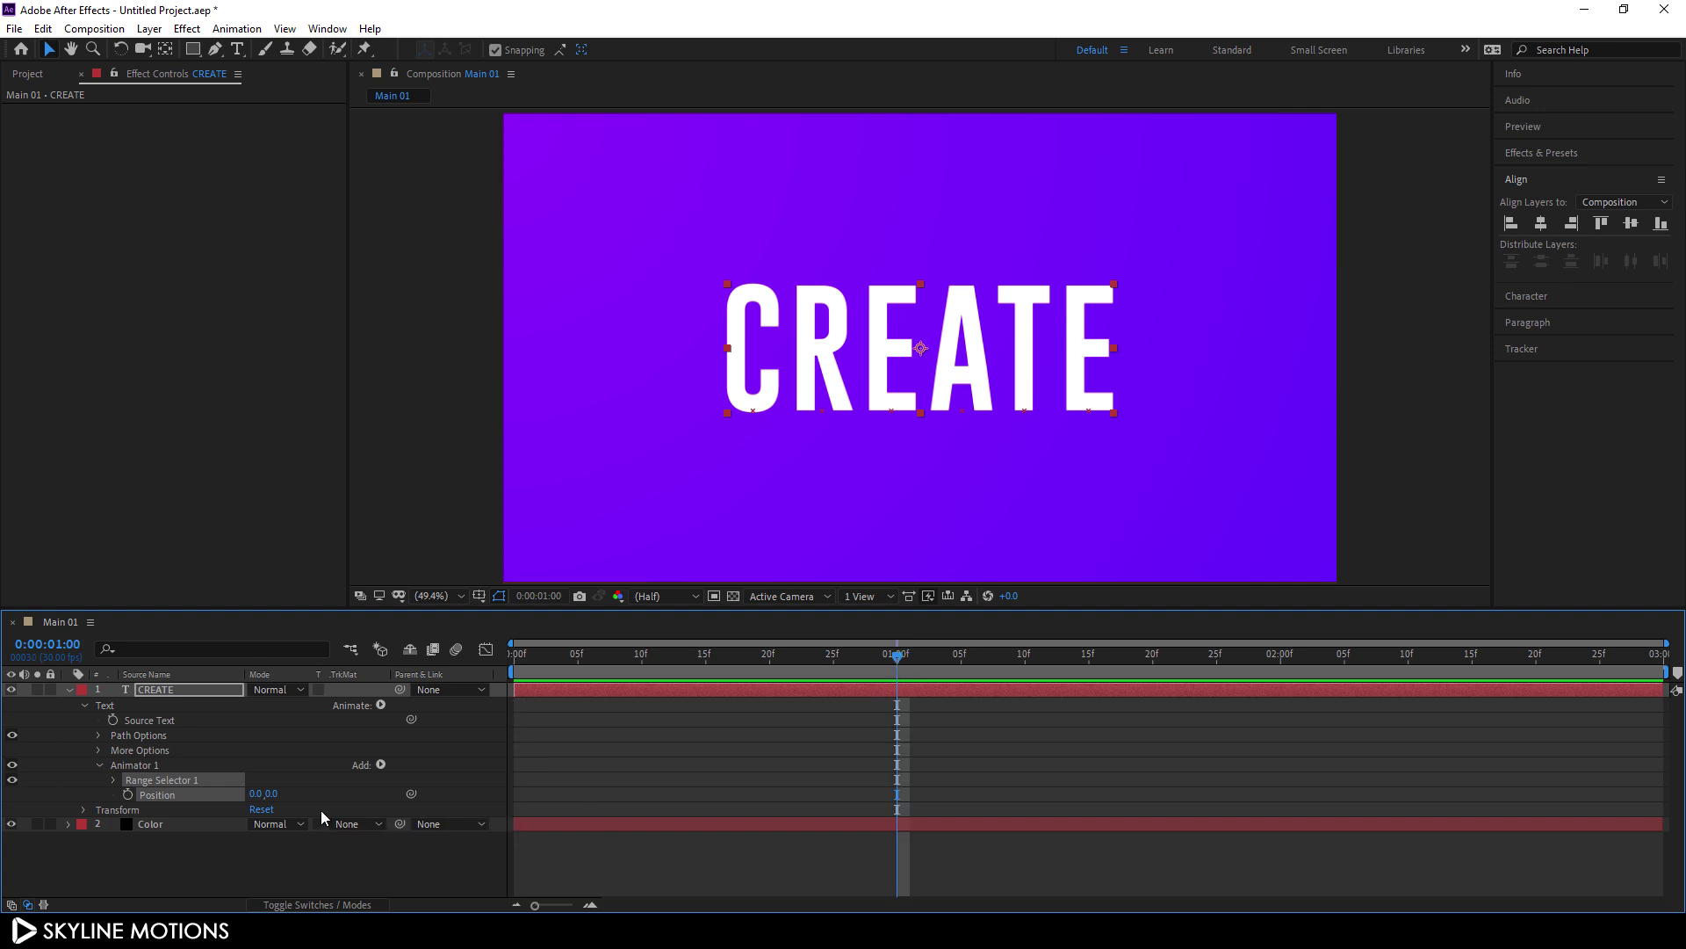
left_click(275, 793)
type("50")
key("Return")
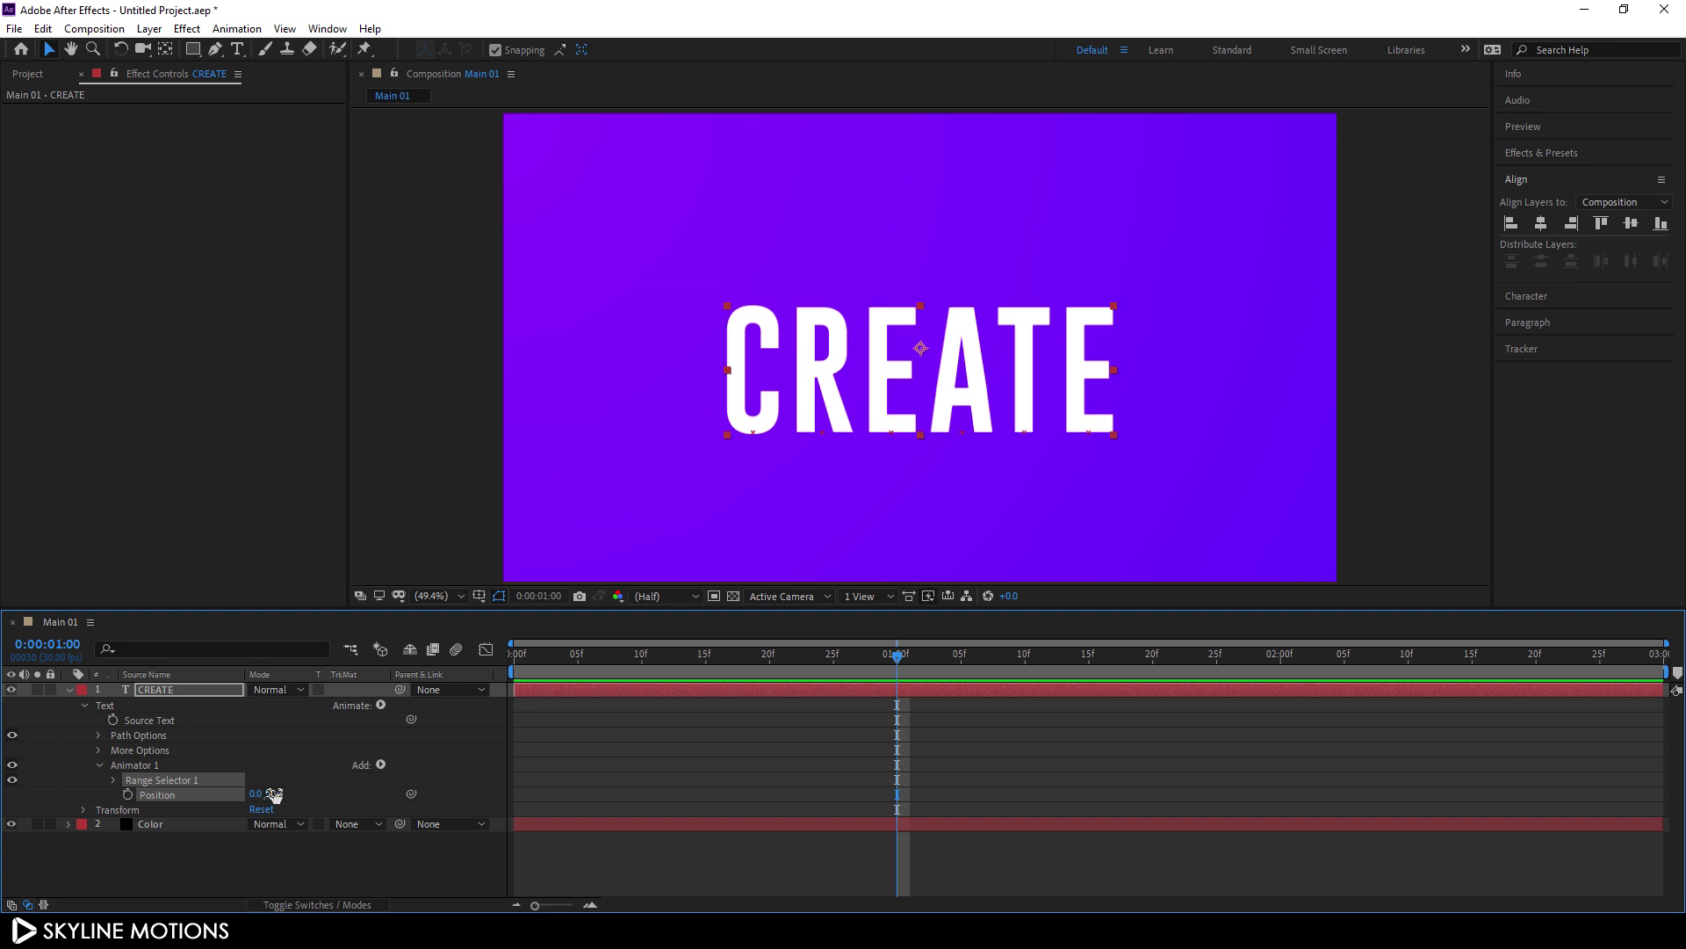
Step: Keyframe the range selector's Start of the CREATE text animator at 100% at 0:00:01:00
left_click(113, 779)
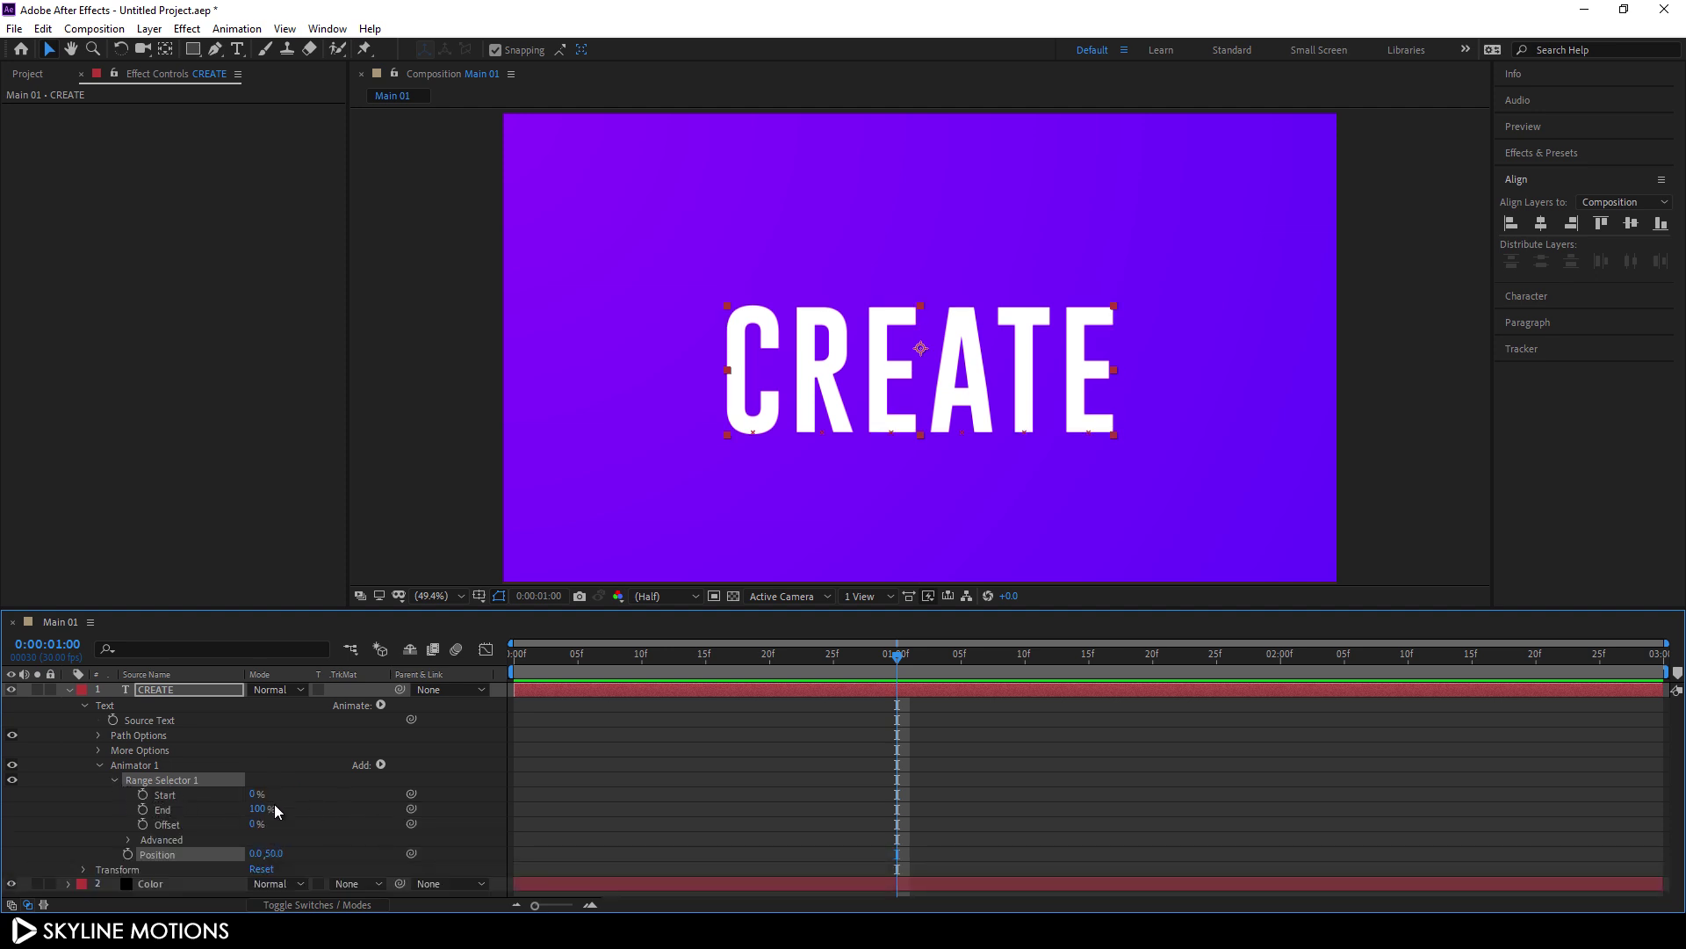
left_click(252, 795)
key("Return")
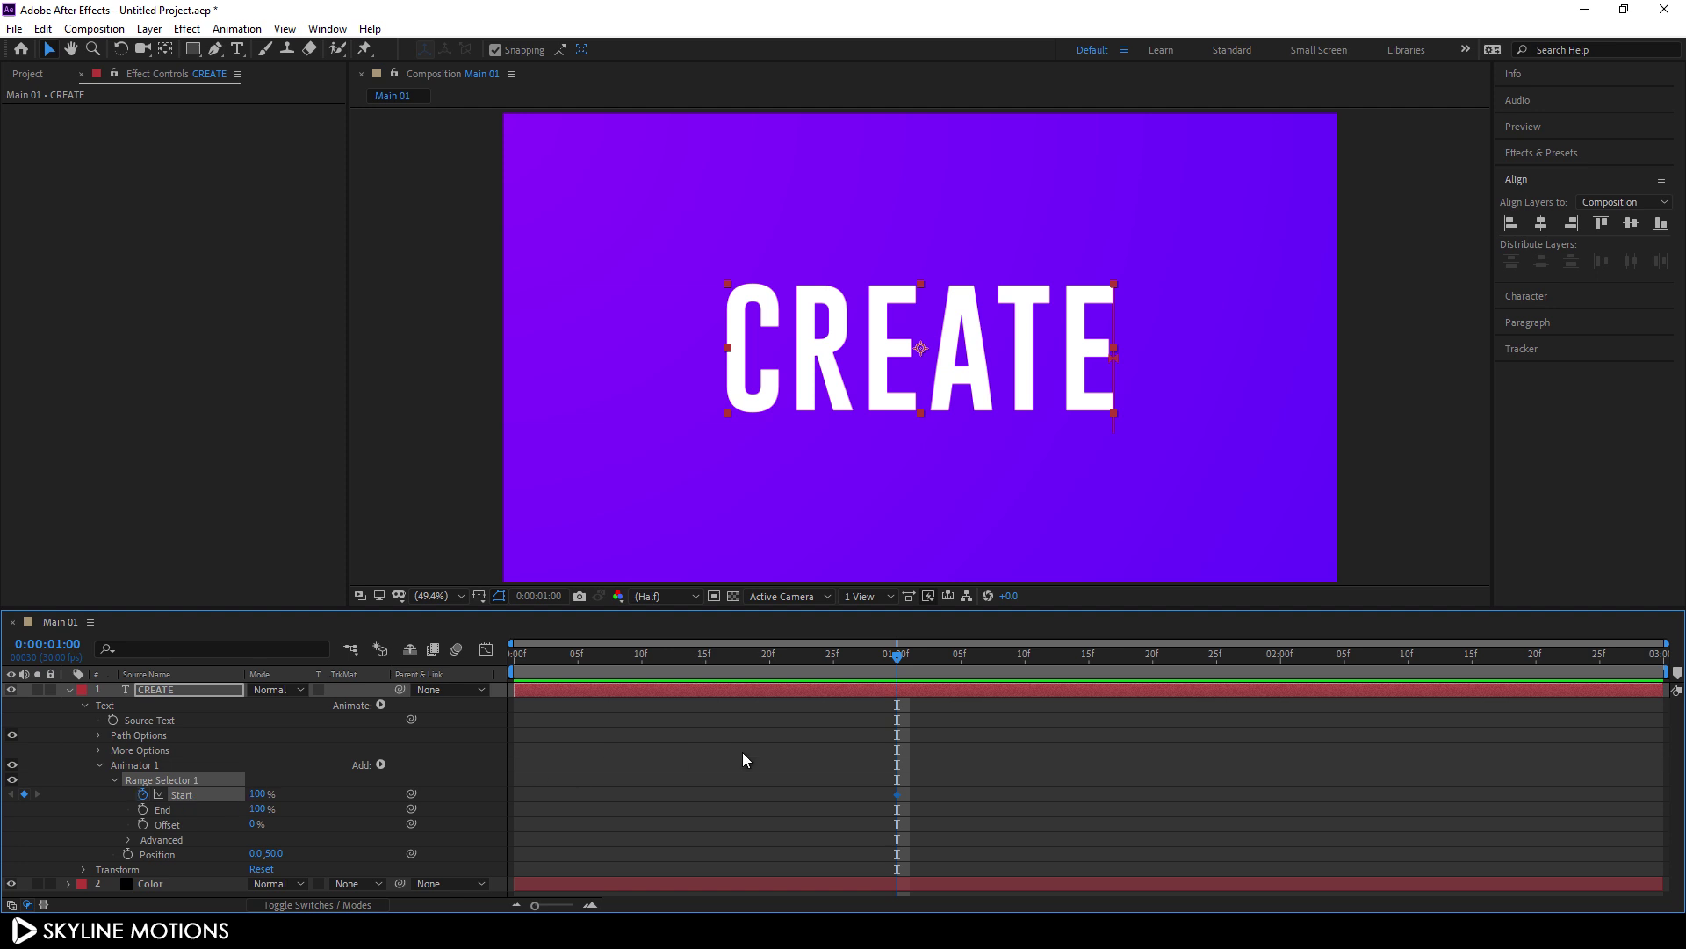
Step: Keyframe the range selector's Start at 0% at 0:00:00:00 and preview the text animation
left_click_drag(851, 676, 495, 672)
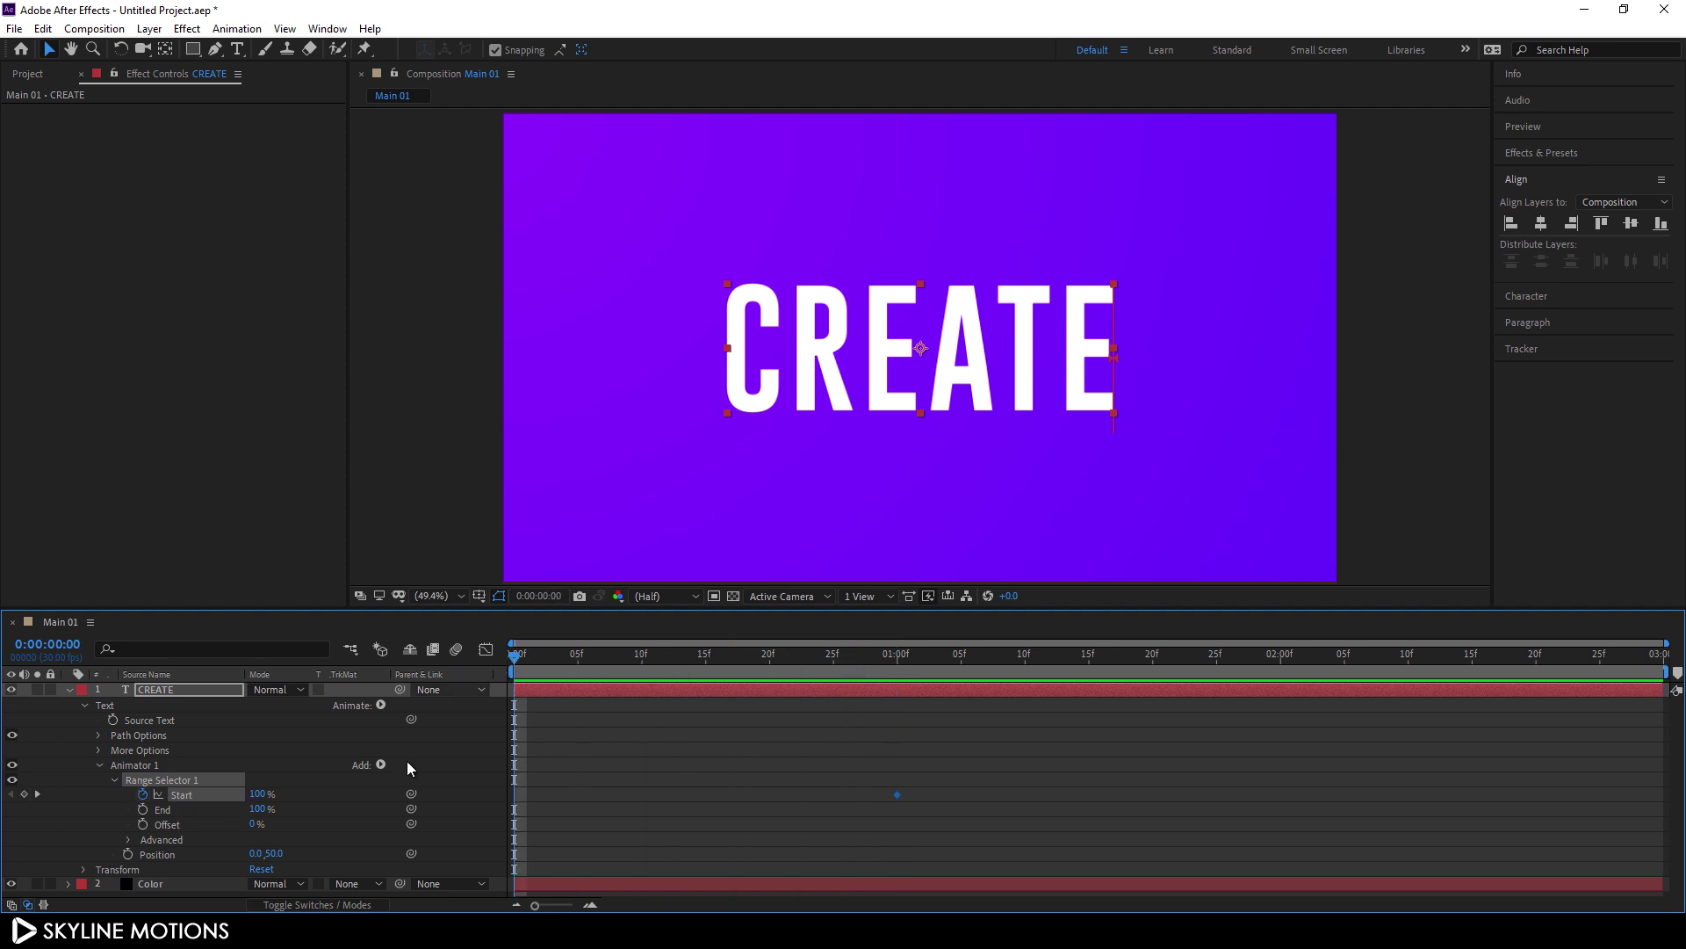
left_click(260, 793)
type("0")
key("Return")
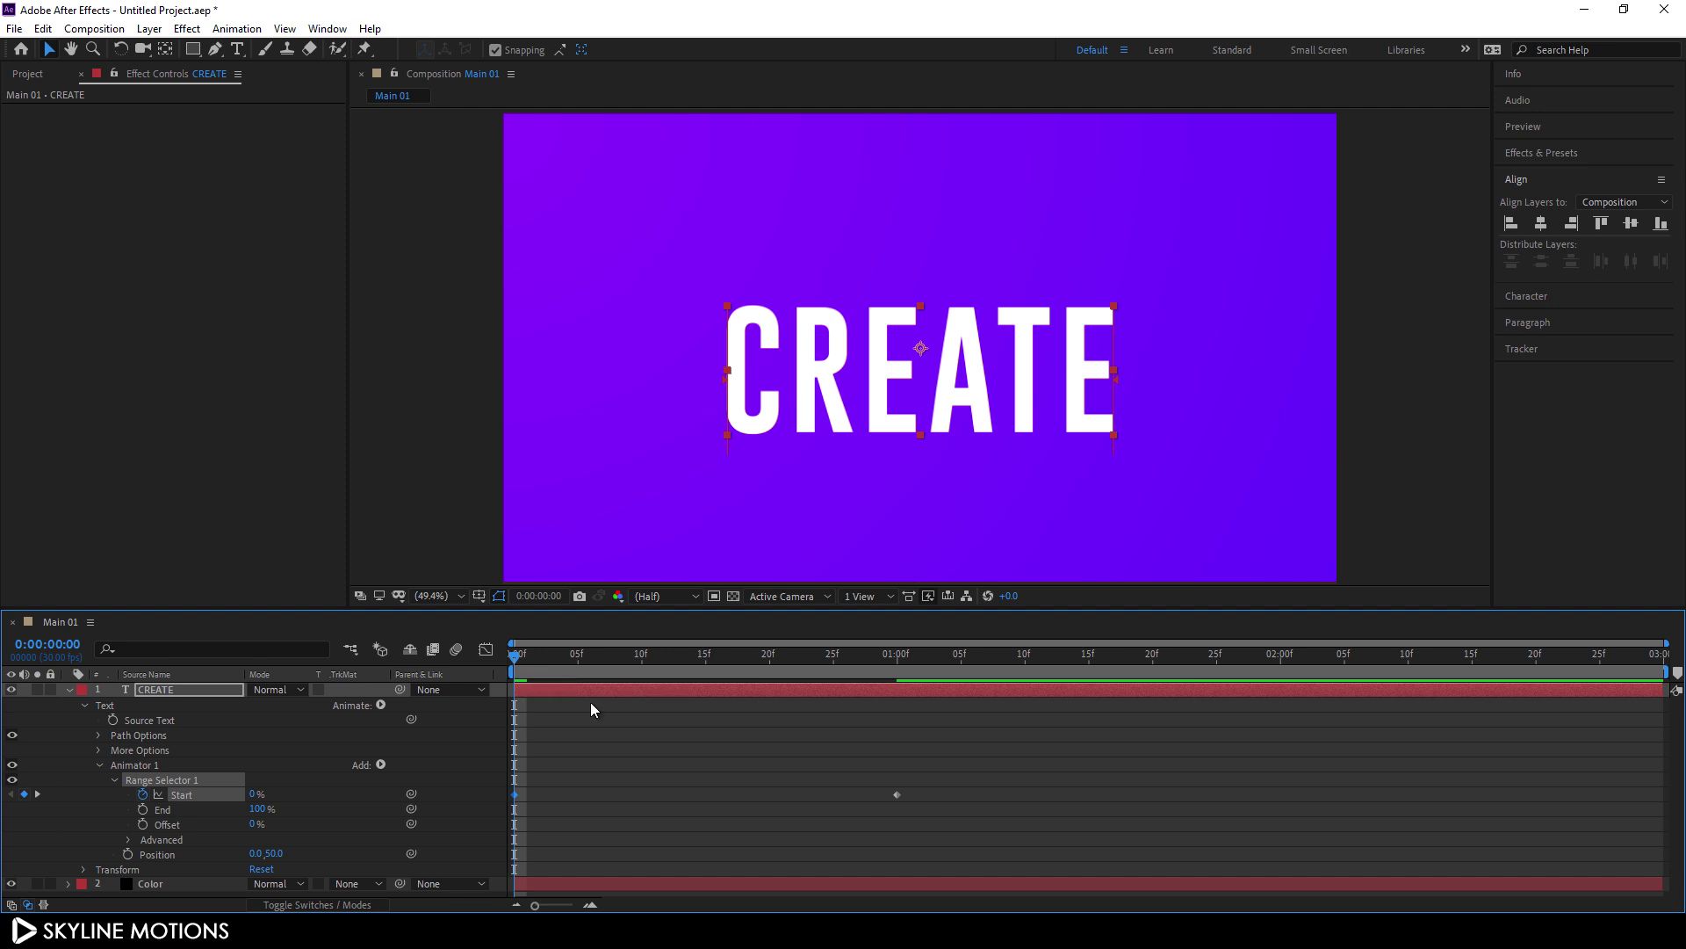
key("space")
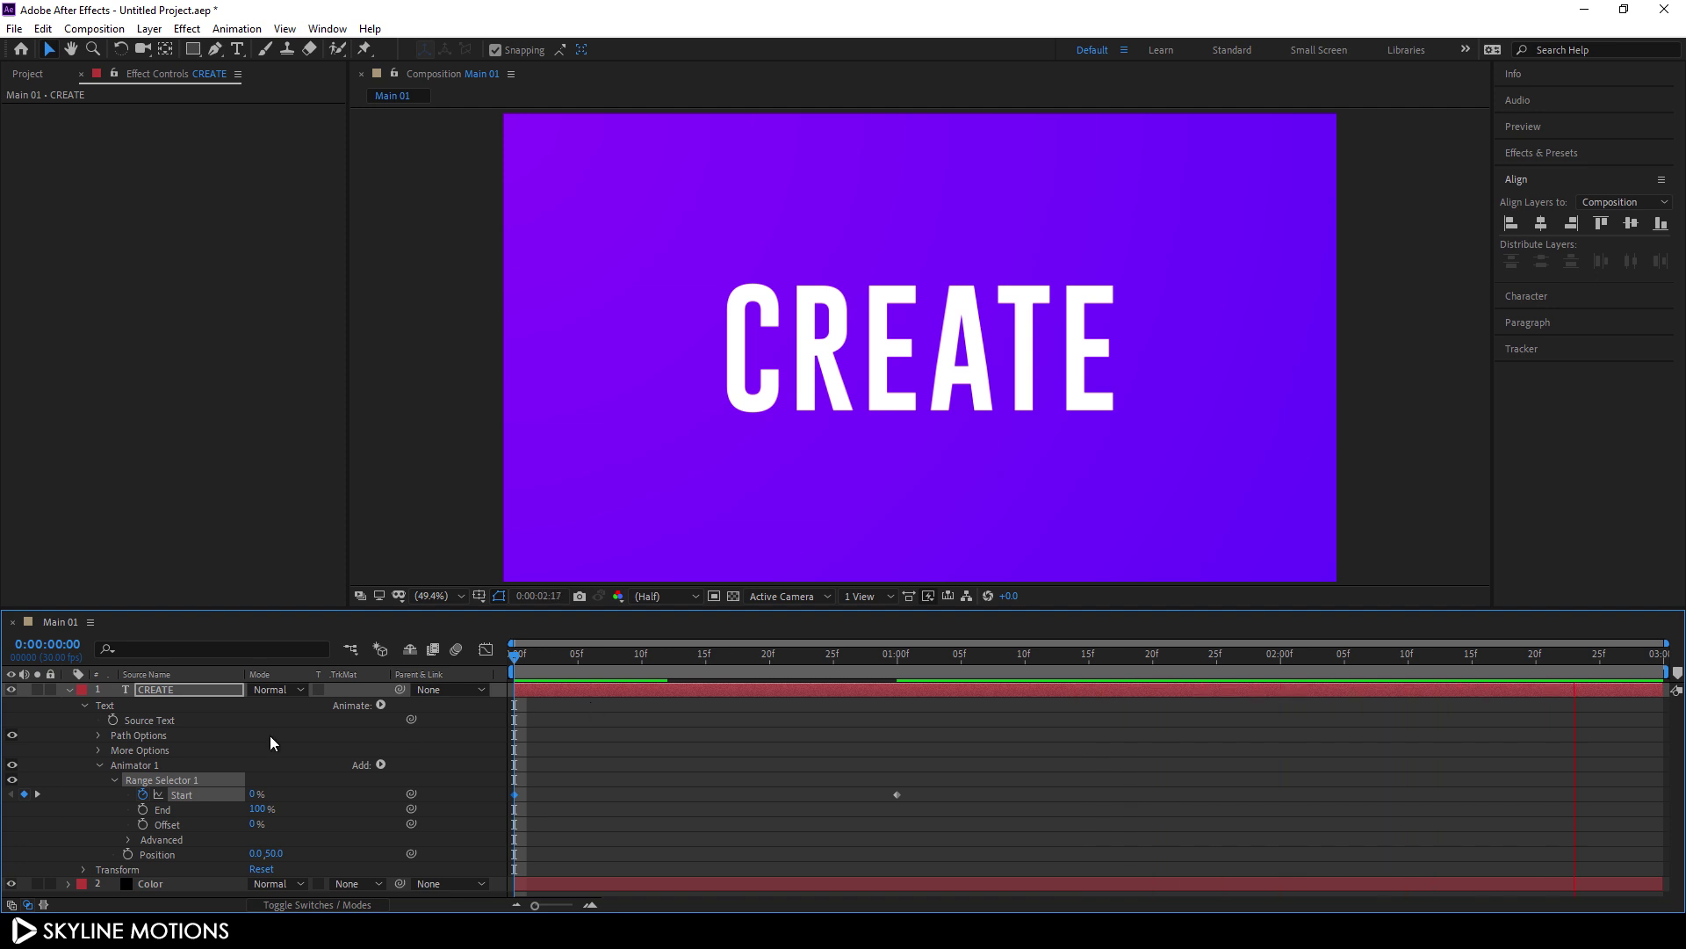
key("space")
Step: Return the time to 0:00:00:00 and pre-compose the CREATE and Color layers into a composition named TEXT 01
left_click(69, 690)
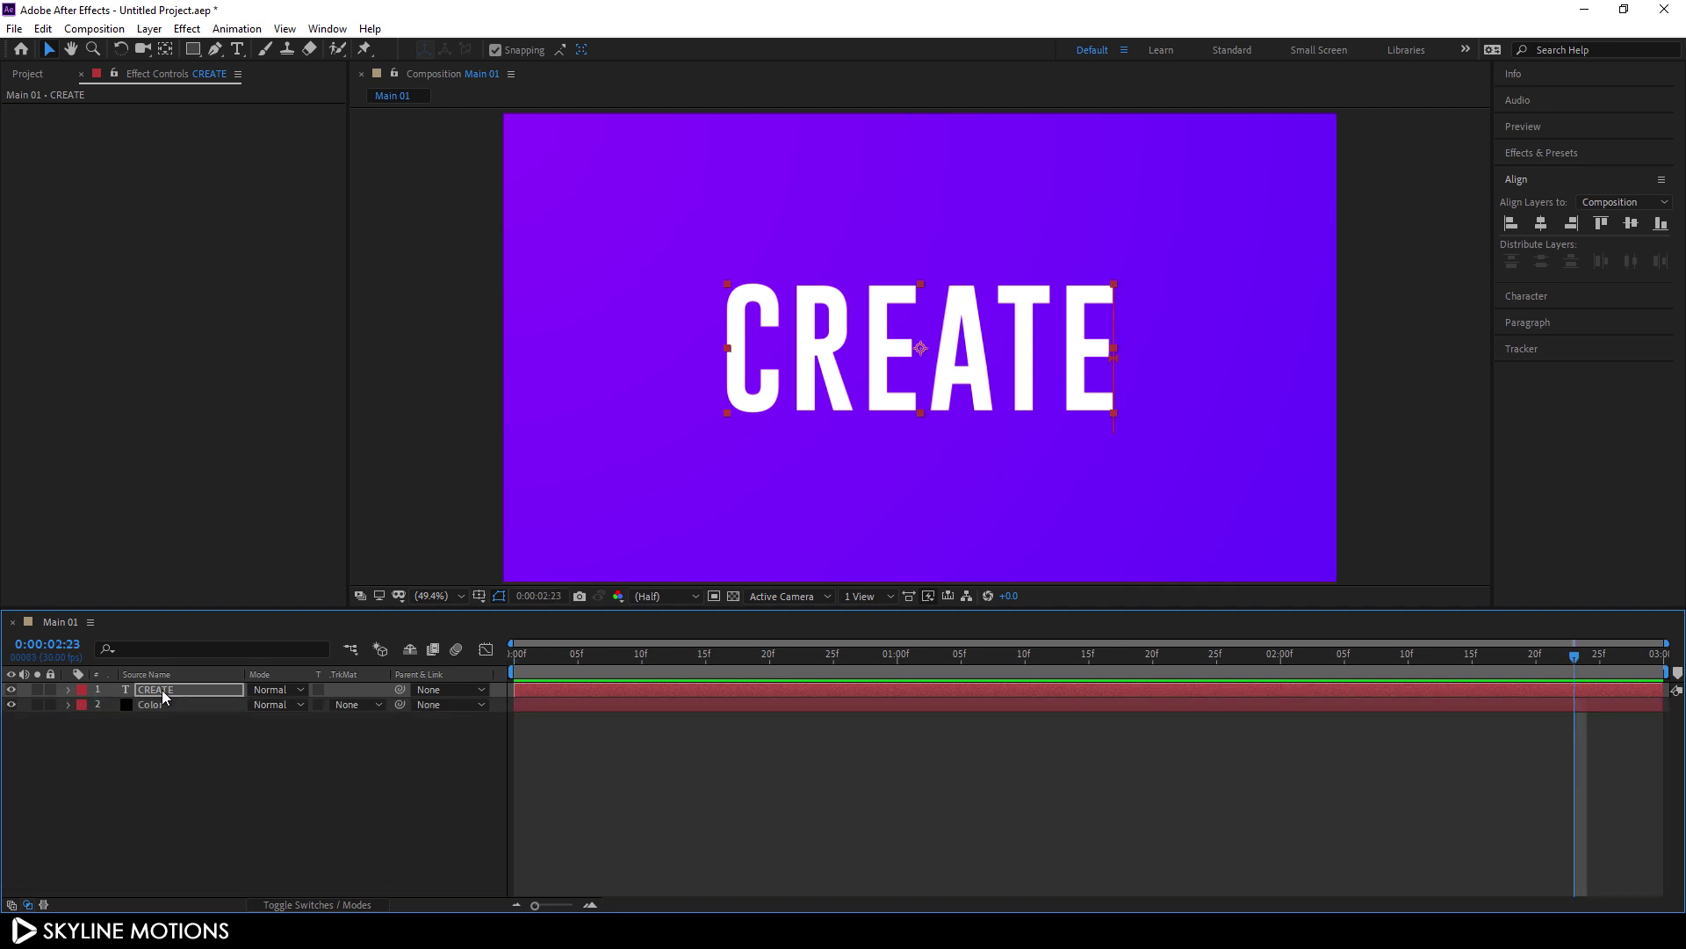
left_click(163, 691)
left_click_drag(597, 665, 481, 659)
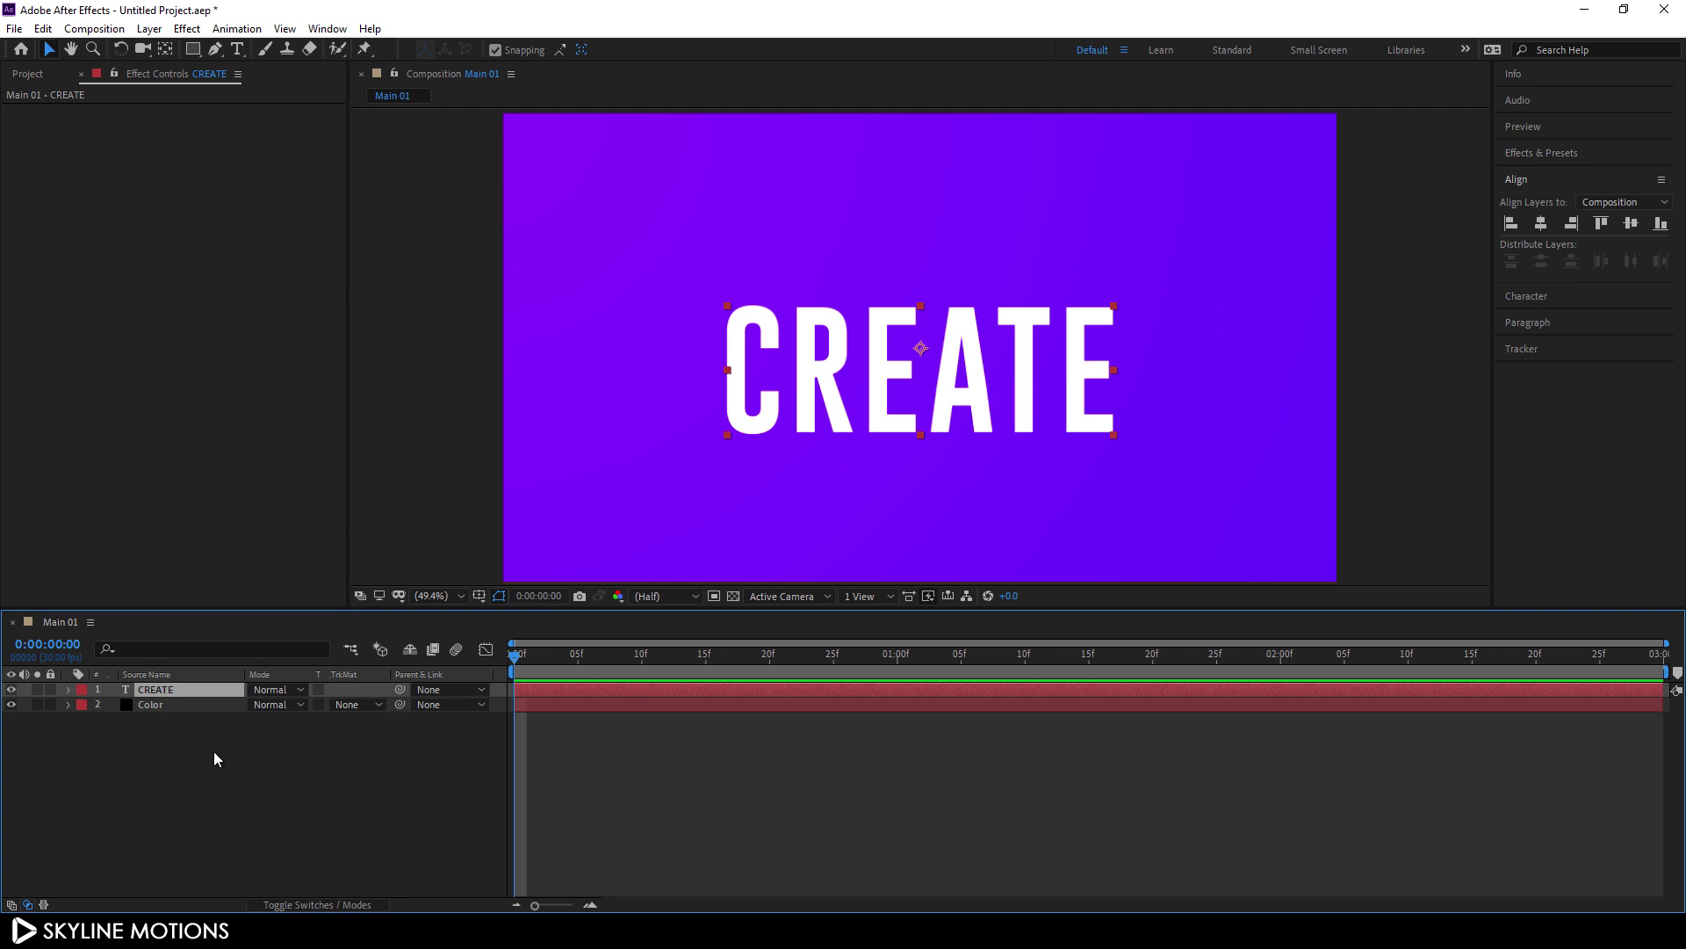
left_click(169, 704, "shift")
right_click(172, 691)
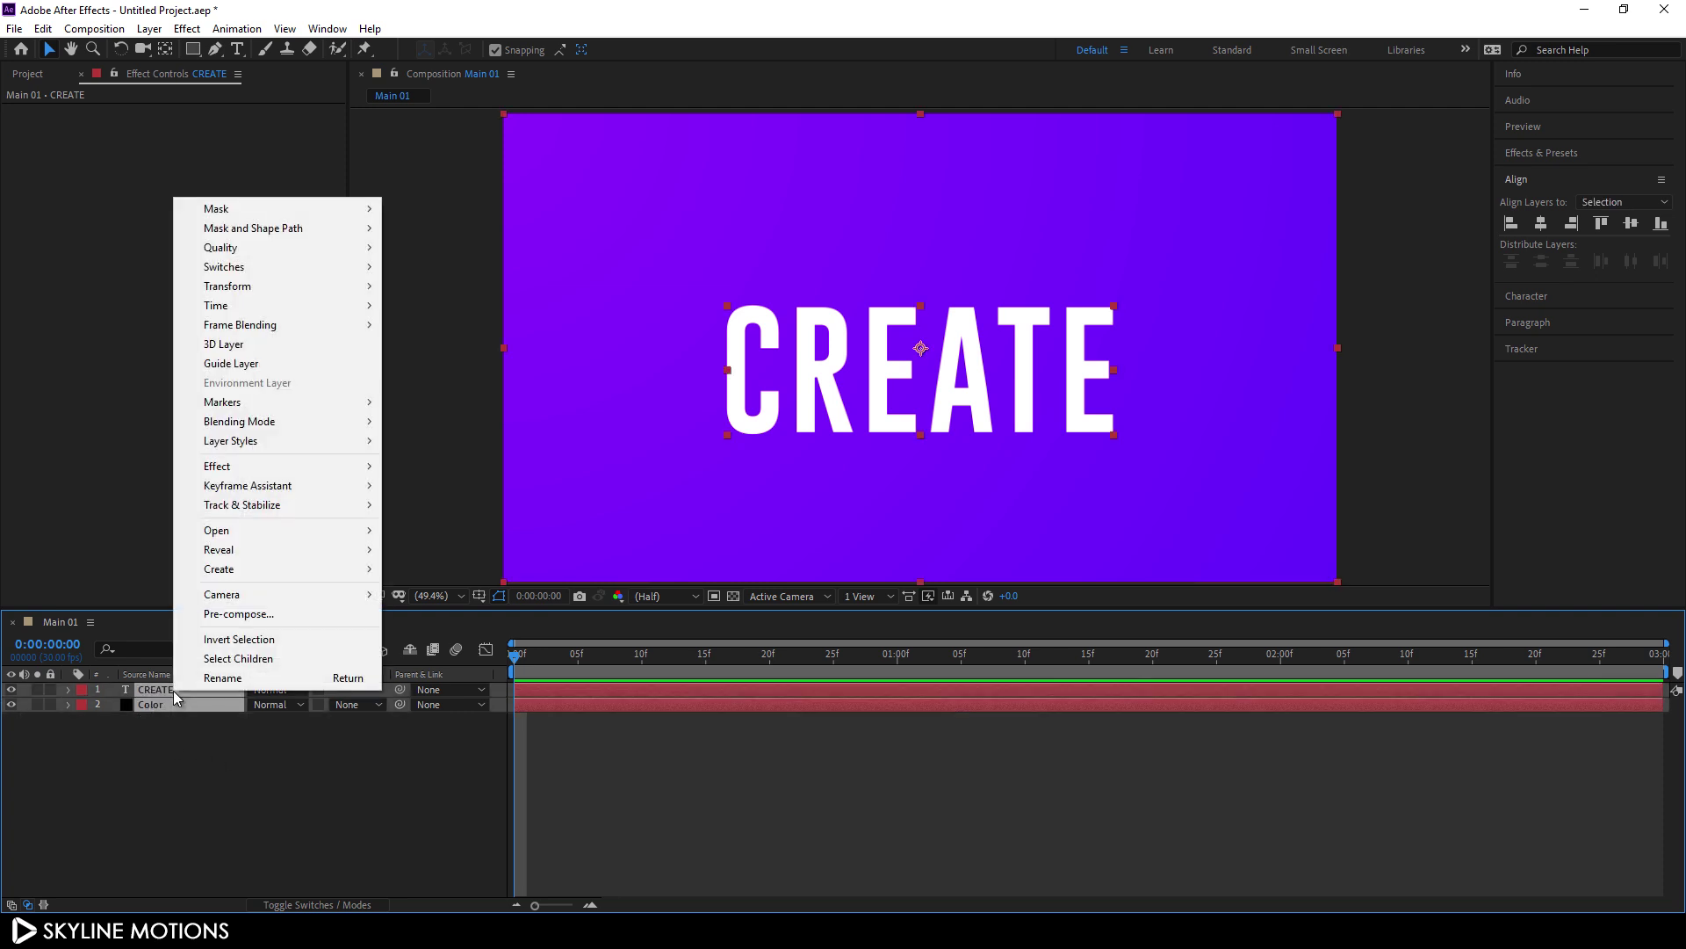
left_click(259, 613)
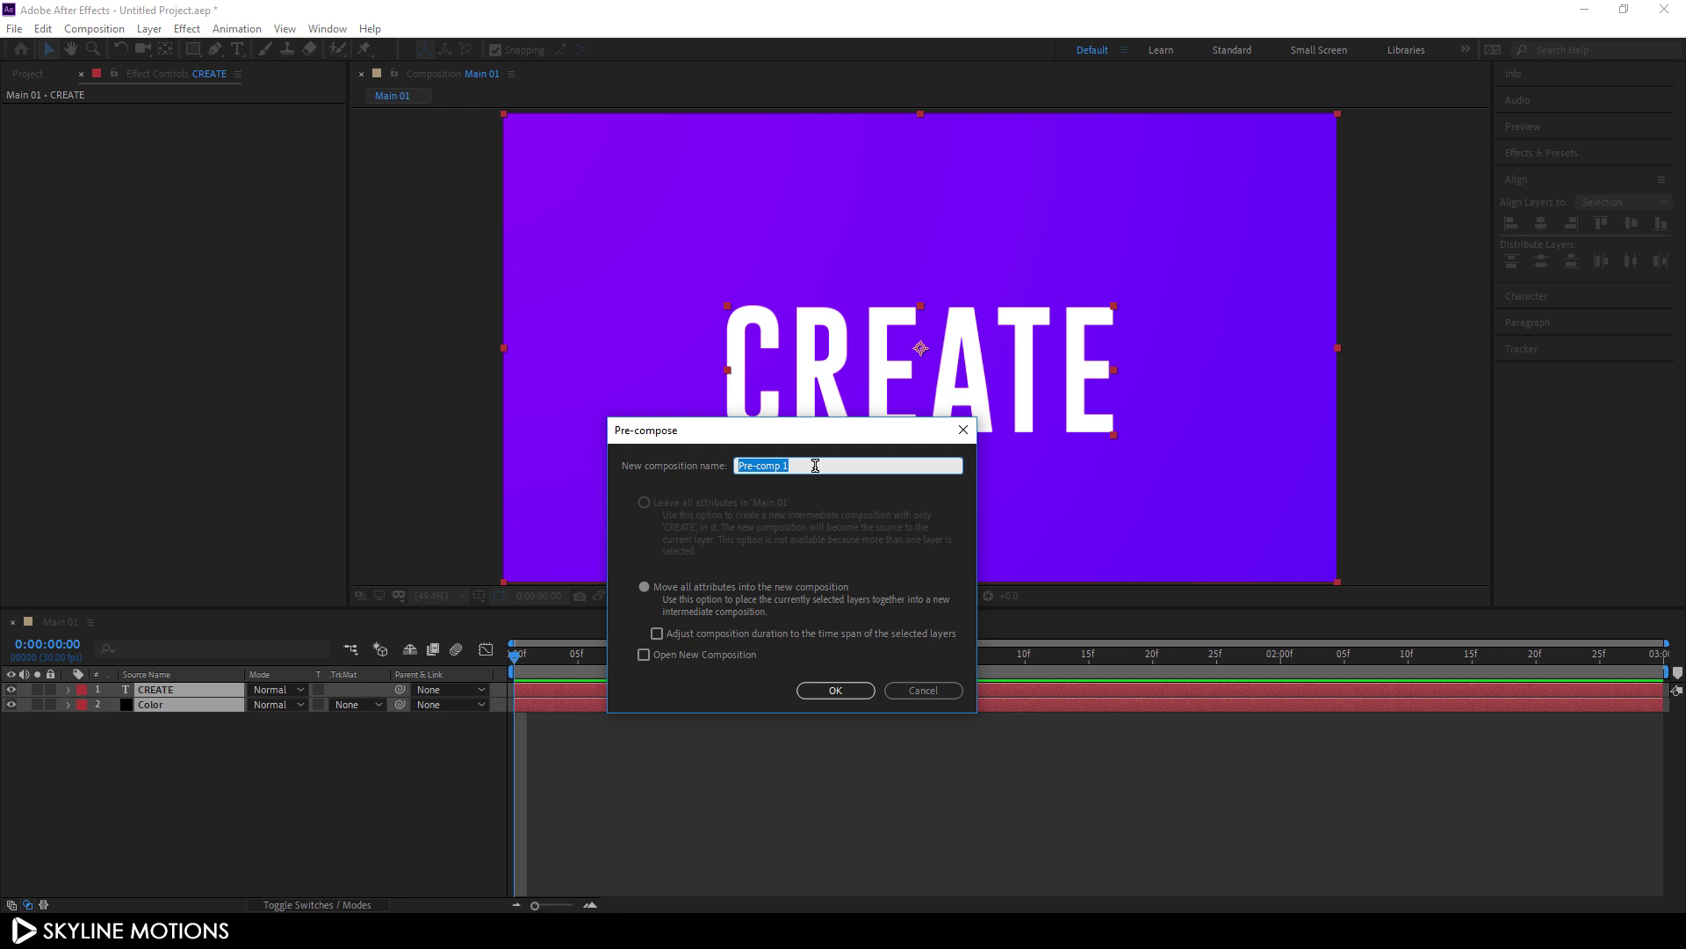
key("BackSpace")
type("TEXT 01")
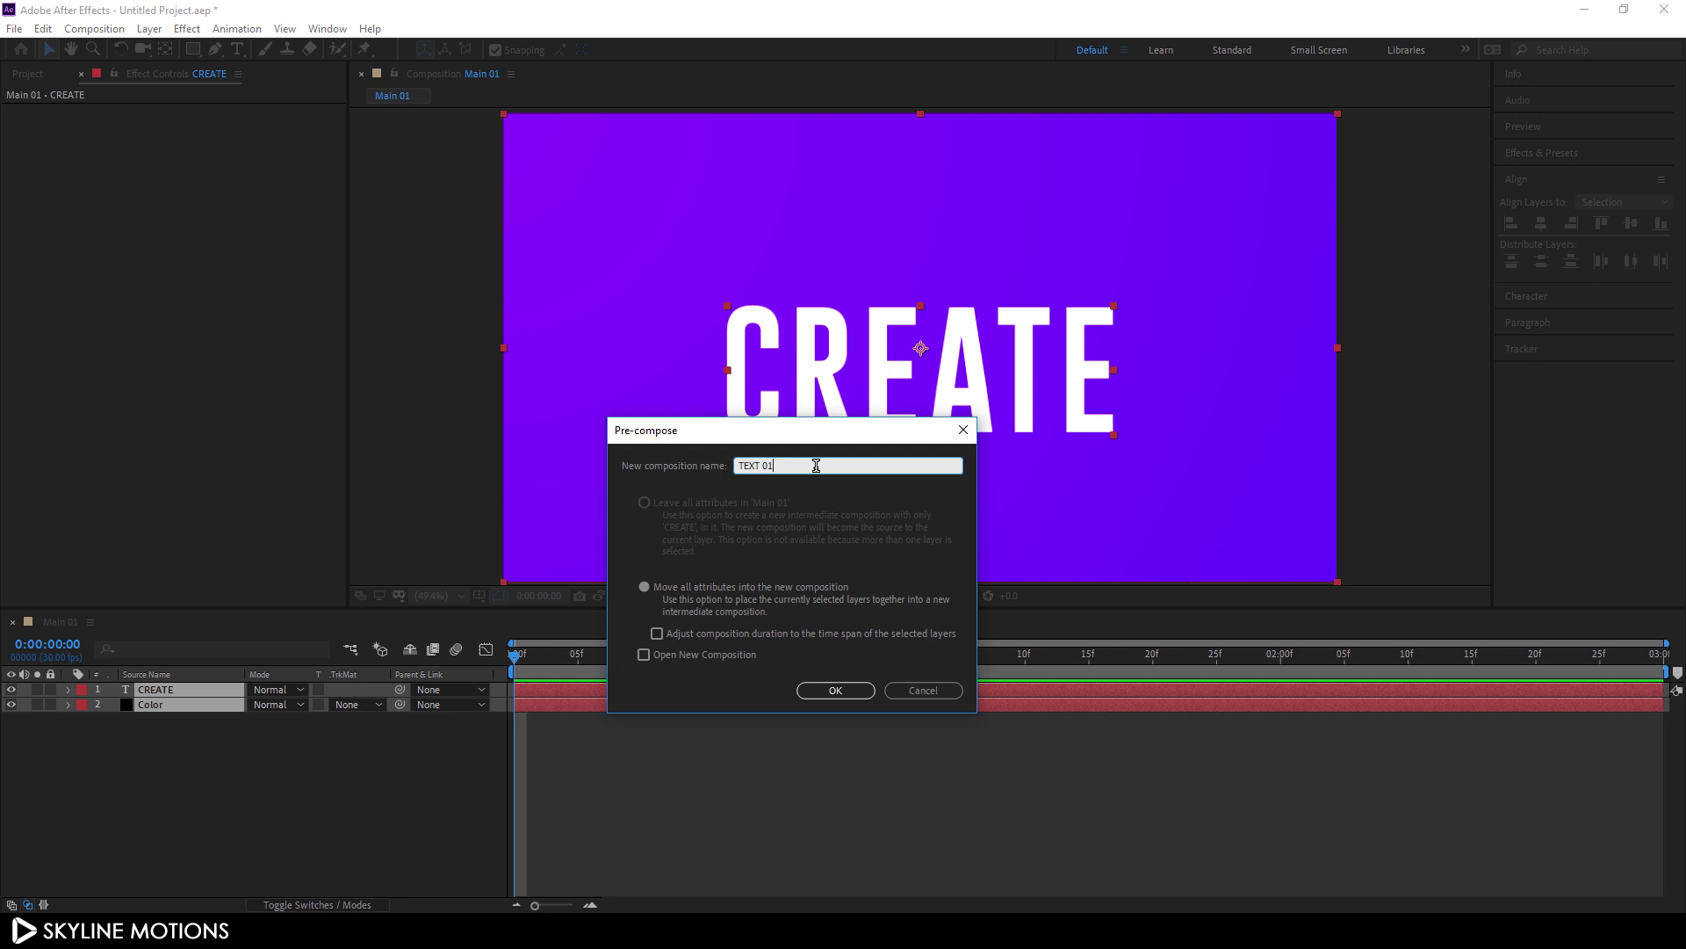
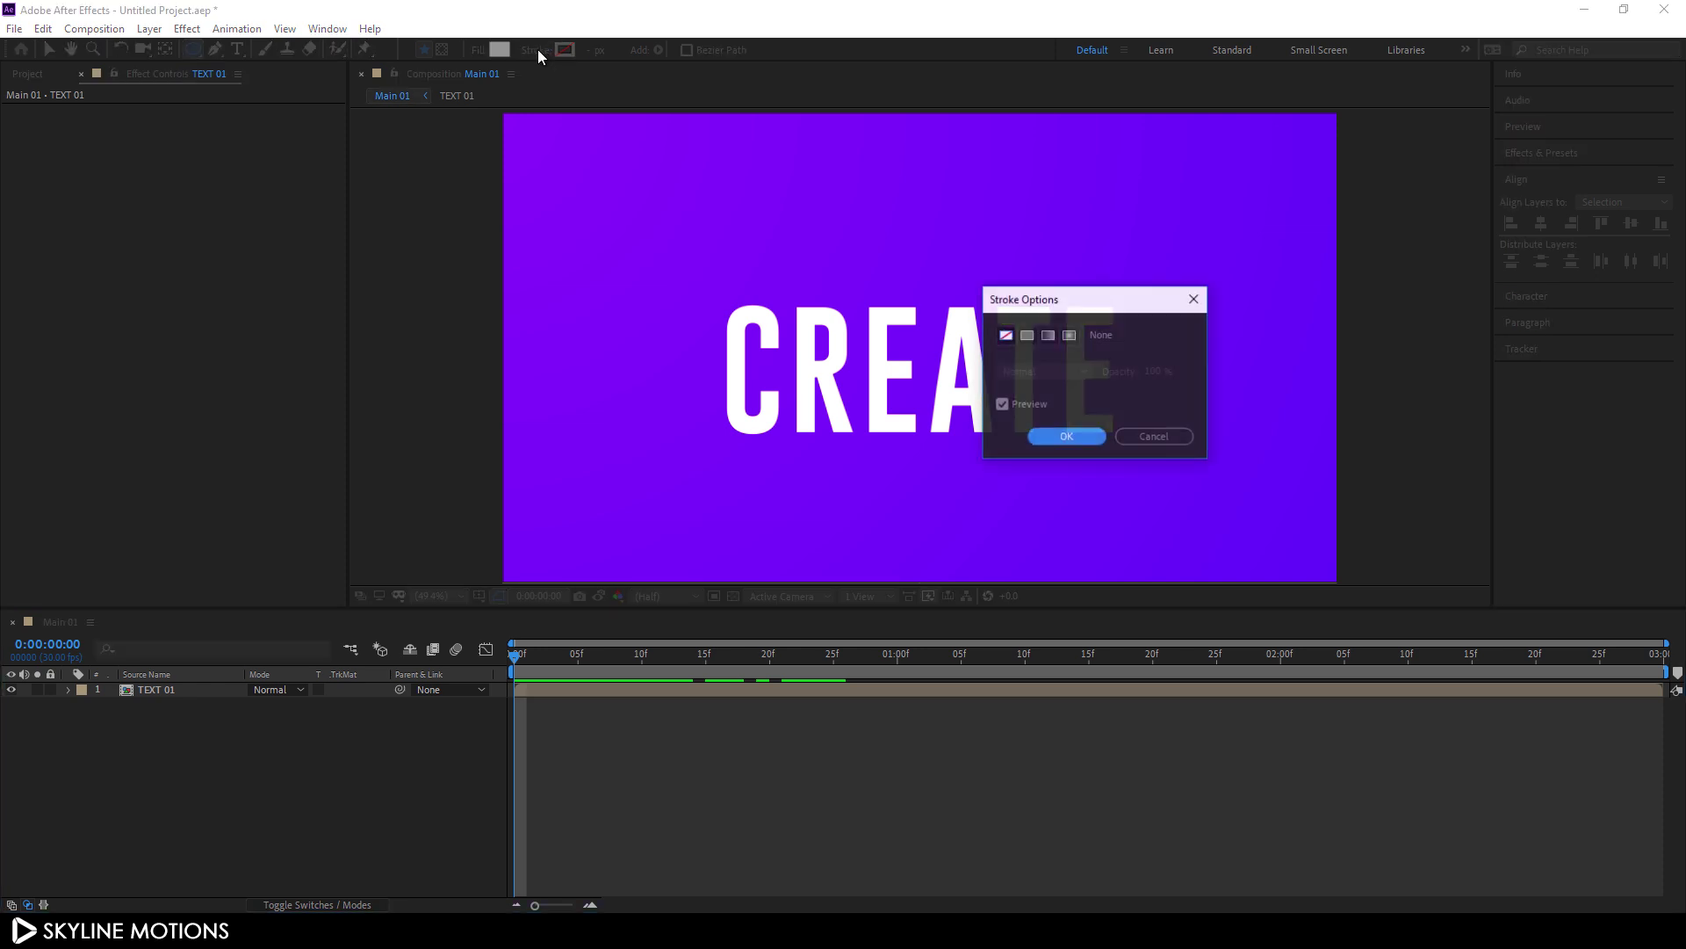
Step: Draw a white circle without a stroke, centered on the composition's lower-left corner, with a radius of about half the composition's width
left_click(1063, 436)
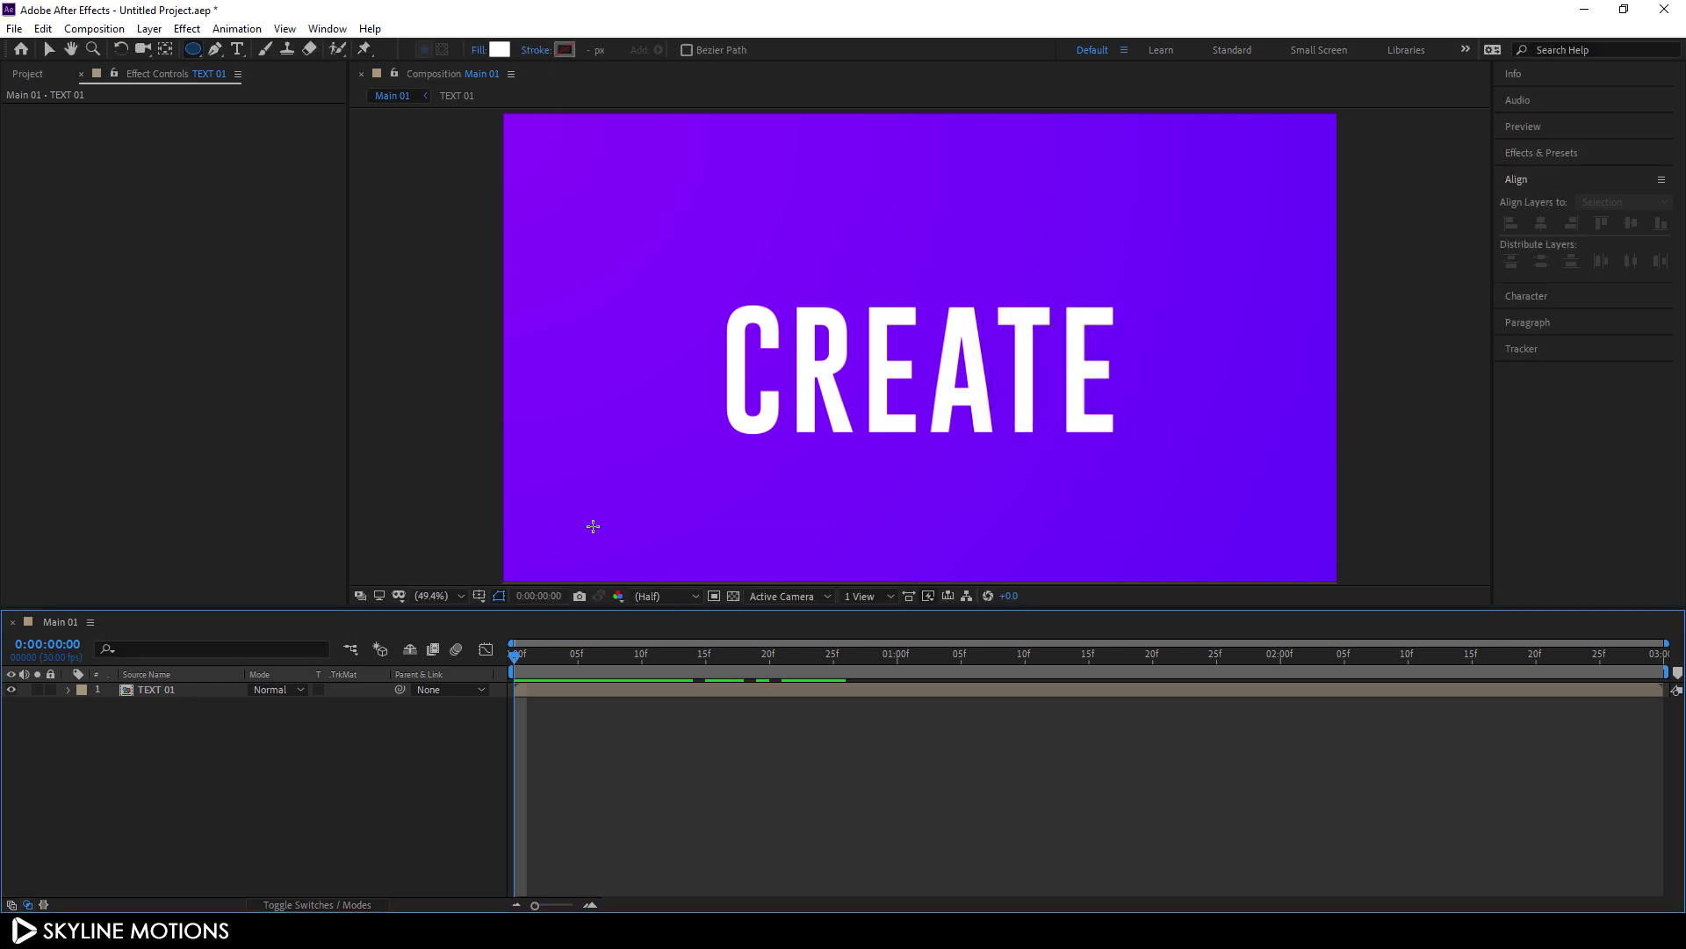
left_click(501, 582)
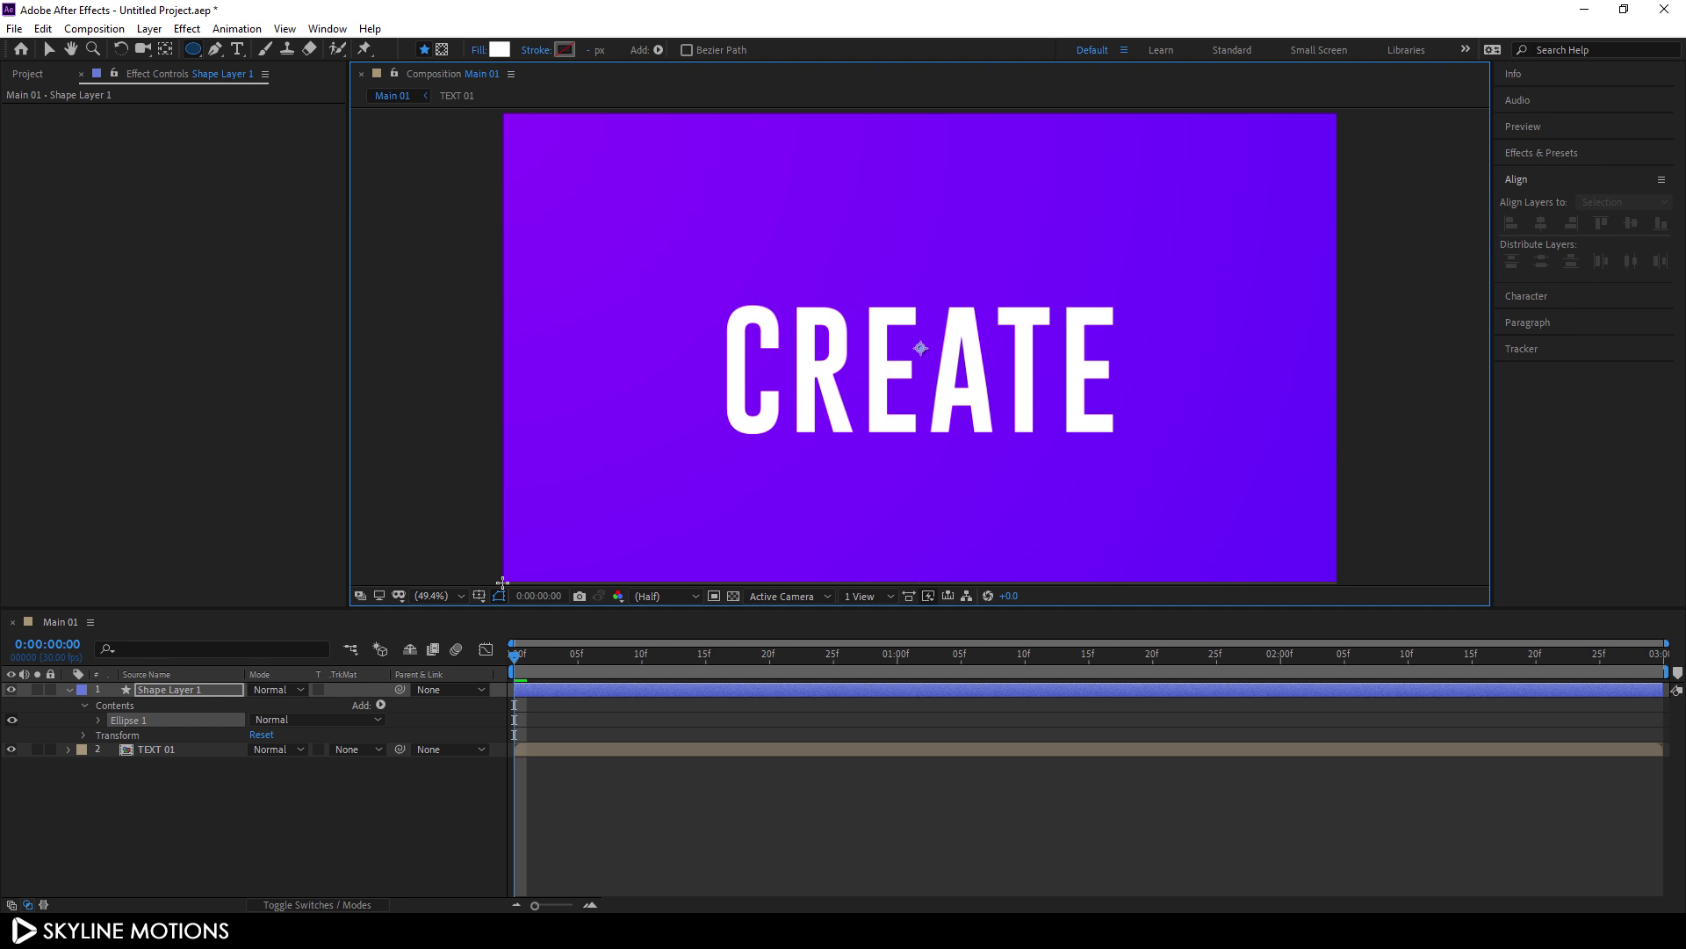
left_click_drag(502, 582, 924, 770)
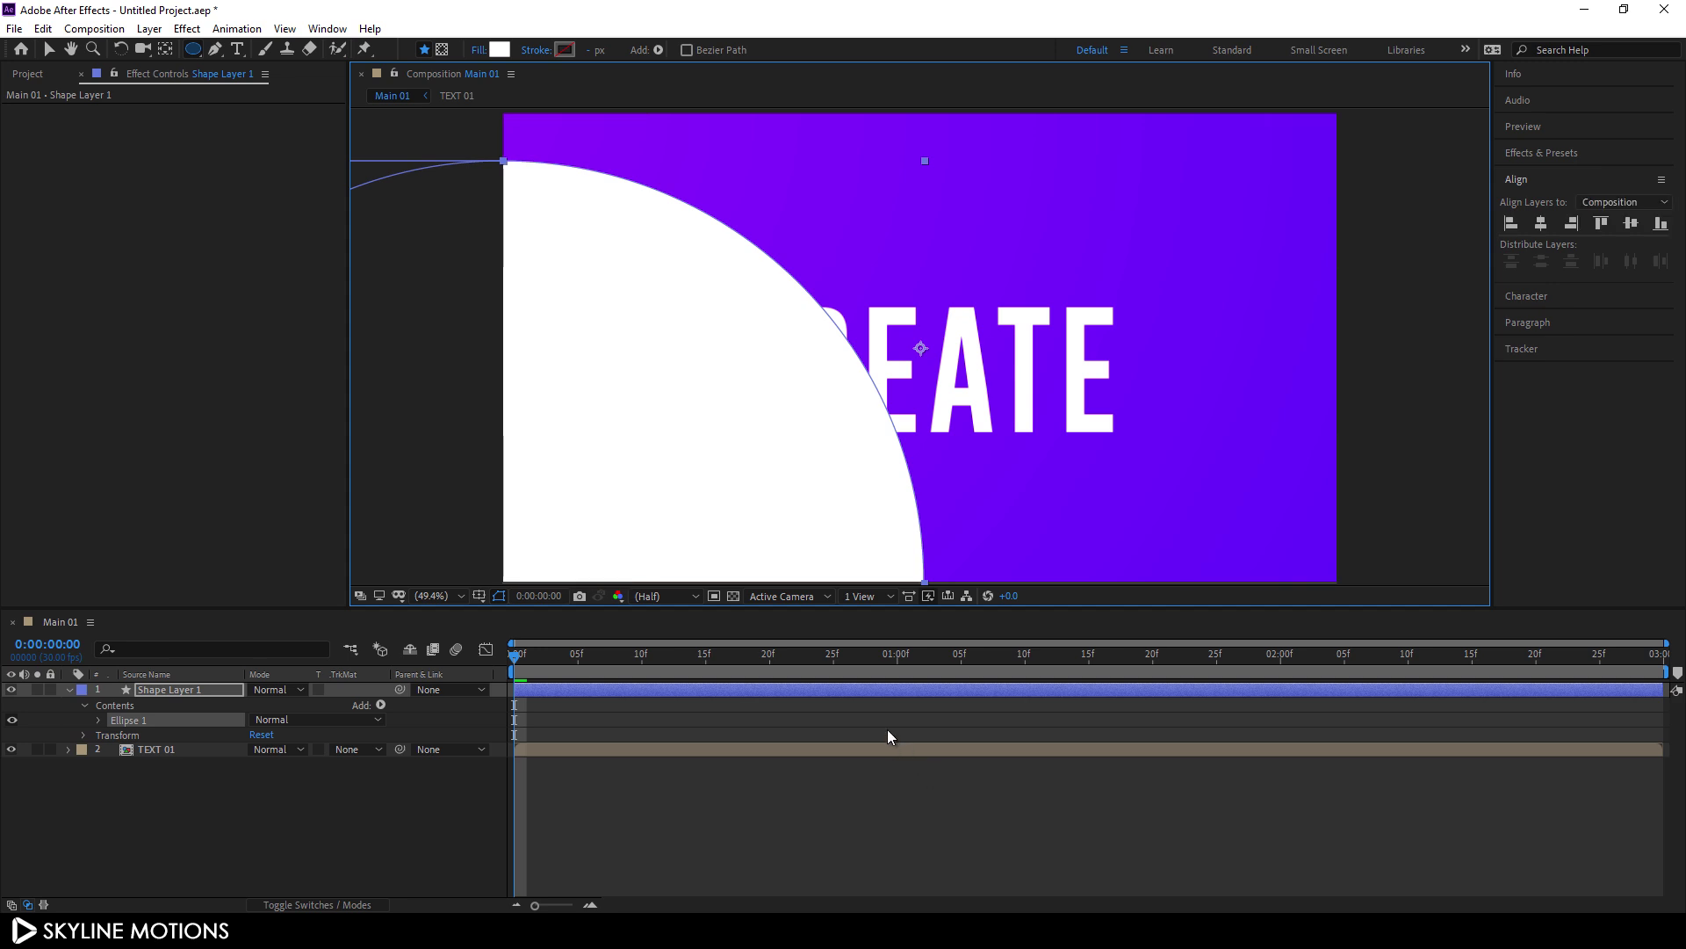
Step: Move the shape layer's anchor point to the circle's center at the composition's lower-left corner, using snapping
left_click(167, 49)
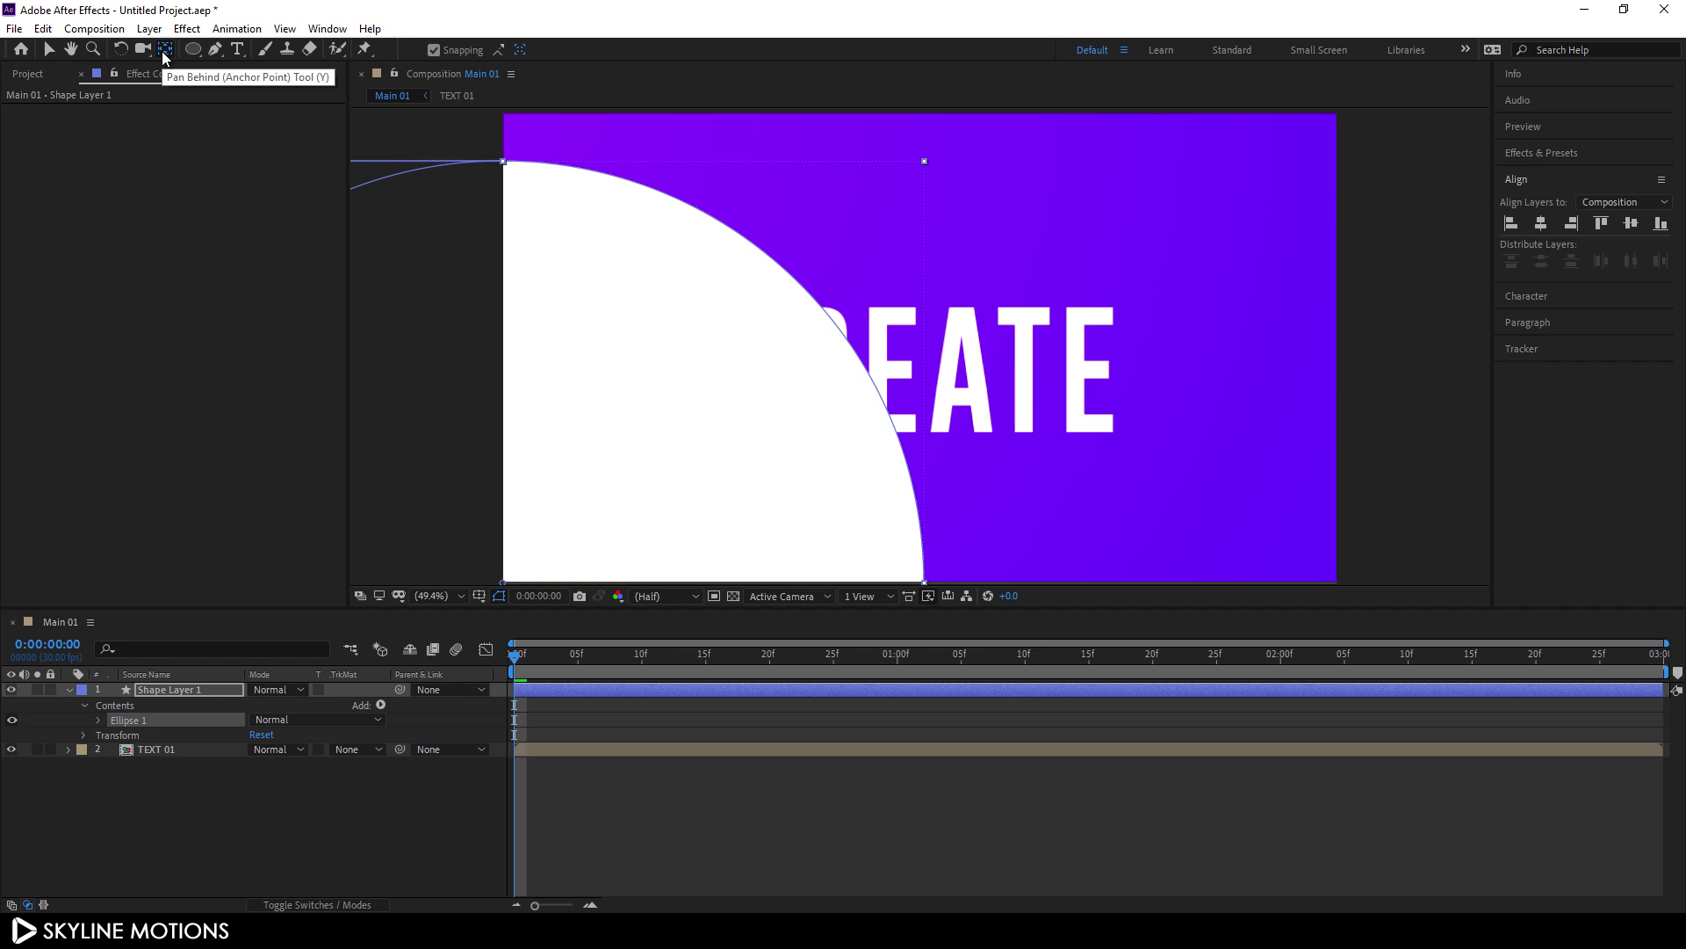
left_click(172, 686)
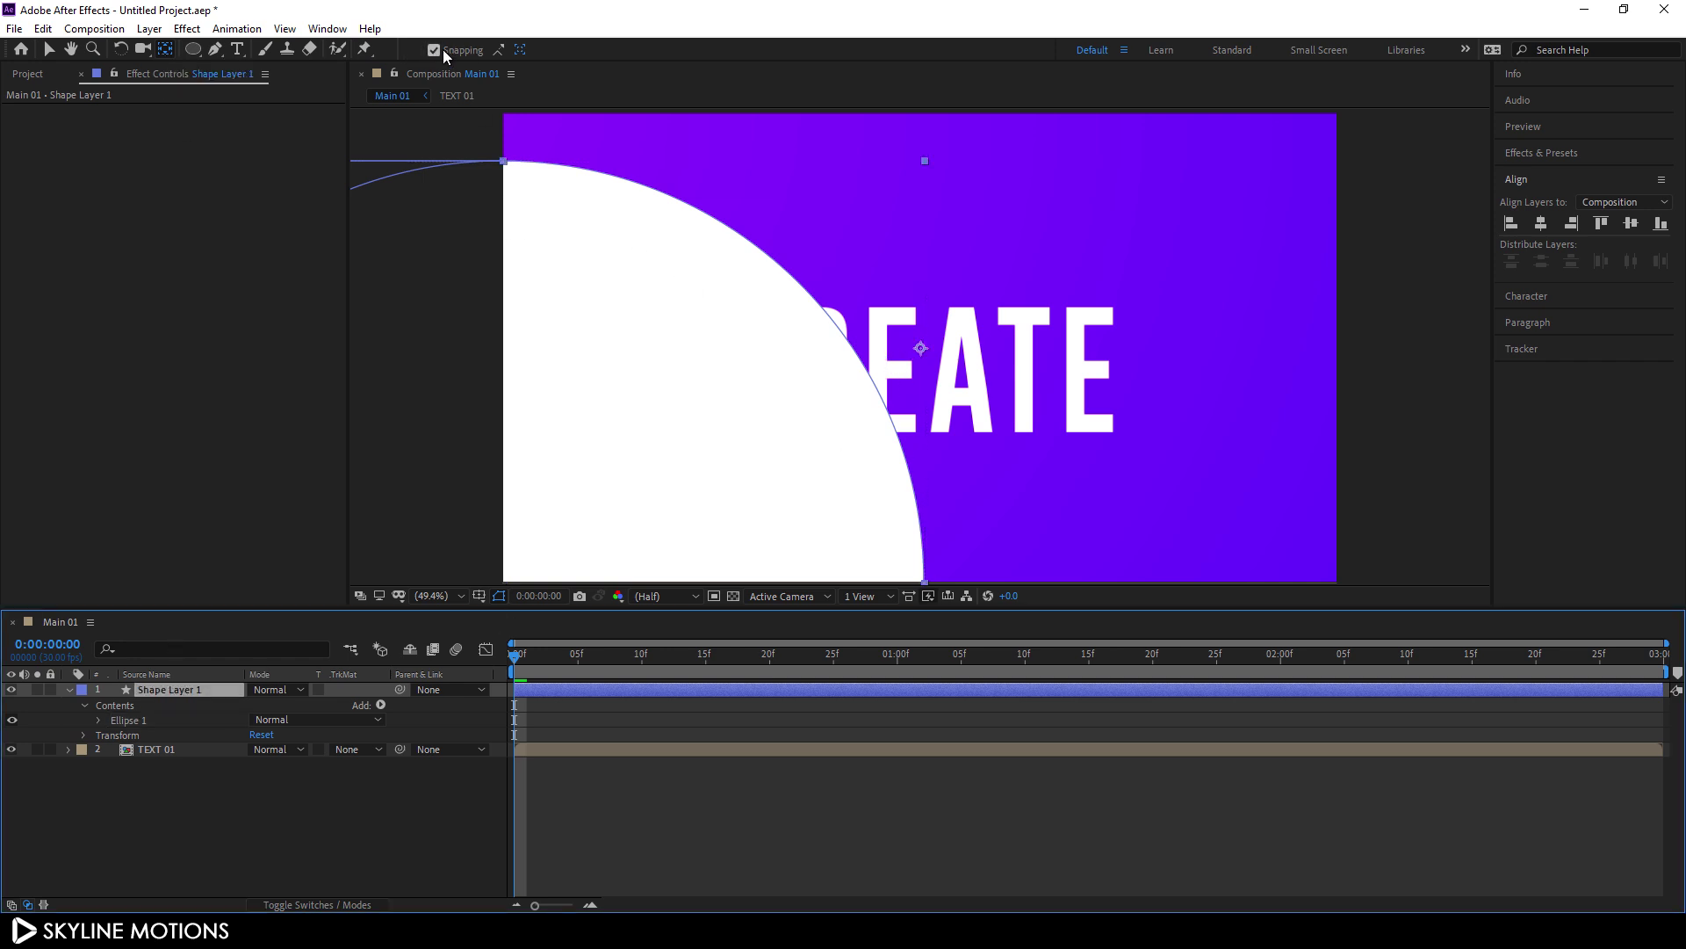
left_click(835, 389)
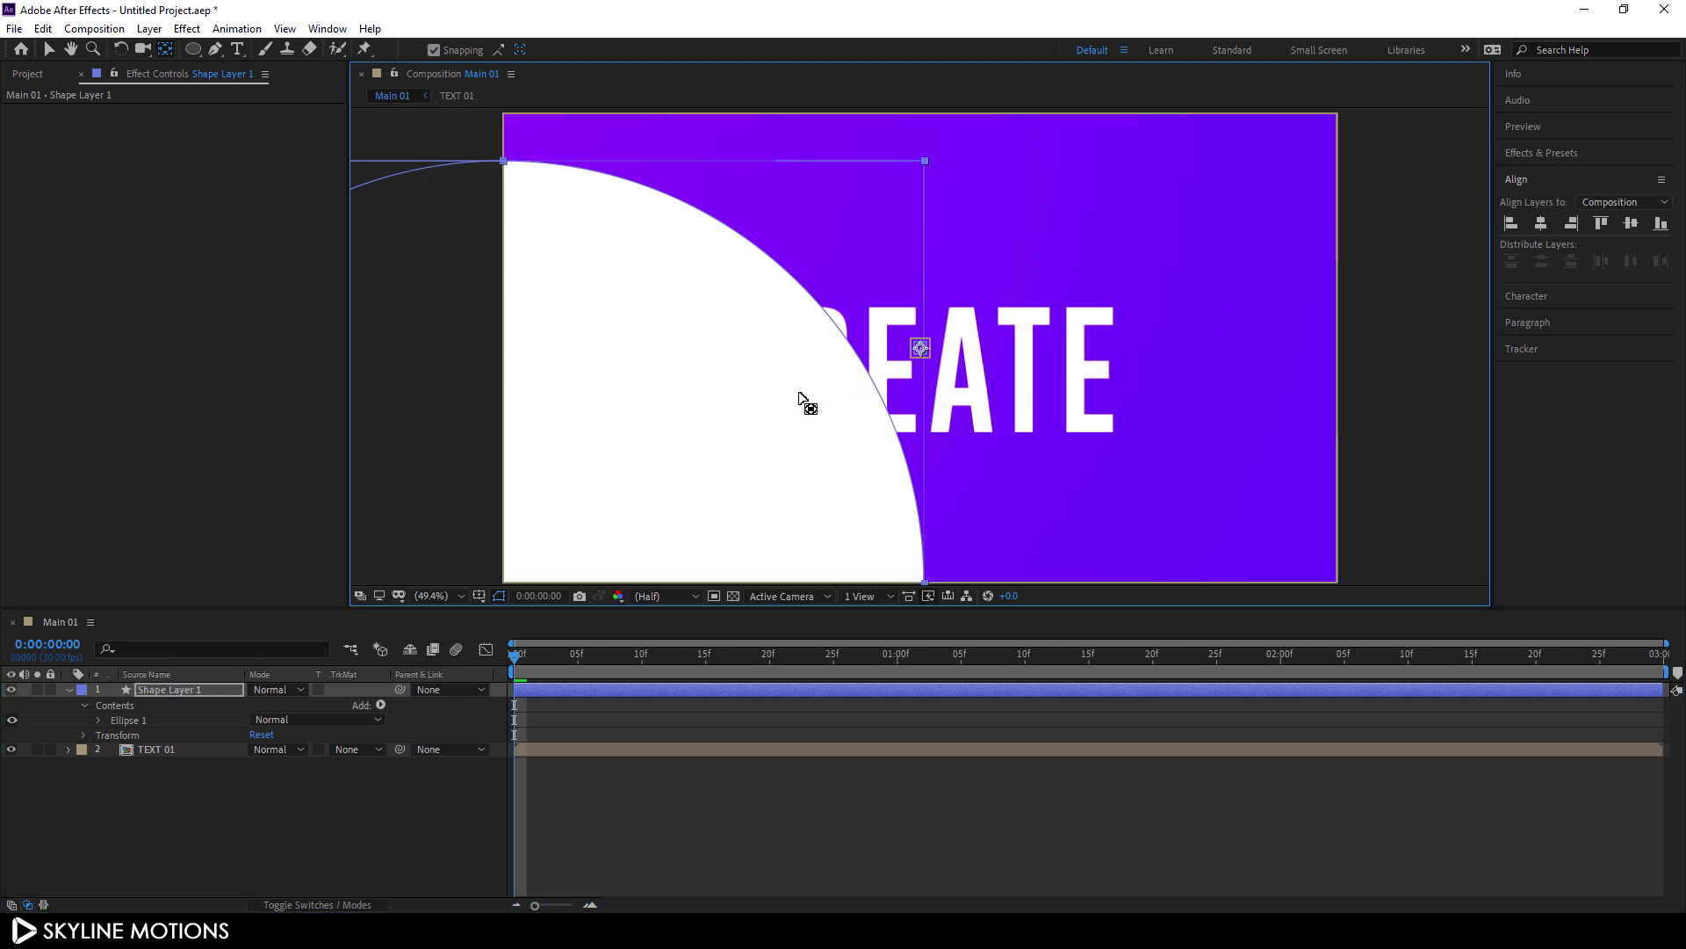
left_click(510, 585)
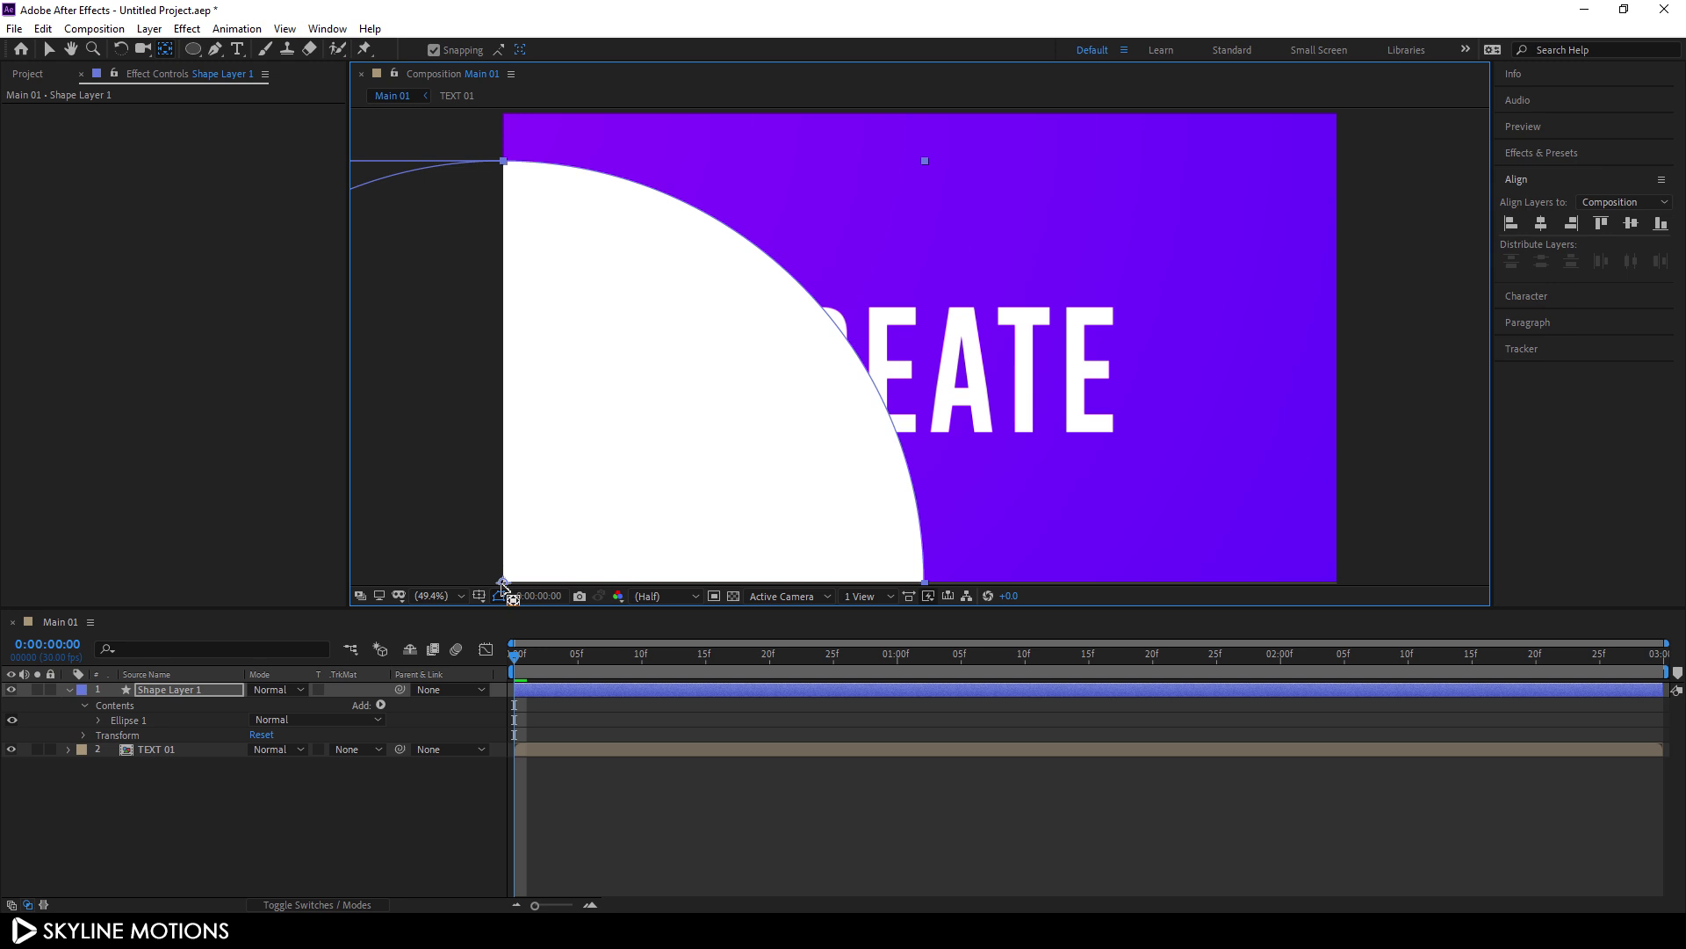
Step: Move the time to 0:00:02:00 and rename the shape layer as Circle 01
left_click_drag(913, 654, 1282, 685)
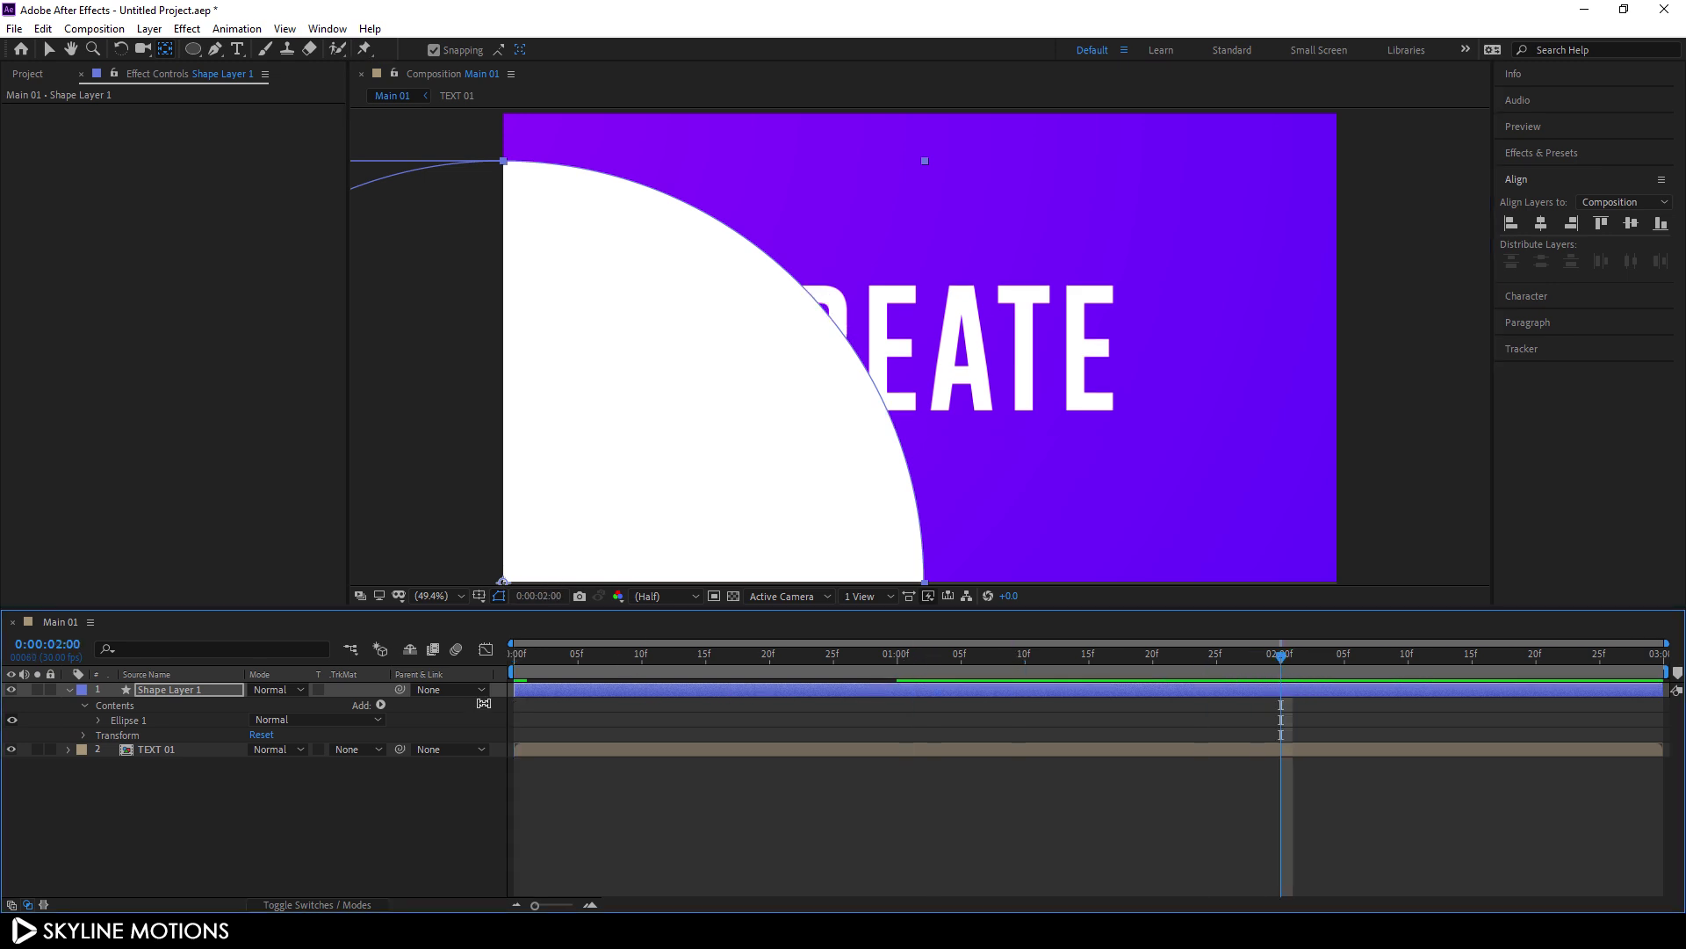
right_click(186, 687)
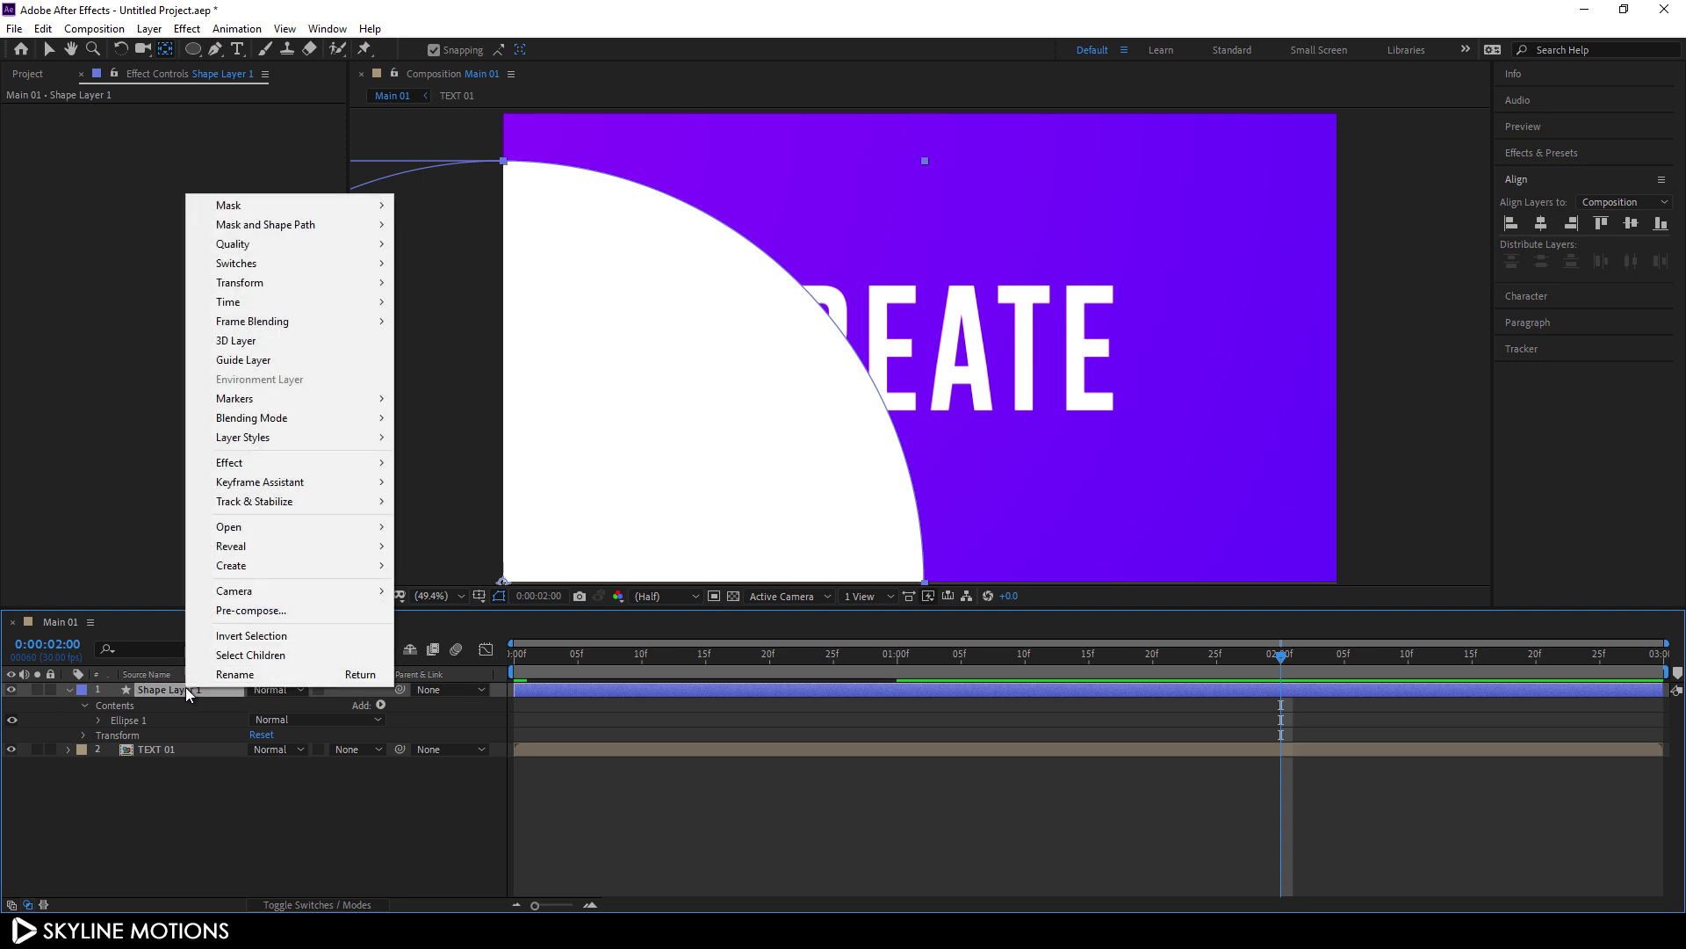
left_click(229, 677)
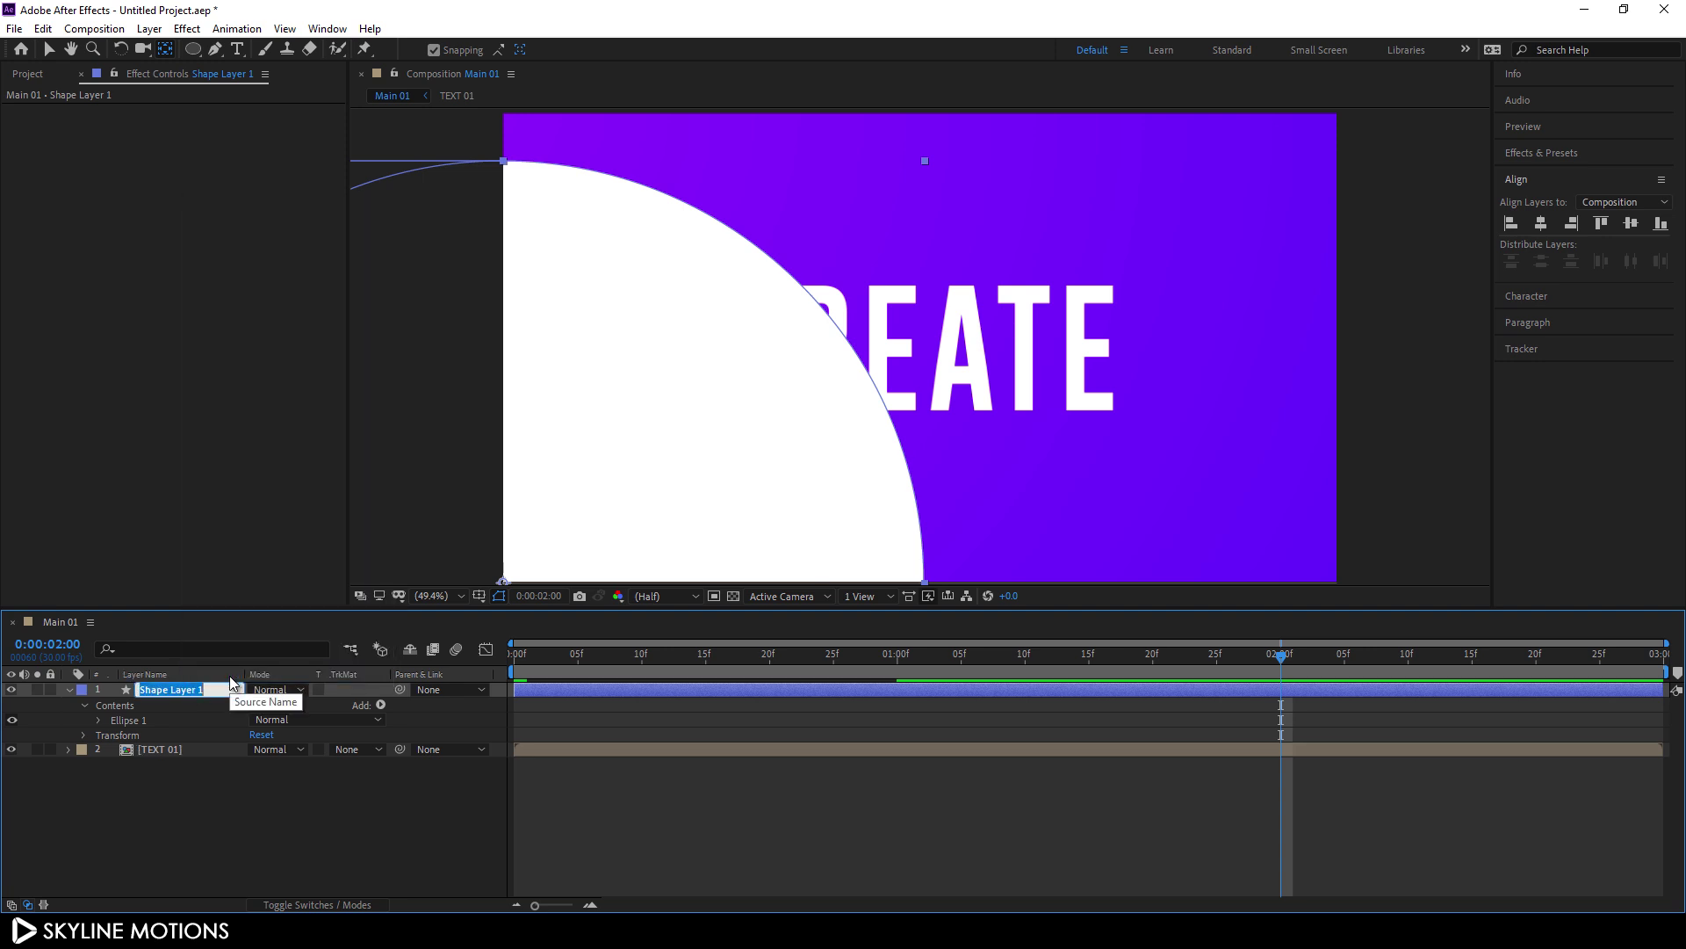
type("Circl")
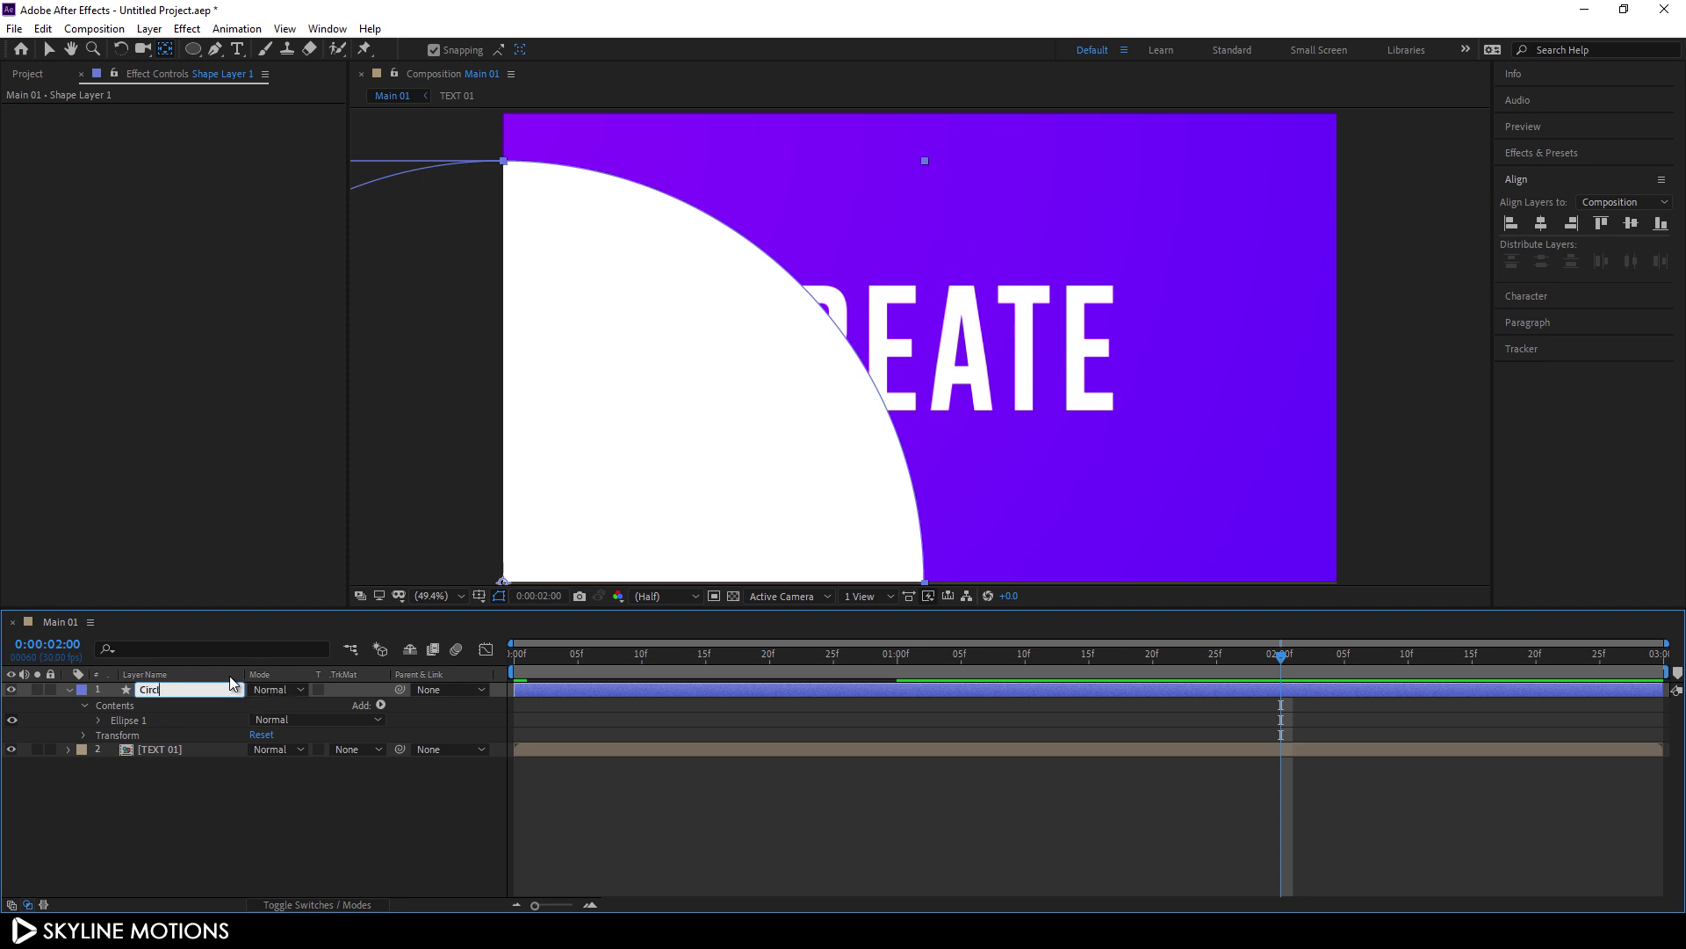
type("e 01")
key("Return")
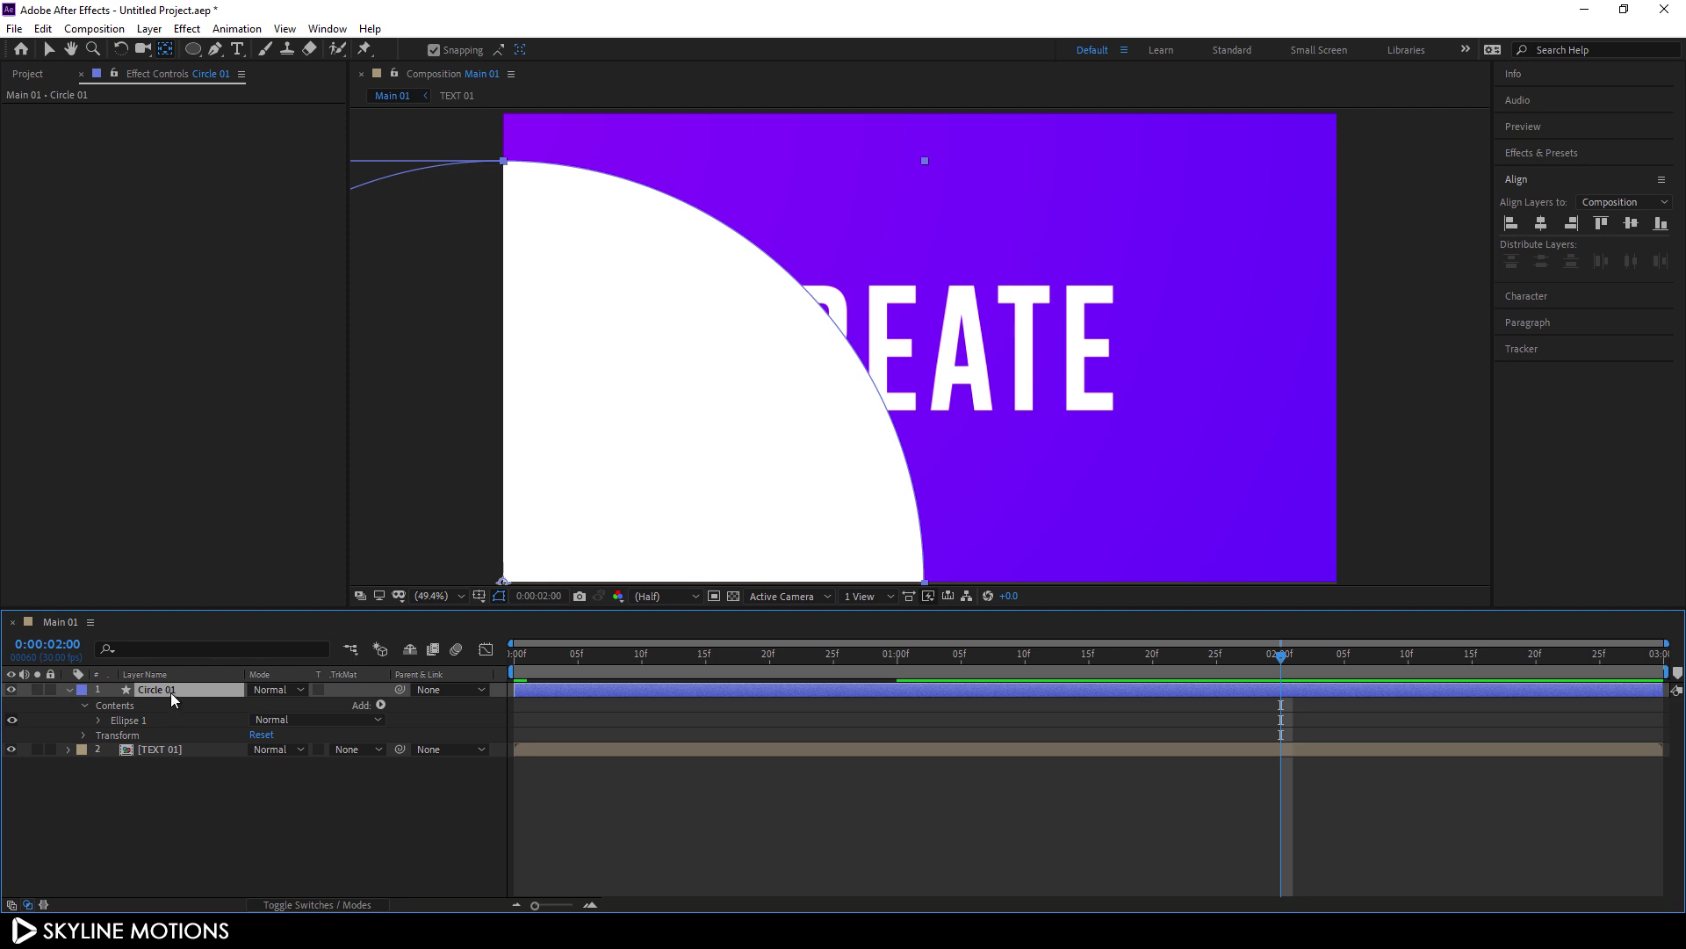
Step: Keyframe Circle 01's Scale at 100% at 0:00:02:00 and 0% at 0:00:00:00, then scrub through the growth
key("s")
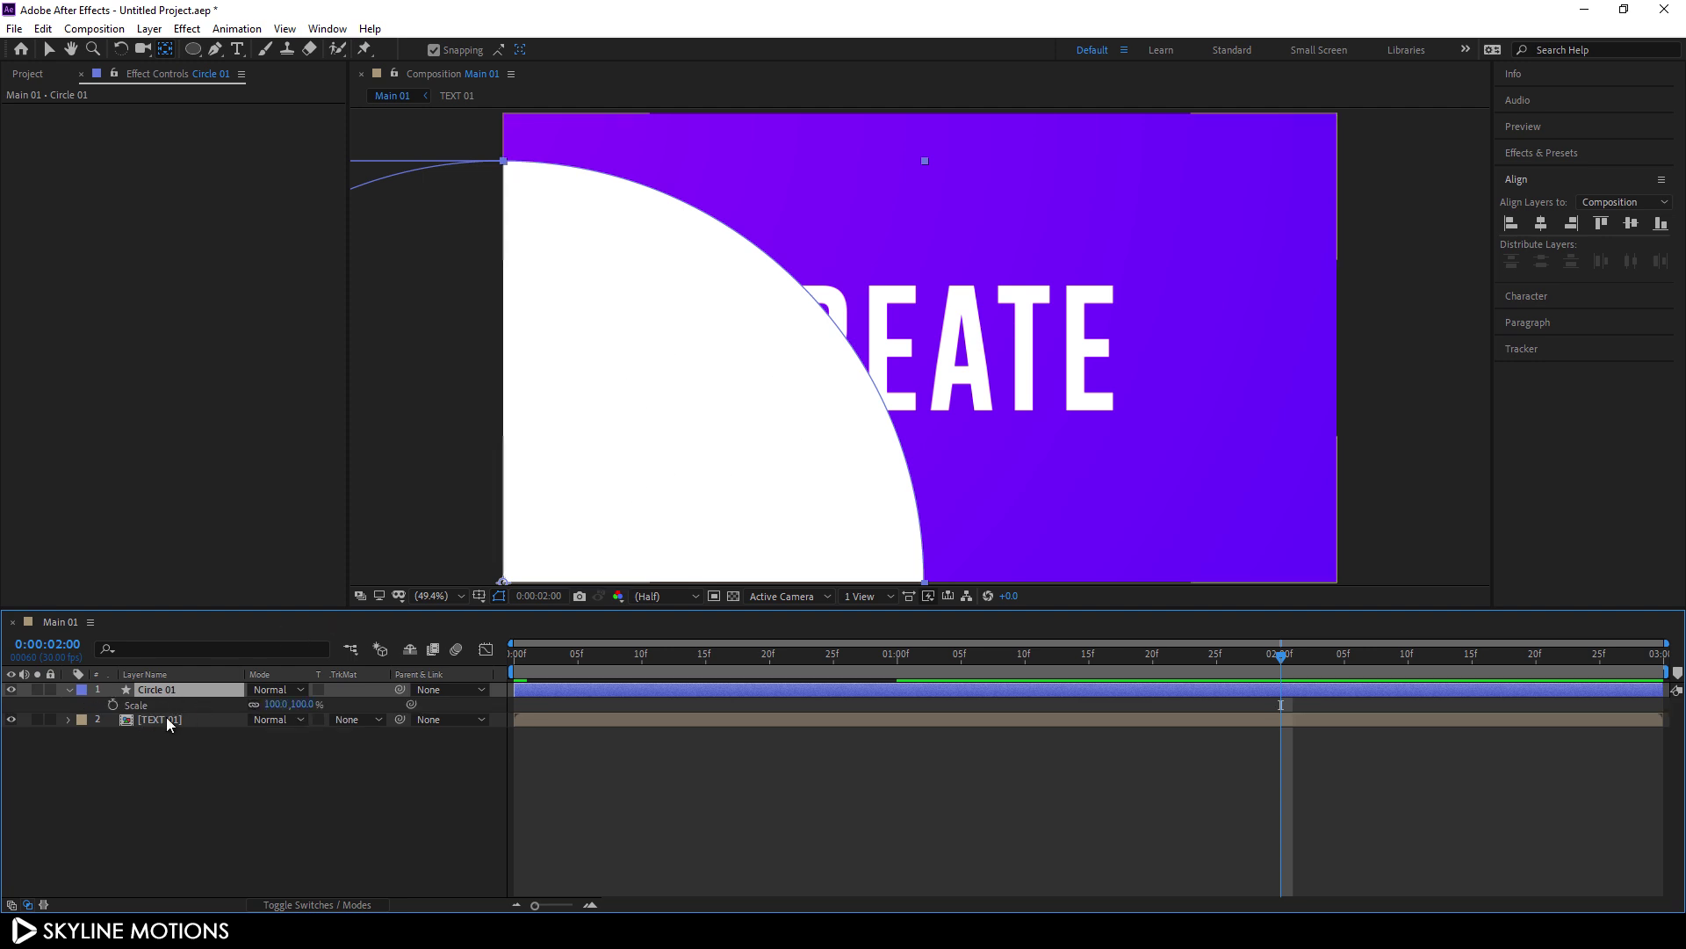
left_click(113, 705)
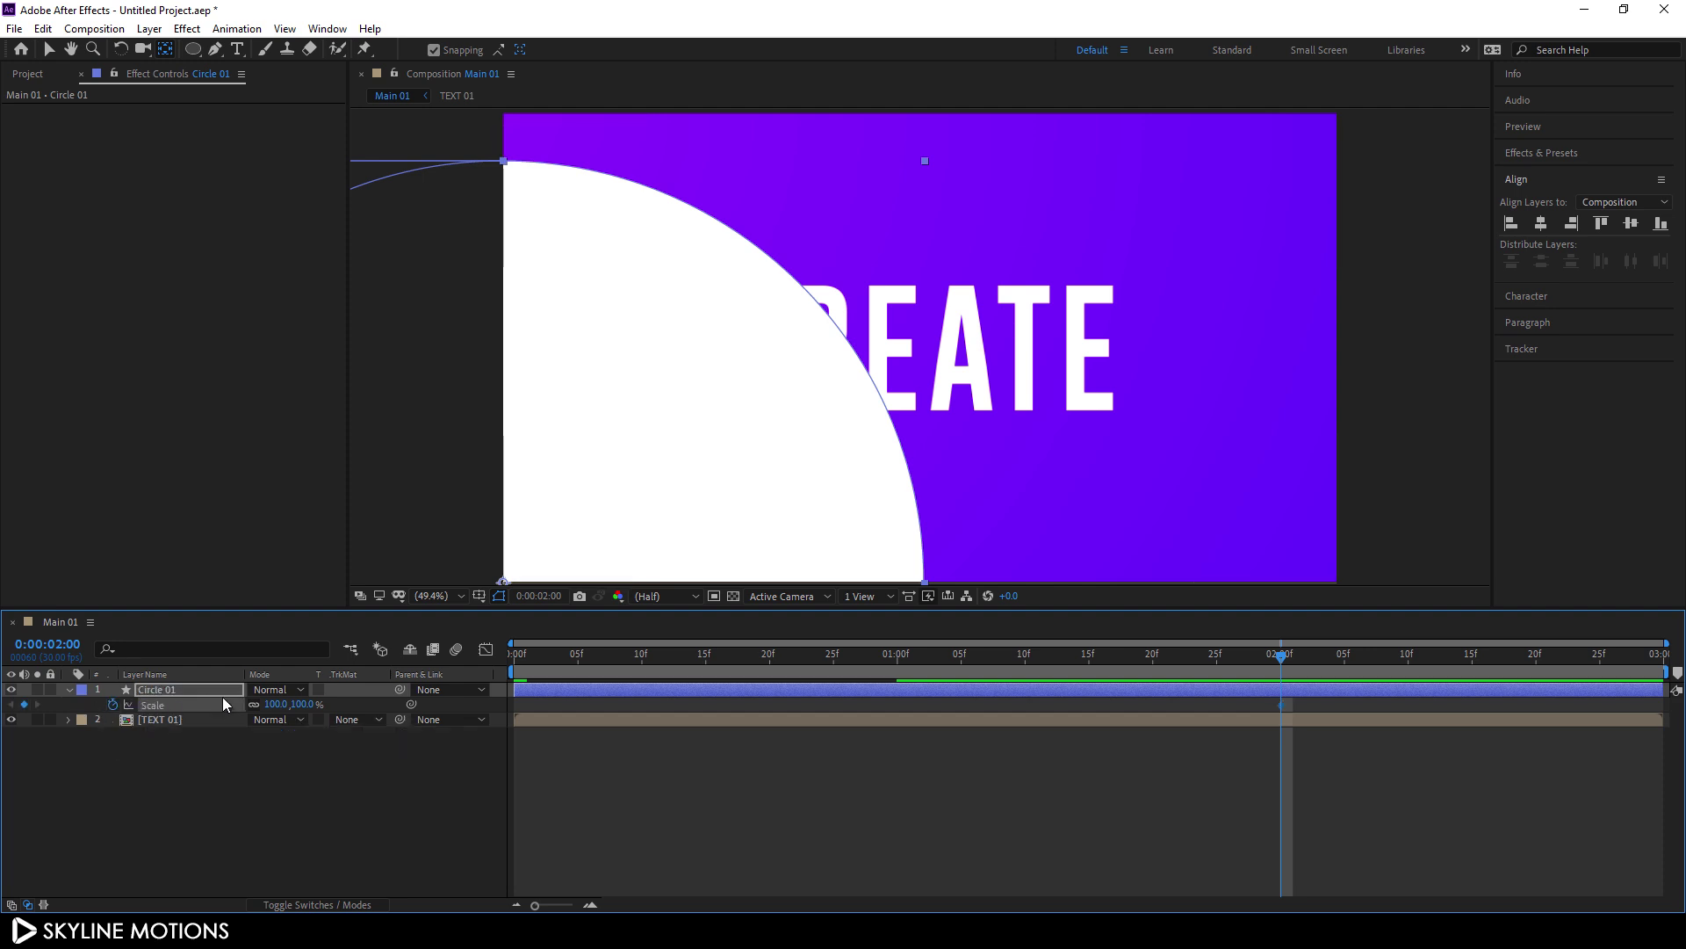
left_click_drag(699, 662, 495, 672)
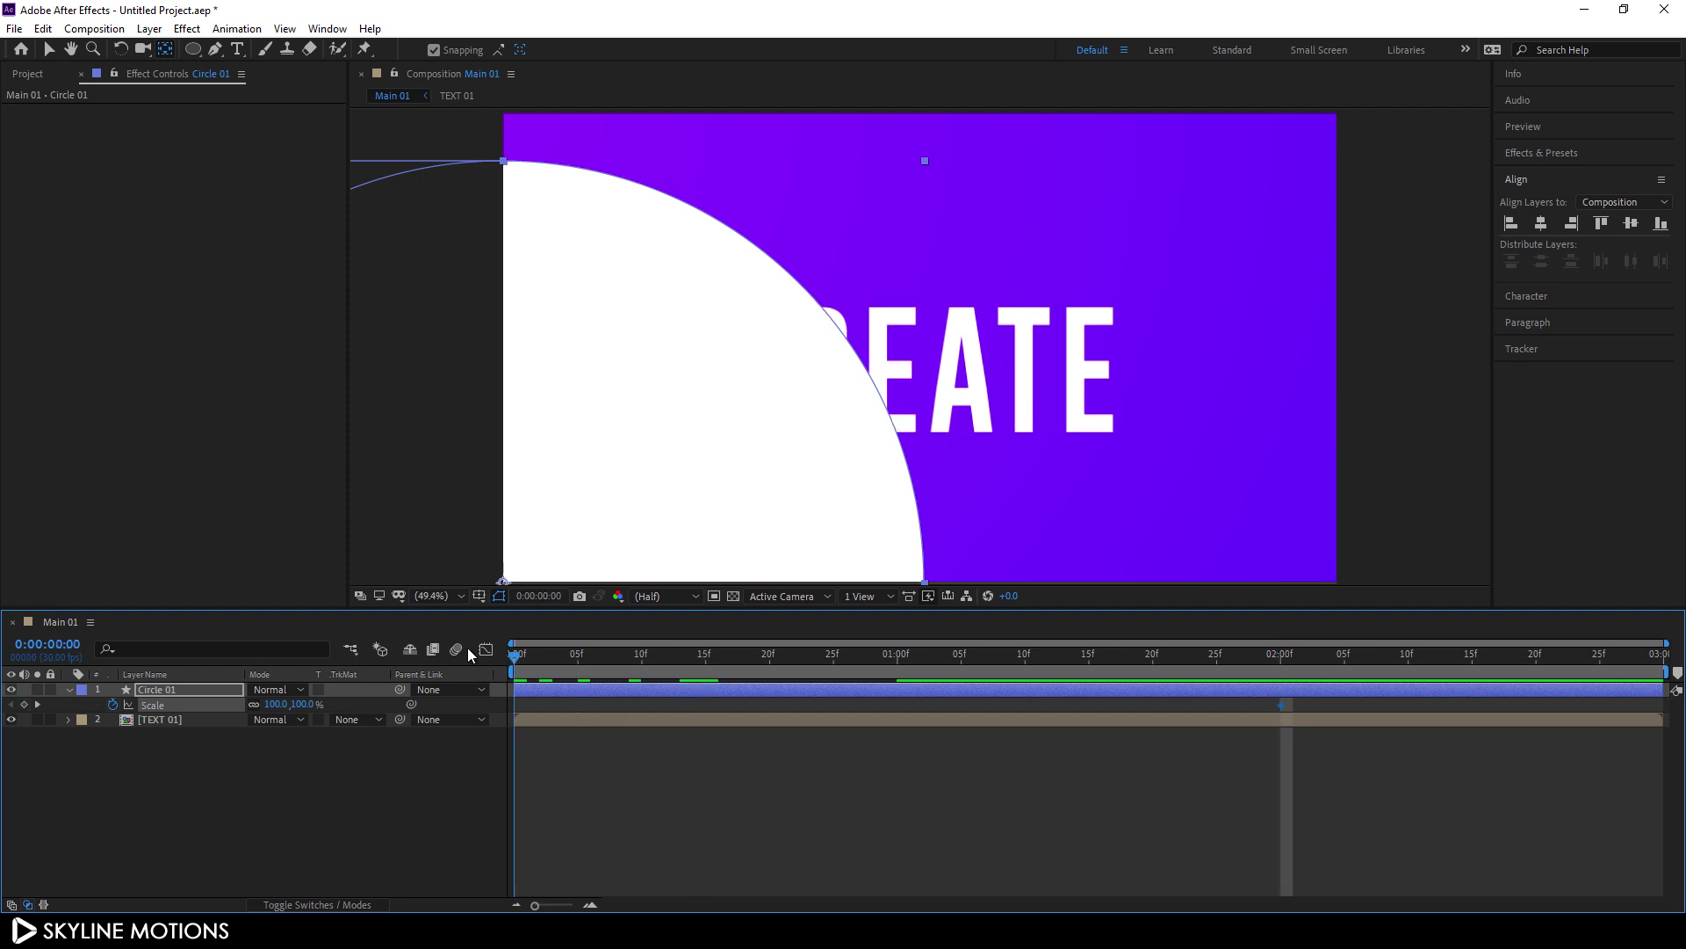
left_click_drag(311, 711, 294, 703)
left_click(297, 704)
type("0")
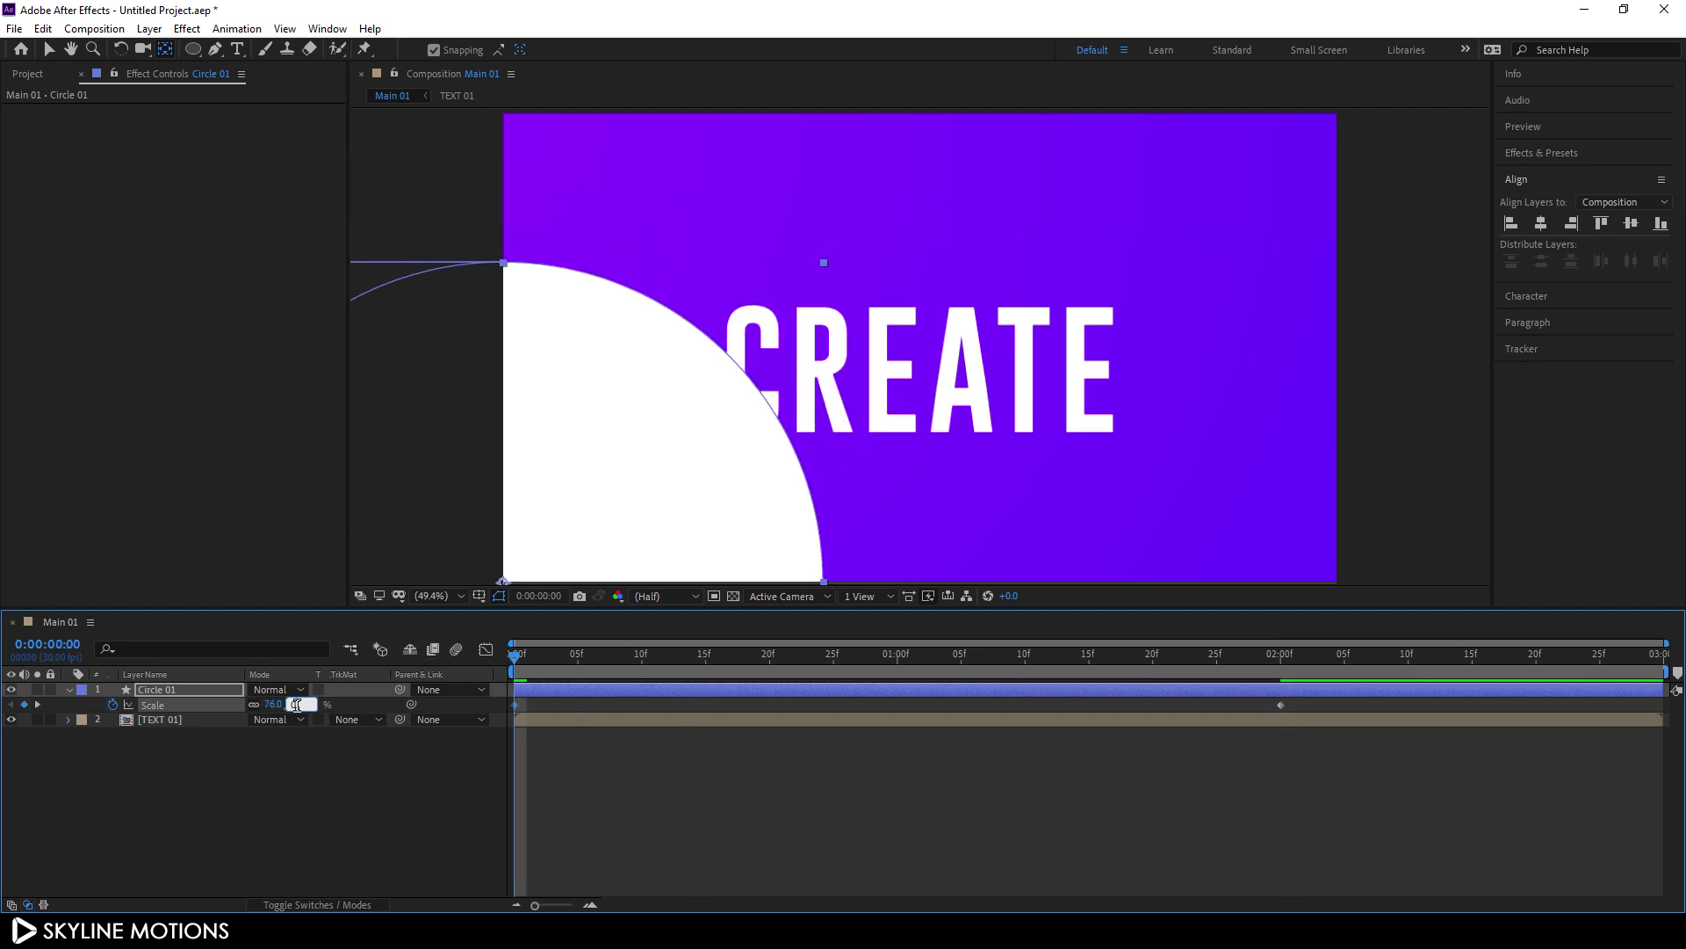
key("Return")
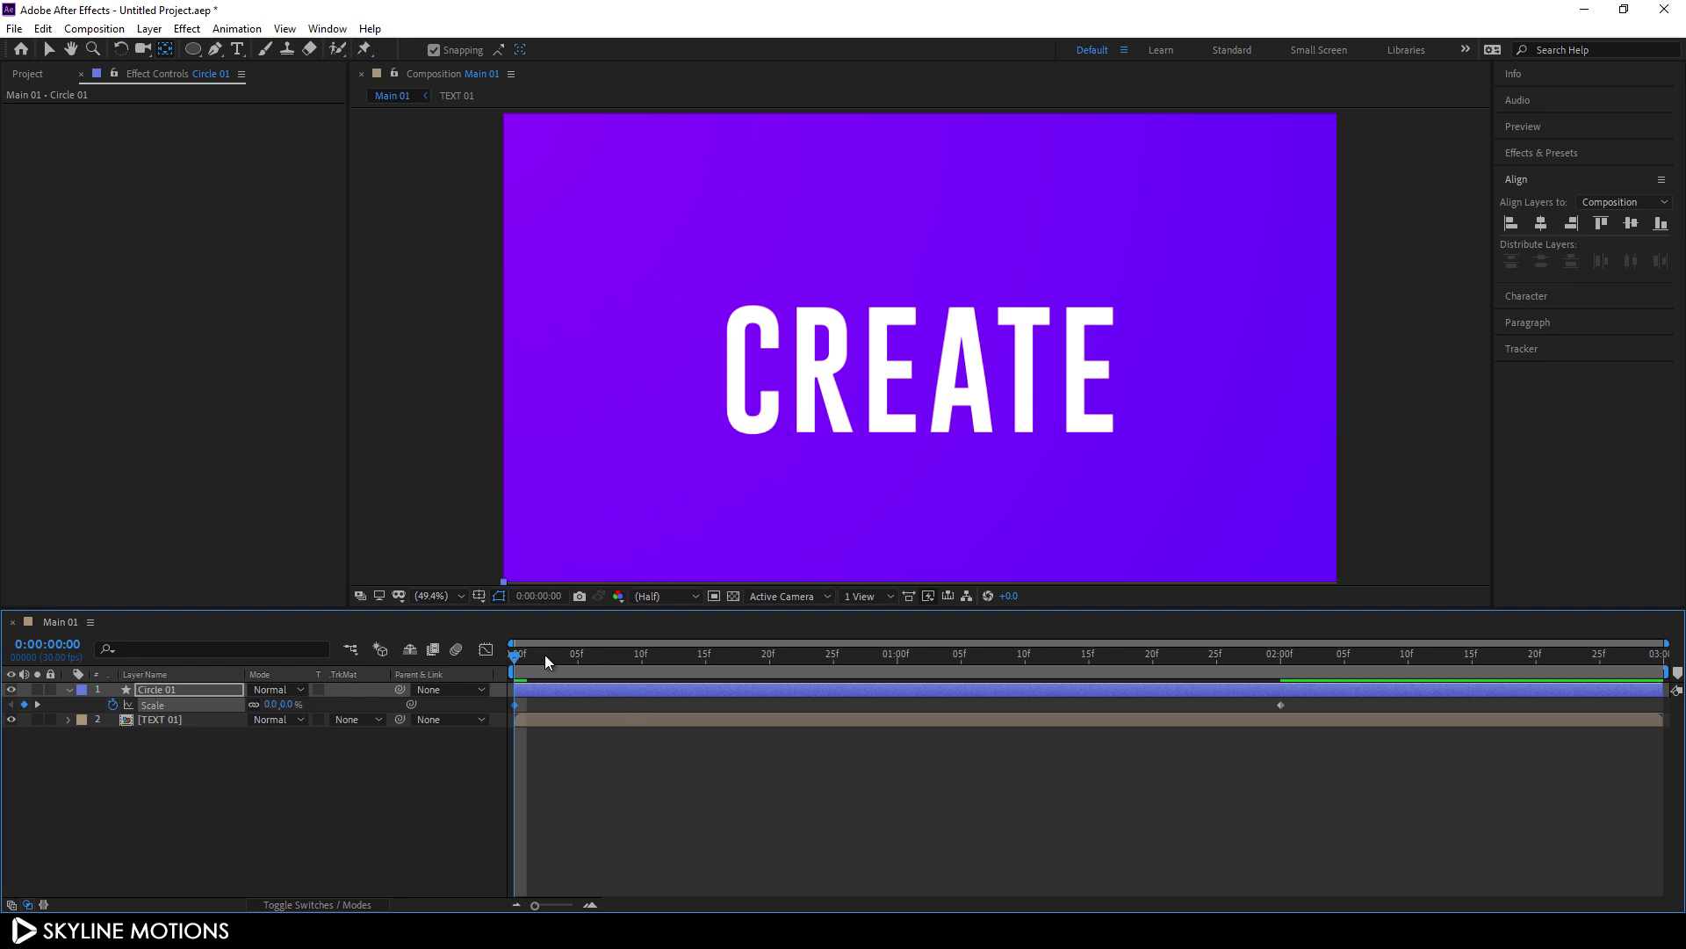
left_click_drag(516, 657, 1310, 704)
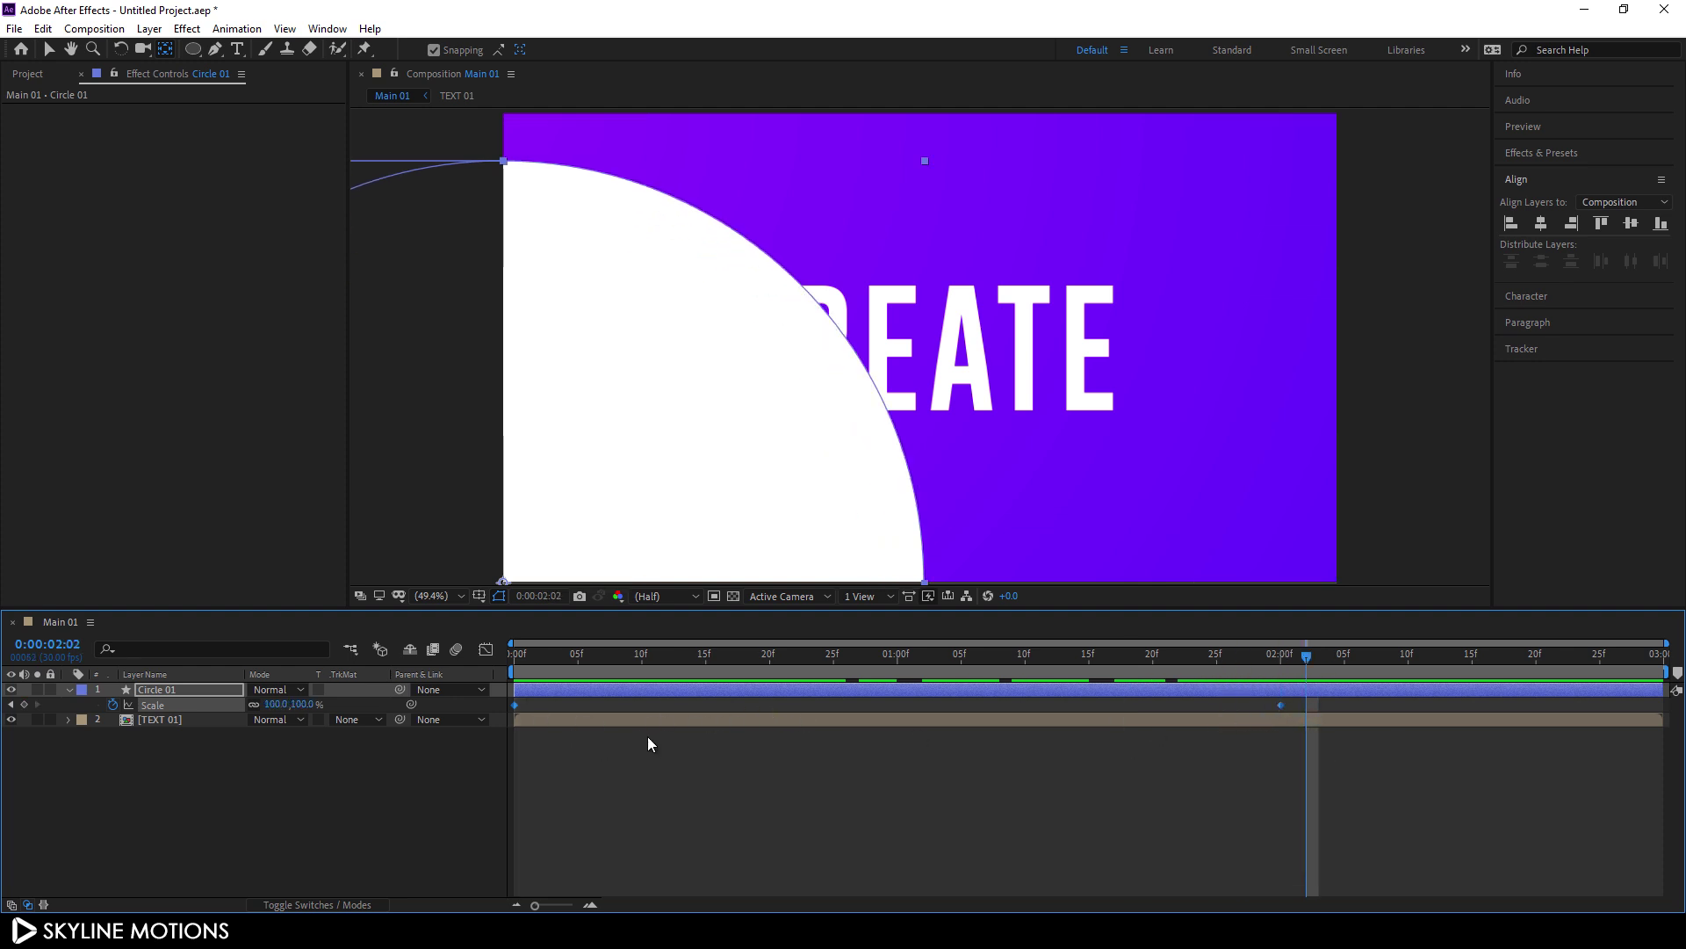
Step: Easy Ease Circle 01's Scale keyframes and reshape the speed graph, extending the last keyframe's handle to 0:00:01:00 and collapsing the first one's for a fast start
key("F9")
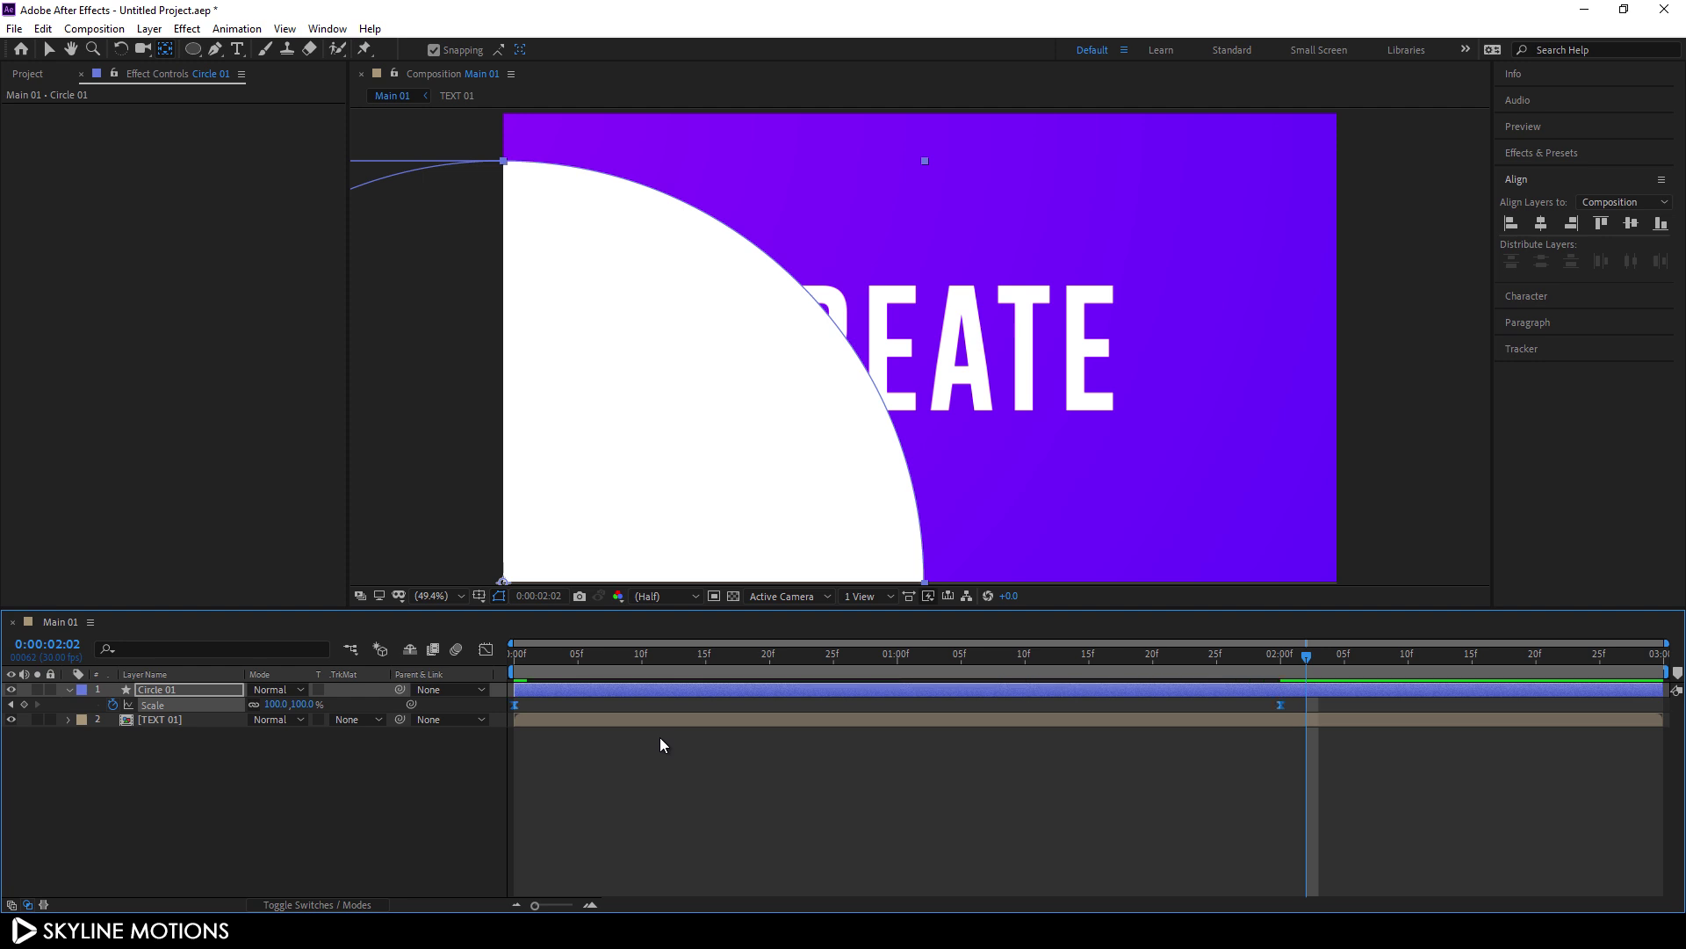
left_click(486, 651)
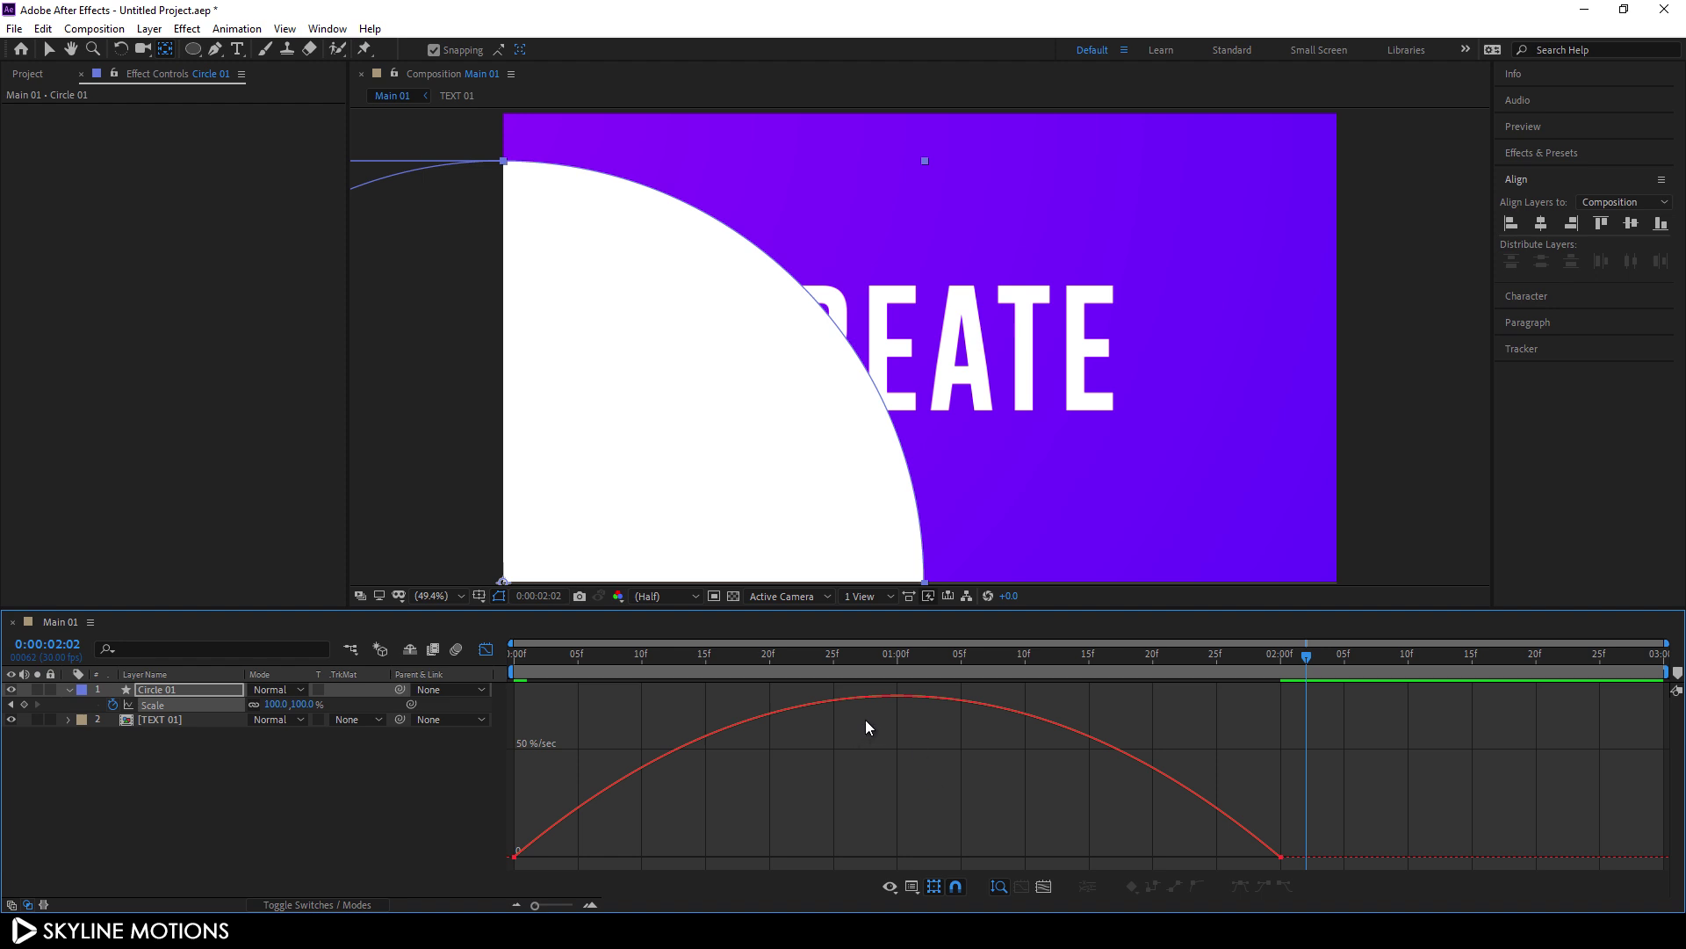
right_click(836, 813)
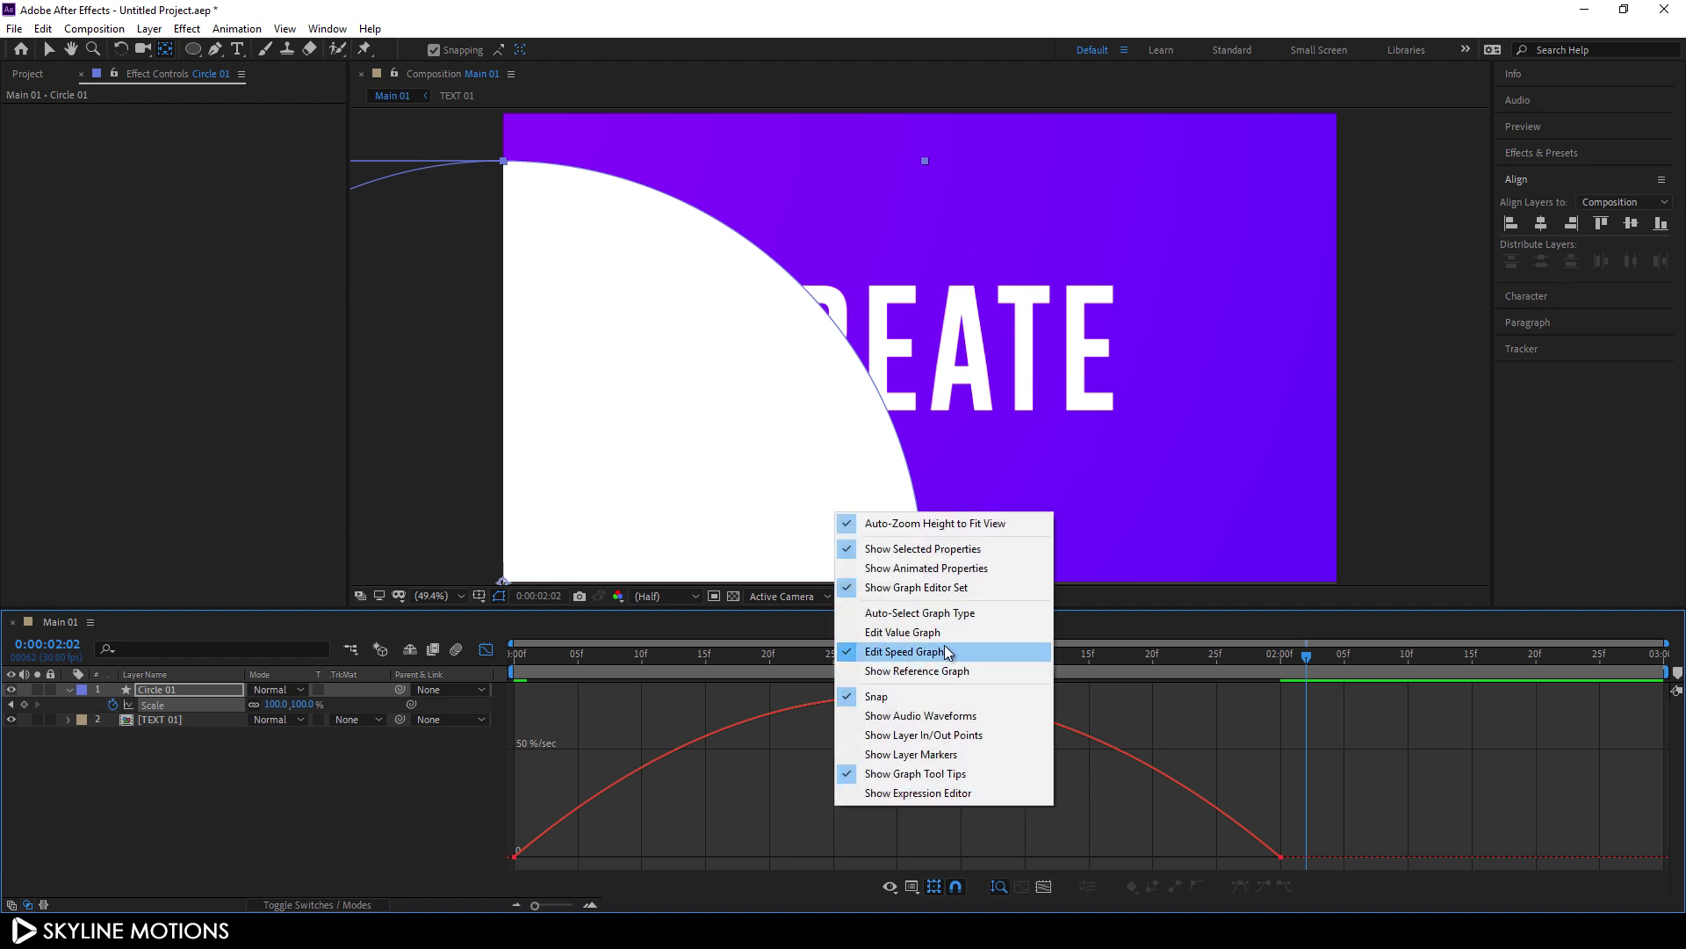
left_click(702, 814)
left_click_drag(1325, 840, 766, 855)
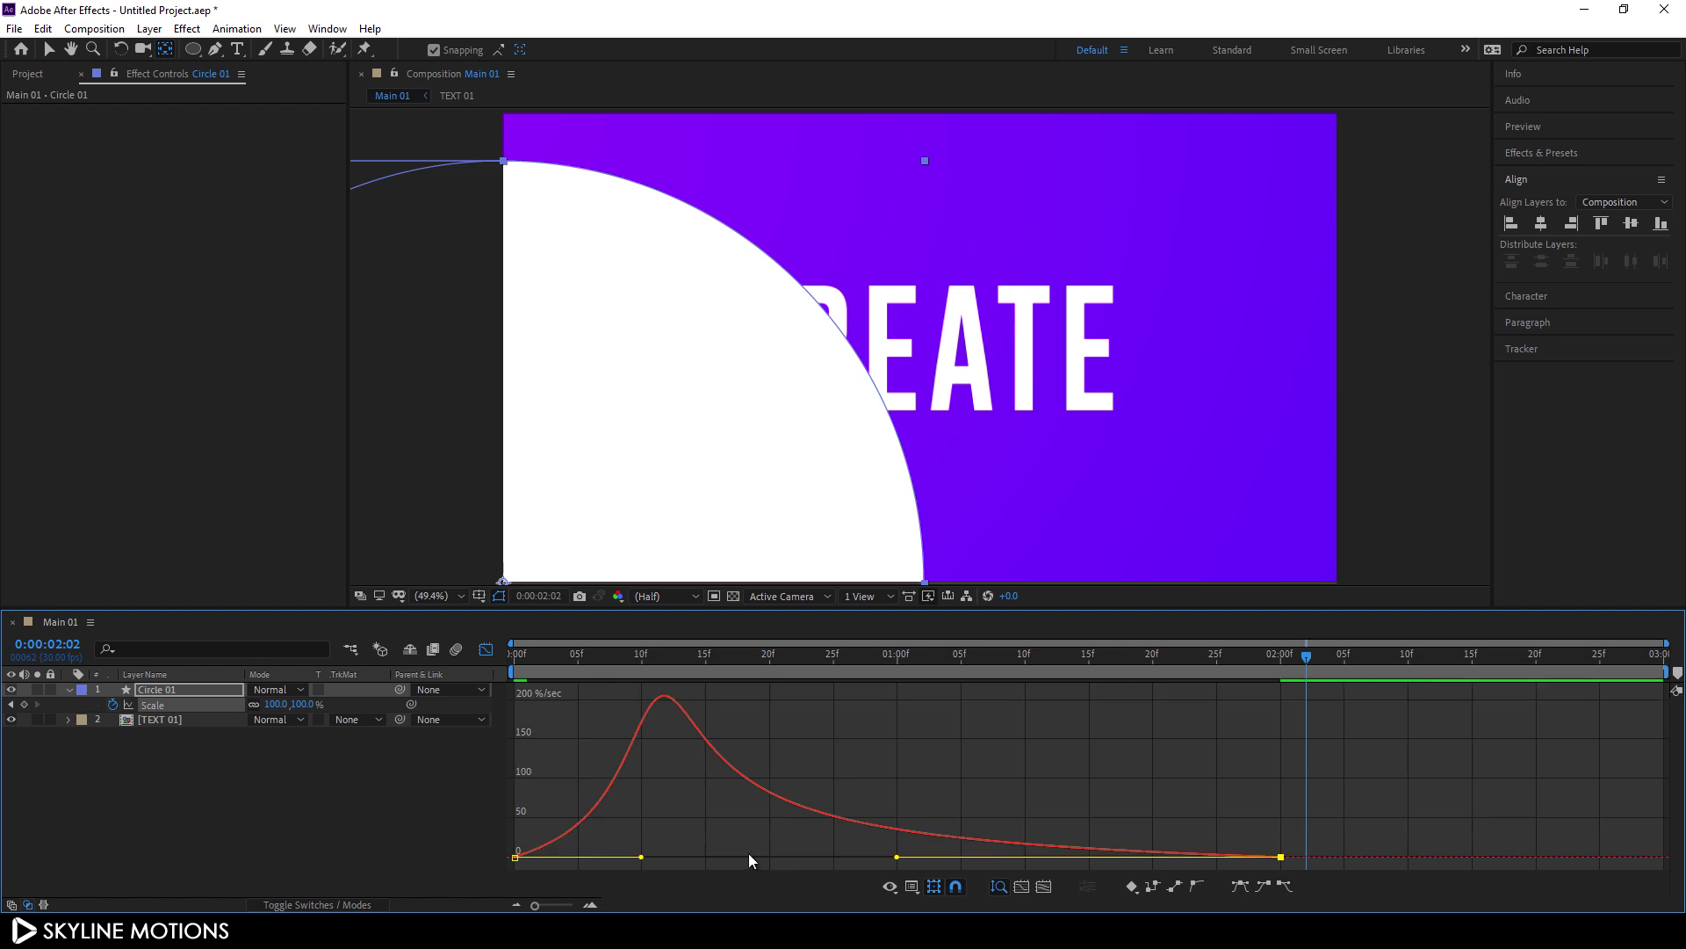
left_click_drag(670, 828, 499, 861)
left_click_drag(644, 860, 481, 854)
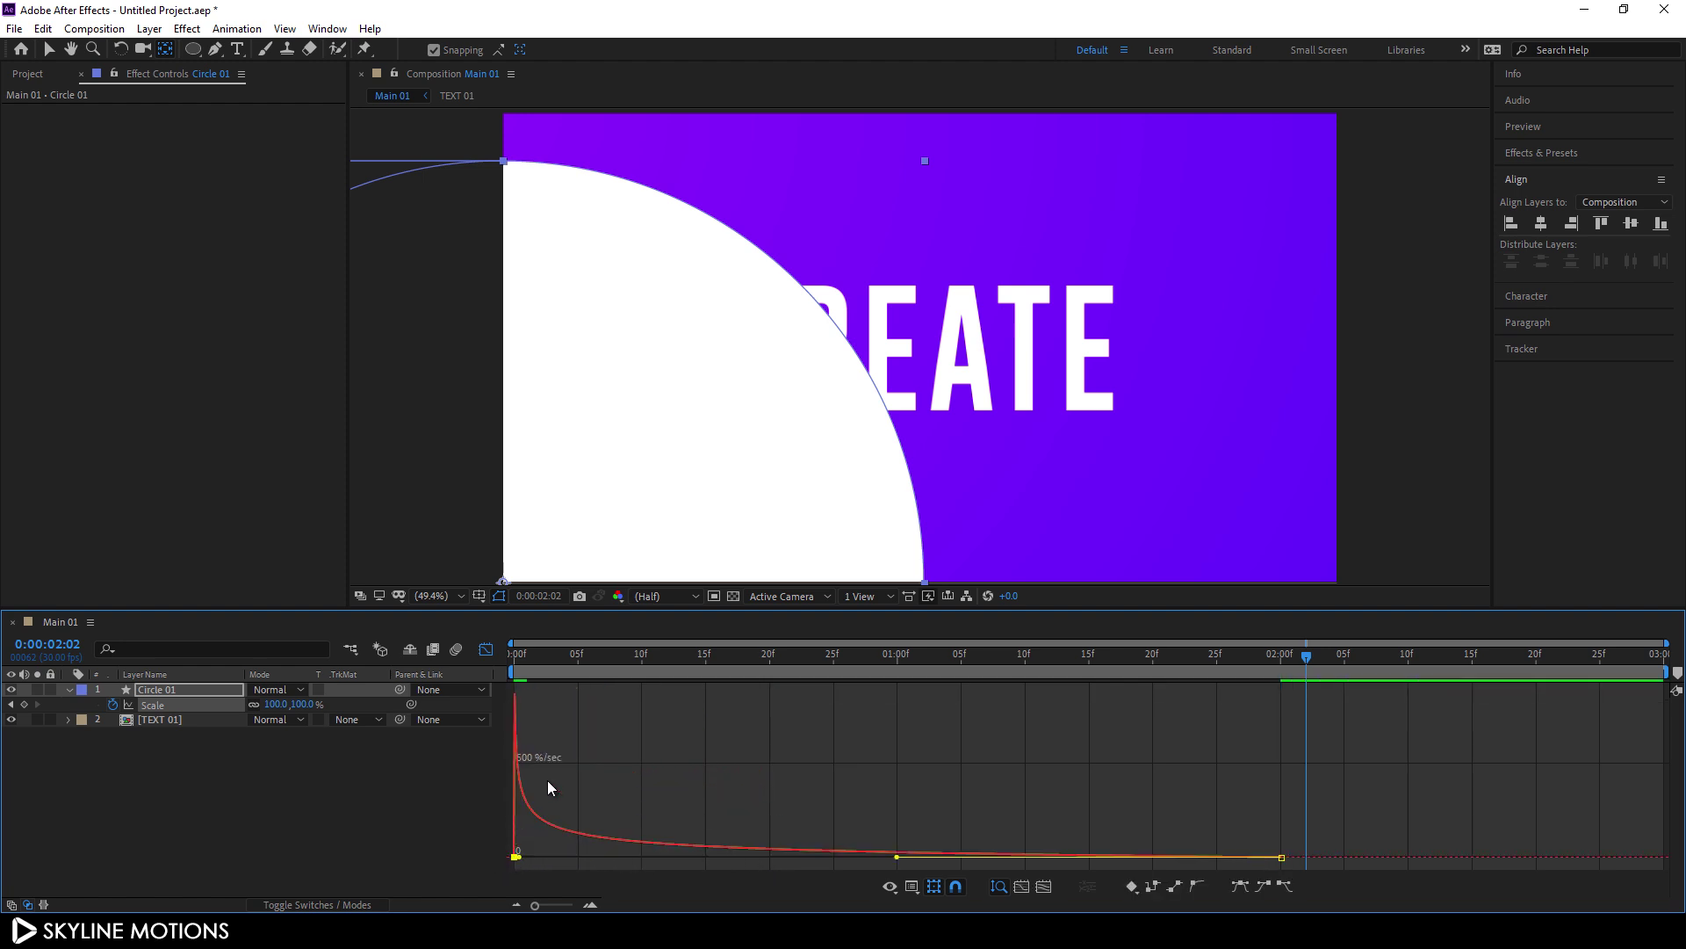
left_click(486, 650)
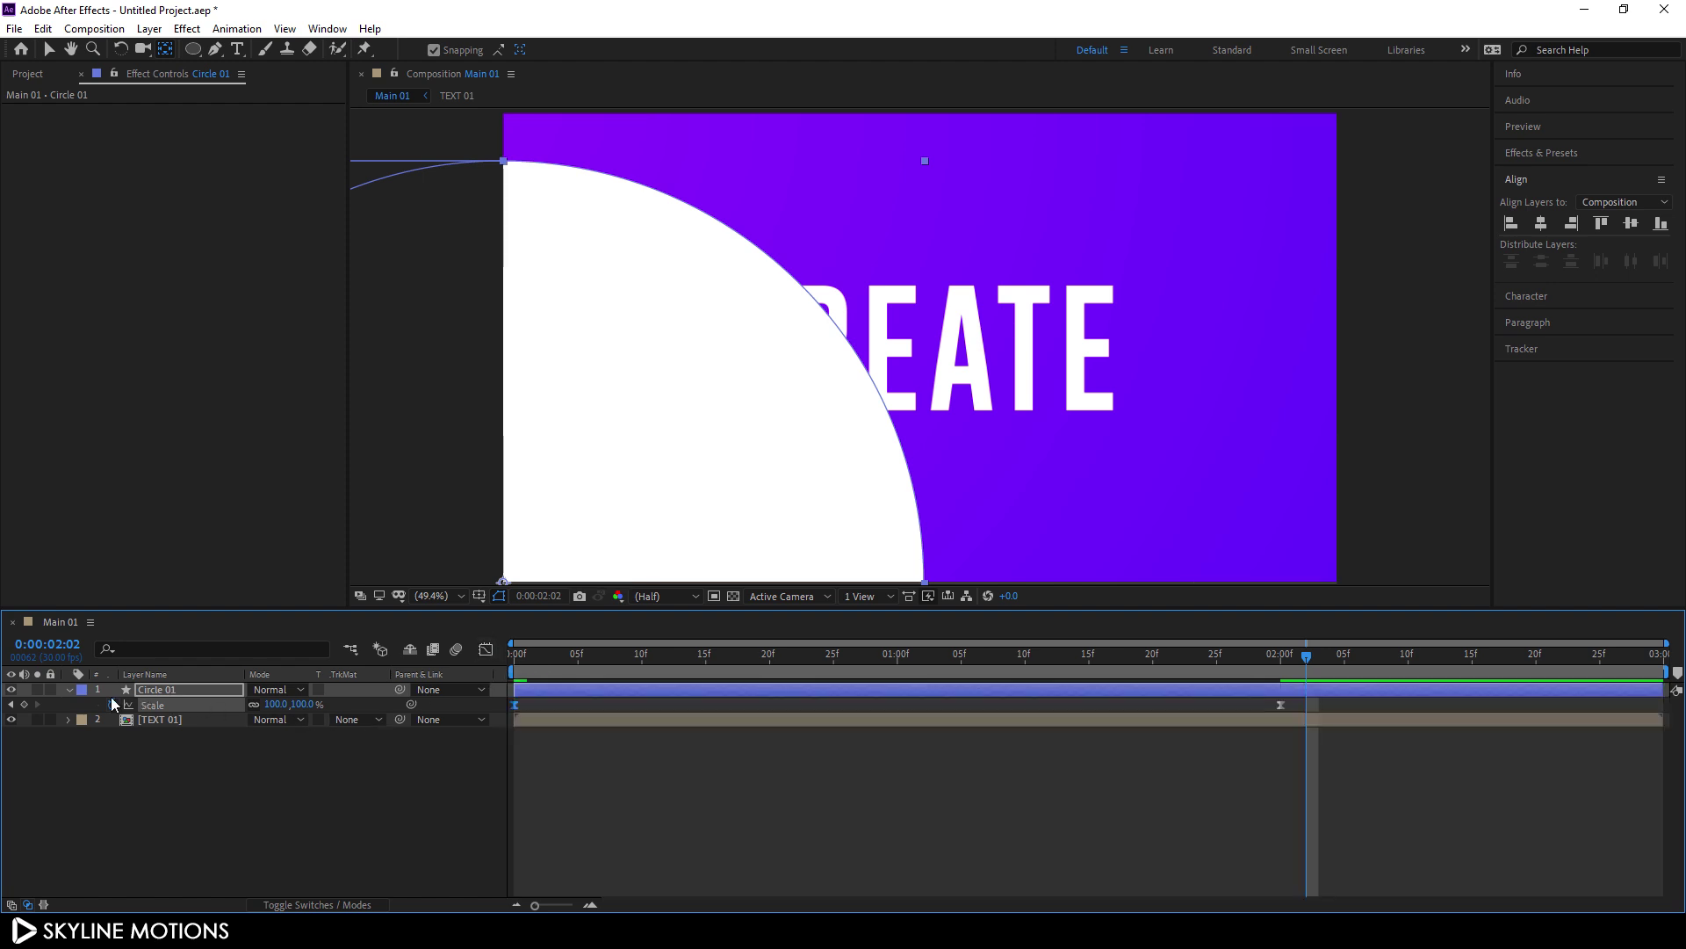
Step: Collapse Circle 01's properties and preview its growth animation from 0:00:00:00
left_click(69, 689)
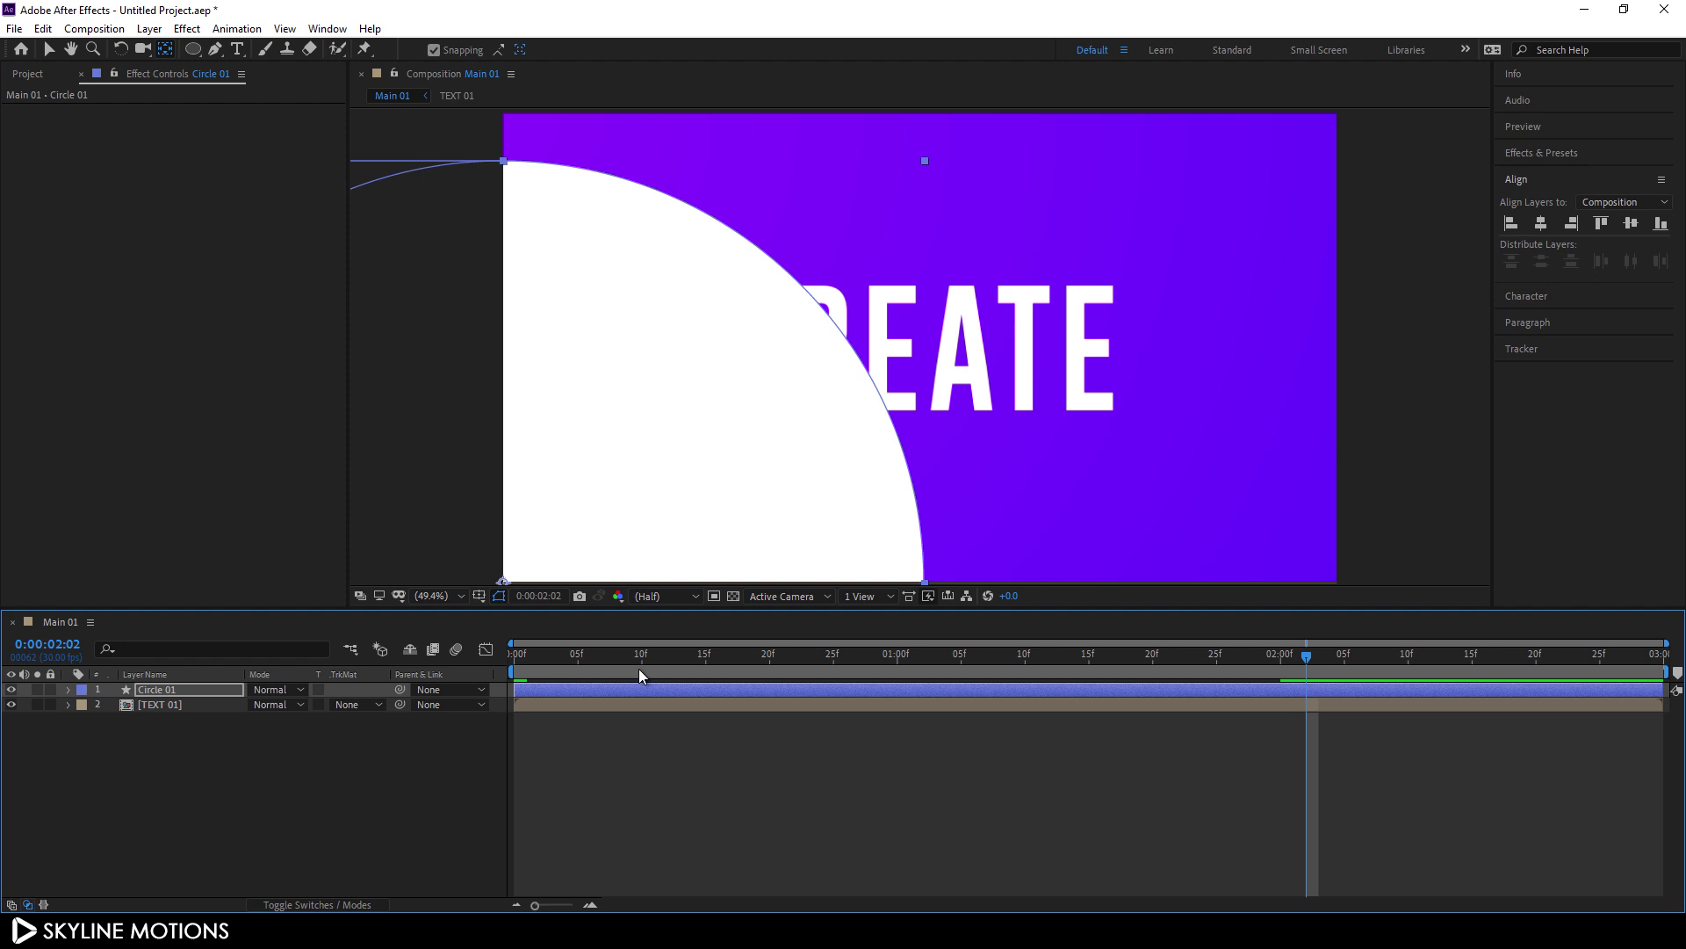
left_click_drag(637, 669, 495, 672)
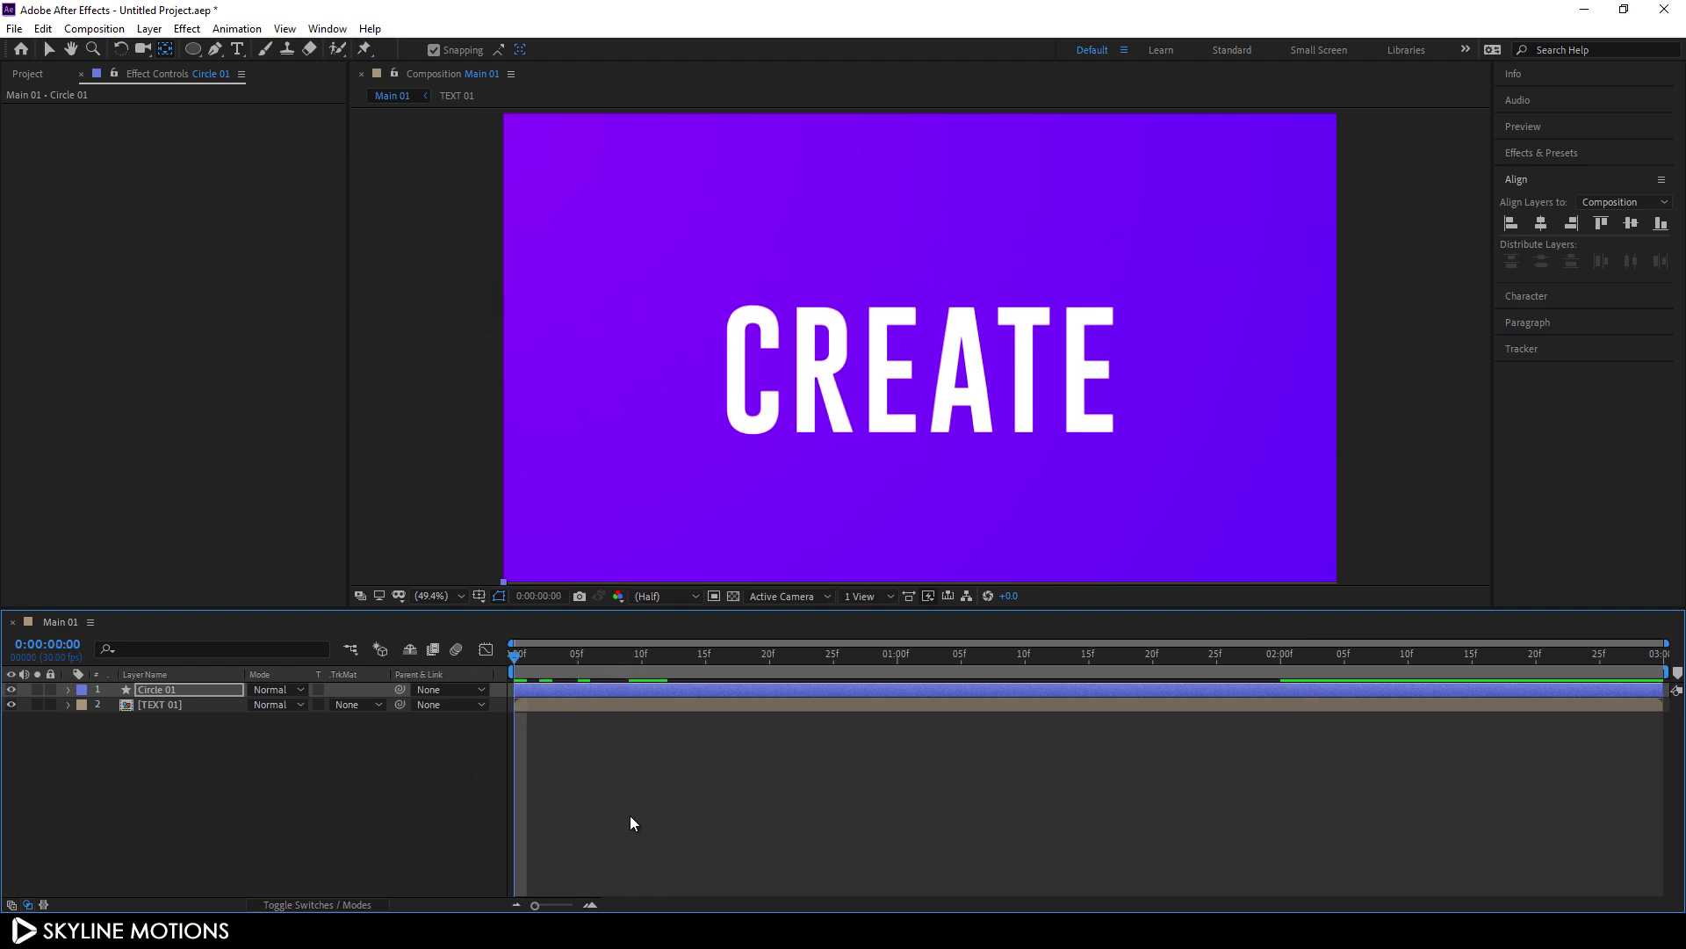
key("space")
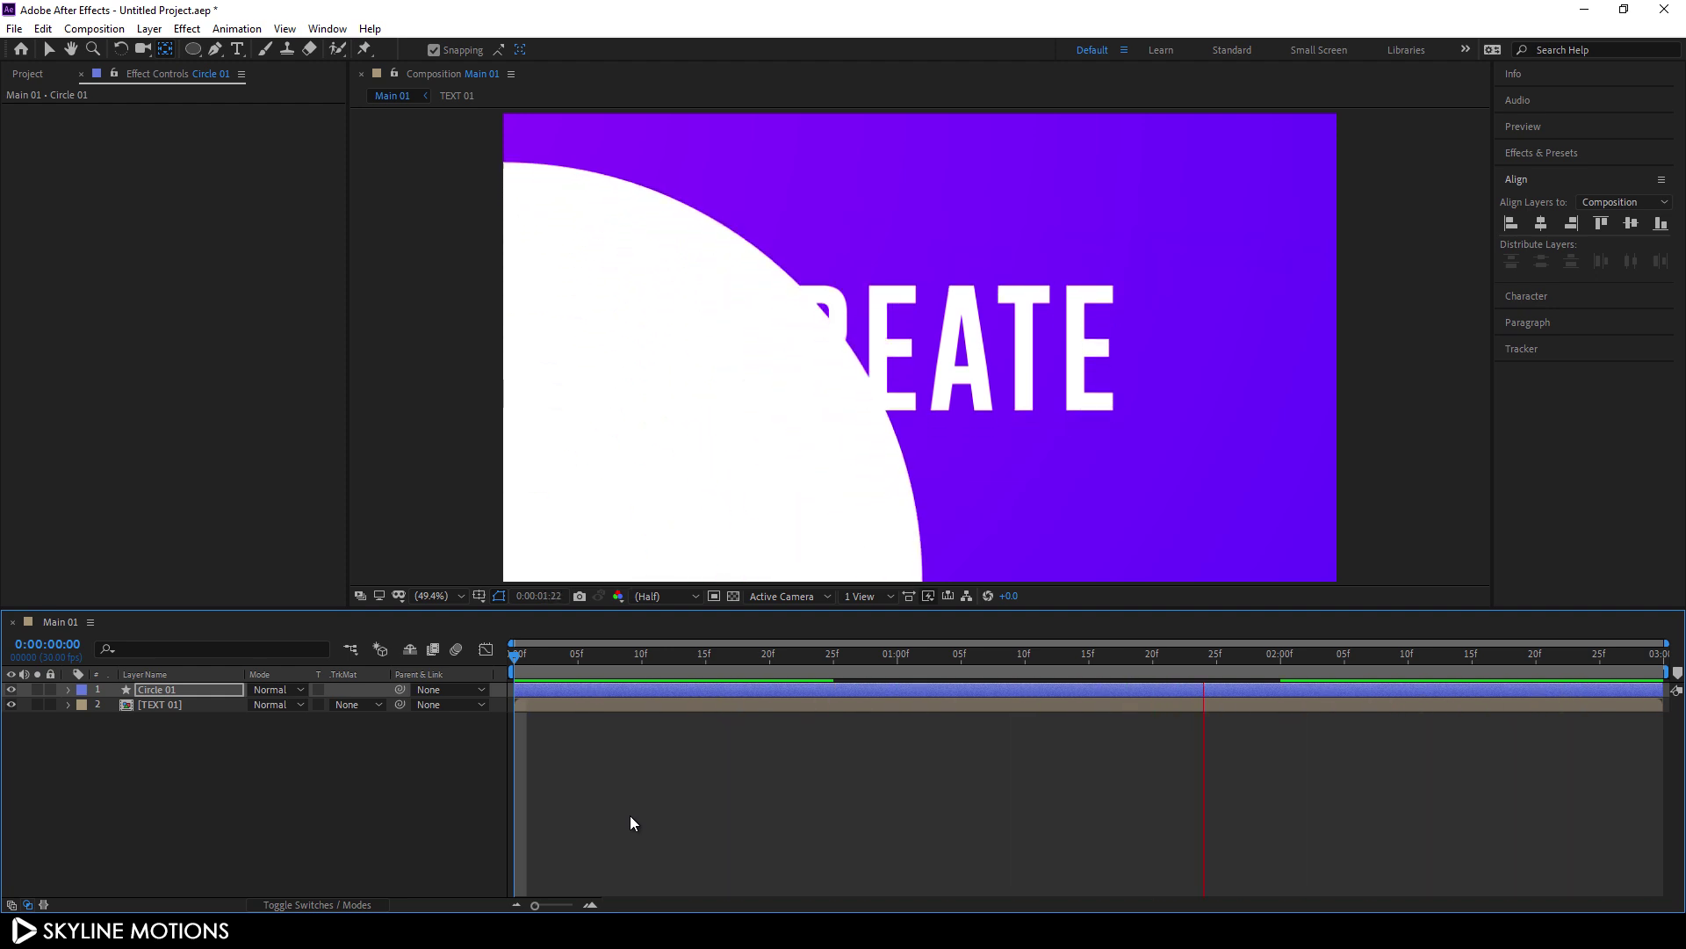
key("space")
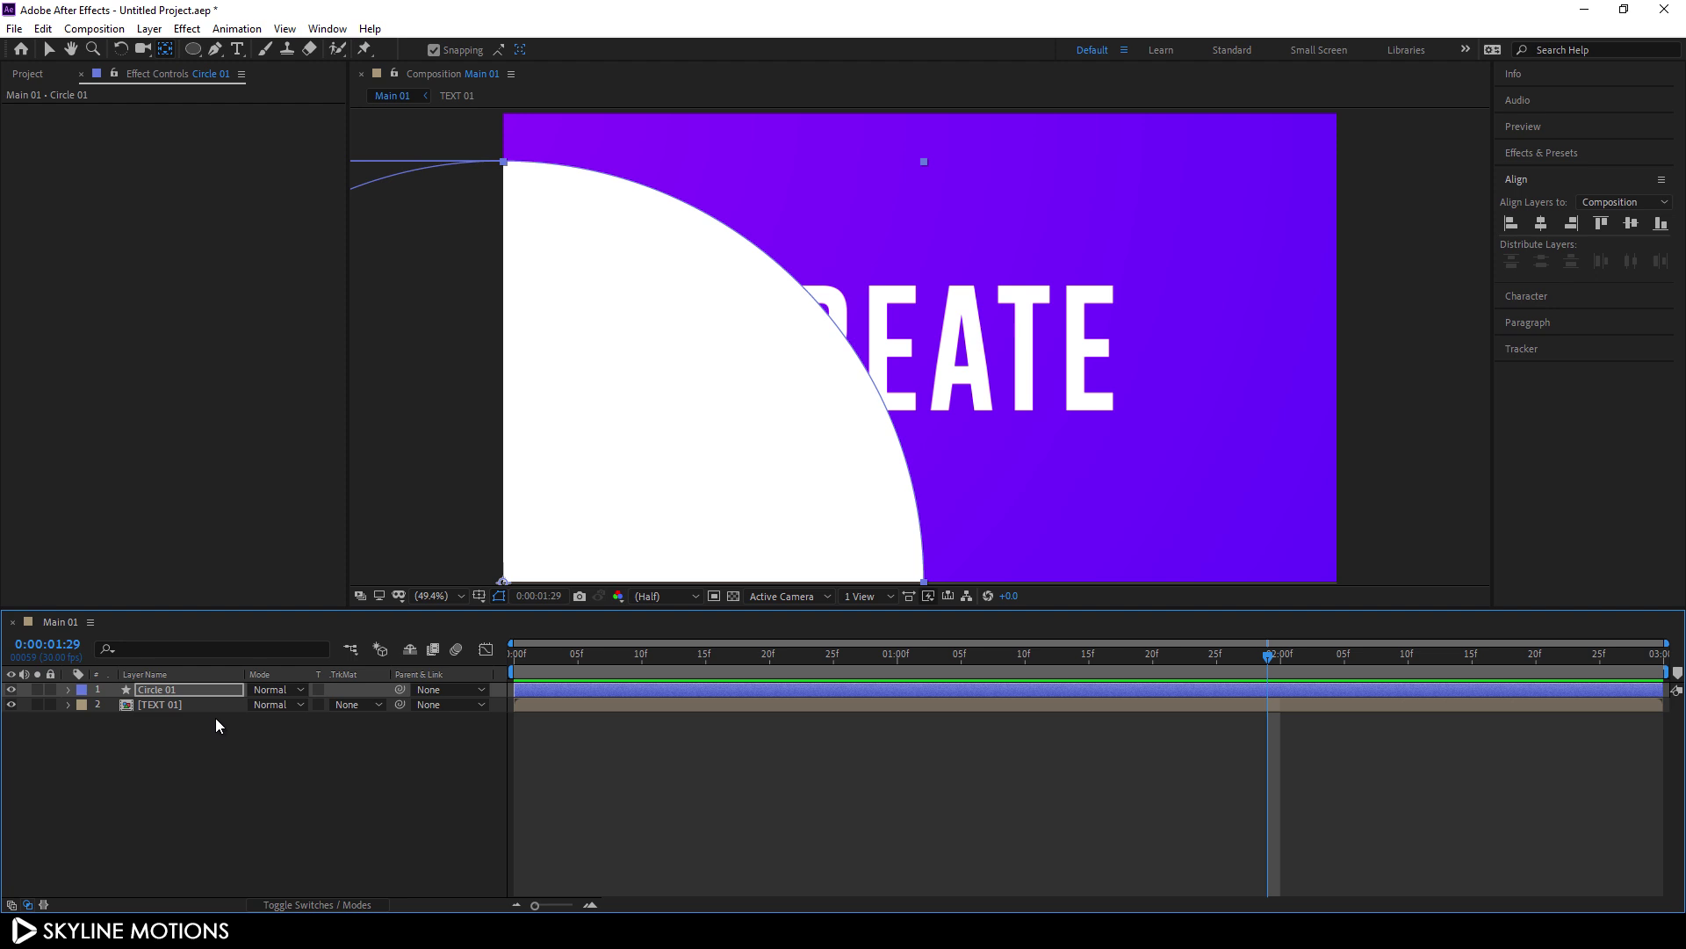
Step: Set the TEXT 01 layer's track matte to Luma Matte using Circle 01, and scrub through the reveal
left_click(169, 690)
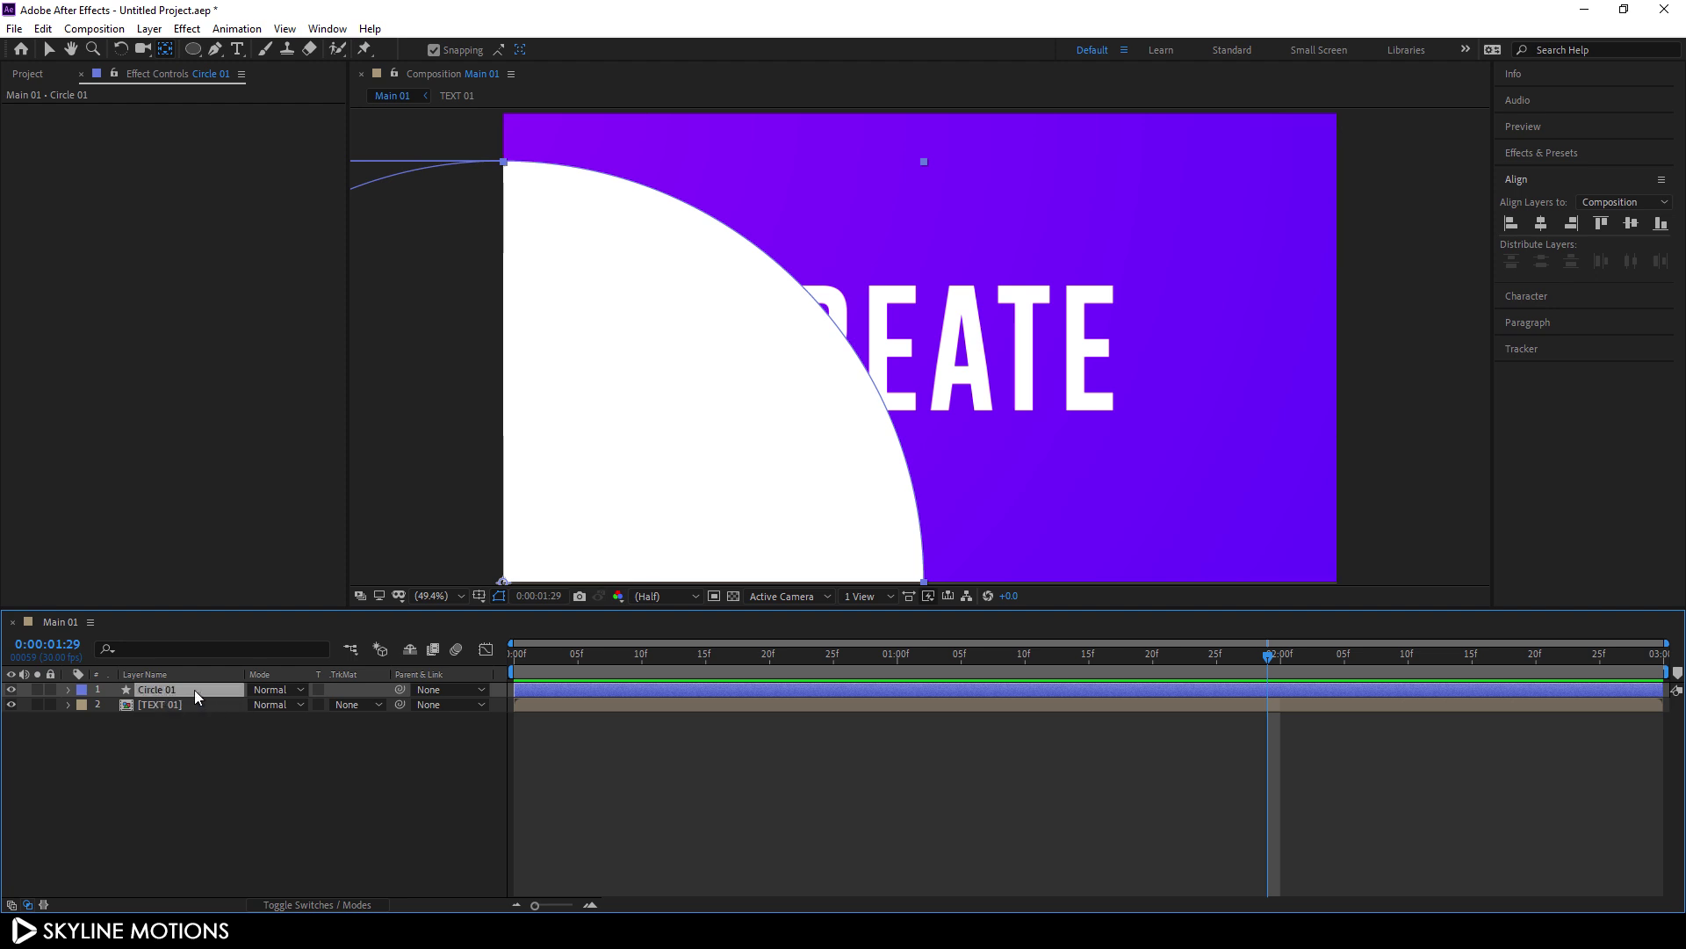
left_click(155, 701)
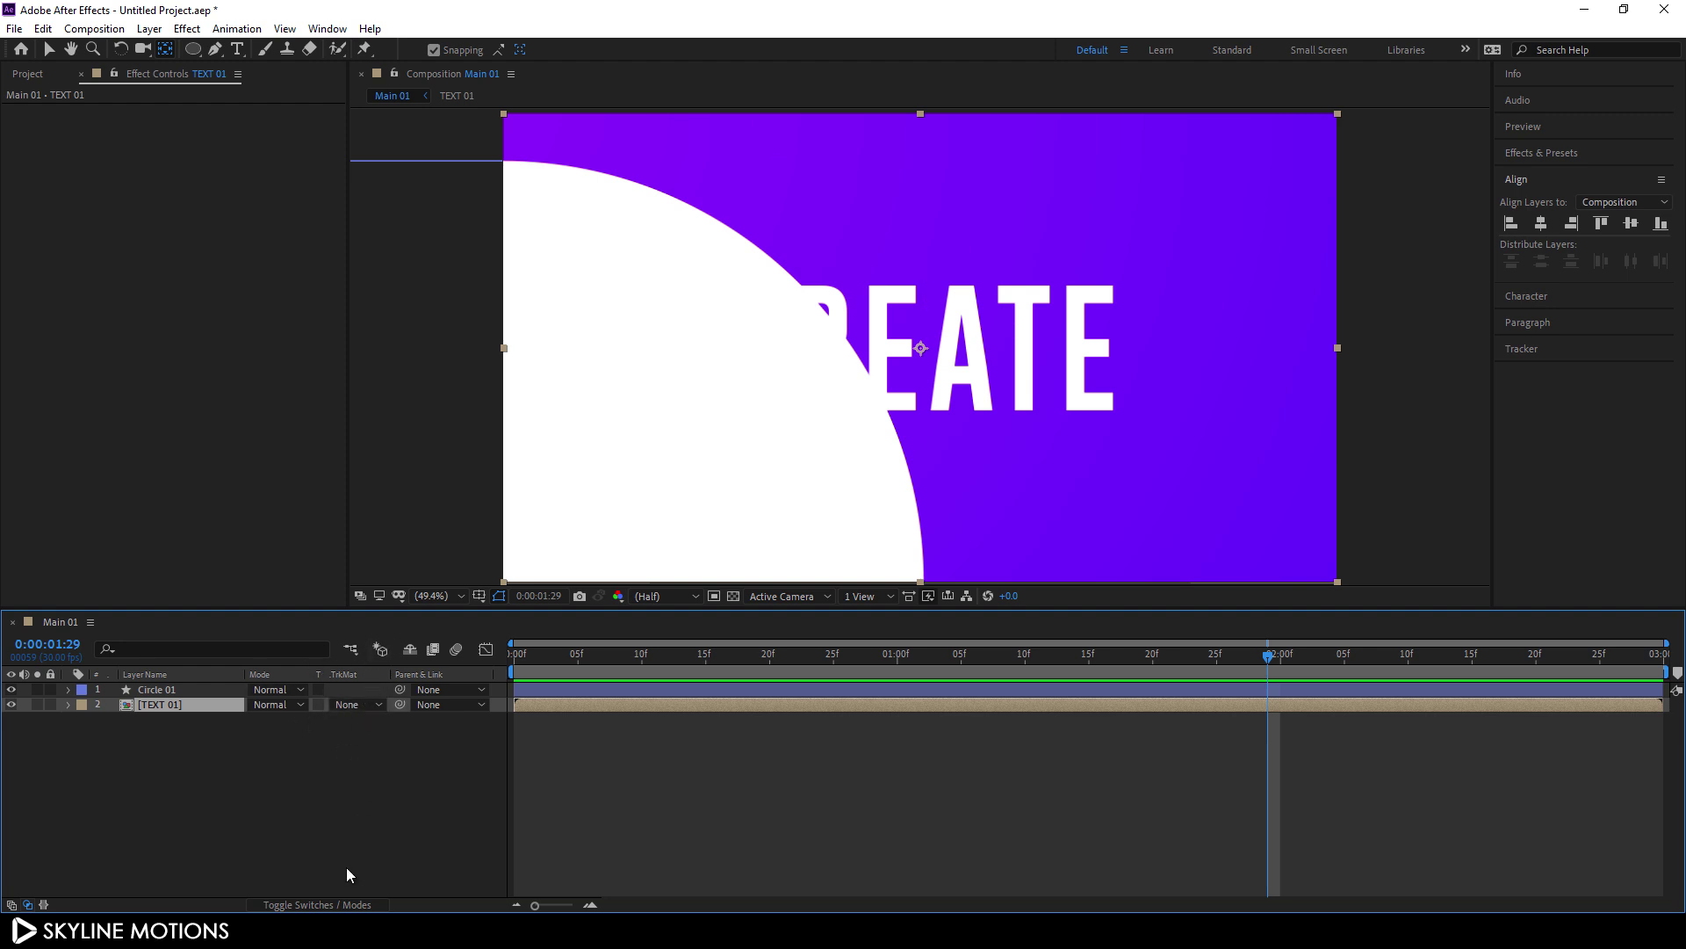
left_click(355, 708)
left_click(372, 787)
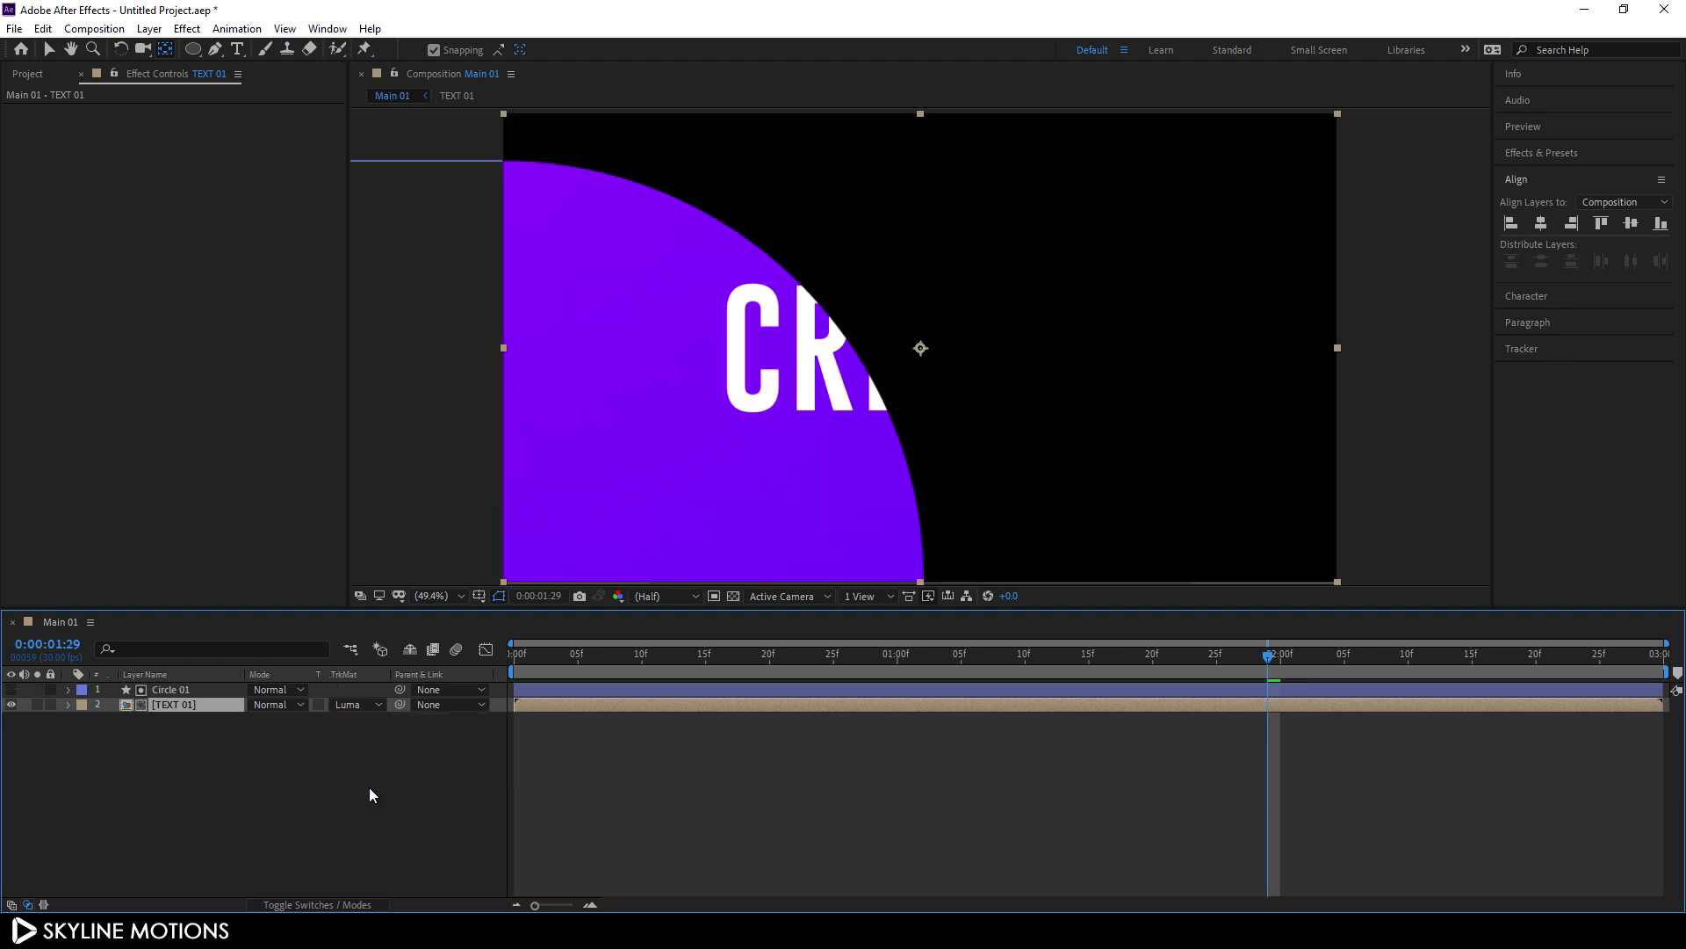
left_click_drag(618, 657, 1091, 709)
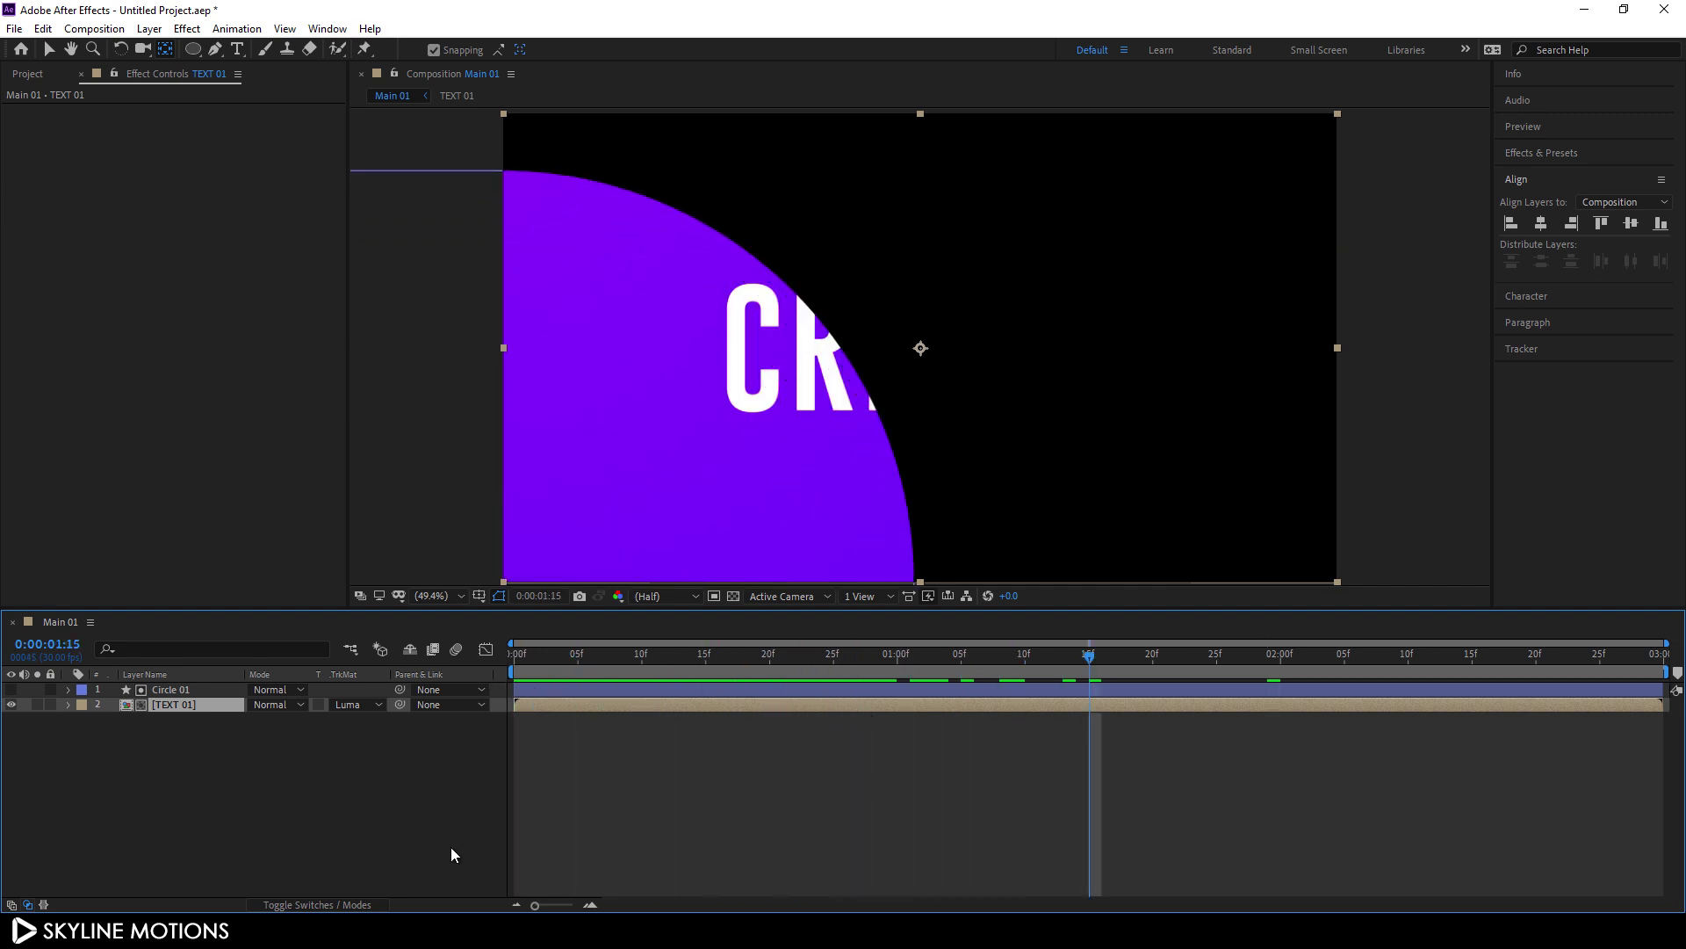
Step: Duplicate the Circle 01 and TEXT 01 layers together as a second matte pair
left_click(181, 793)
left_click_drag(145, 739, 188, 690)
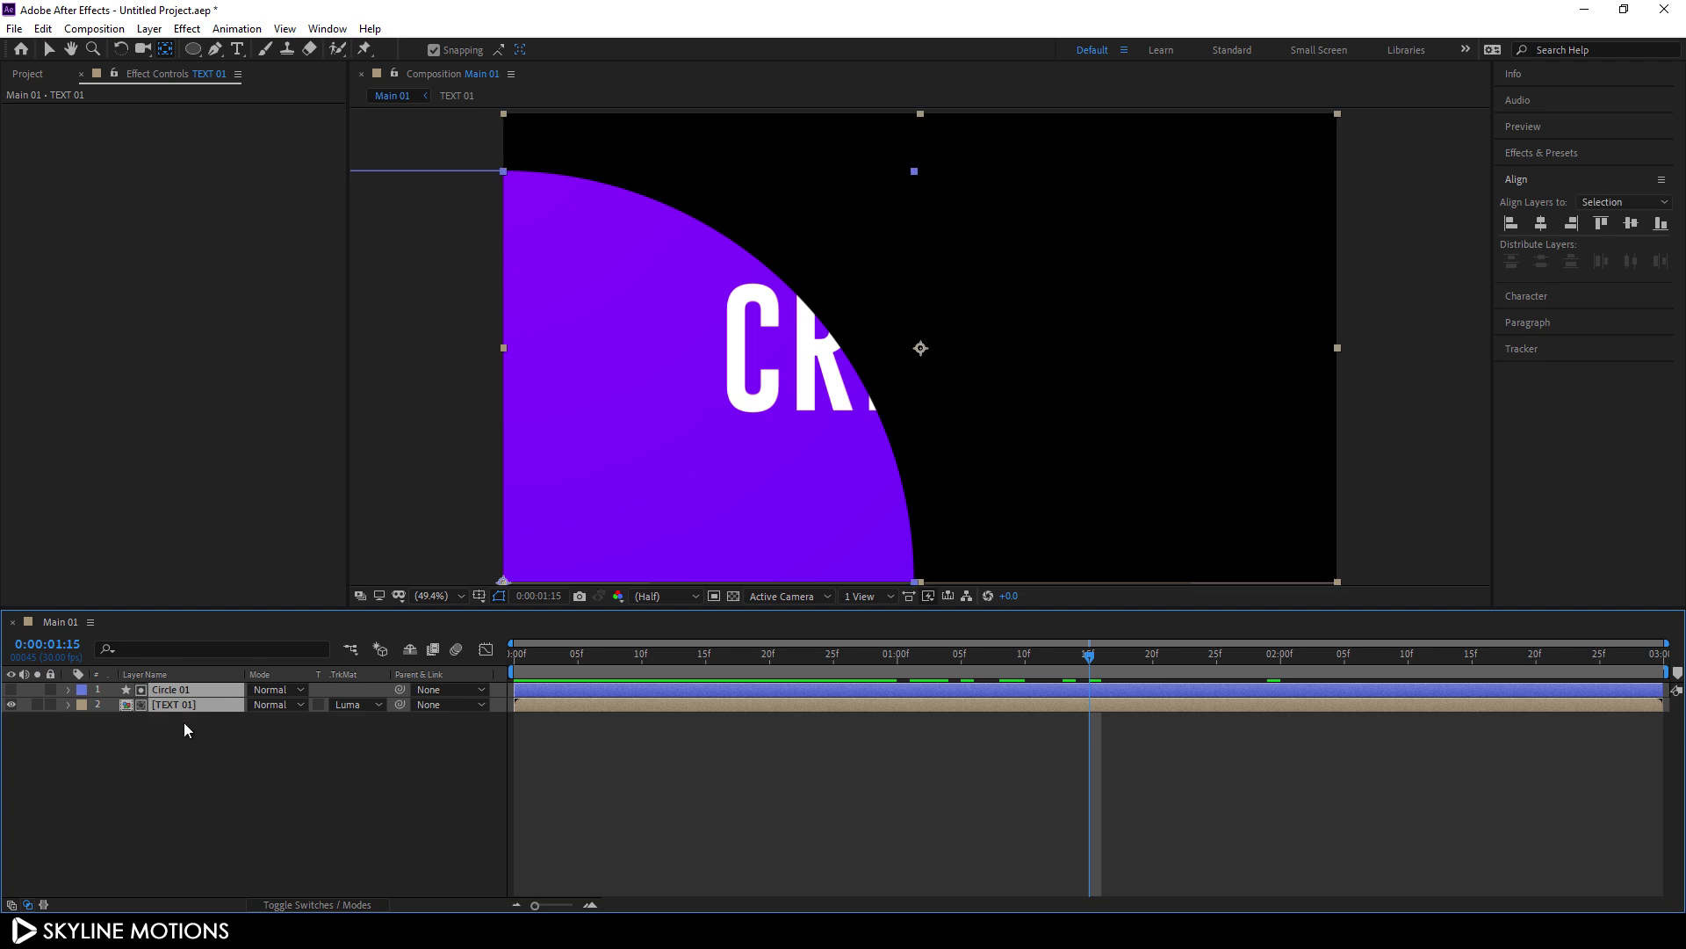
key("ctrl+d")
left_click(202, 794)
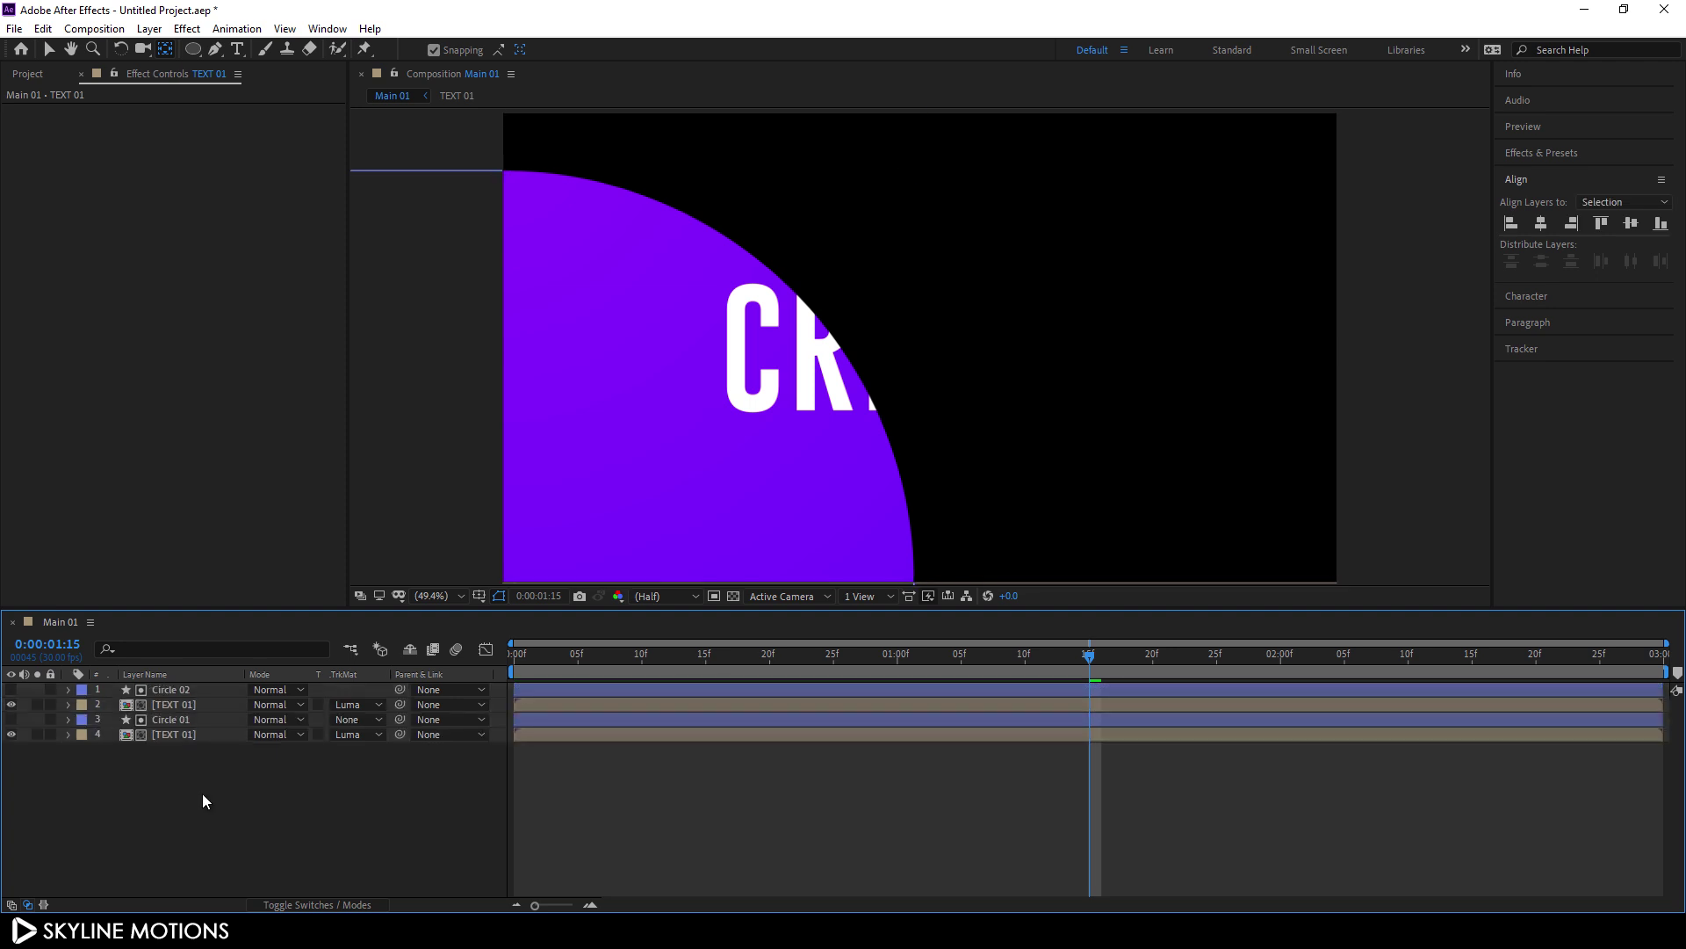
Step: Move Circle 02 to the composition's upper-right corner with the Selection tool, using snapping, and scrub through both circles' growth
left_click(174, 692)
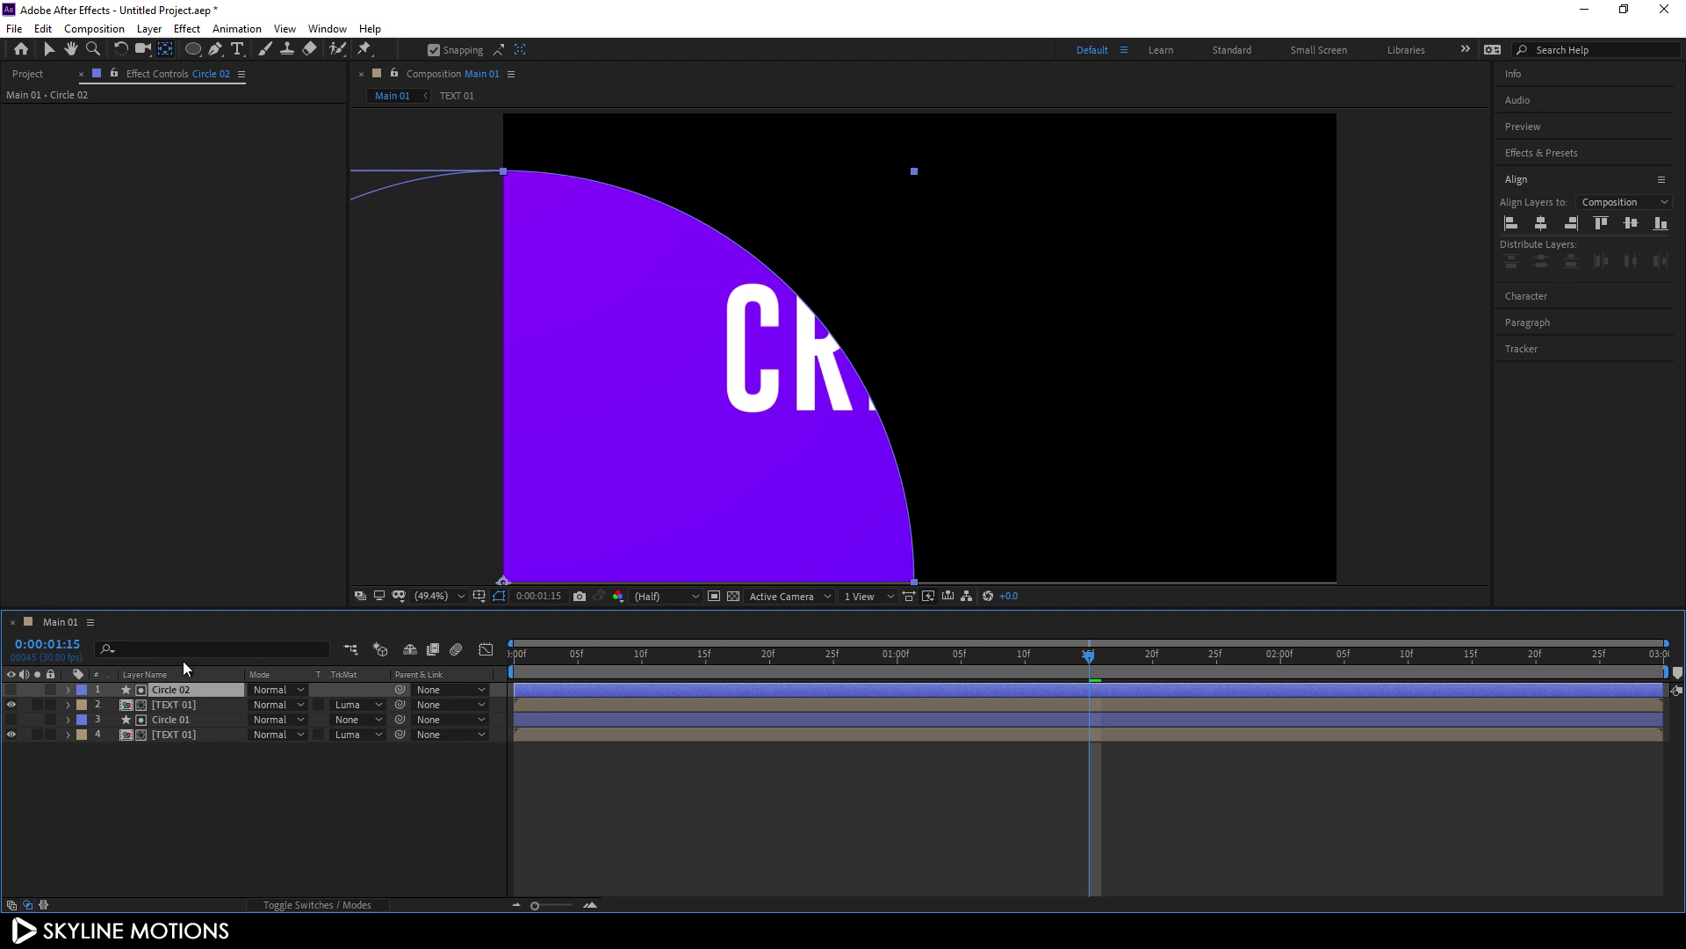
left_click(51, 50)
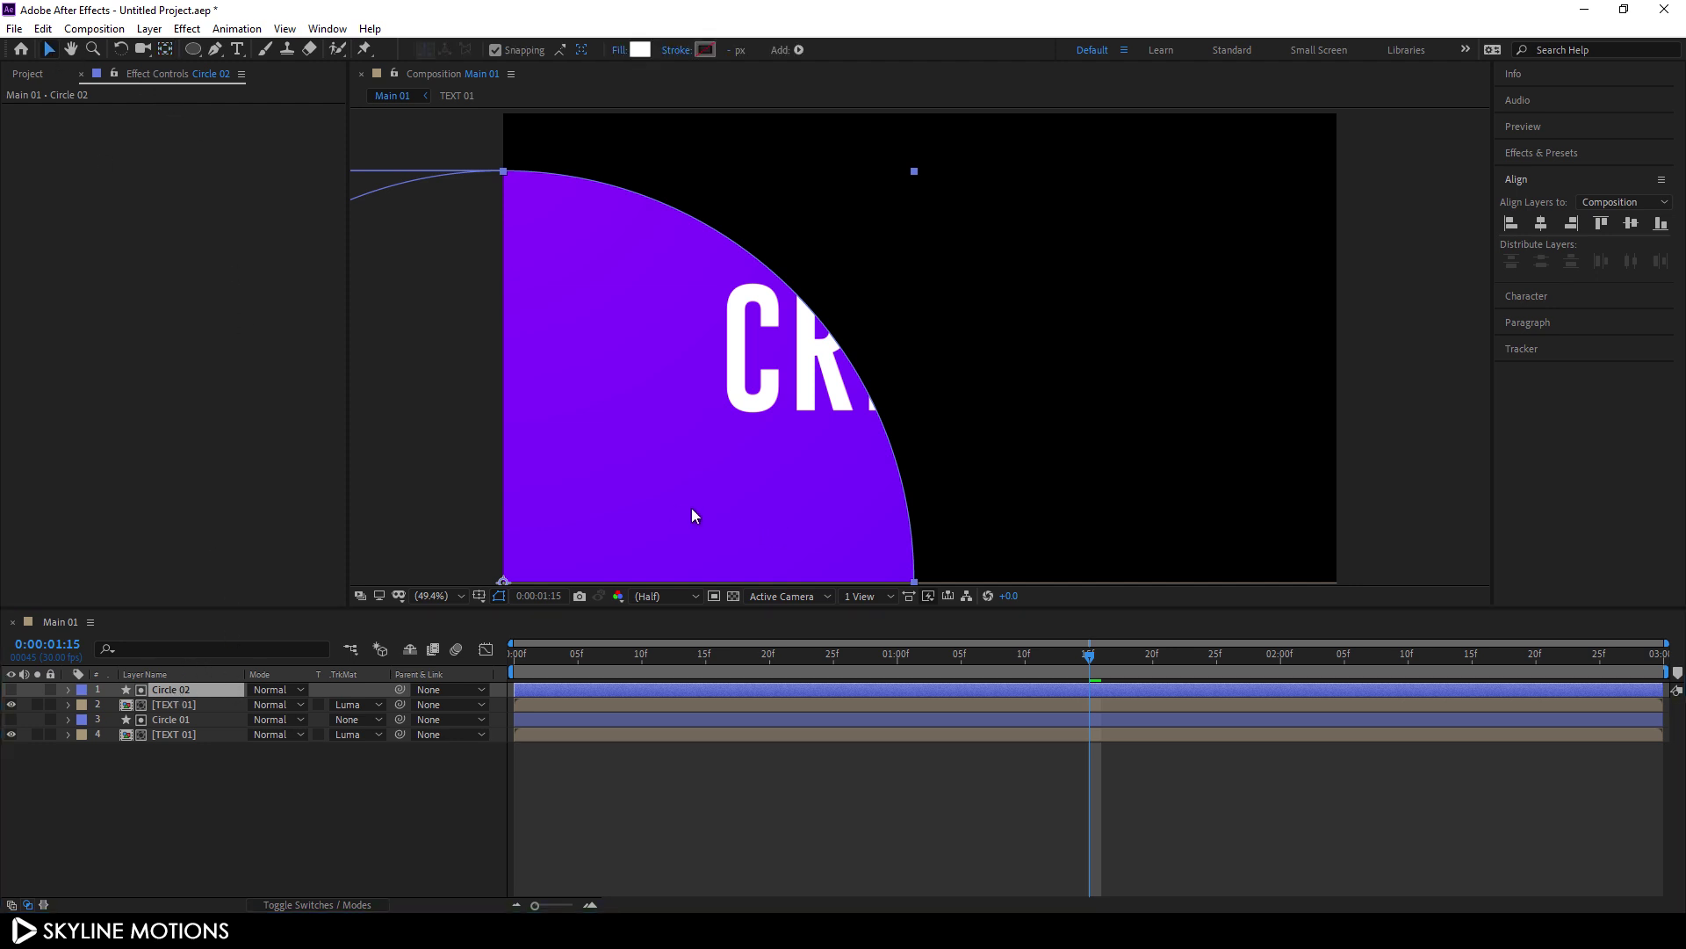
left_click_drag(689, 490, 1304, 81)
left_click_drag(1090, 660, 1525, 712)
left_click(228, 783)
Step: Duplicate the lowest TEXT 01 layer, place the copy at the bottom of the layer stack and set it to No Track Matte
left_click(149, 736)
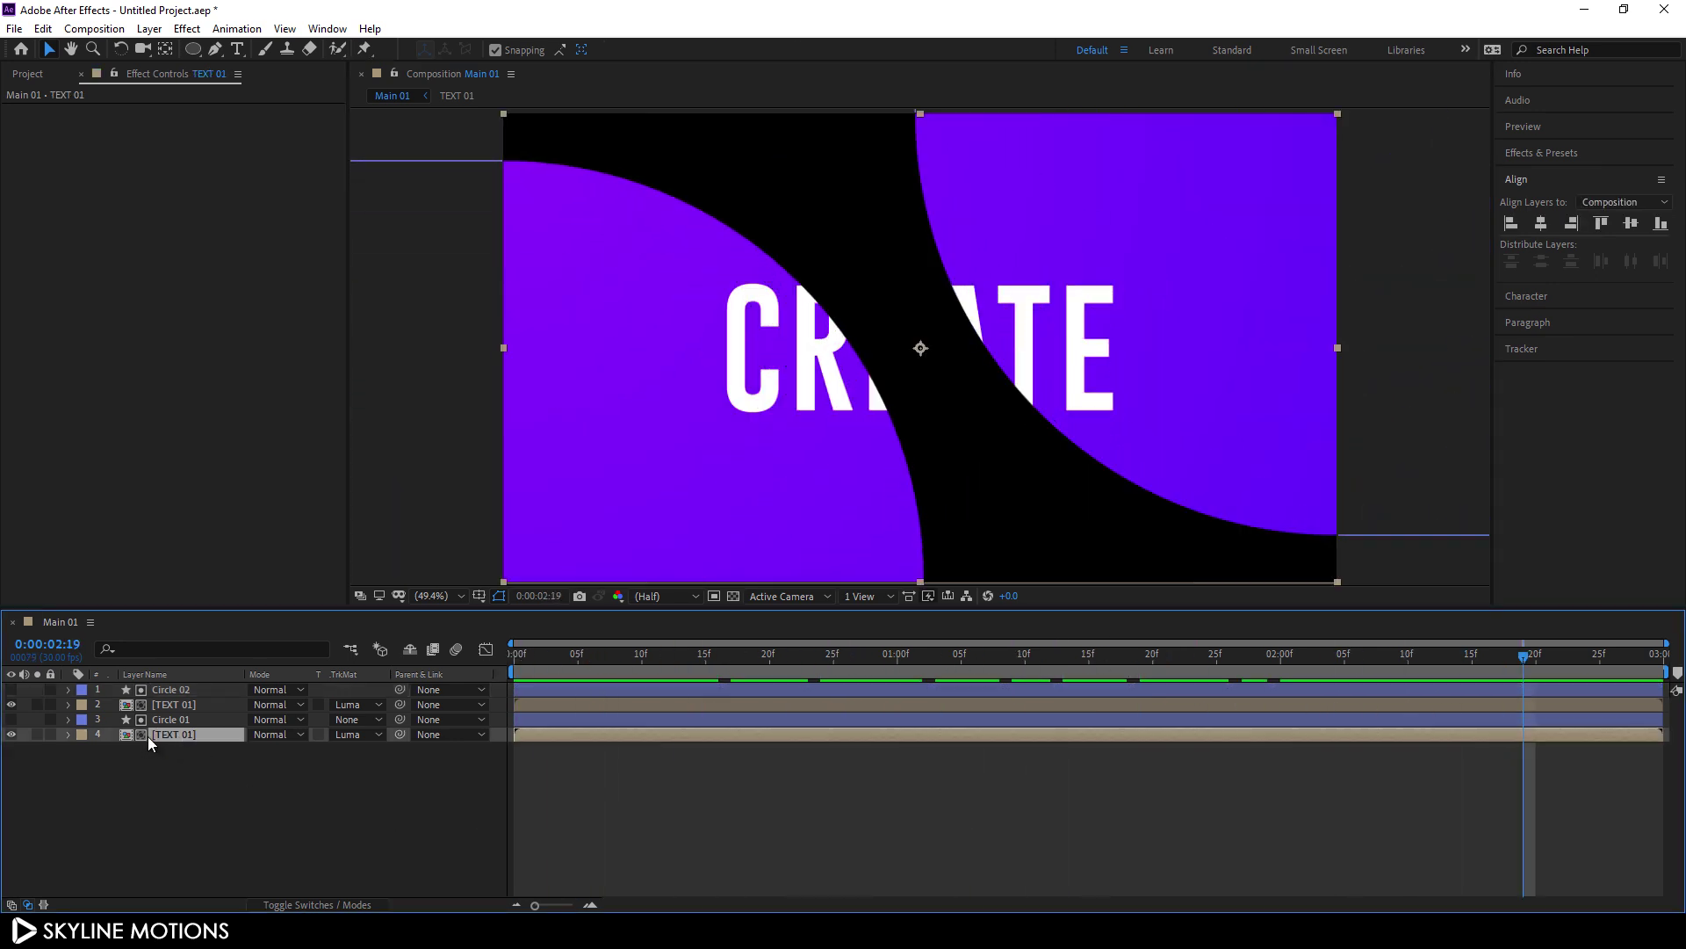
key("ctrl+d")
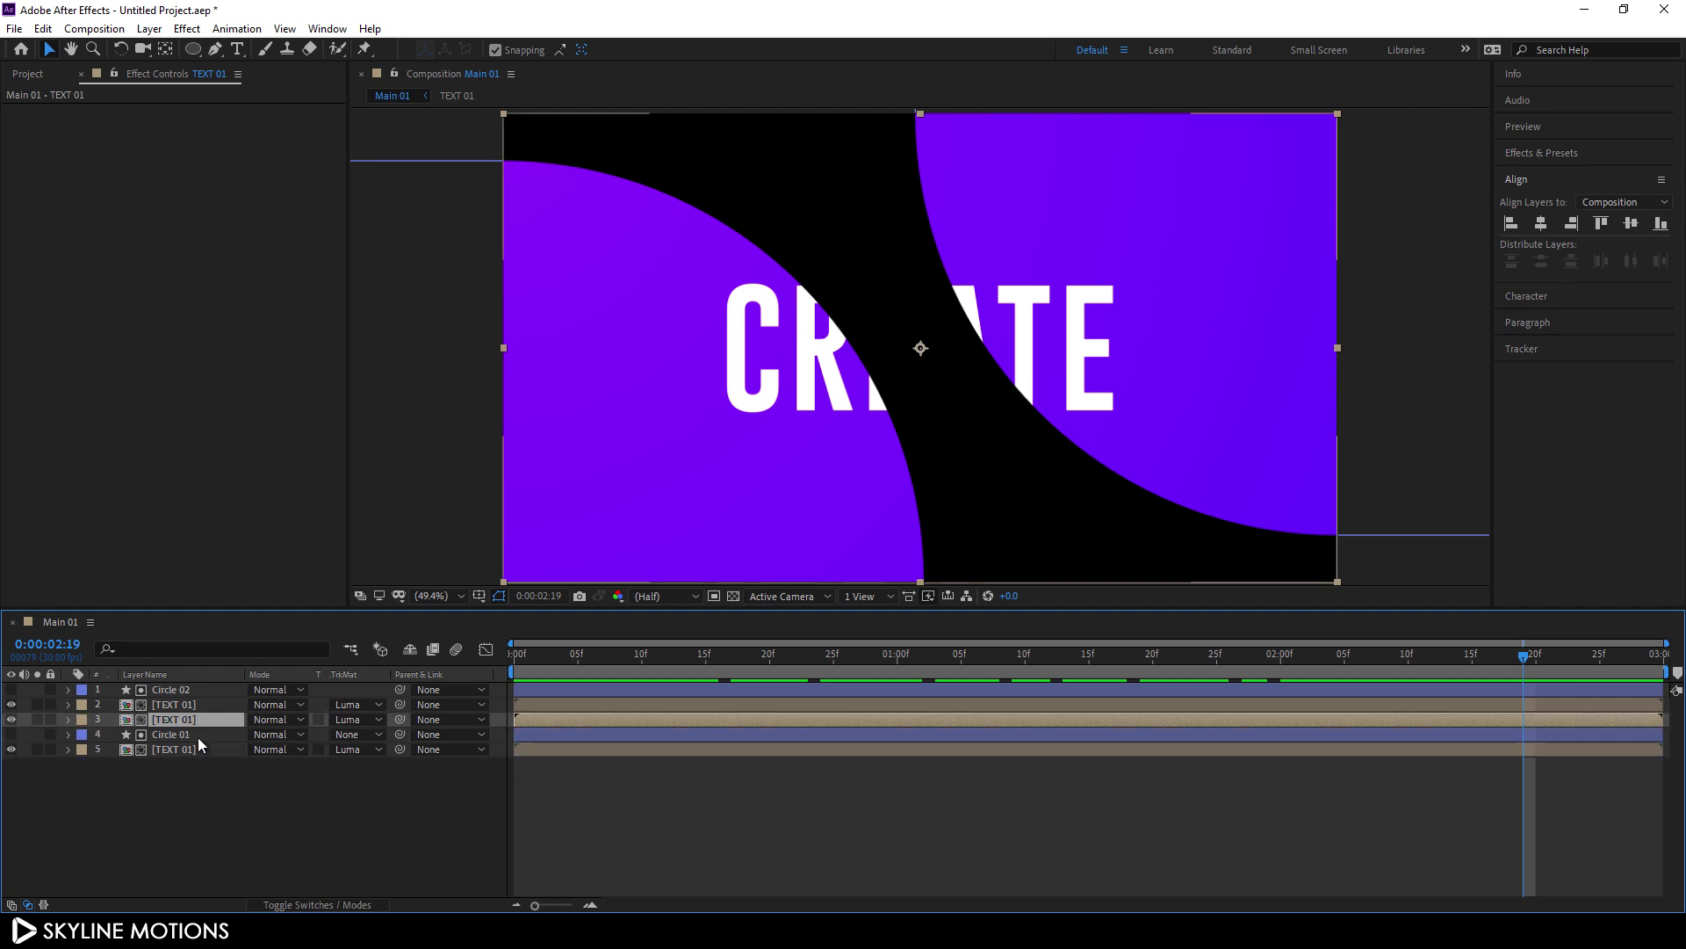
key("ctrl+bracketright")
left_click_drag(184, 720, 195, 788)
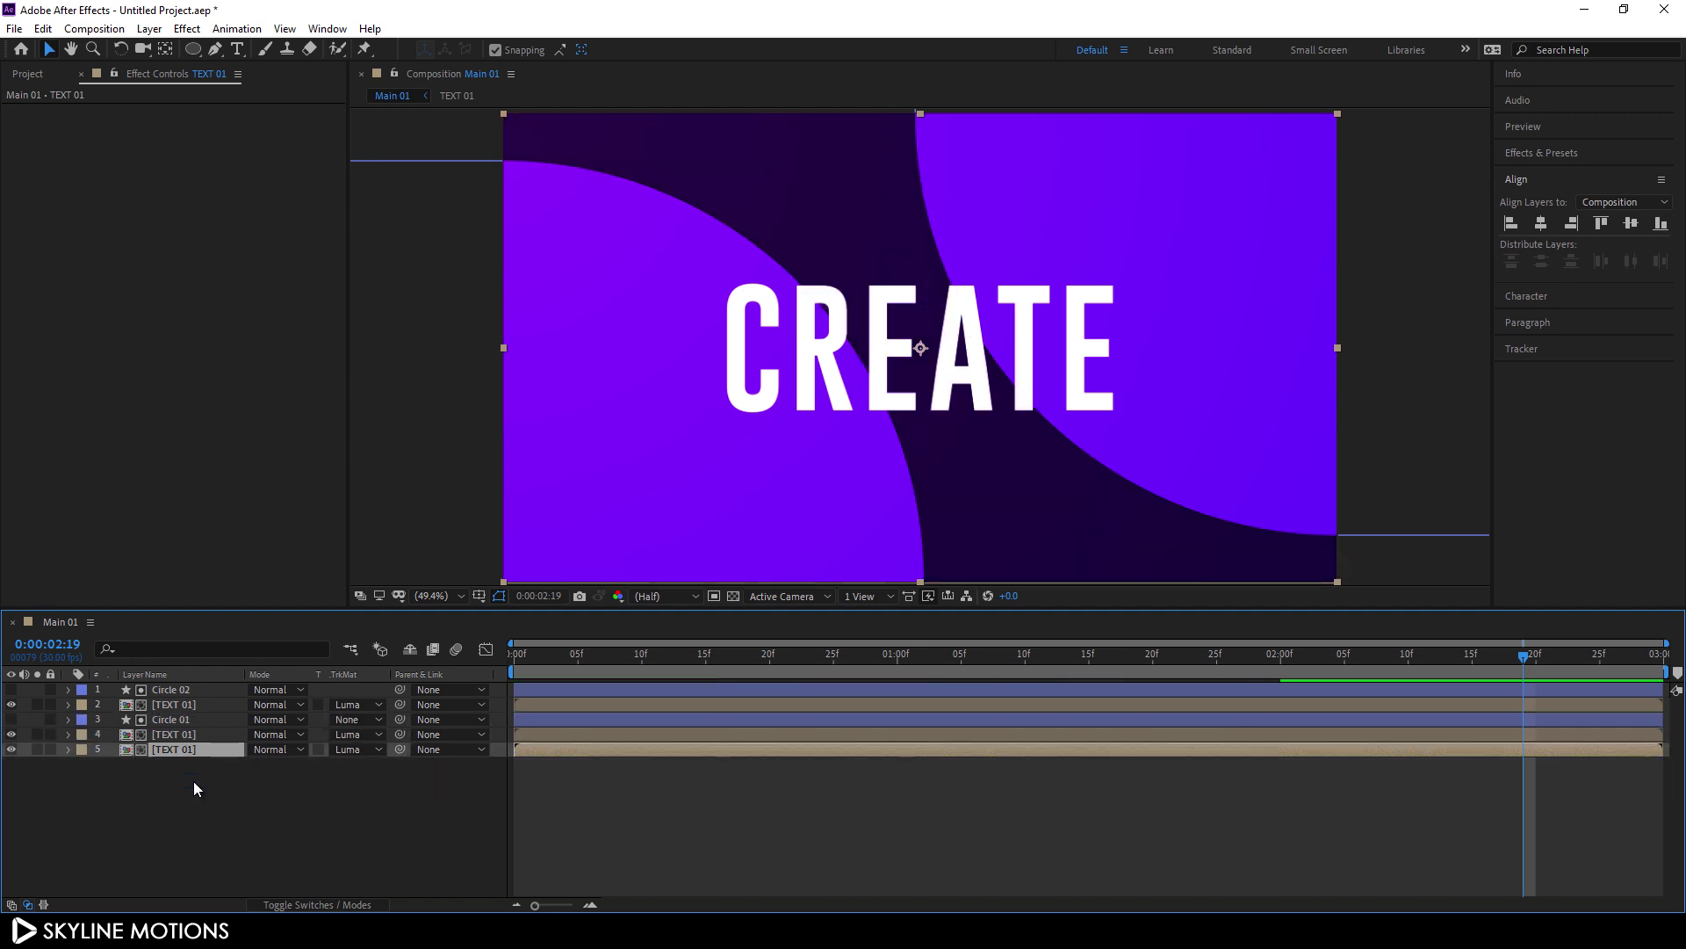
left_click(355, 750)
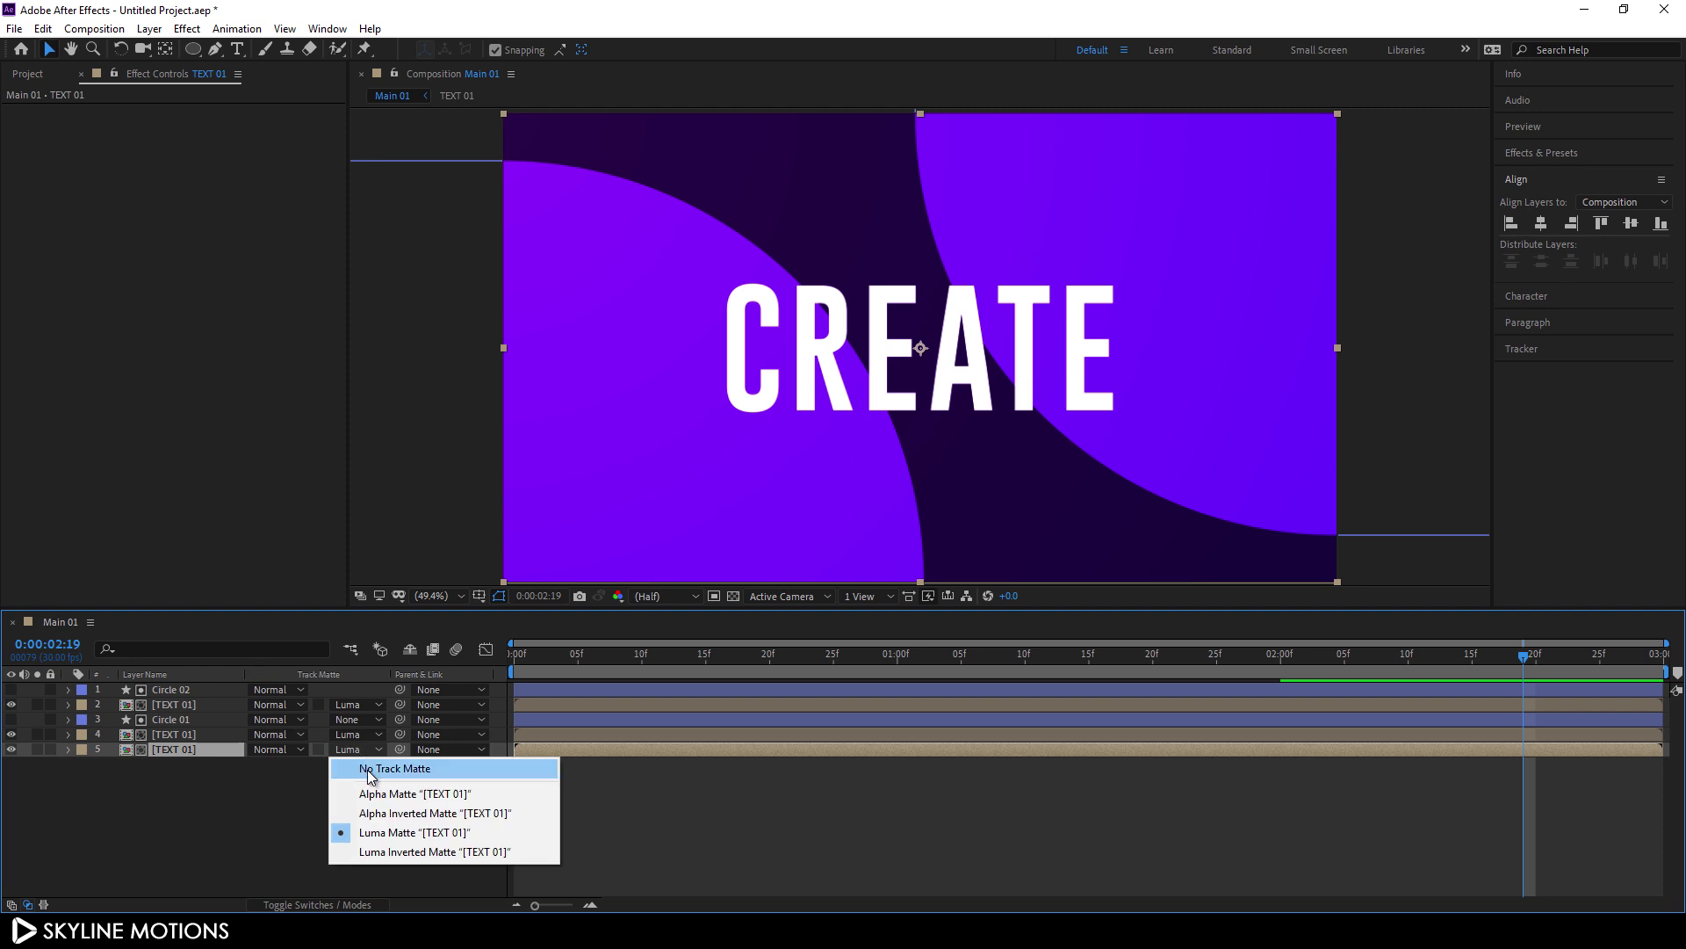
left_click(368, 769)
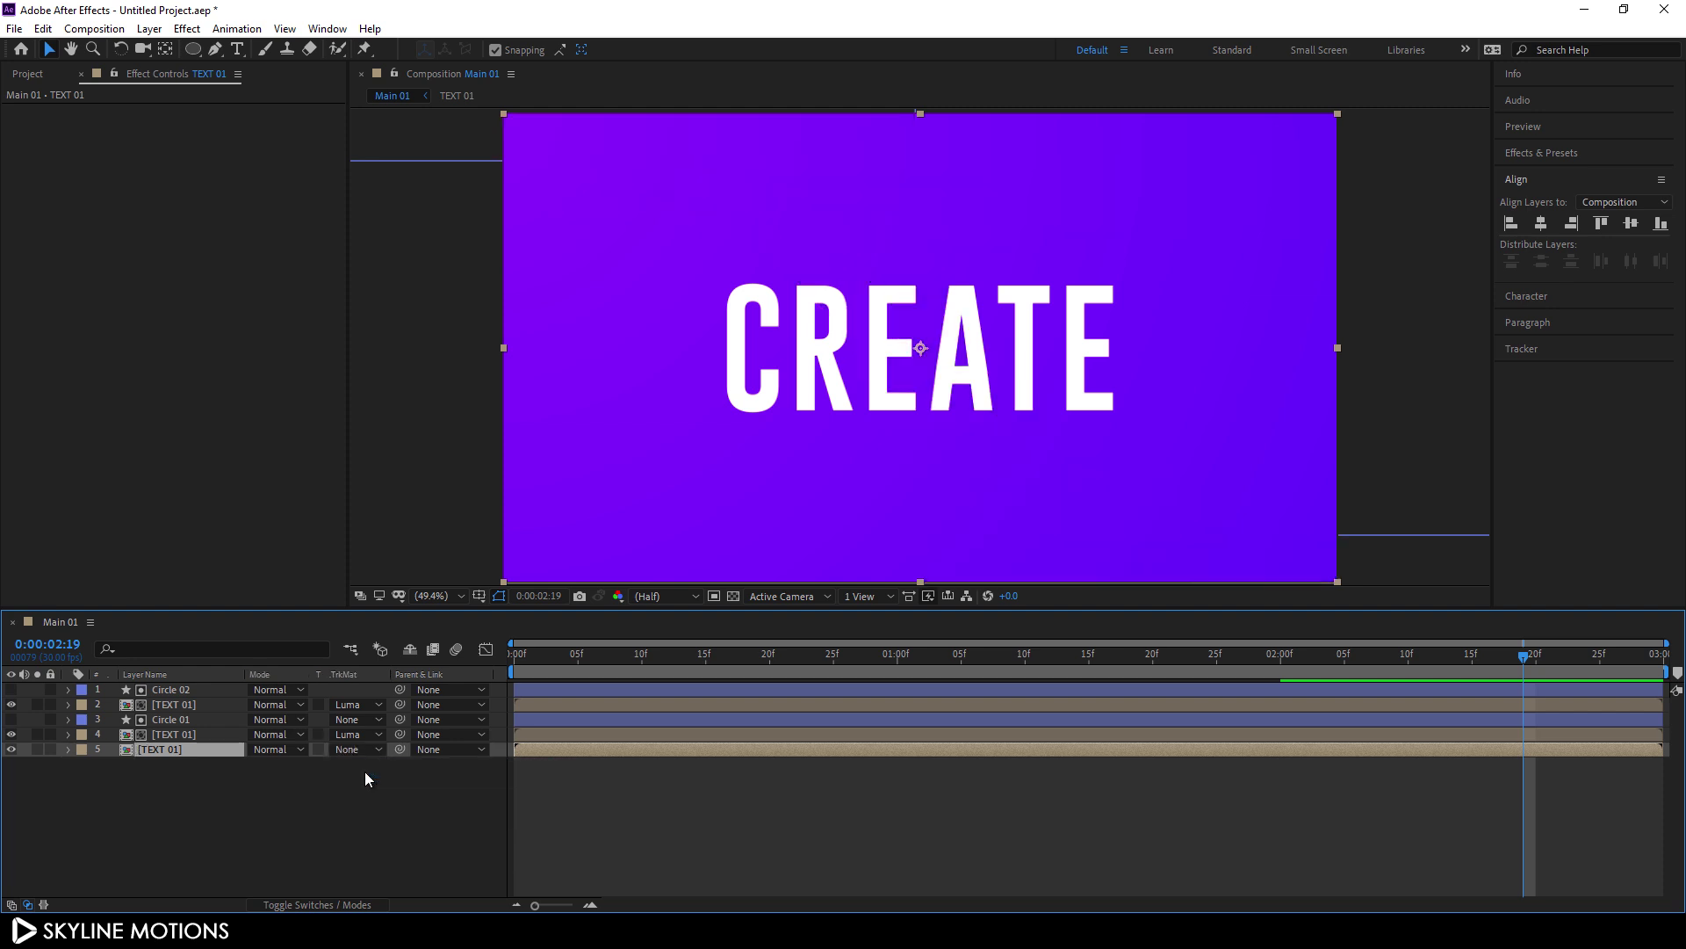
Step: Pre-compose both circle layers and their two matted TEXT 01 layers into a composition named Ani
left_click(188, 732)
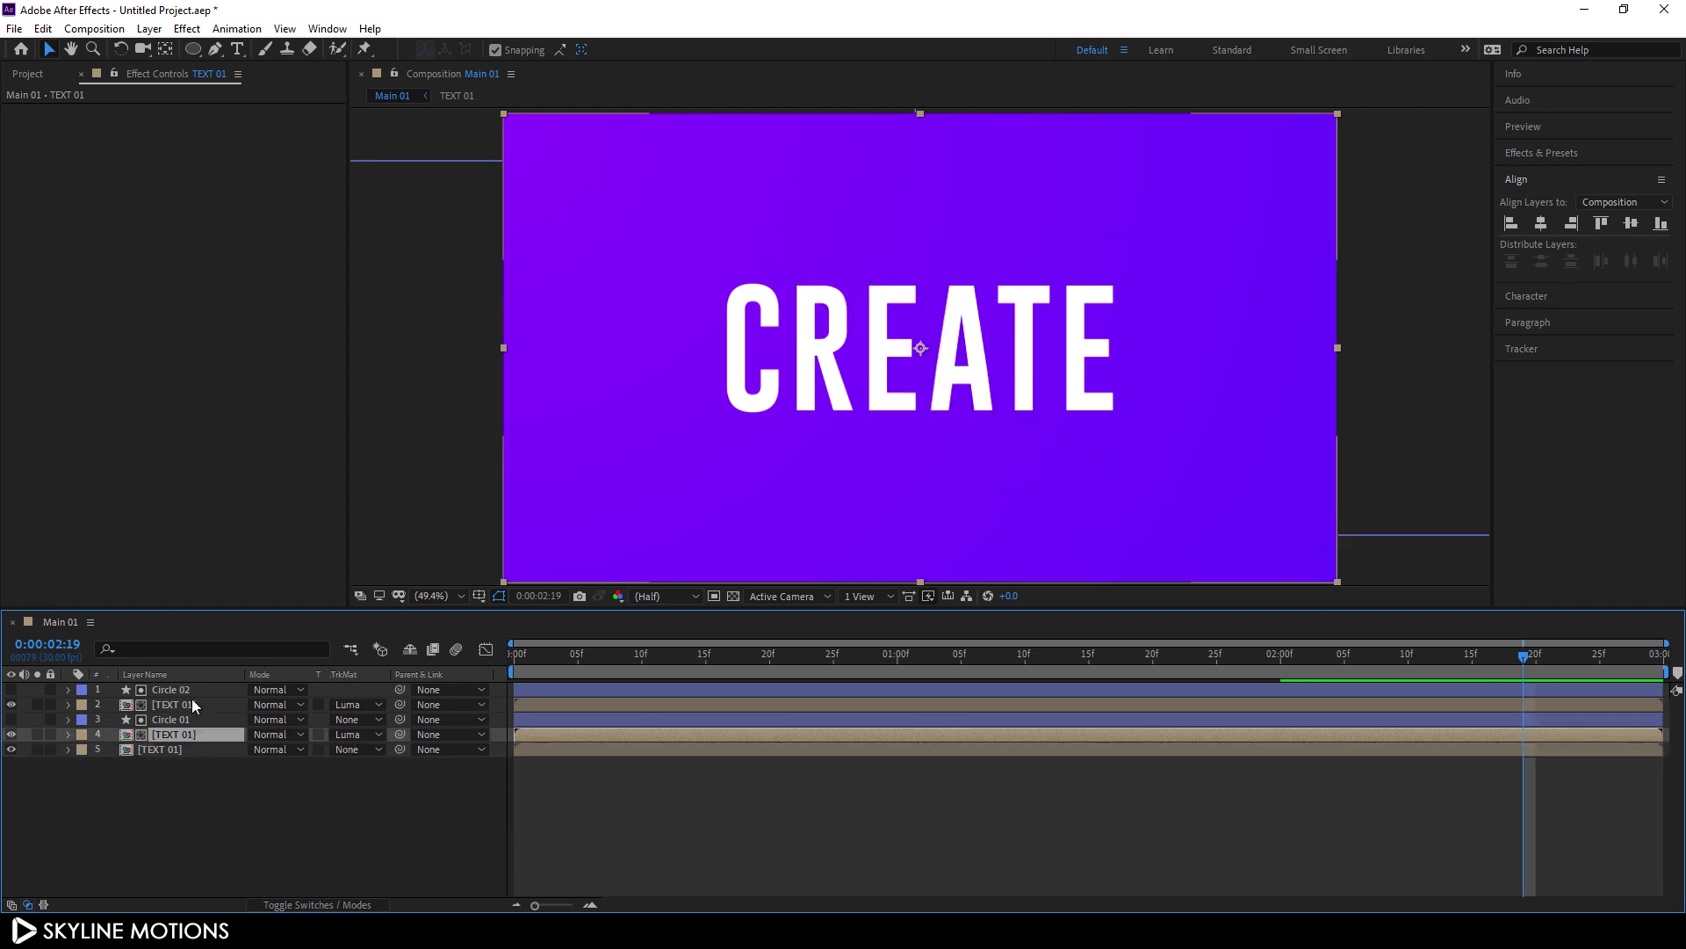
left_click(187, 691, "shift")
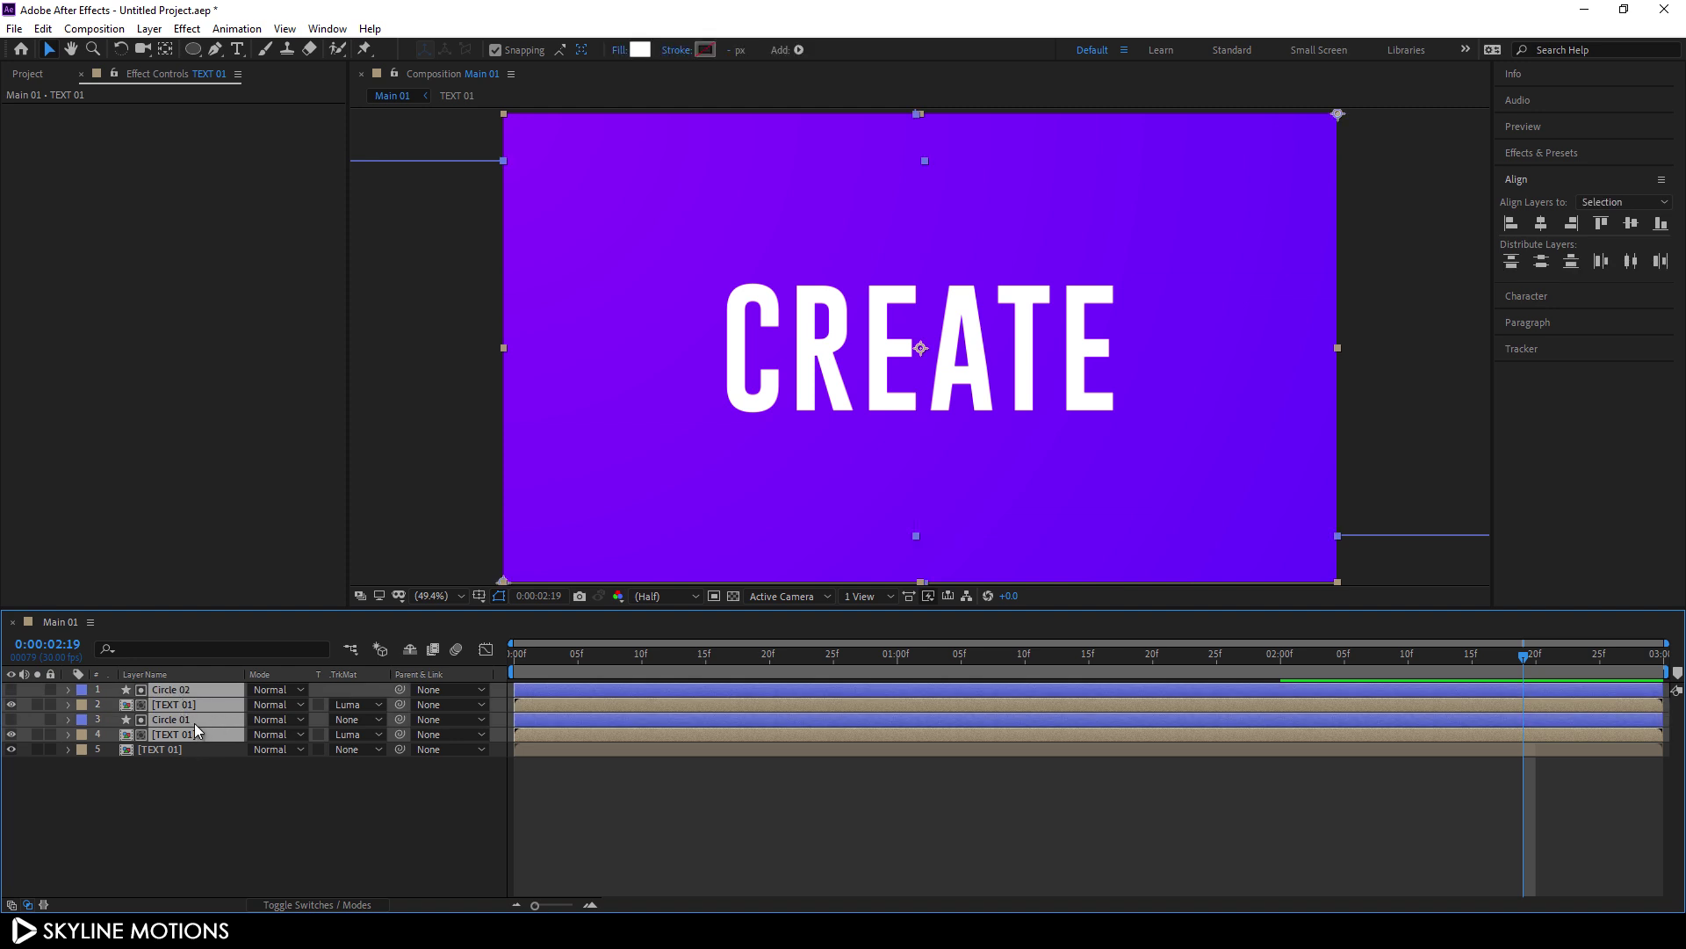
right_click(195, 729)
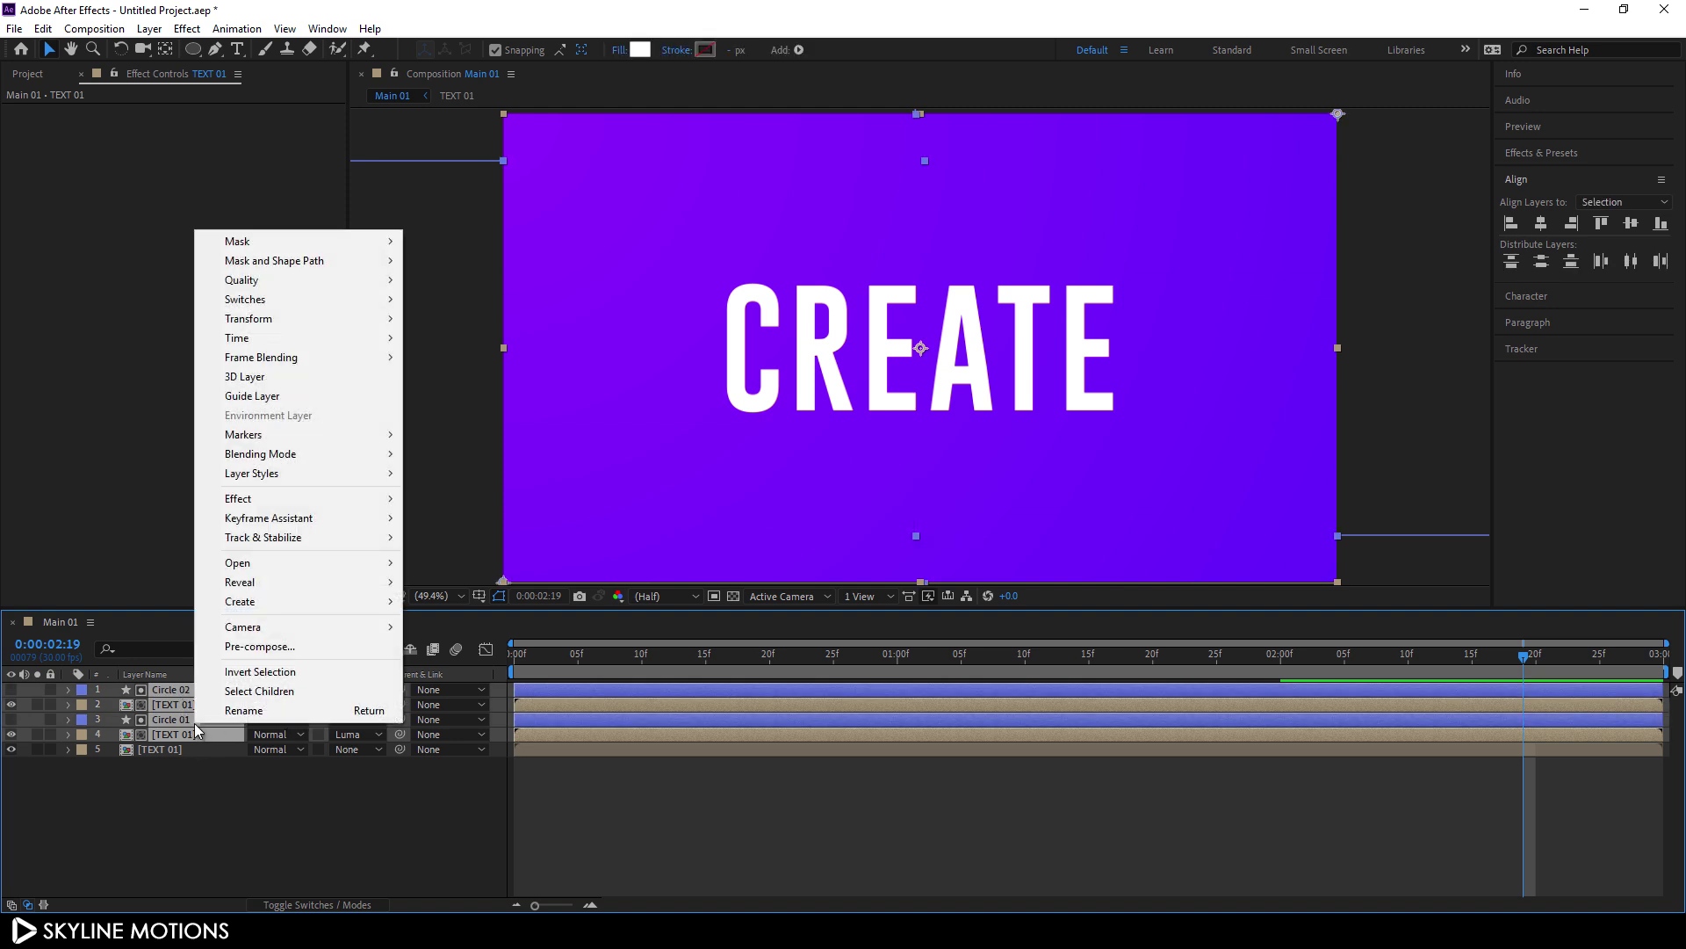
left_click(271, 647)
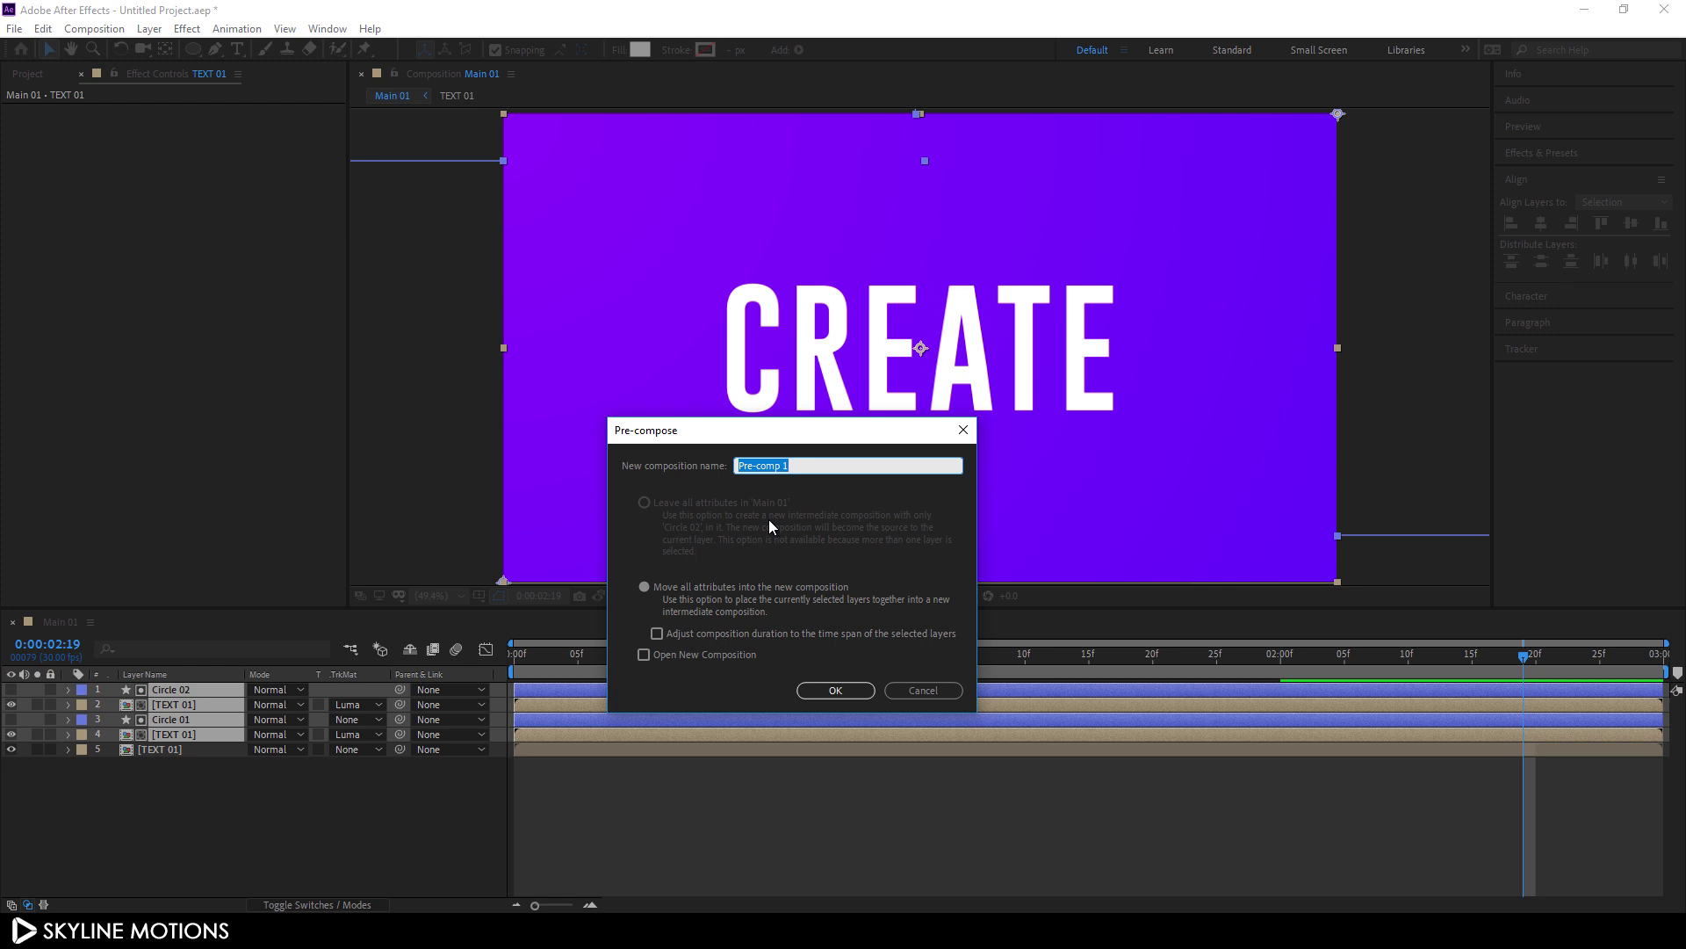
key("BackSpace")
left_click(824, 689)
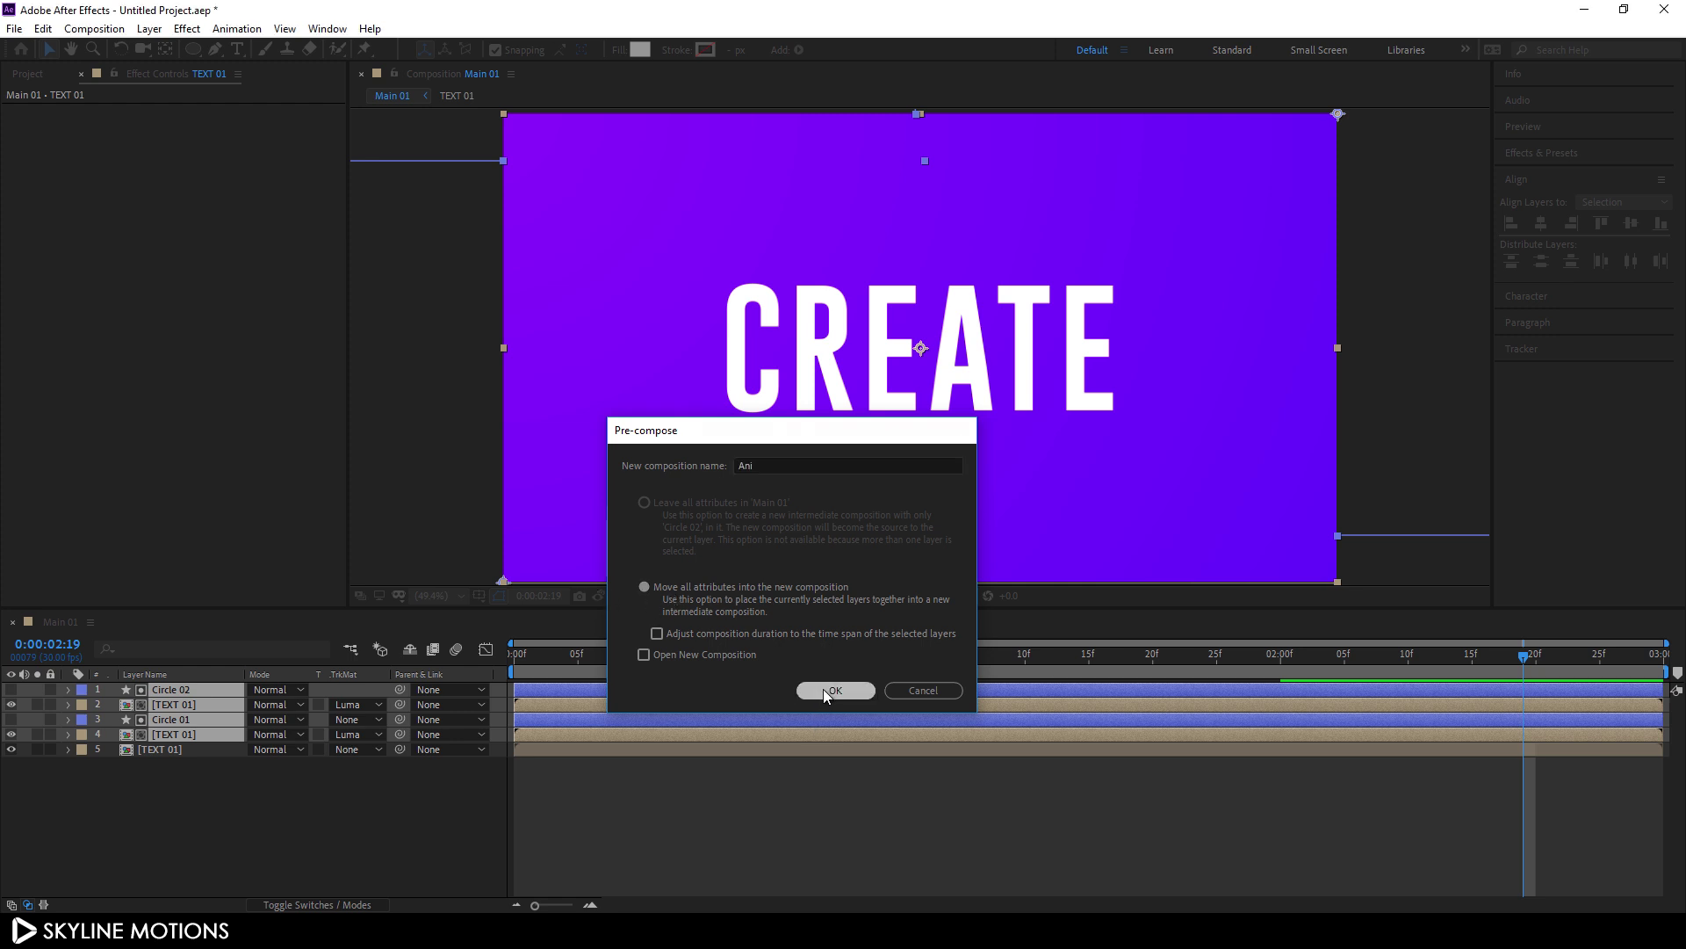
Step: Find the Drop Shadow effect and apply it to the Ani layer
left_click(1552, 151)
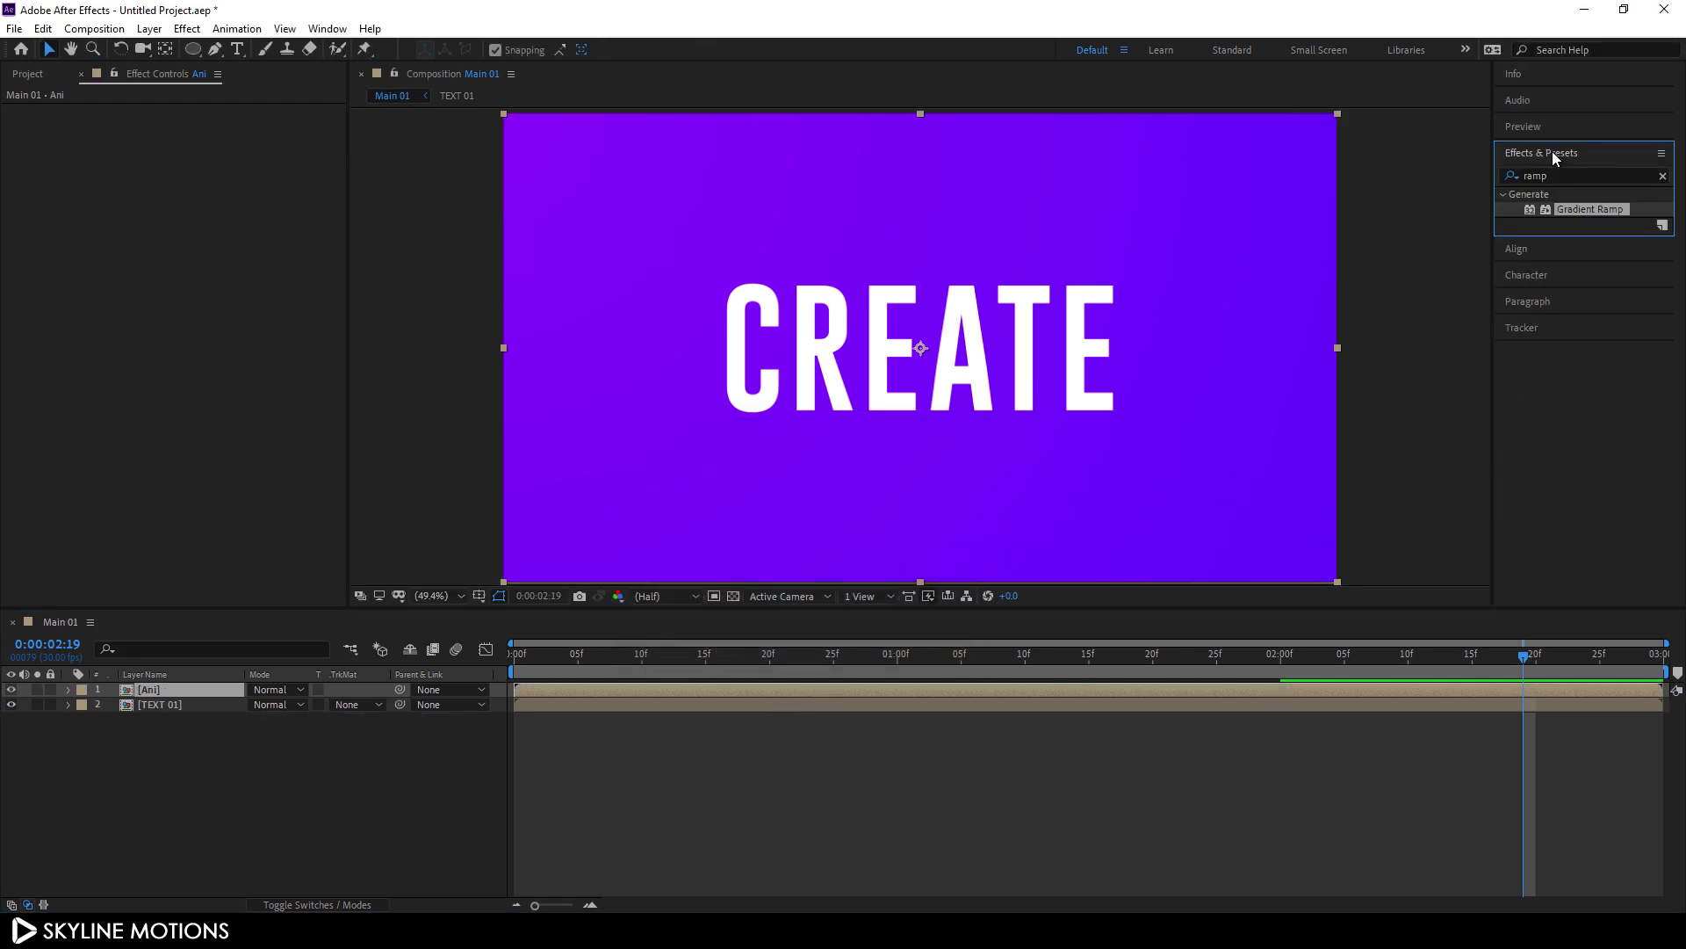
left_click(1662, 176)
left_click(1646, 174)
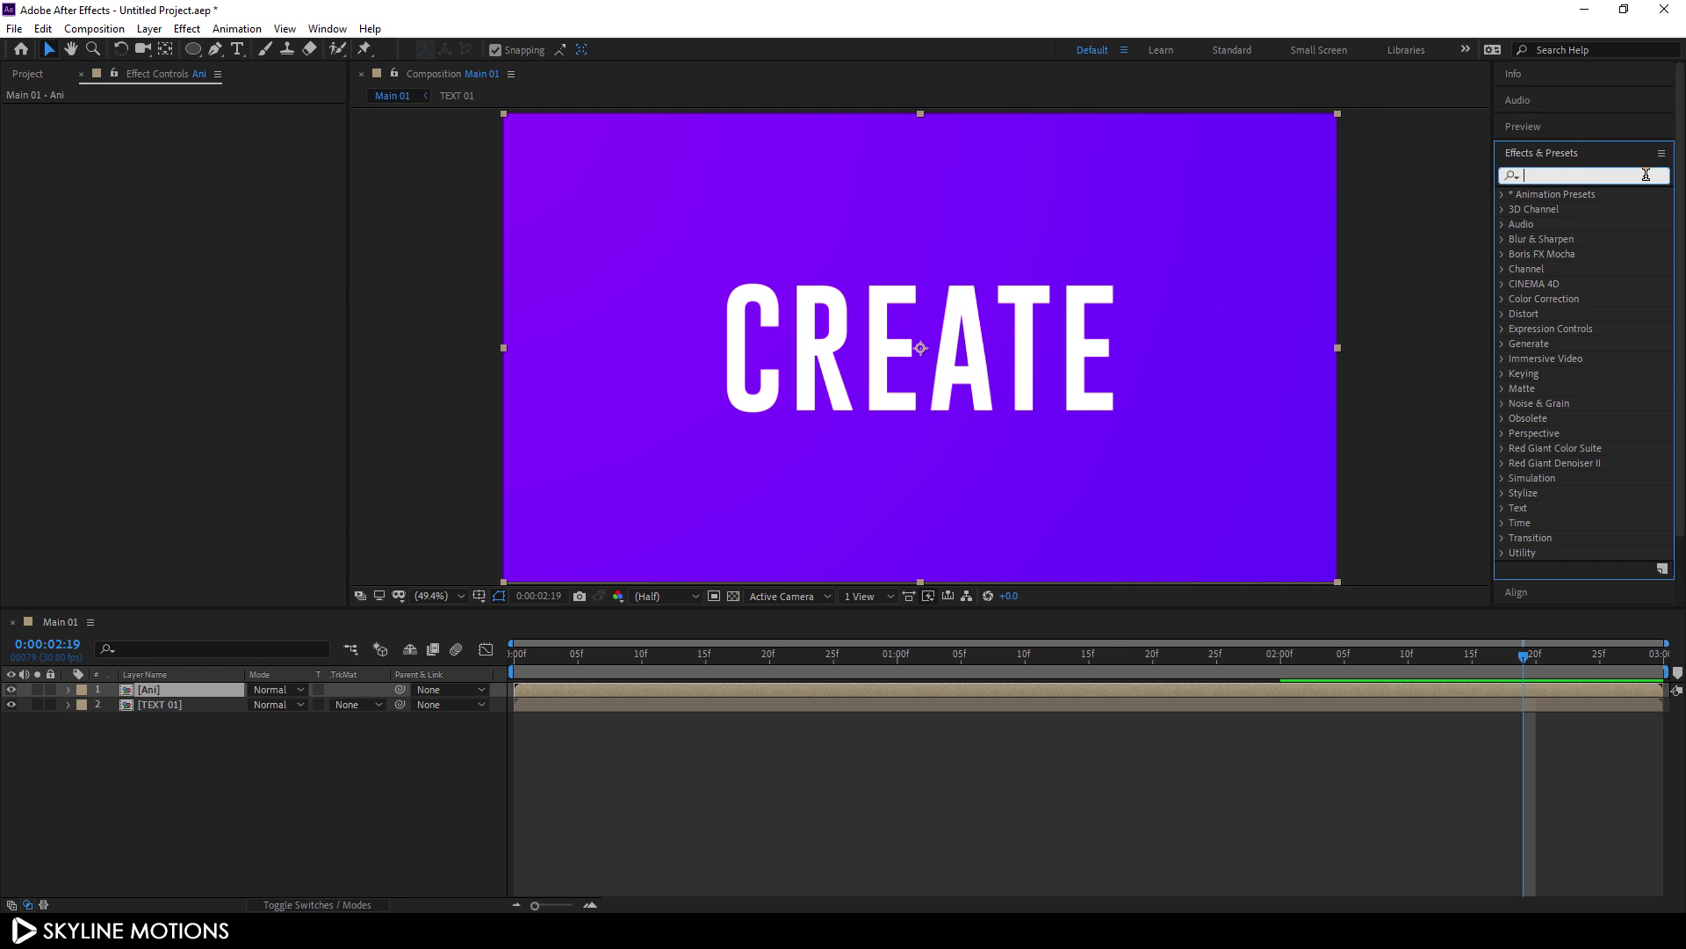
type("drop")
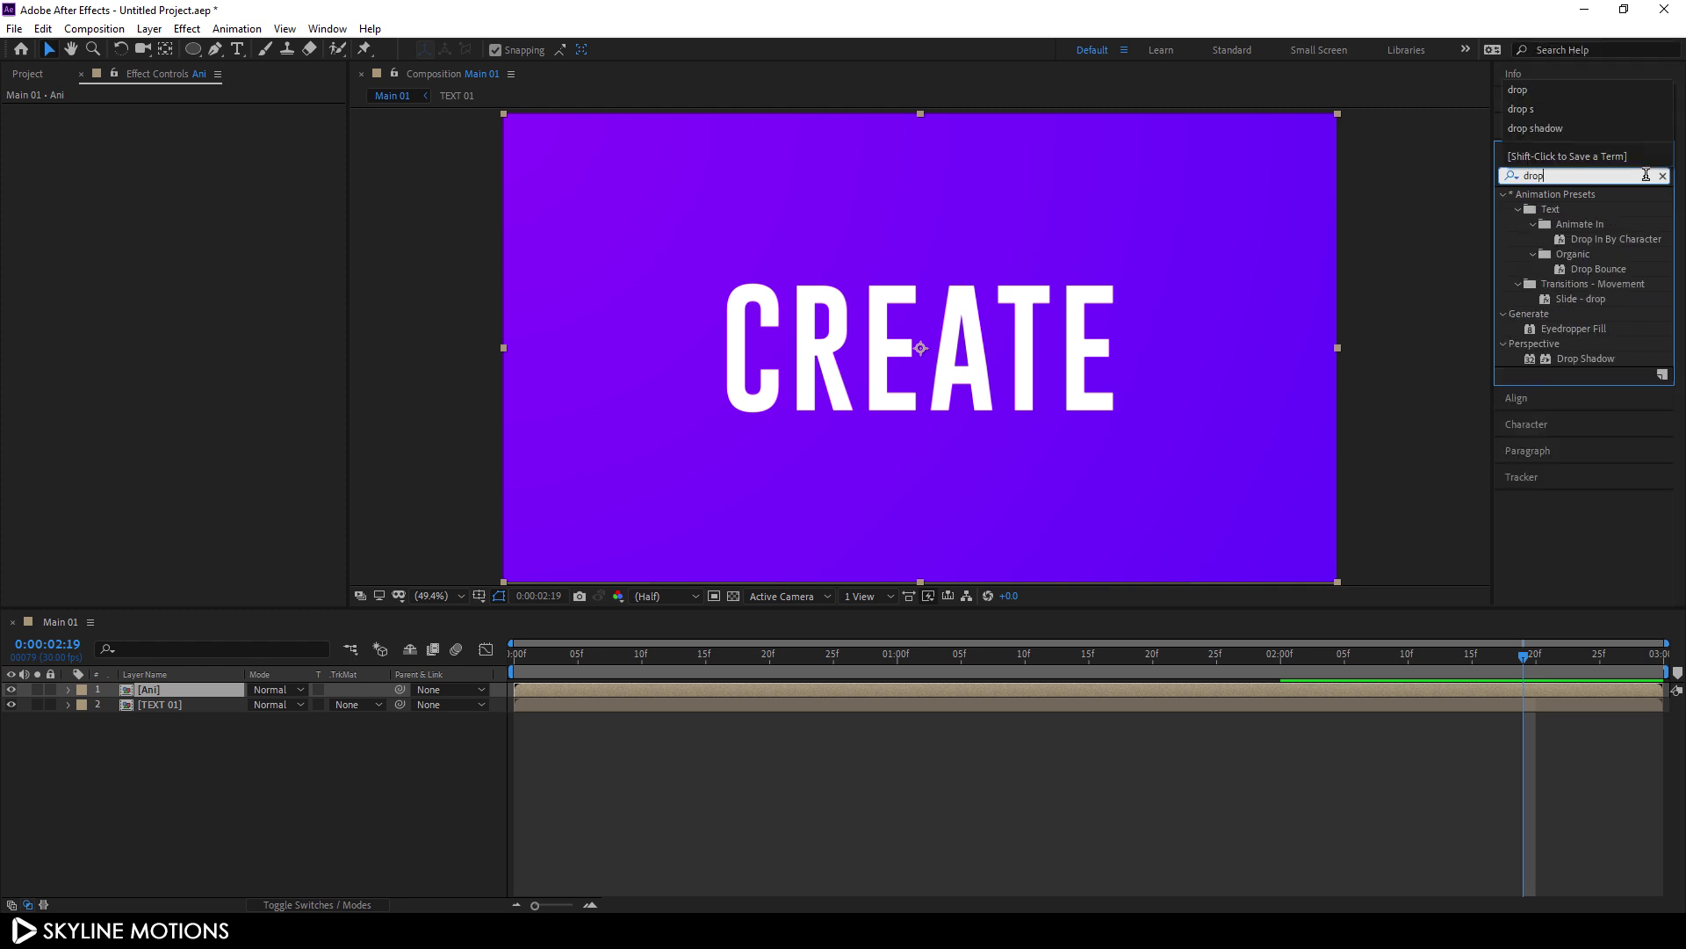
left_click_drag(1613, 360, 226, 690)
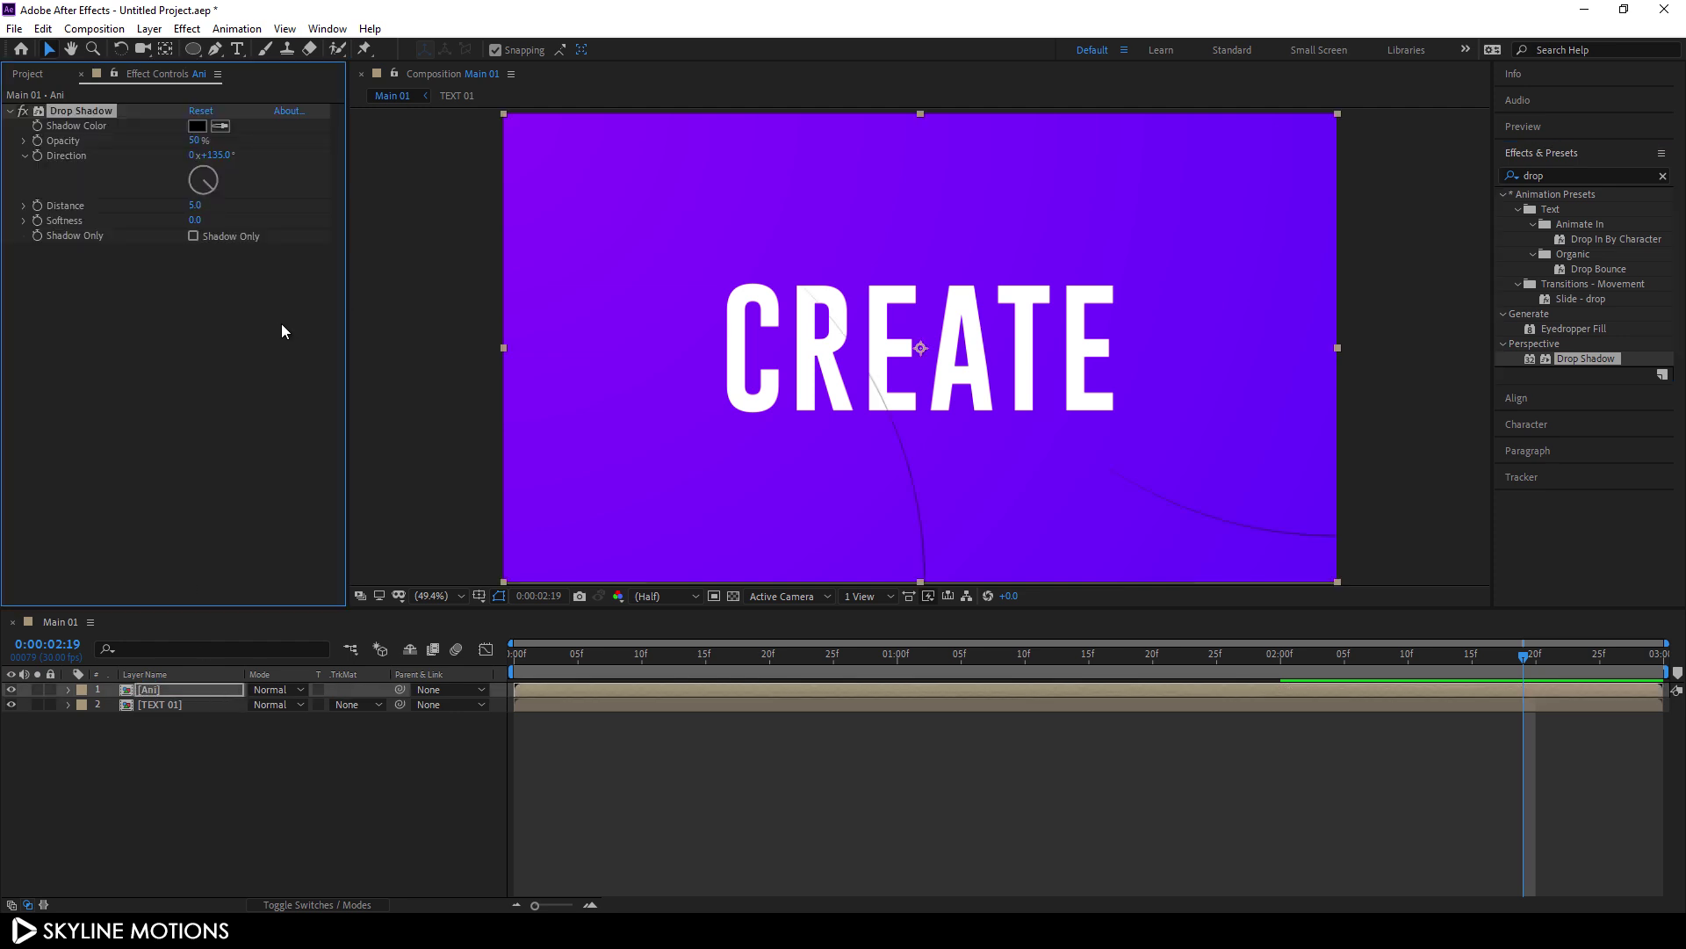
Step: Set the Drop Shadow's Distance to 0 and its Softness to 300
left_click(193, 205)
type("0")
key("Return")
left_click_drag(193, 220, 275, 226)
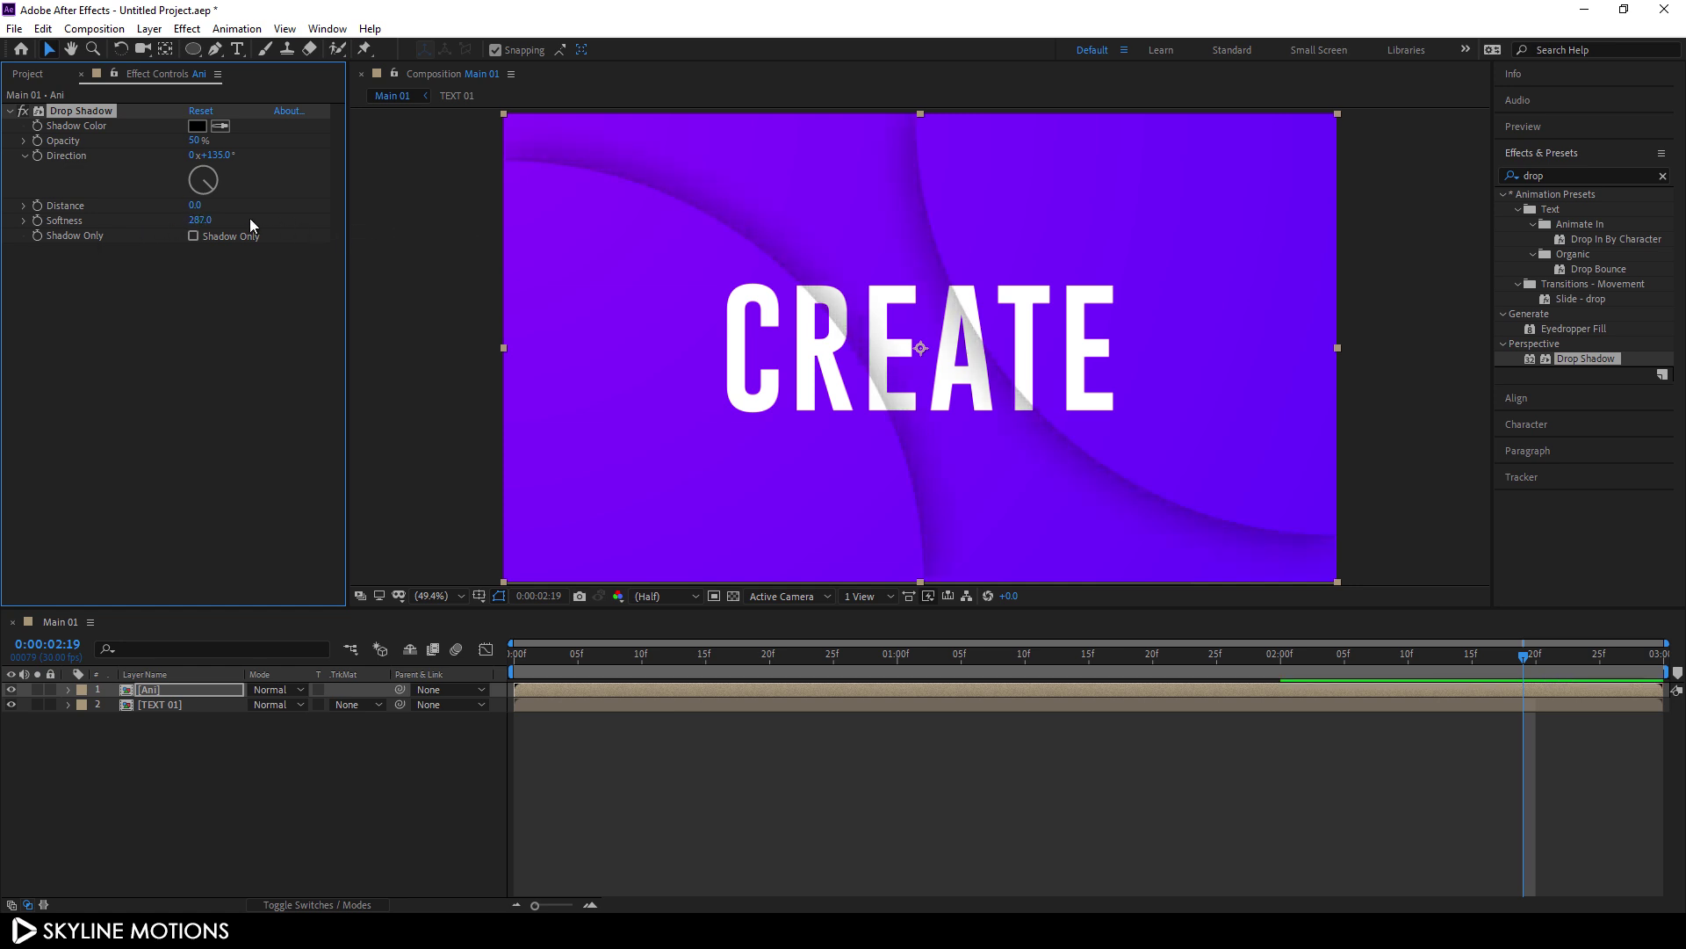
left_click(207, 220)
type("300")
key("Return")
Step: Preview the shadowed circle animation from 0:00:00:00
left_click_drag(653, 656, 93, 650)
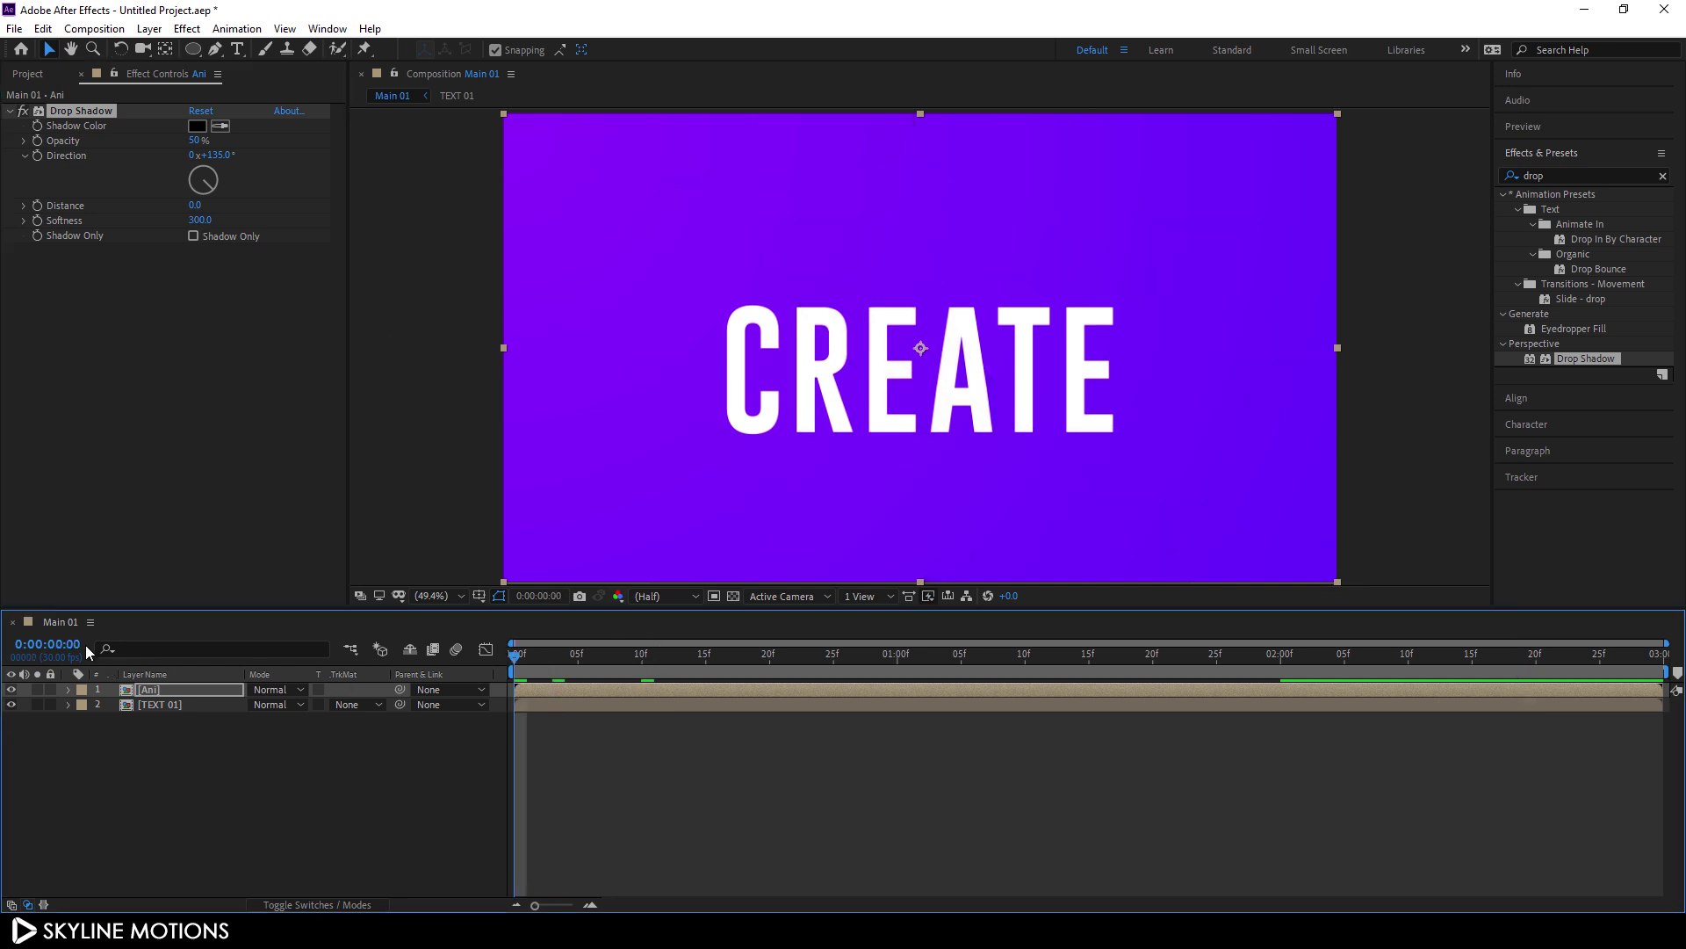
key("space")
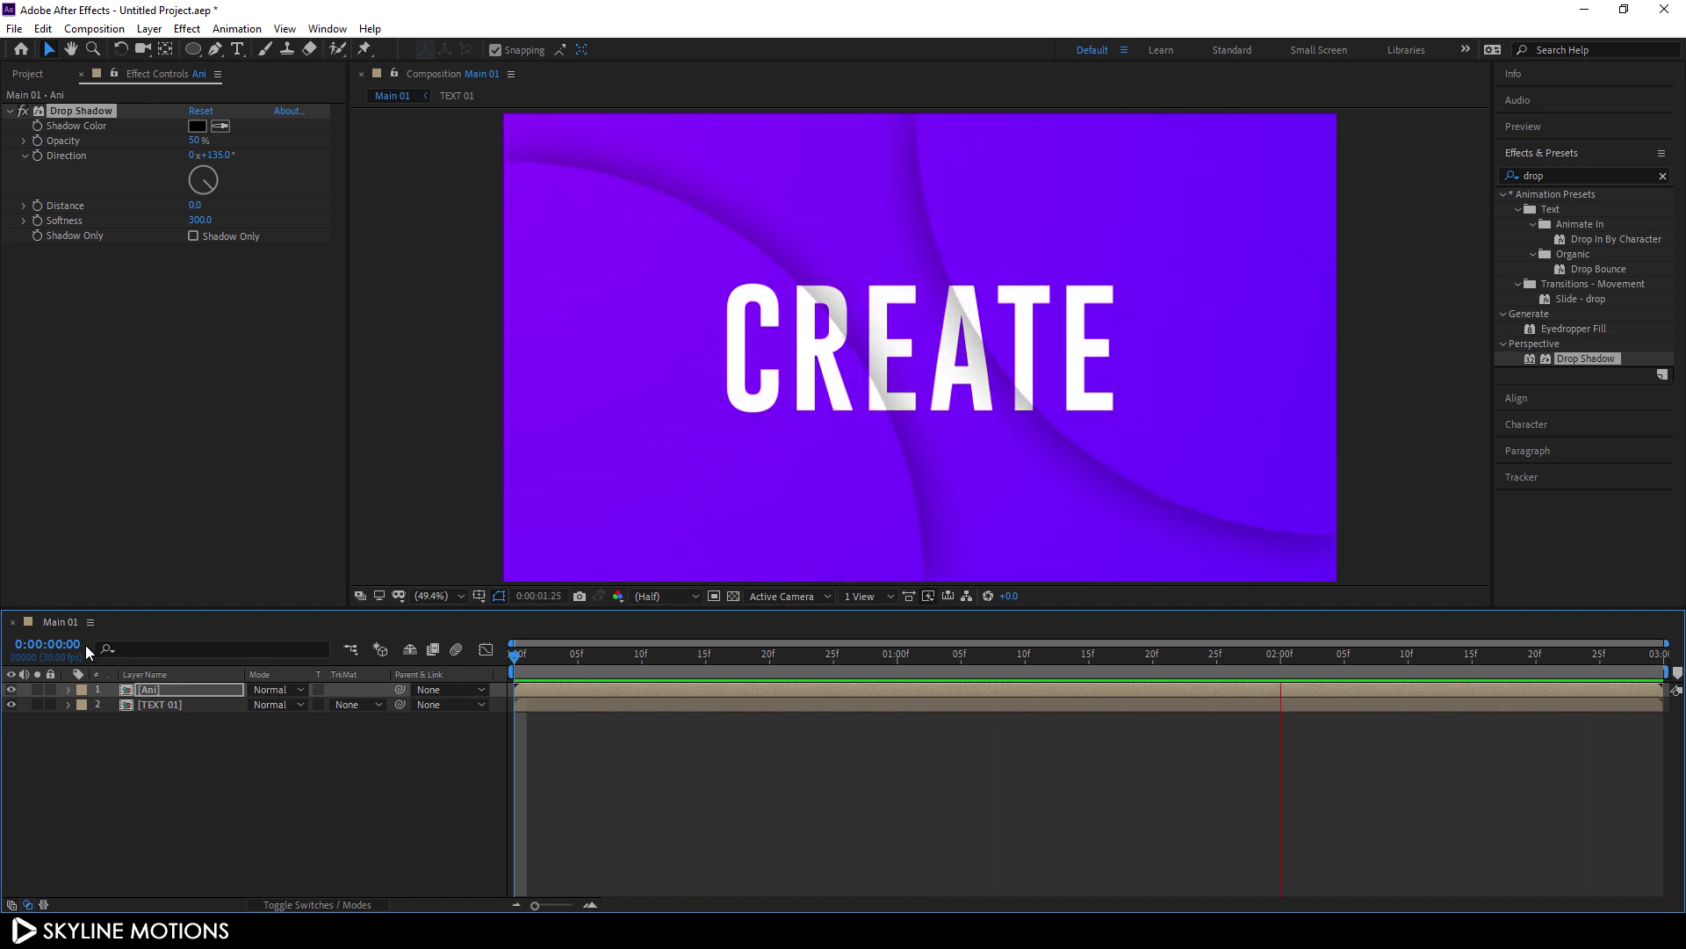
key("space")
Step: Pre-compose the Ani and TEXT 01 layers into a composition named Final
left_click_drag(148, 746, 204, 693)
right_click(203, 693)
left_click(301, 618)
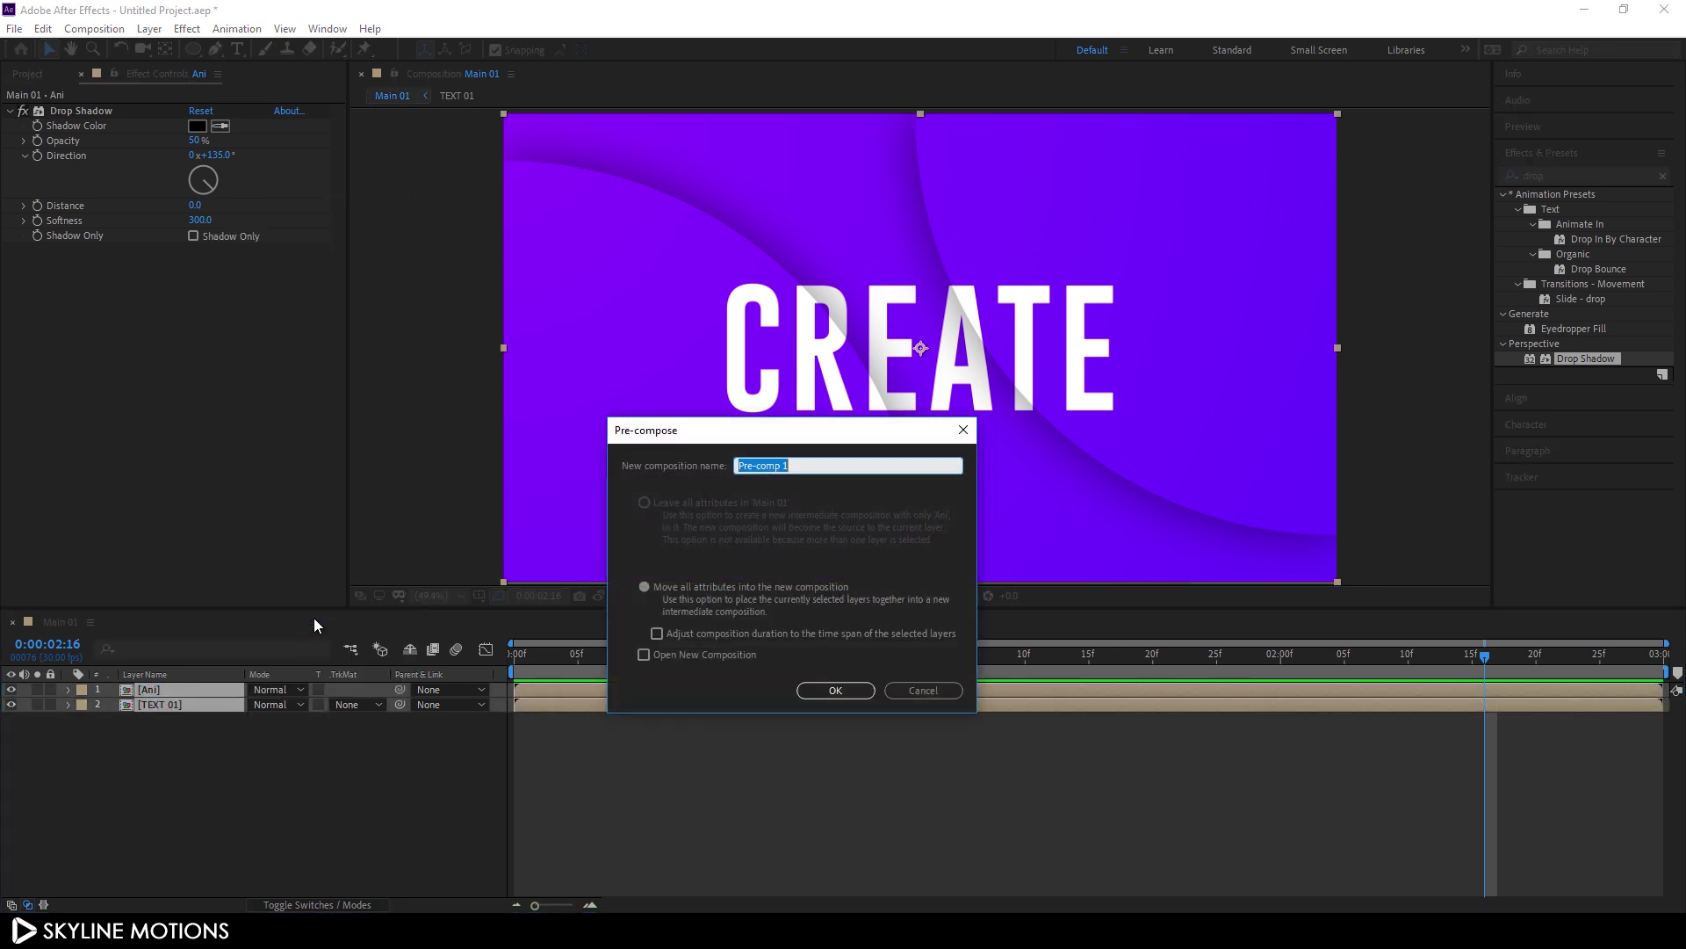
key("BackSpace")
type("Final")
left_click(858, 689)
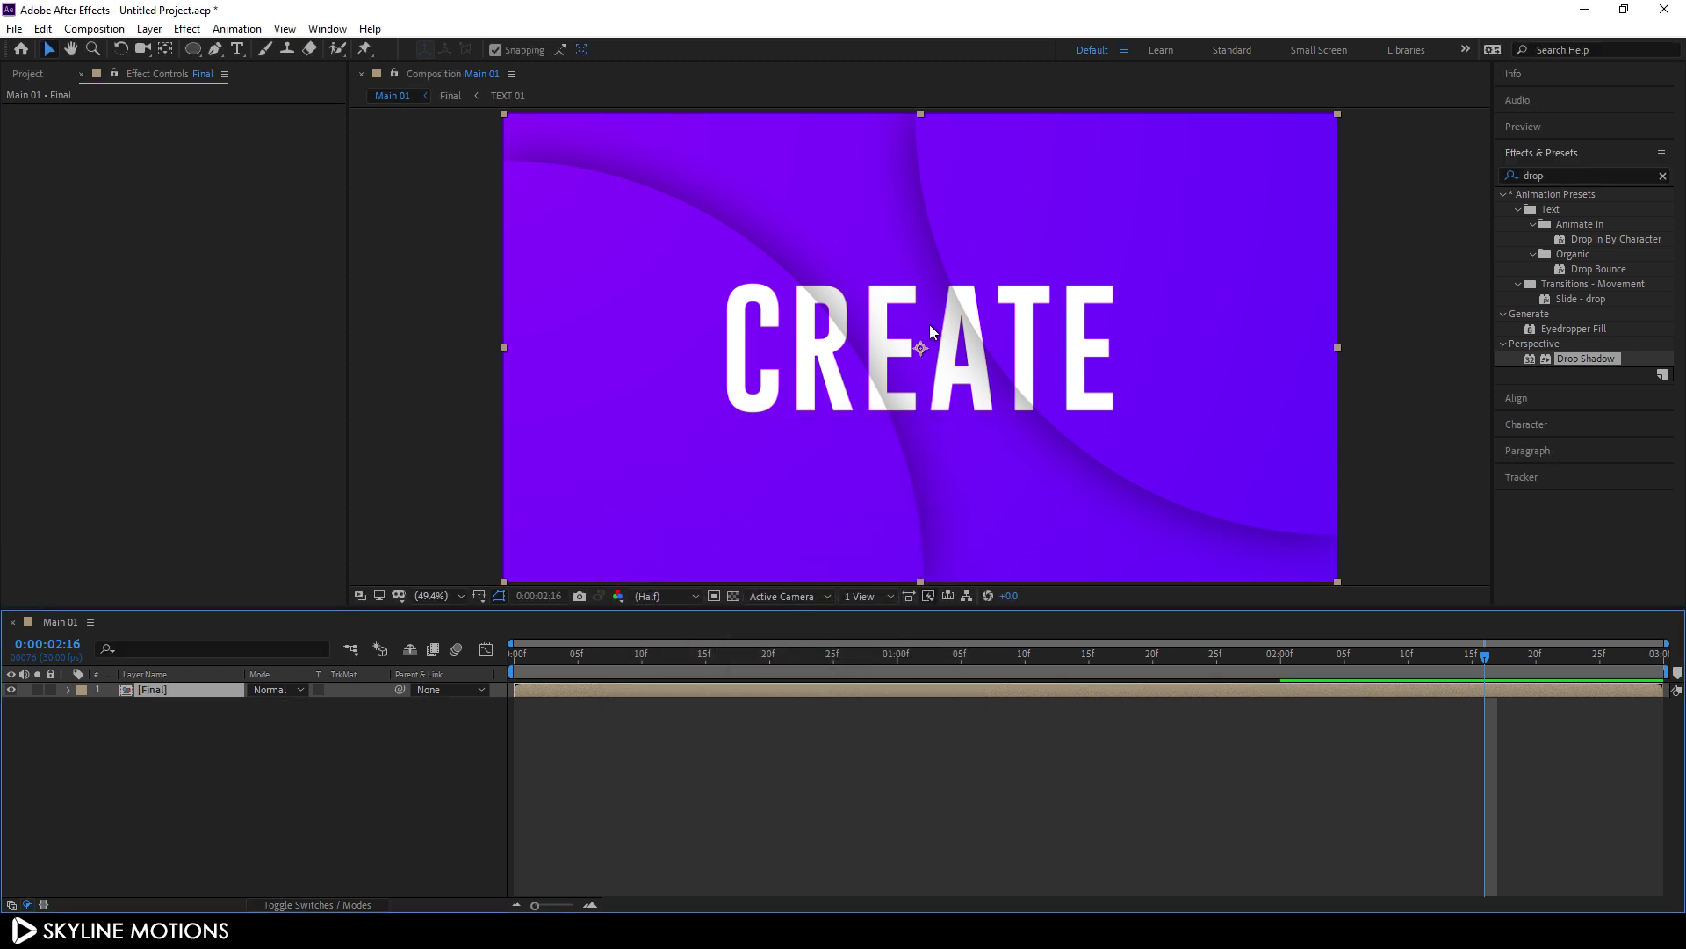
Step: Keyframe Final's Position at 960, 540 at 0:00:01:00, shifted straight down at 0:00:00:00, and back at 960, 540 at 0:00:02:00
left_click(897, 659)
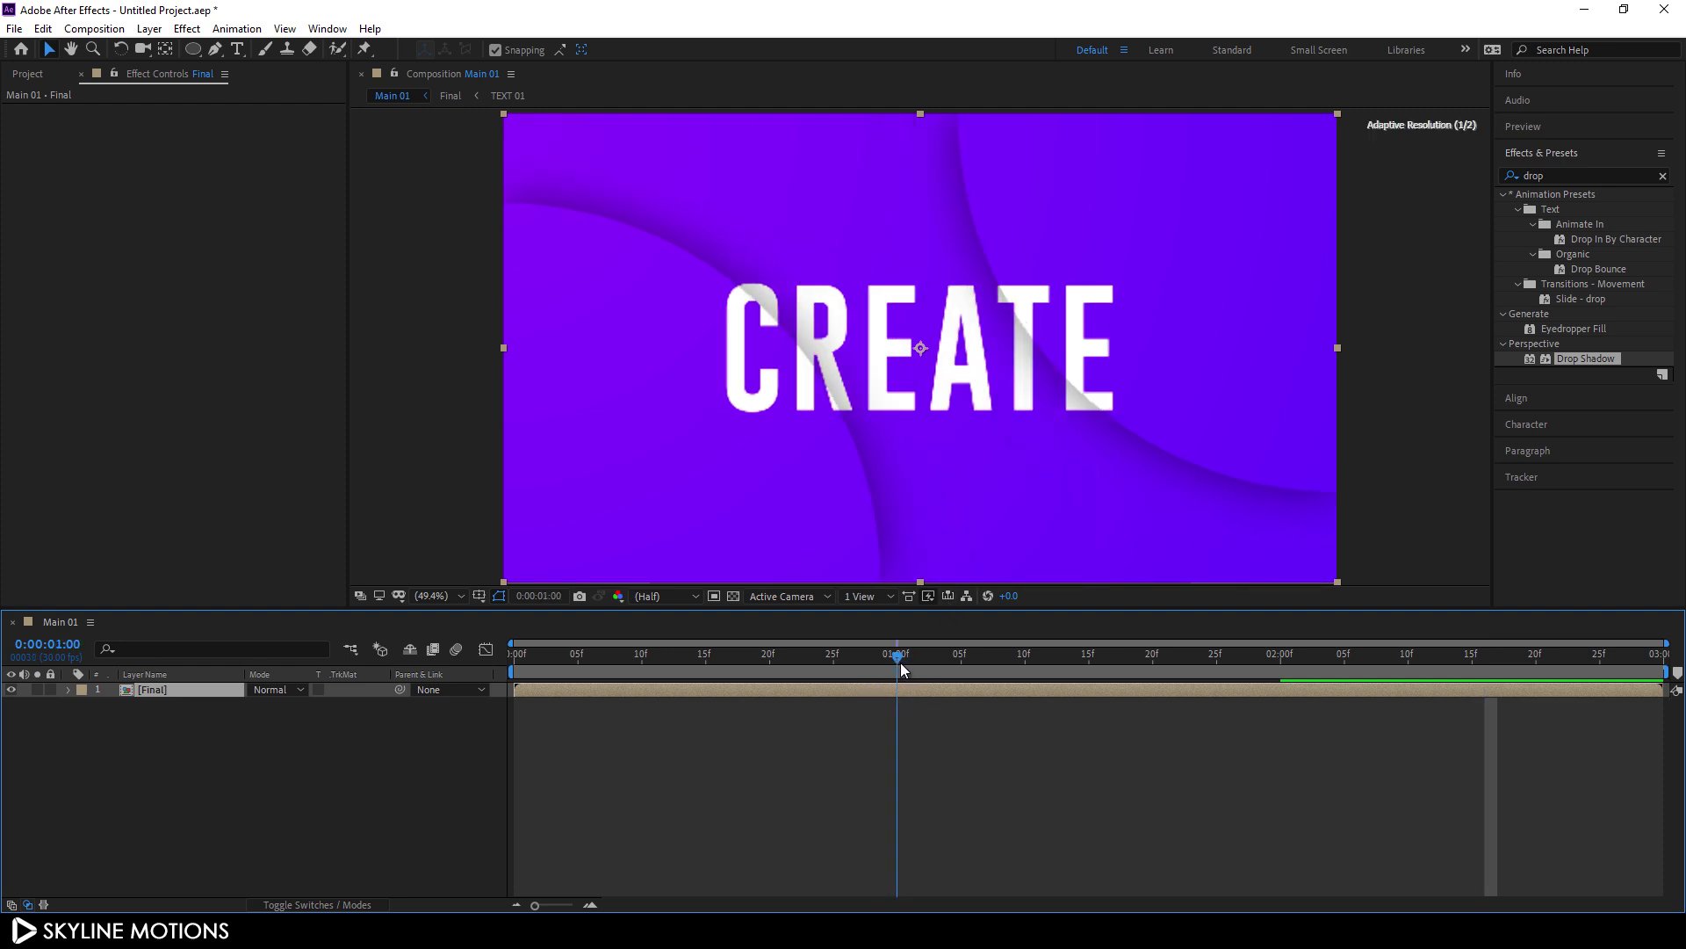
key("p")
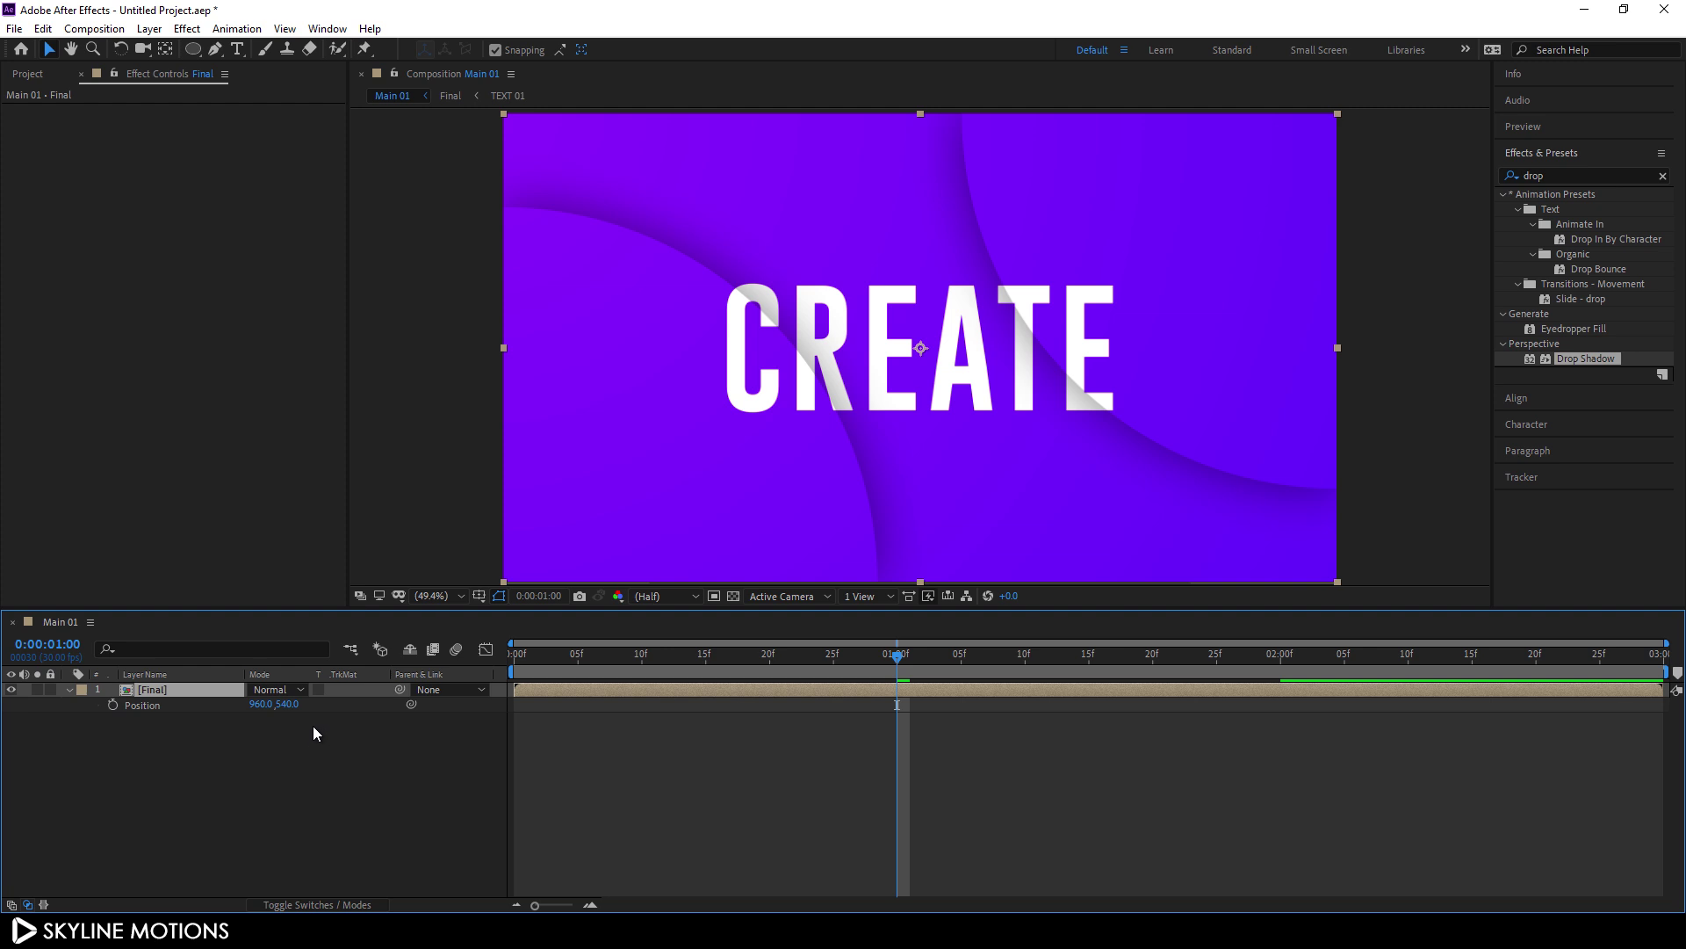
left_click(114, 708)
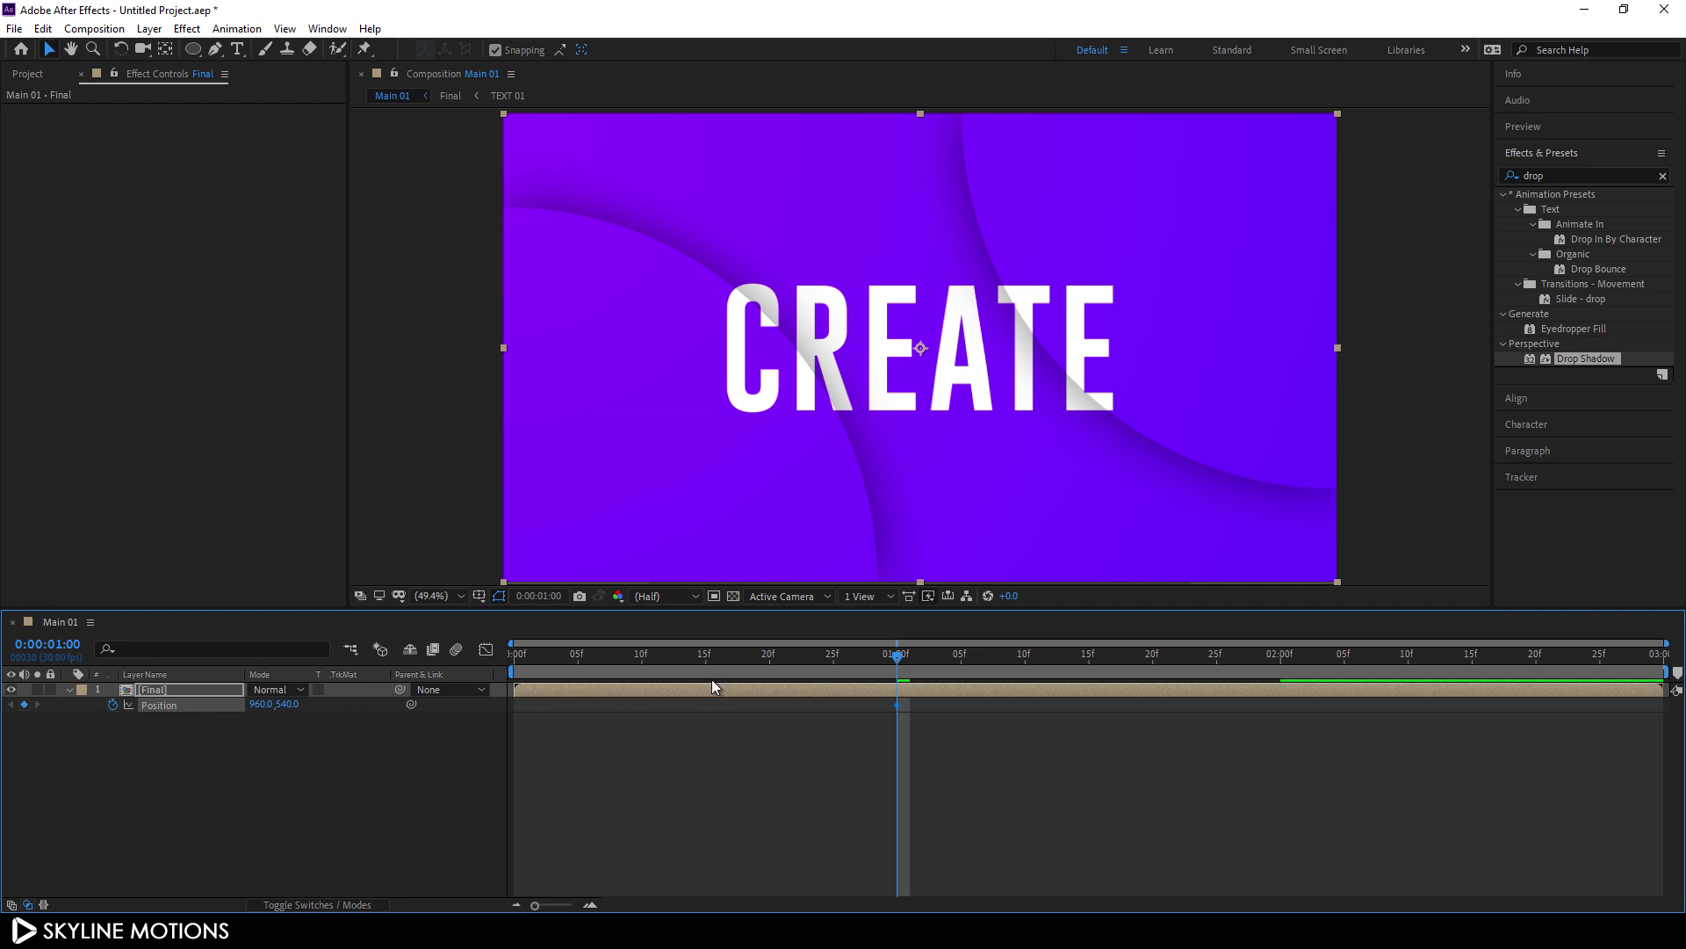
left_click_drag(845, 660, 446, 678)
left_click_drag(292, 710, 1224, 727)
left_click(1275, 661)
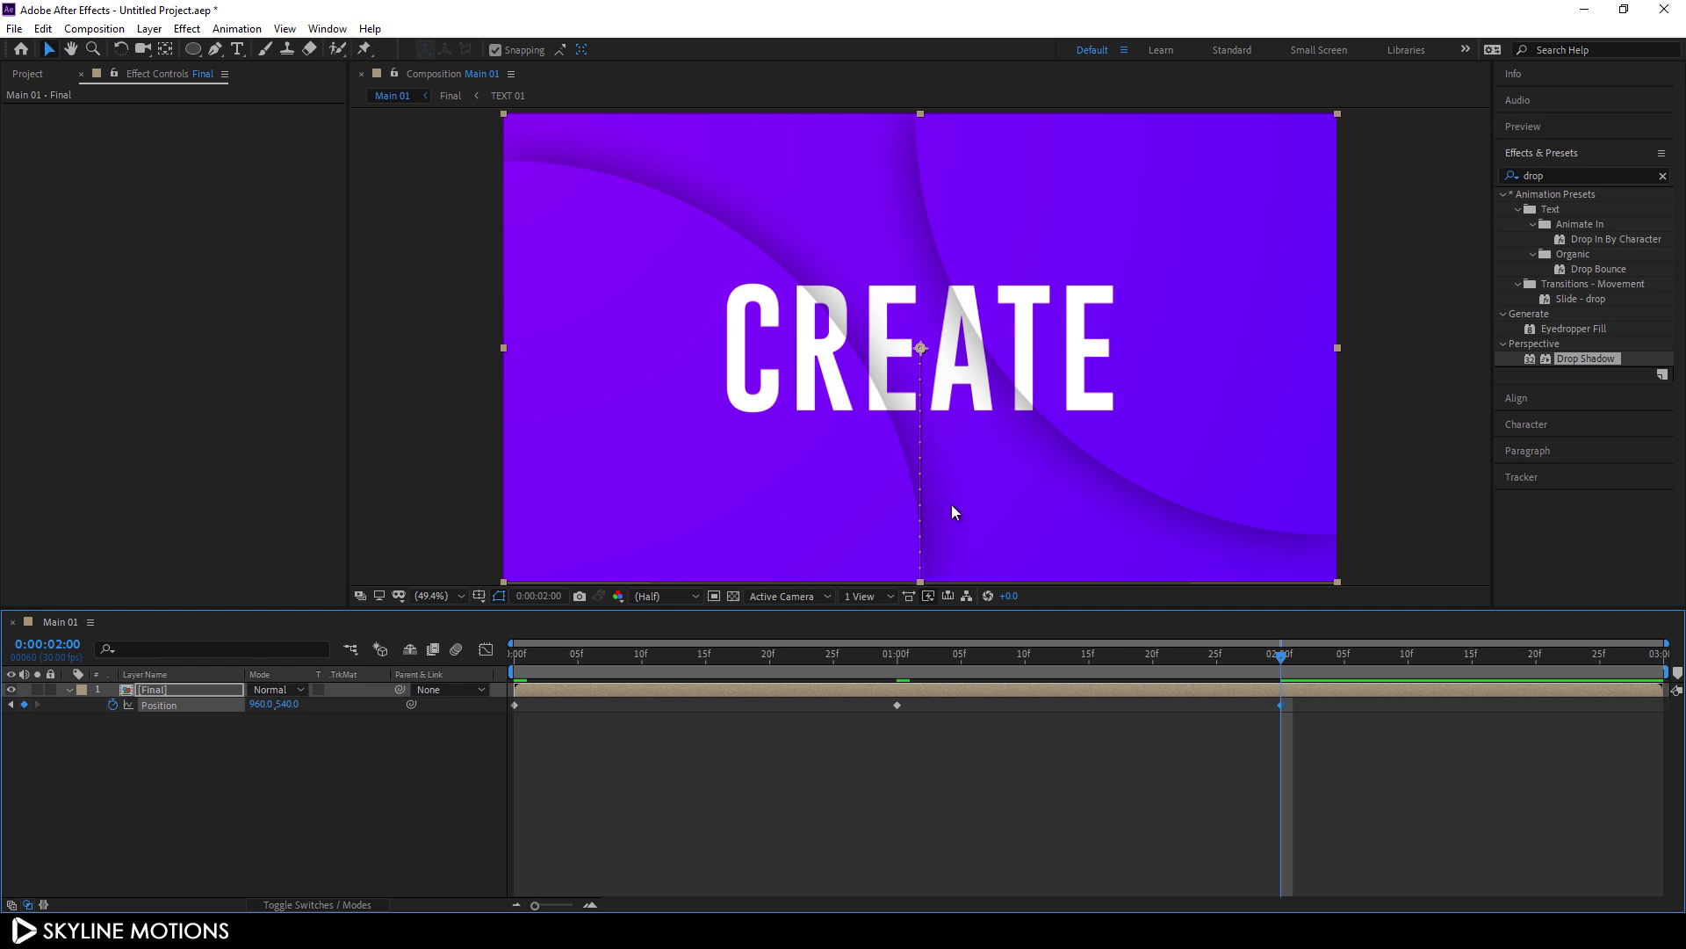
Step: Keyframe Final's Position at 960, -544 at 0:00:02:29
key("space")
left_click_drag(294, 707, 228, 705)
left_click_drag(44, 676, 51, 677)
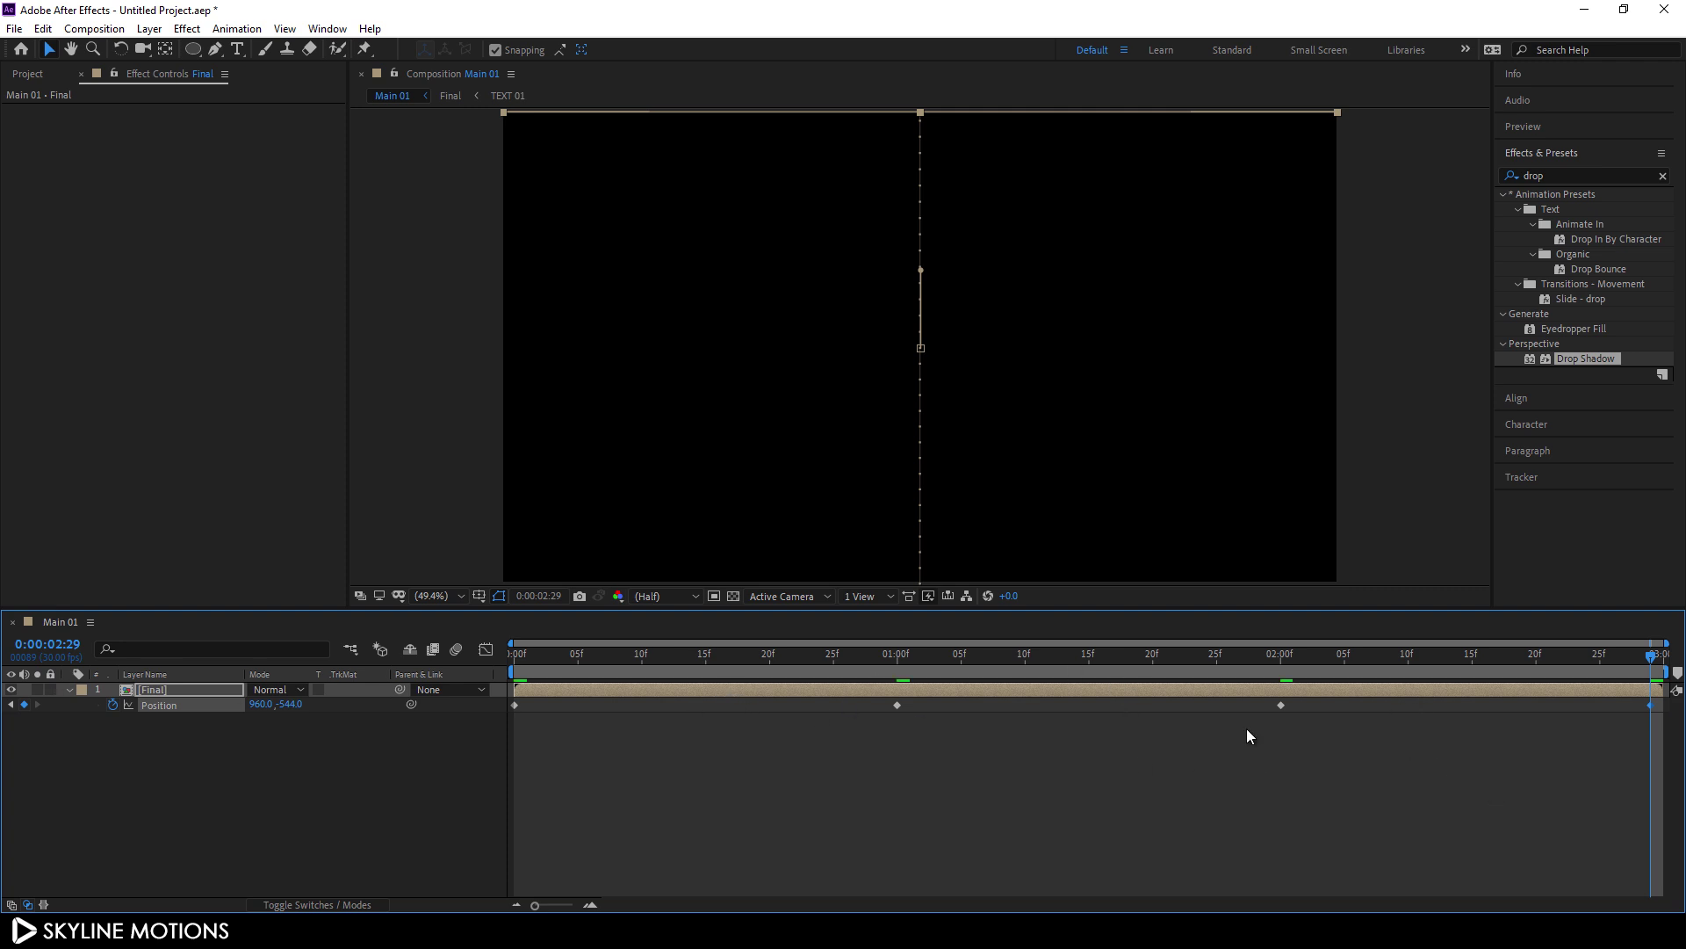
Step: Easy-ease all of Final's Position keyframes and shape the speed graph to peak sharply at the first and last keyframes
left_click_drag(1204, 720, 510, 730)
left_click(485, 650)
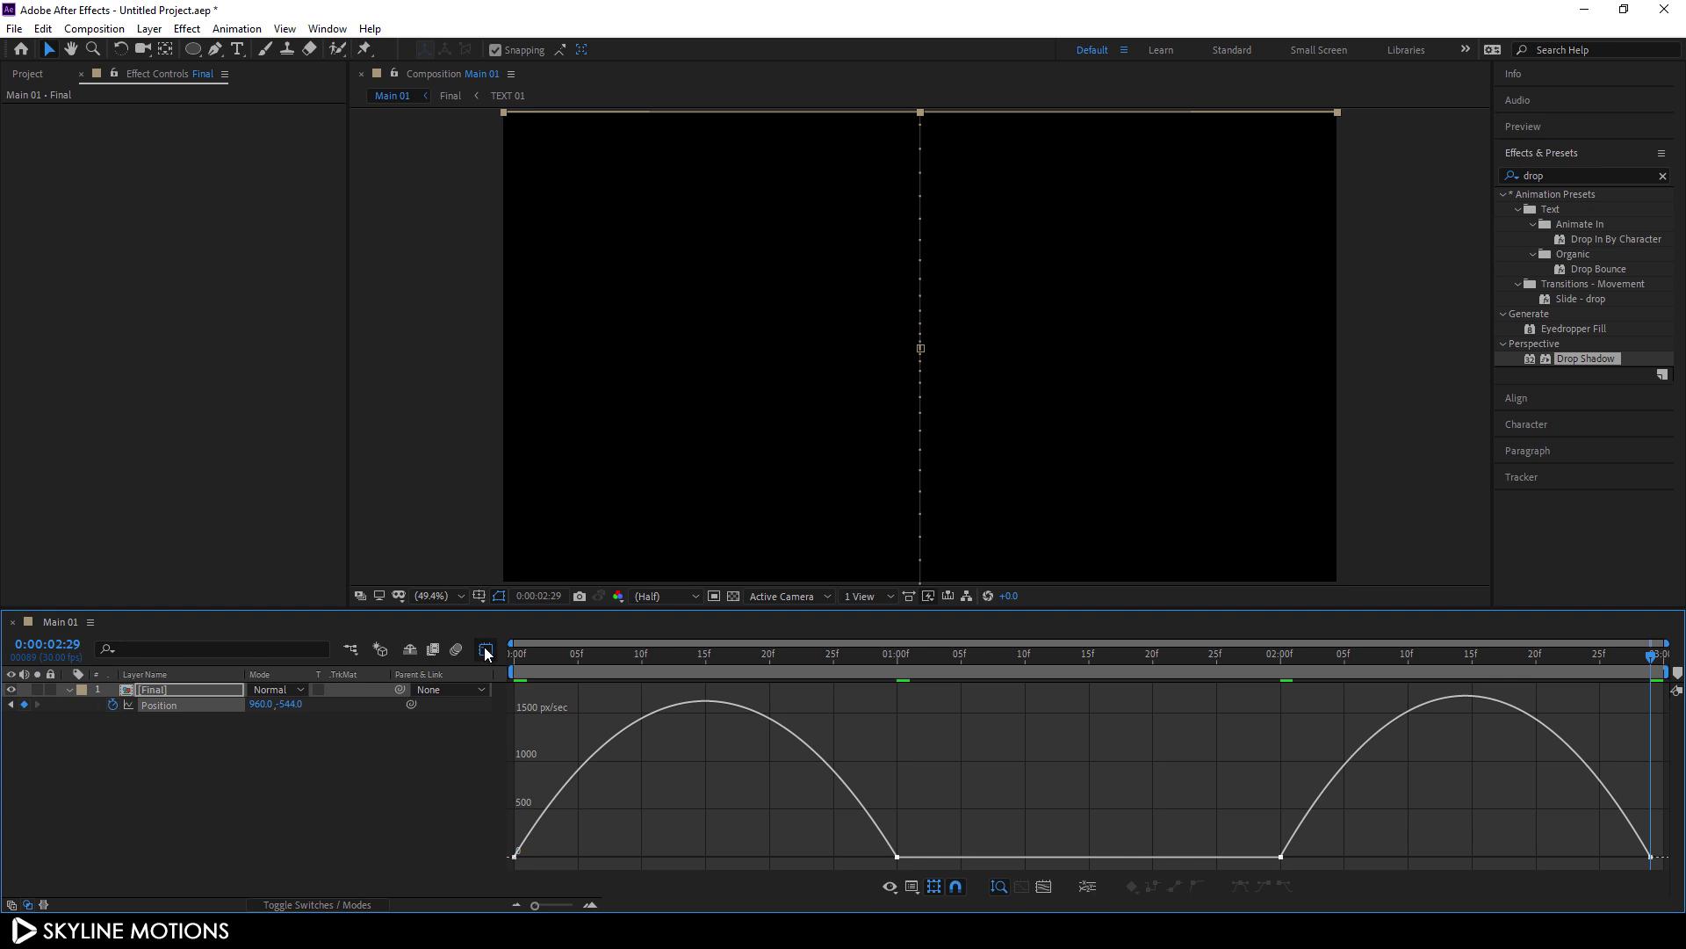
left_click_drag(882, 862, 485, 862)
left_click_drag(1239, 831, 1646, 856)
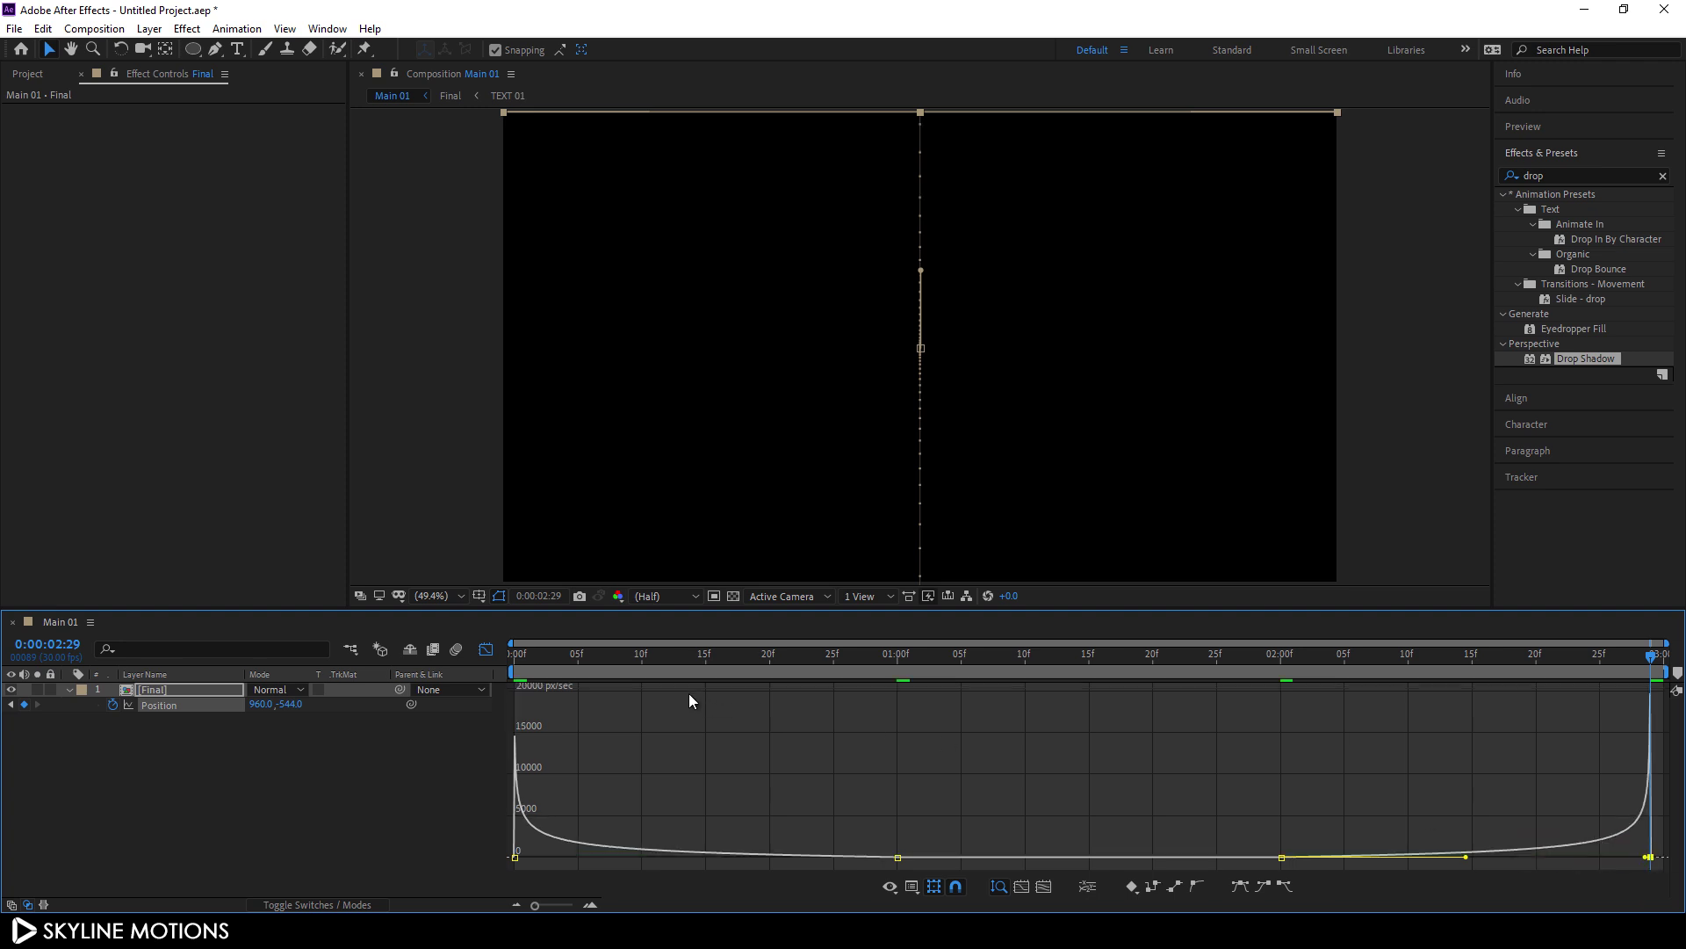
left_click(486, 650)
Step: Preview Final's sliding motion from 0:00:00:00 and check the uncovered area around 0:00:00:08
left_click_drag(704, 653, 430, 655)
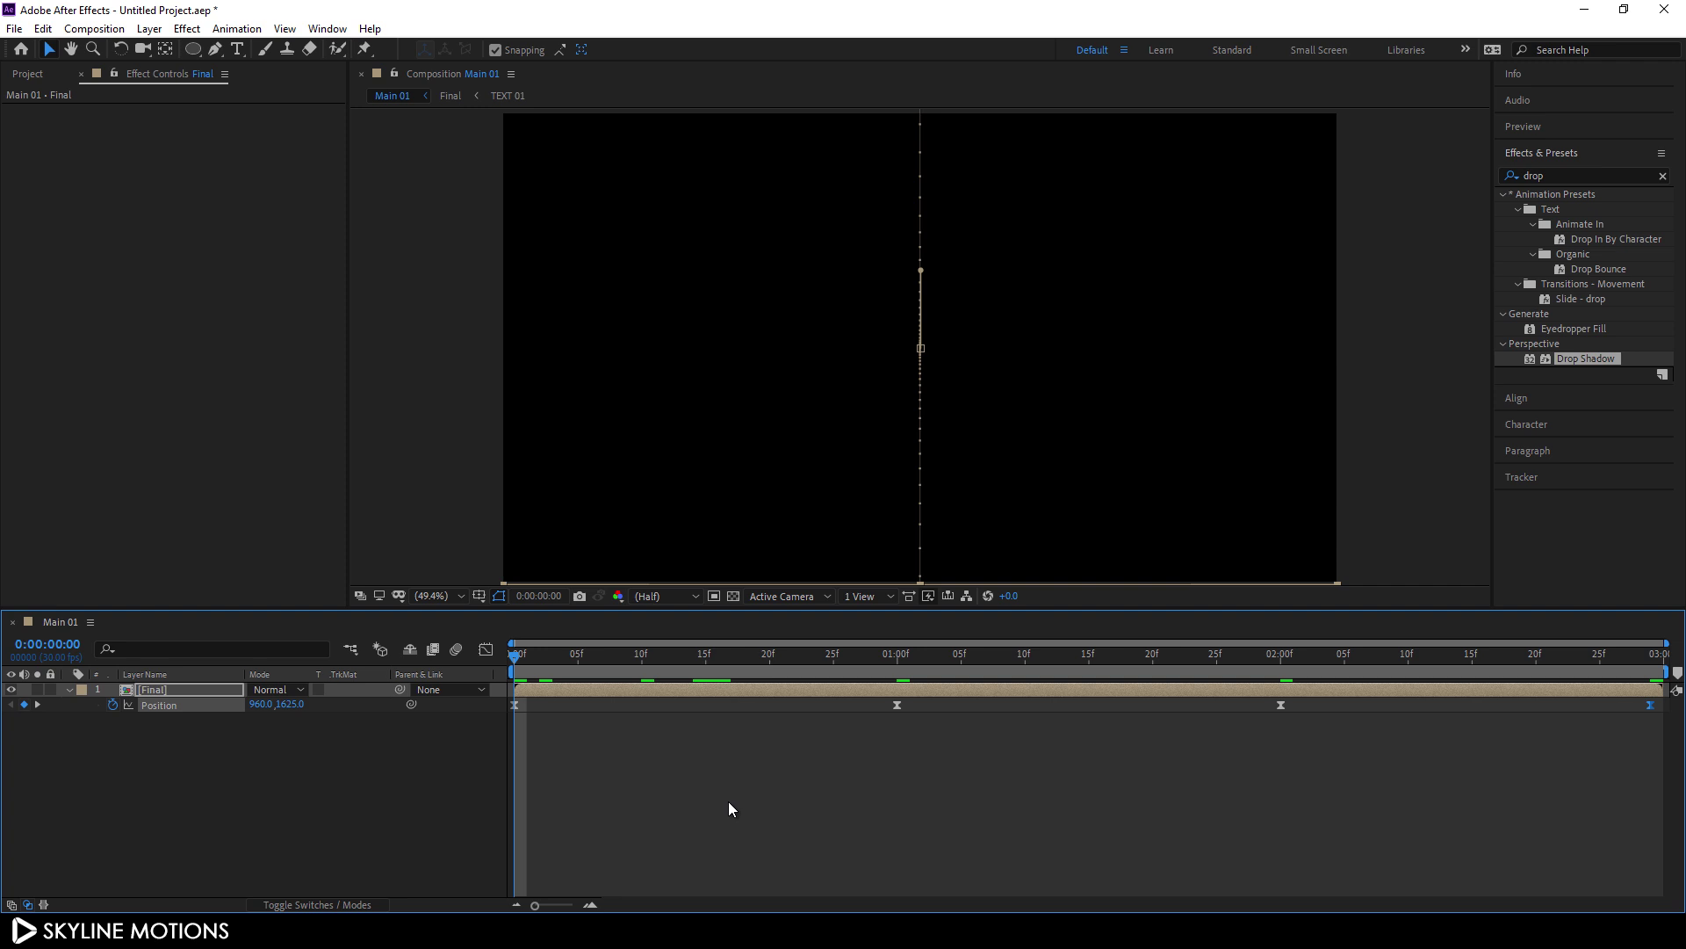
key("space")
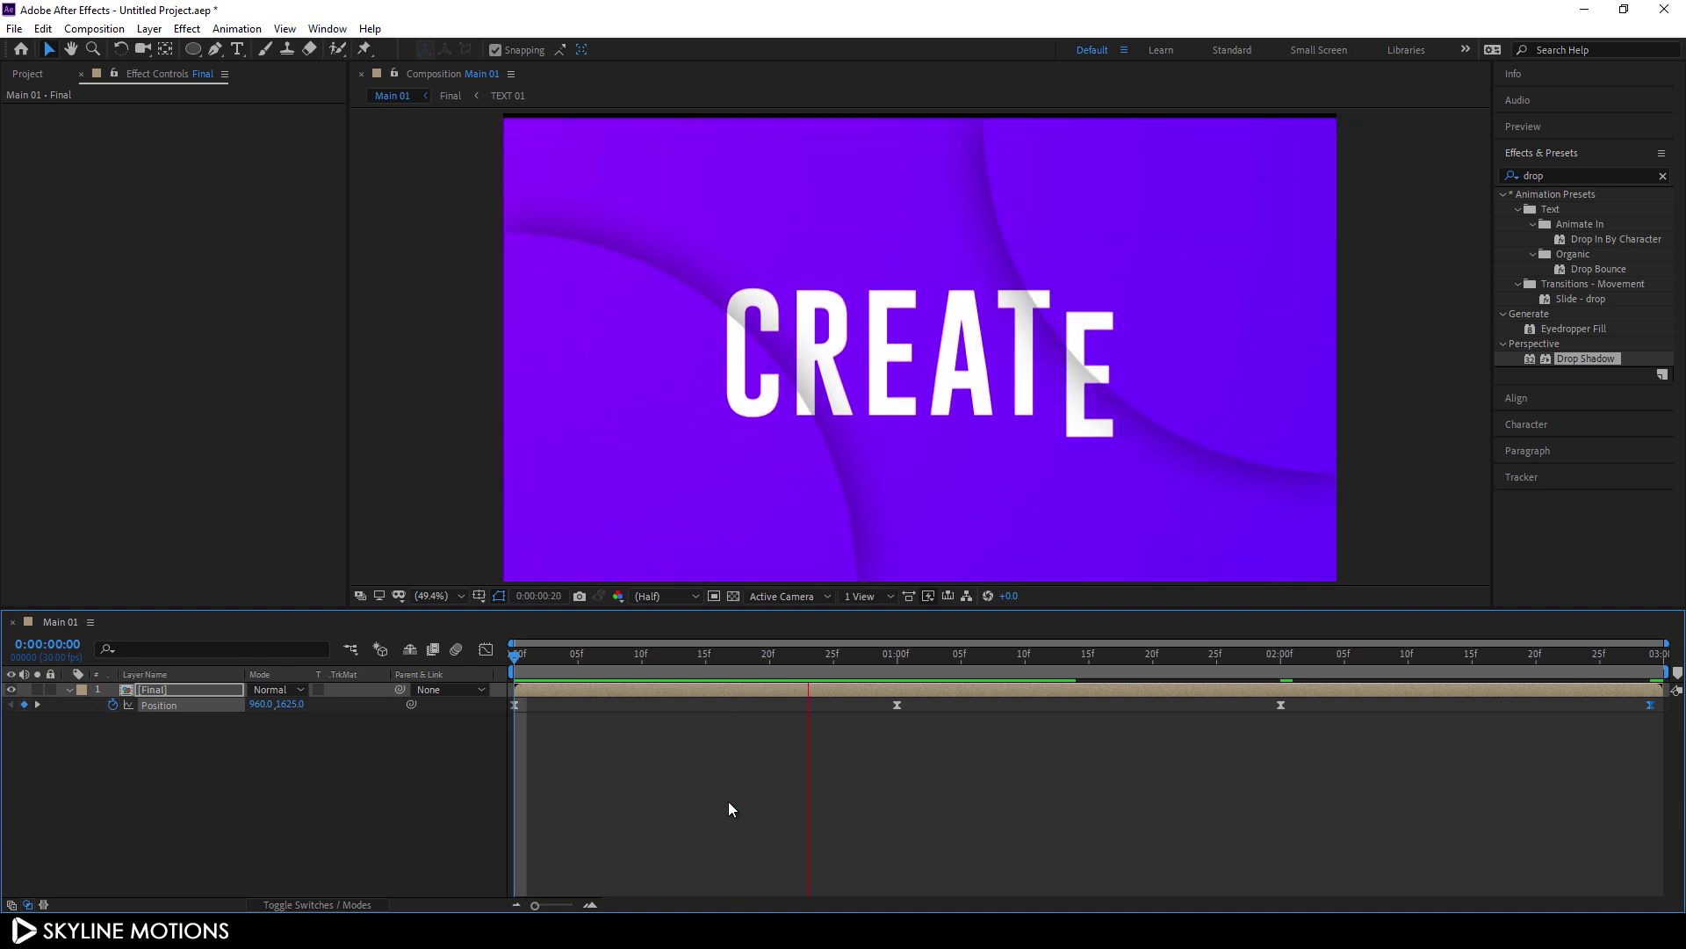
key("space")
left_click_drag(935, 671, 614, 656)
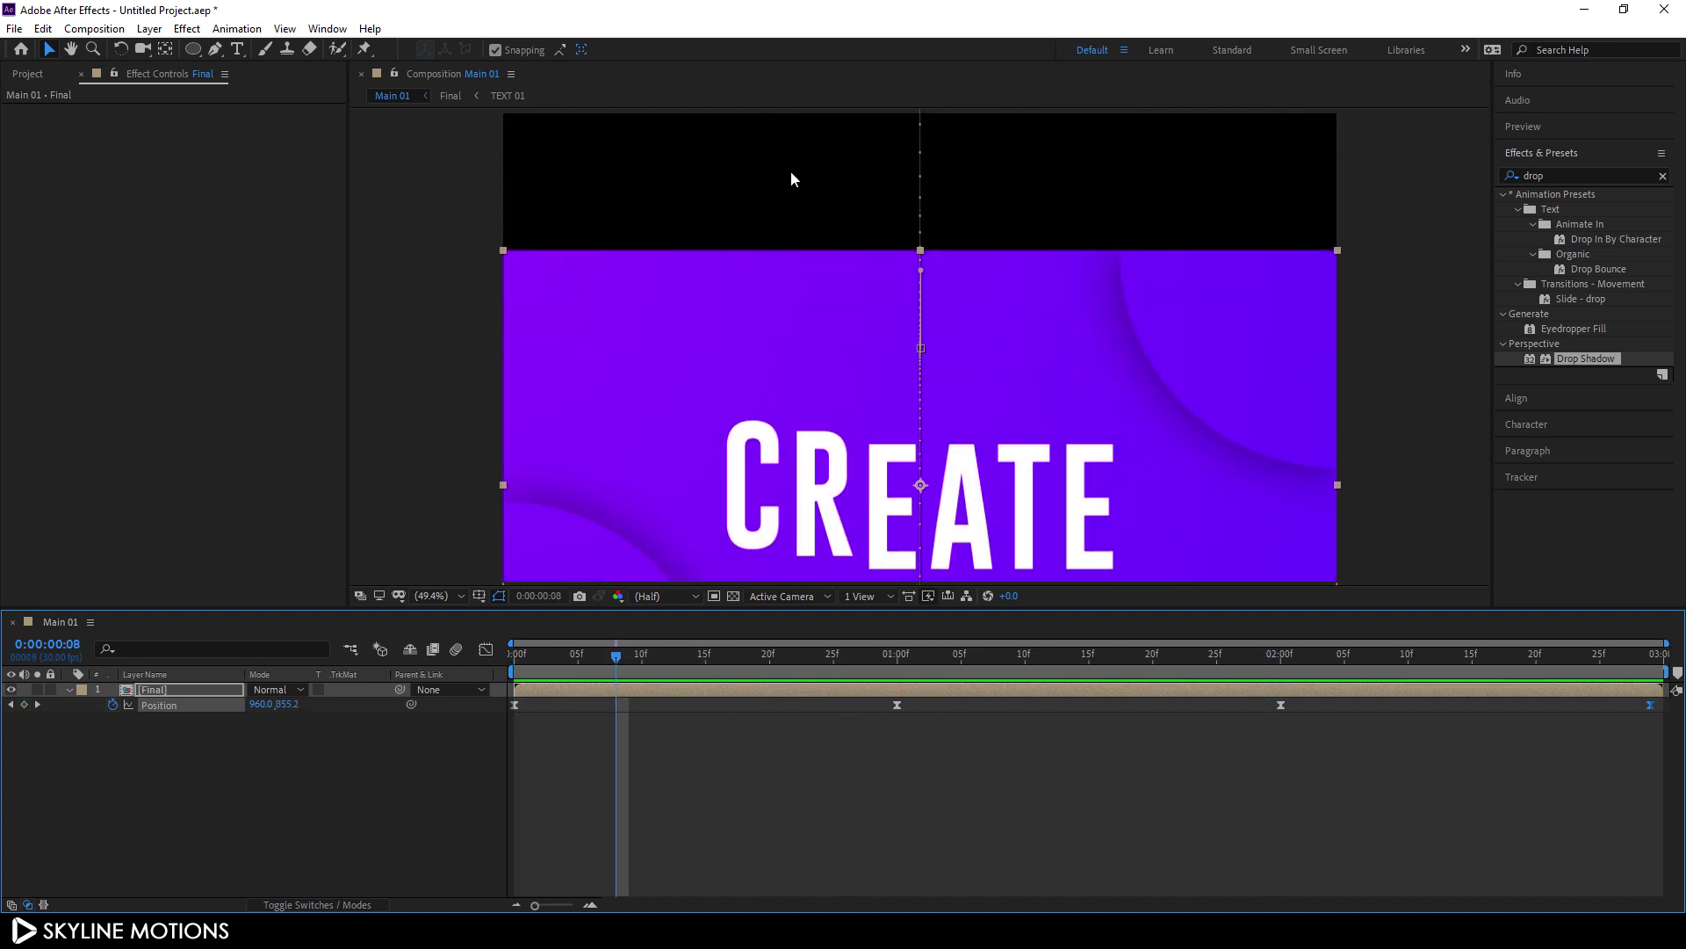
Step: Collapse Final's properties and apply the Motion Tile effect to the Final layer
left_click(197, 687)
left_click(67, 689)
left_click(1655, 177)
left_click(1656, 176)
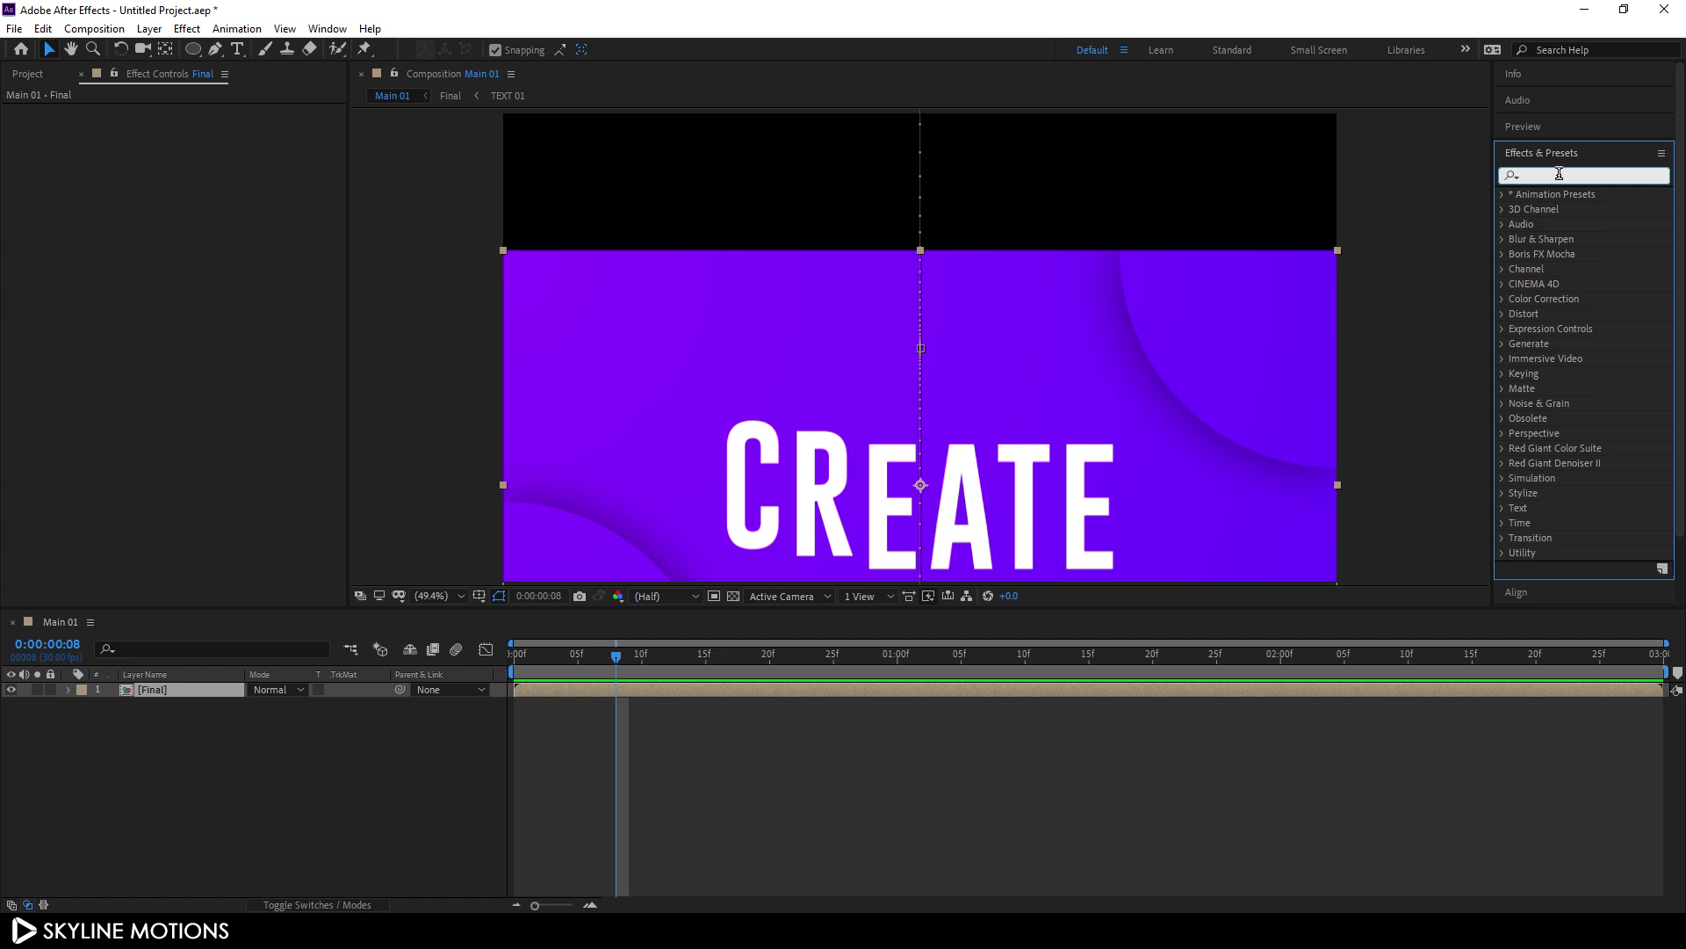
type("motion")
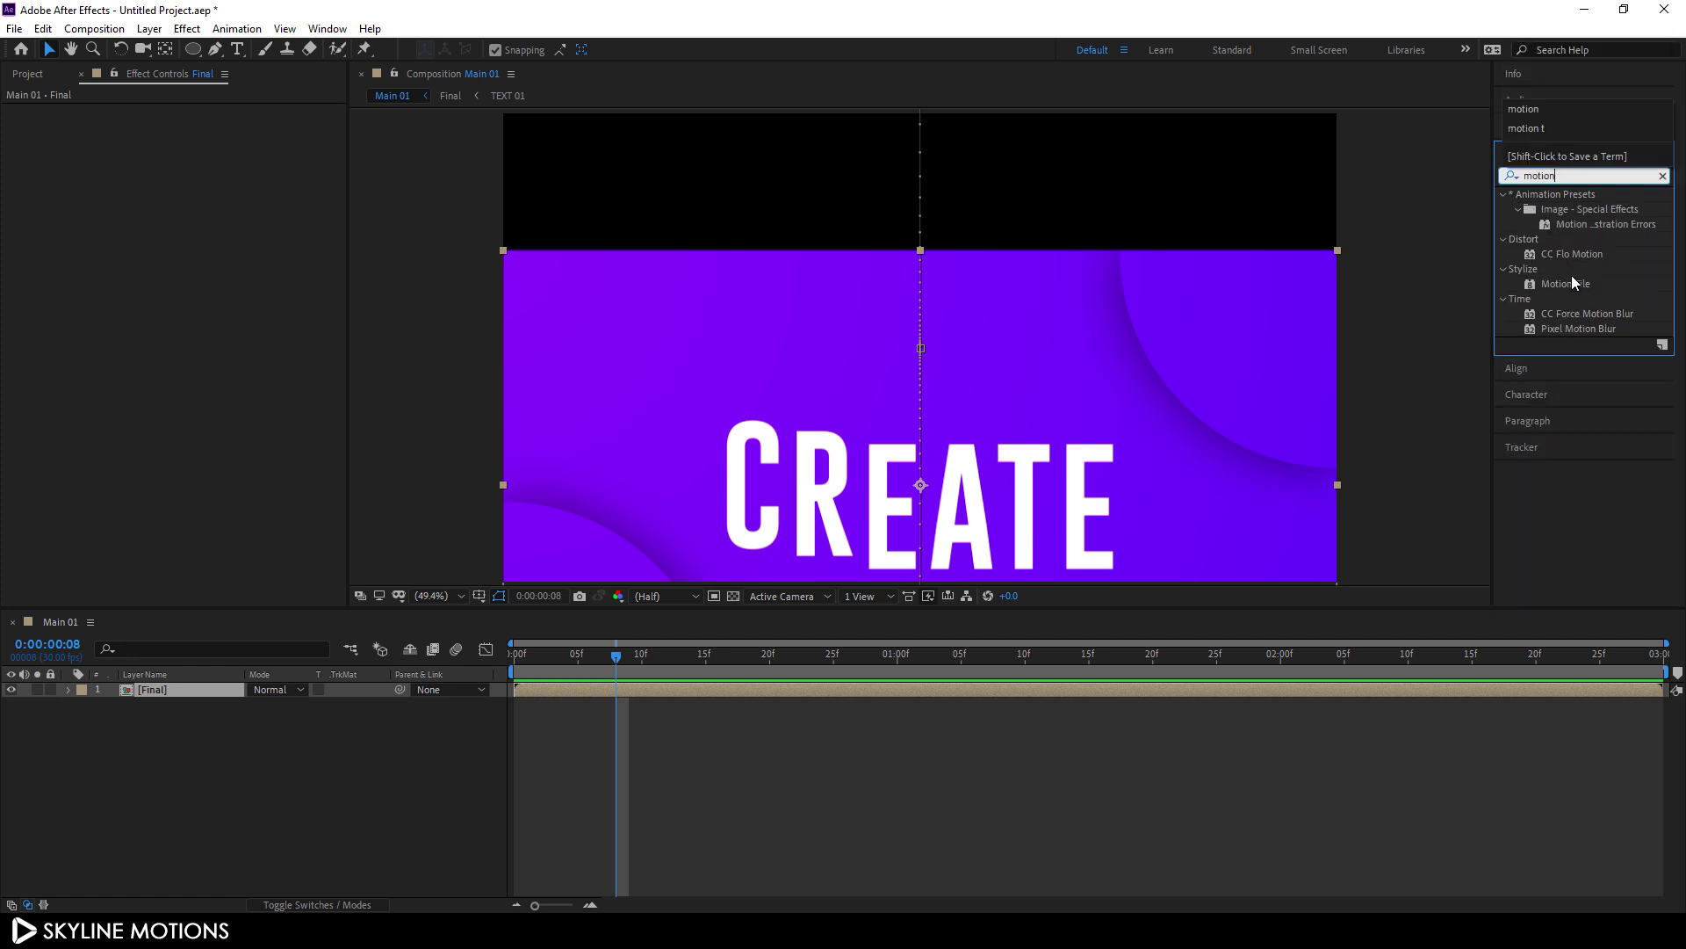
left_click_drag(1566, 283, 212, 690)
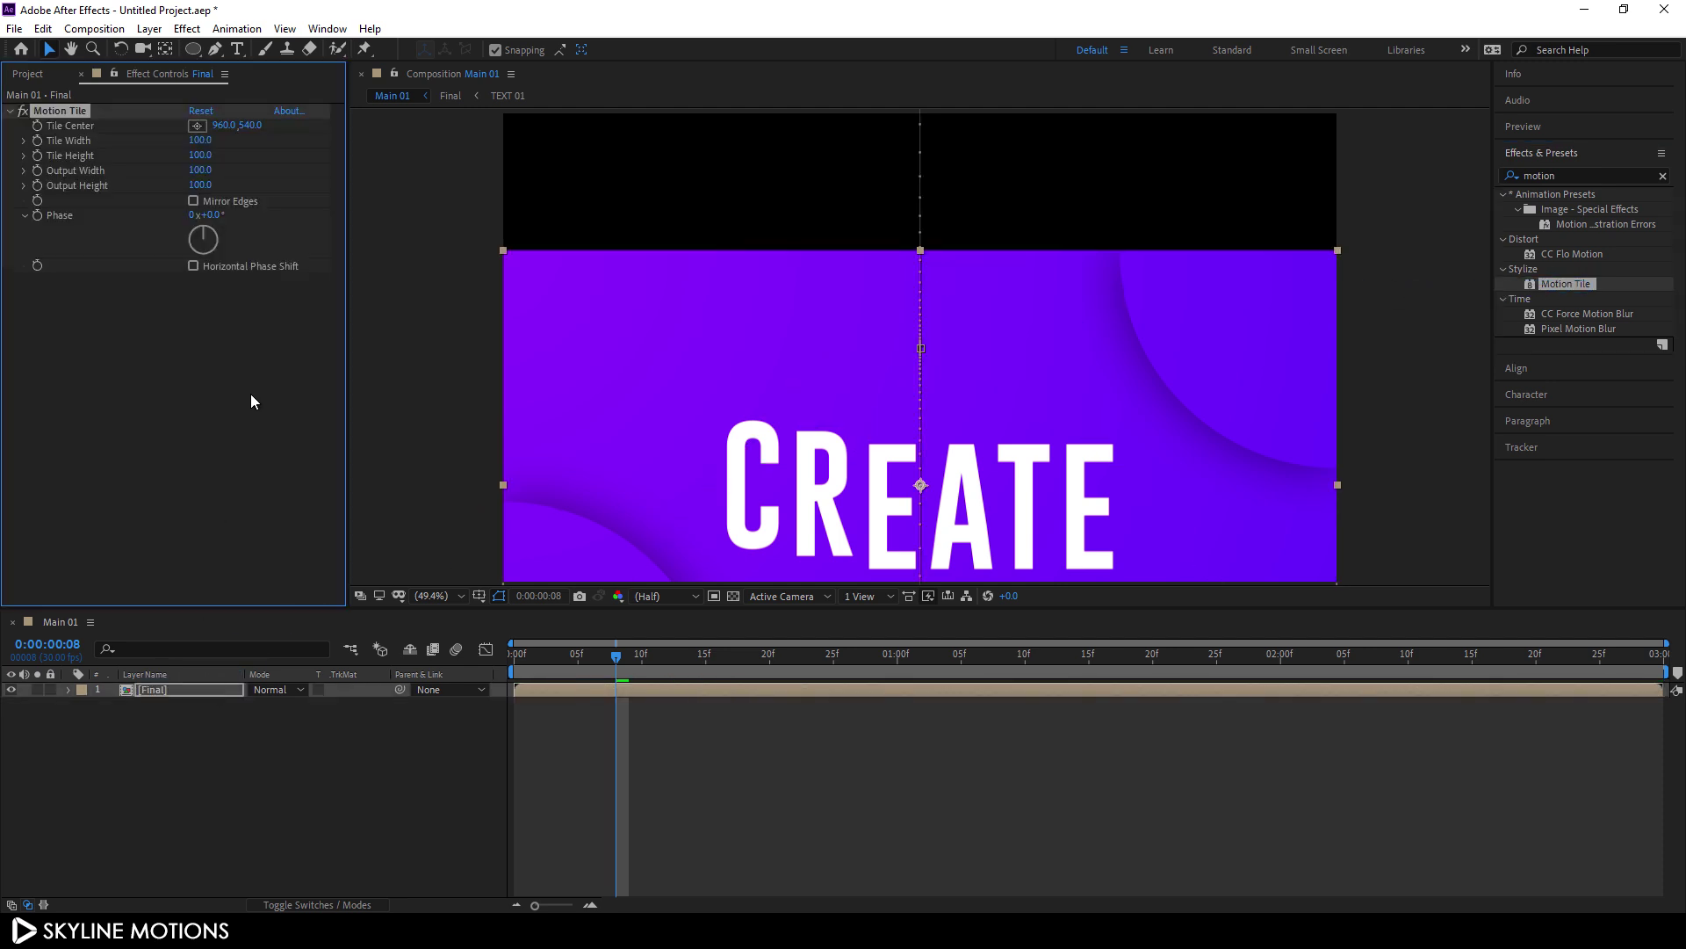
Step: Set the Motion Tile's Output Height to 300 and enable Mirror Edges, checking the result along the timeline
left_click_drag(200, 185, 201, 185)
left_click(200, 184)
type("300")
key("Return")
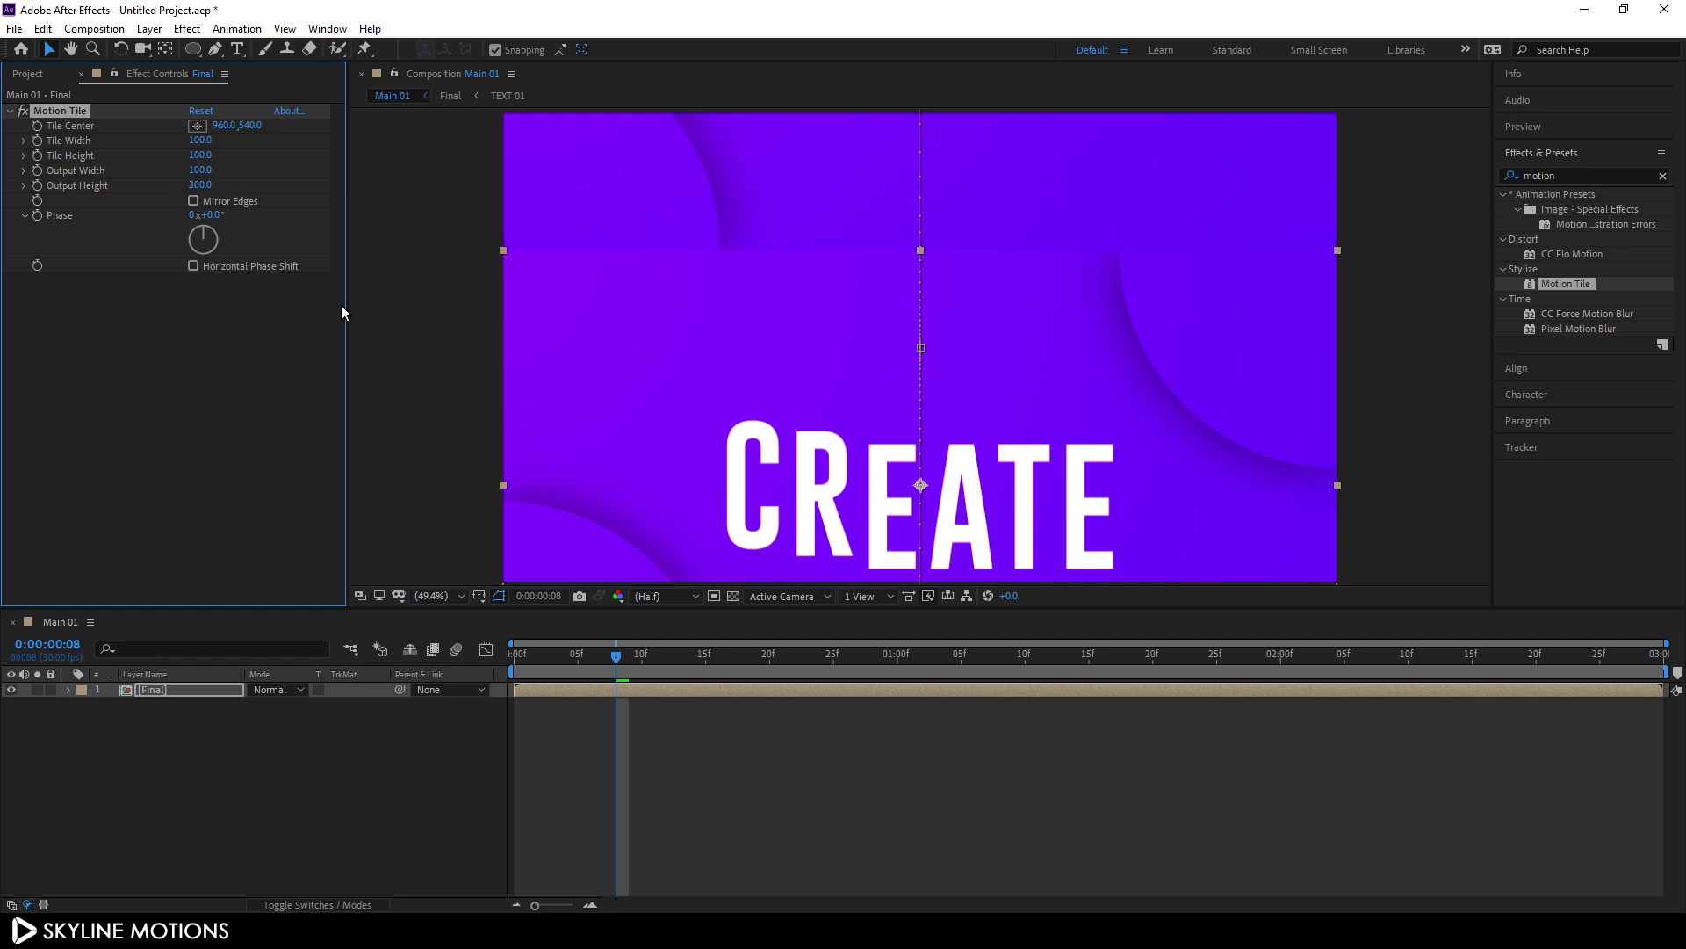
left_click(193, 200)
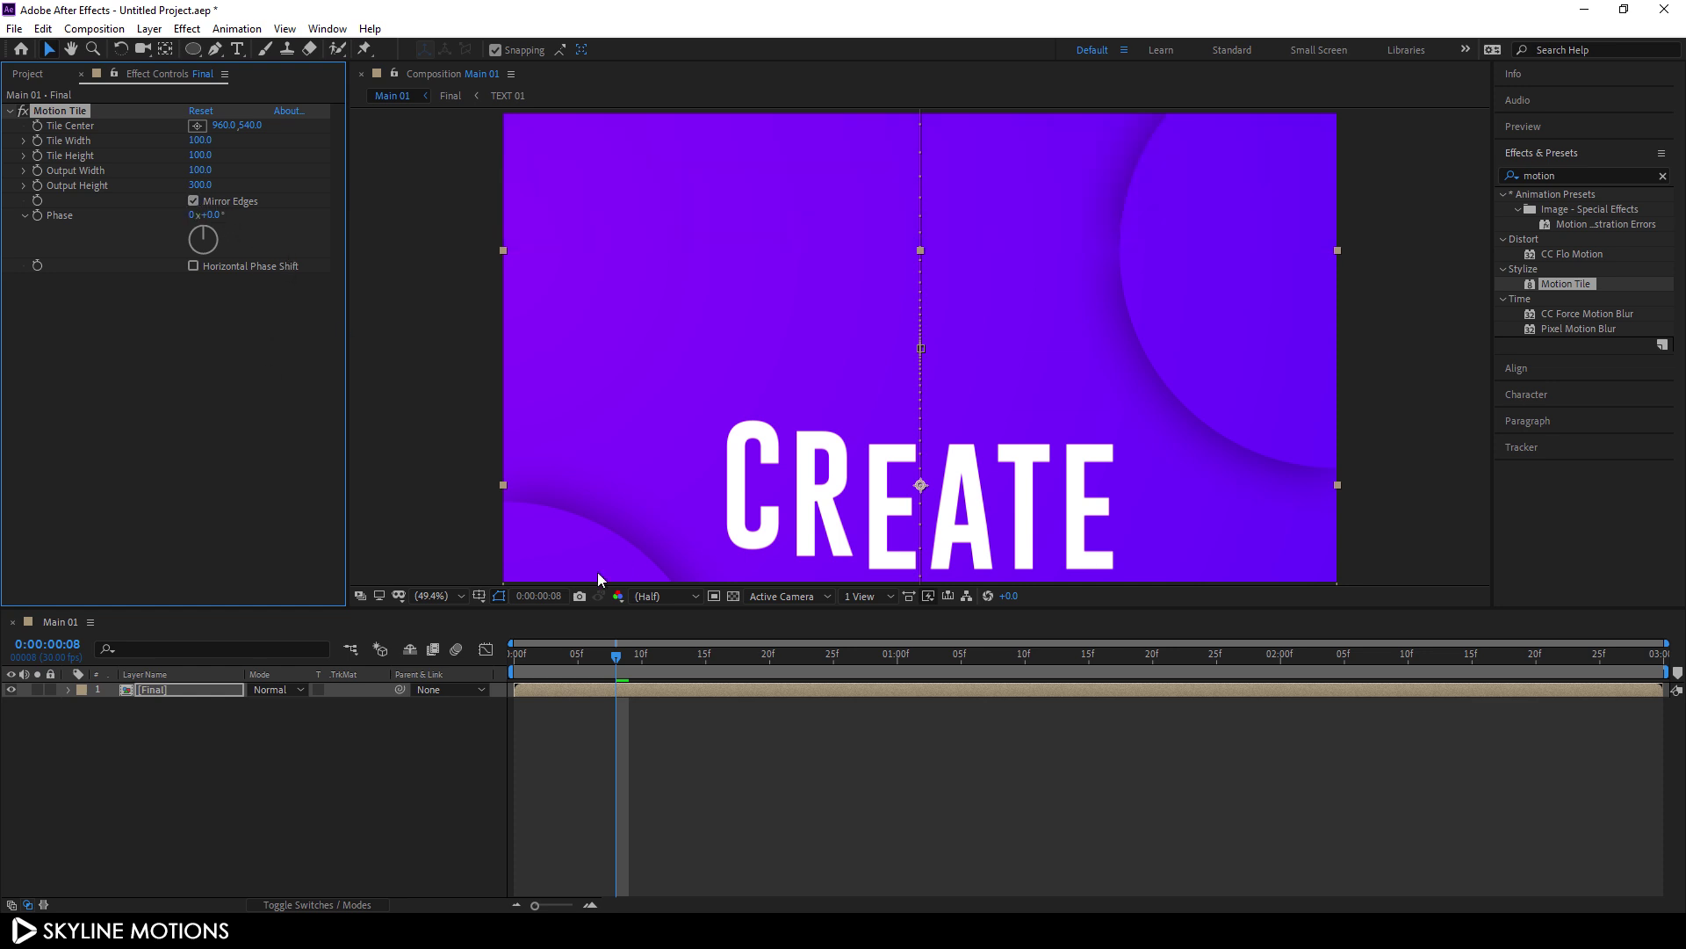
left_click_drag(596, 658, 883, 711)
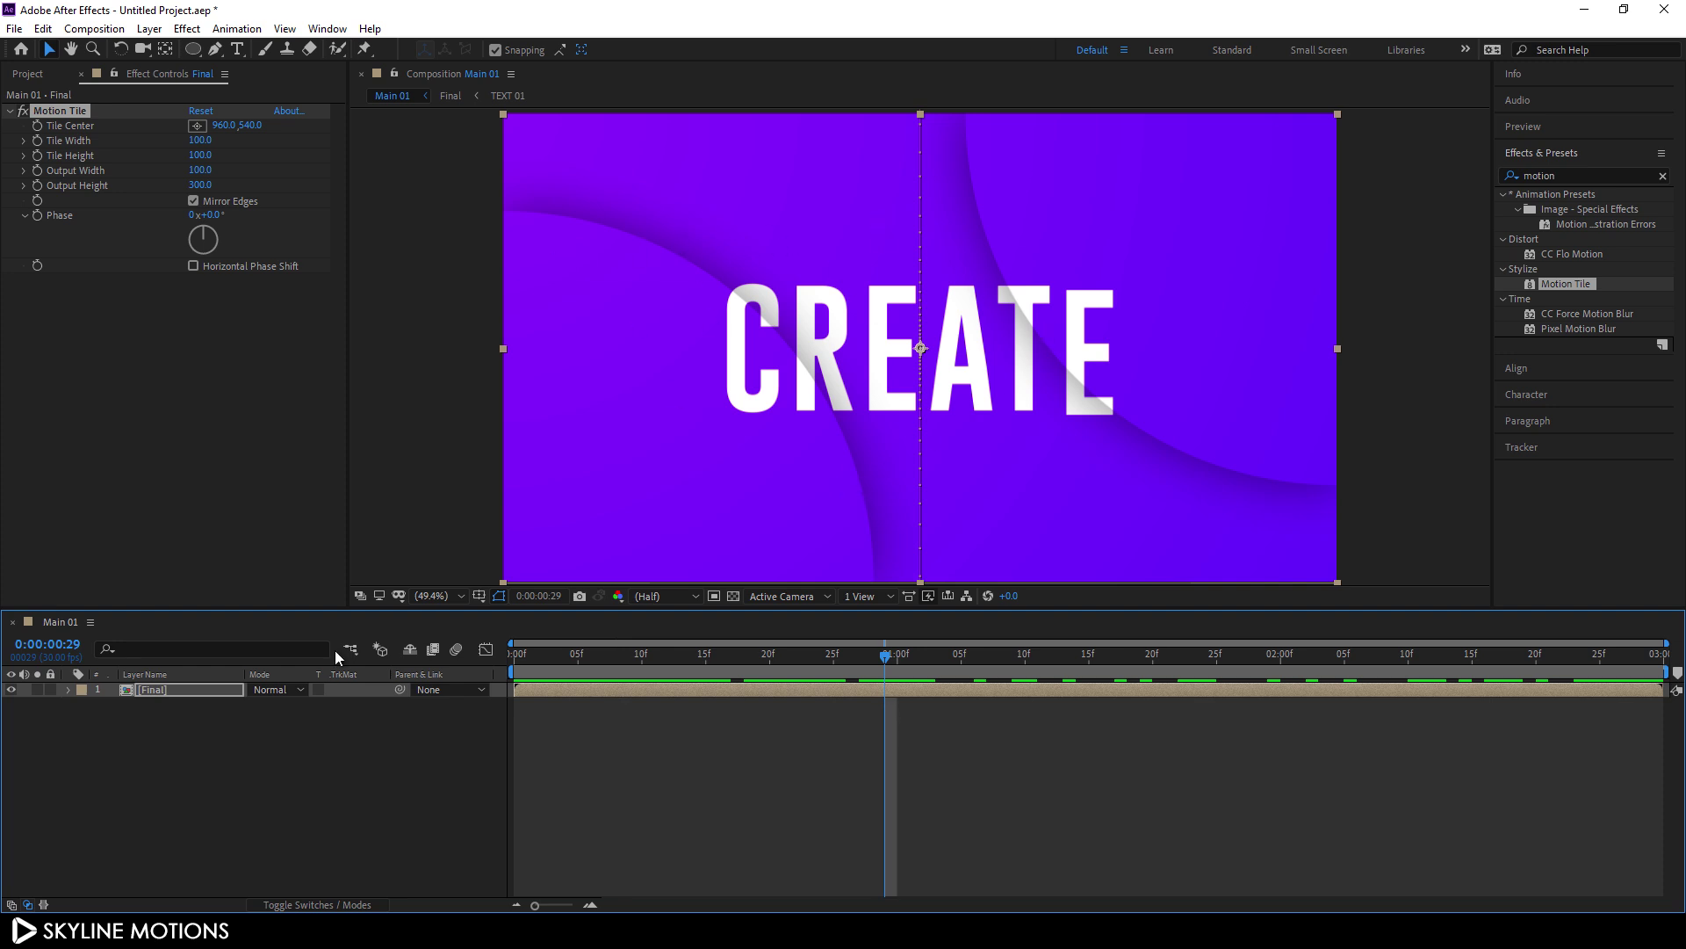
Step: Add an adjustment layer above Final and rename it Blur
left_click(148, 764)
left_click(152, 30)
mouse_move(167, 48)
left_click(446, 165)
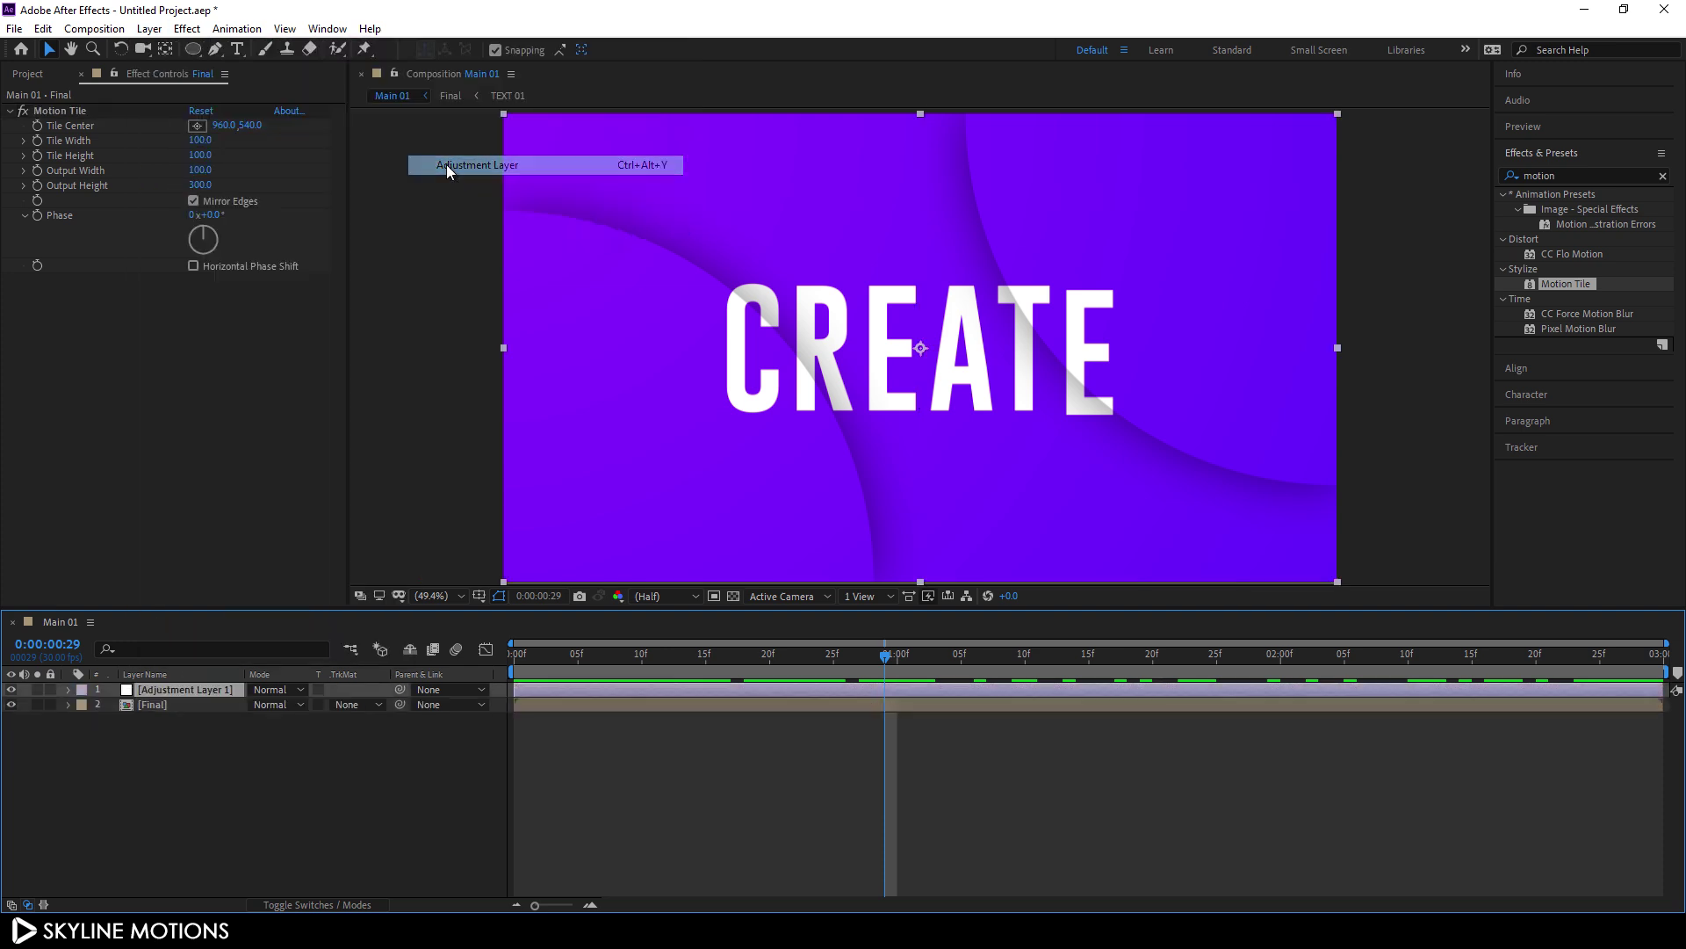
right_click(218, 690)
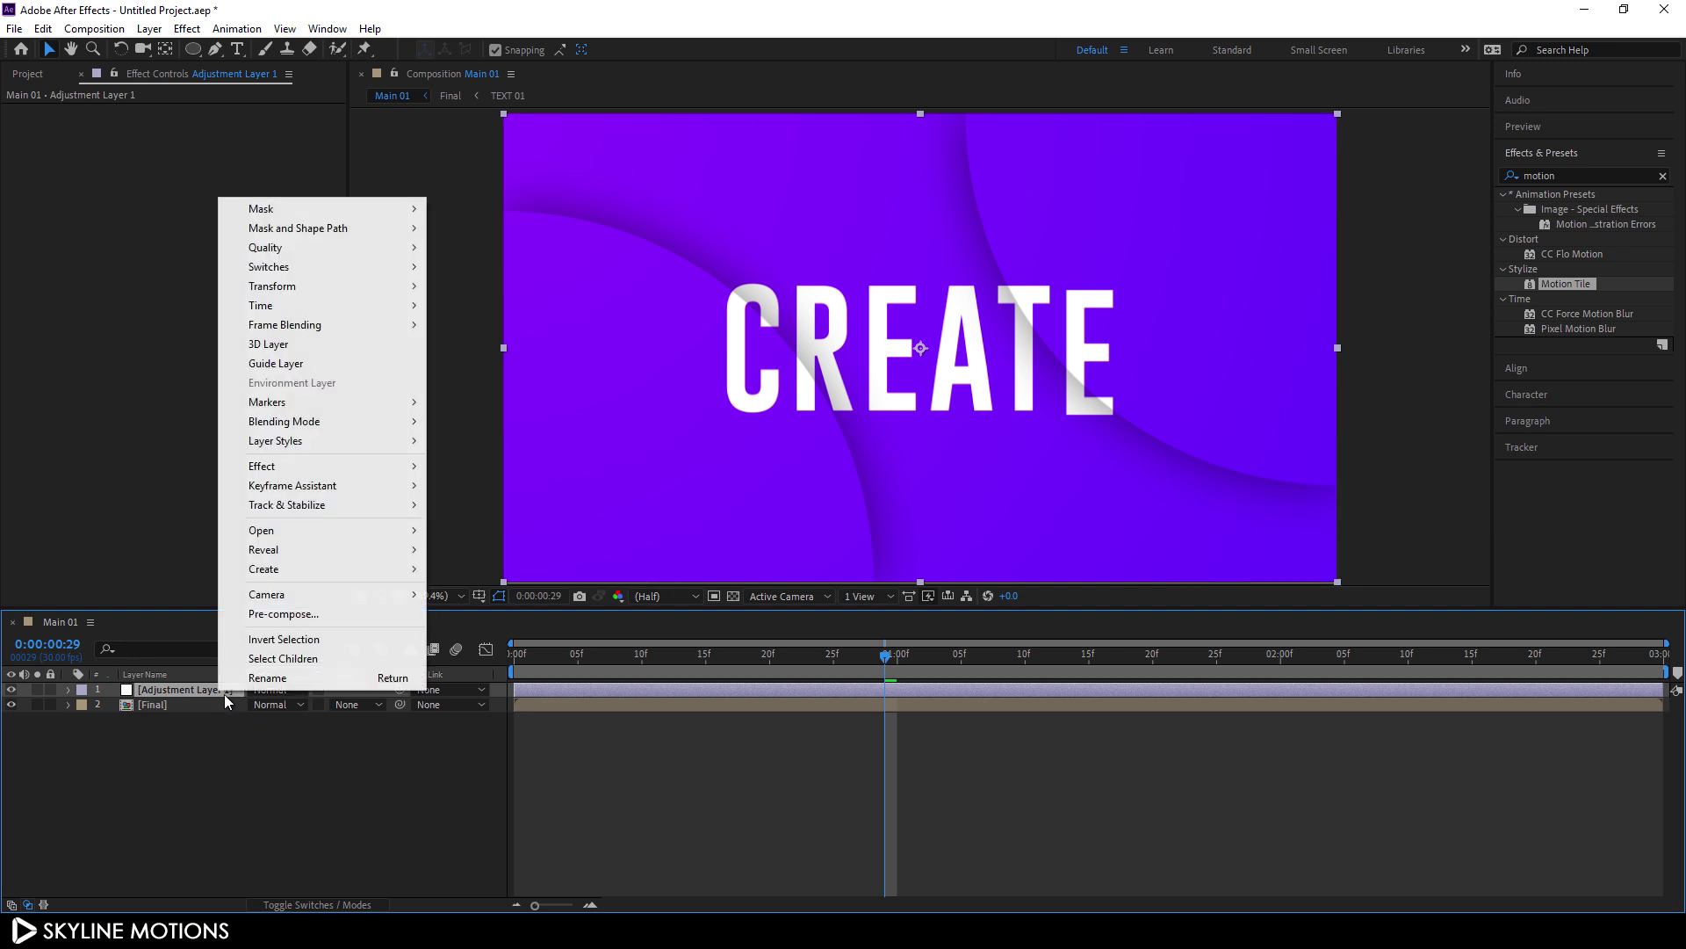
left_click(246, 682)
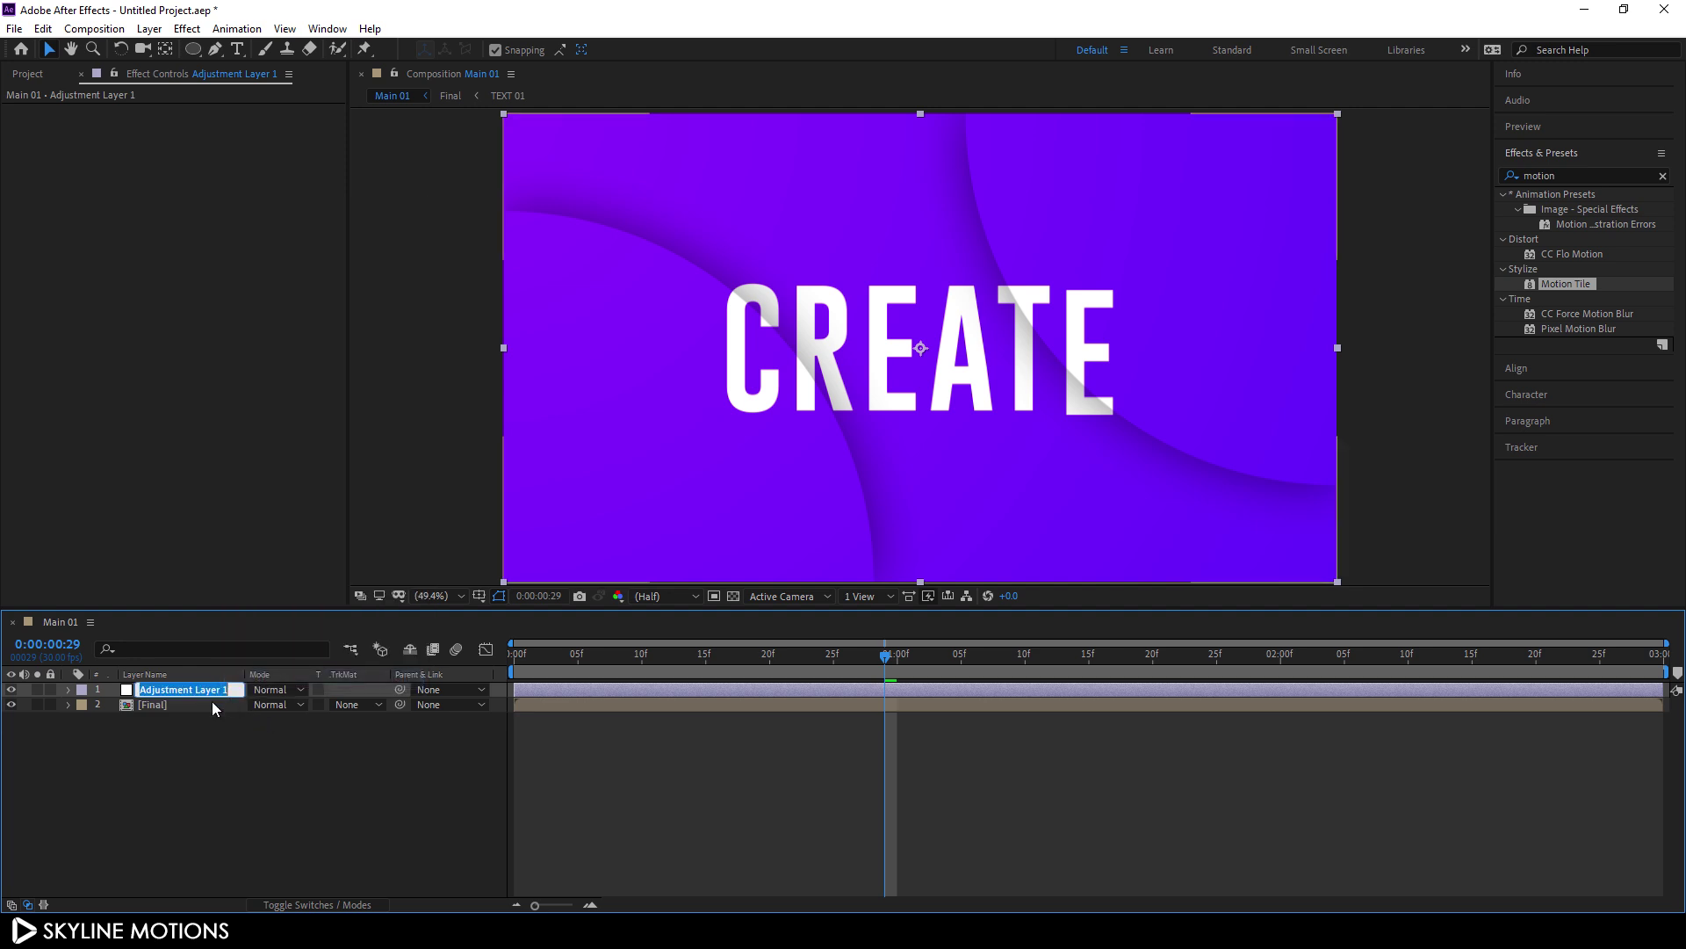
key("BackSpace")
type("Blu")
key("Return")
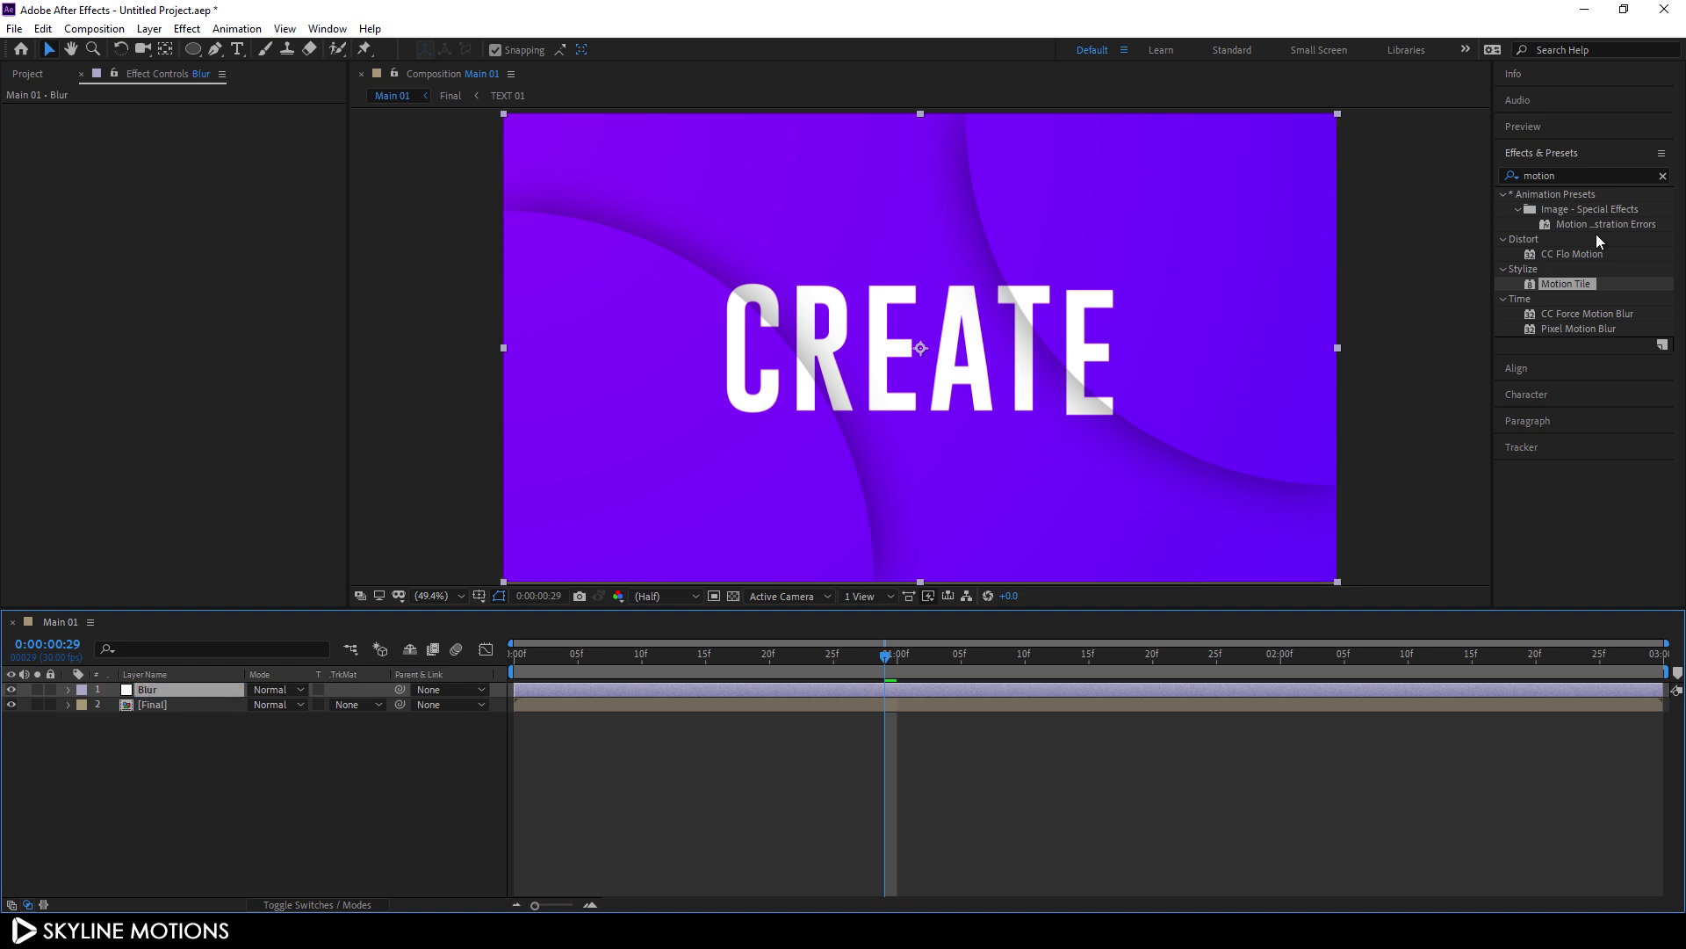
Step: Apply the Directional Blur effect to the Blur adjustment layer
left_click(1662, 176)
left_click(1633, 176)
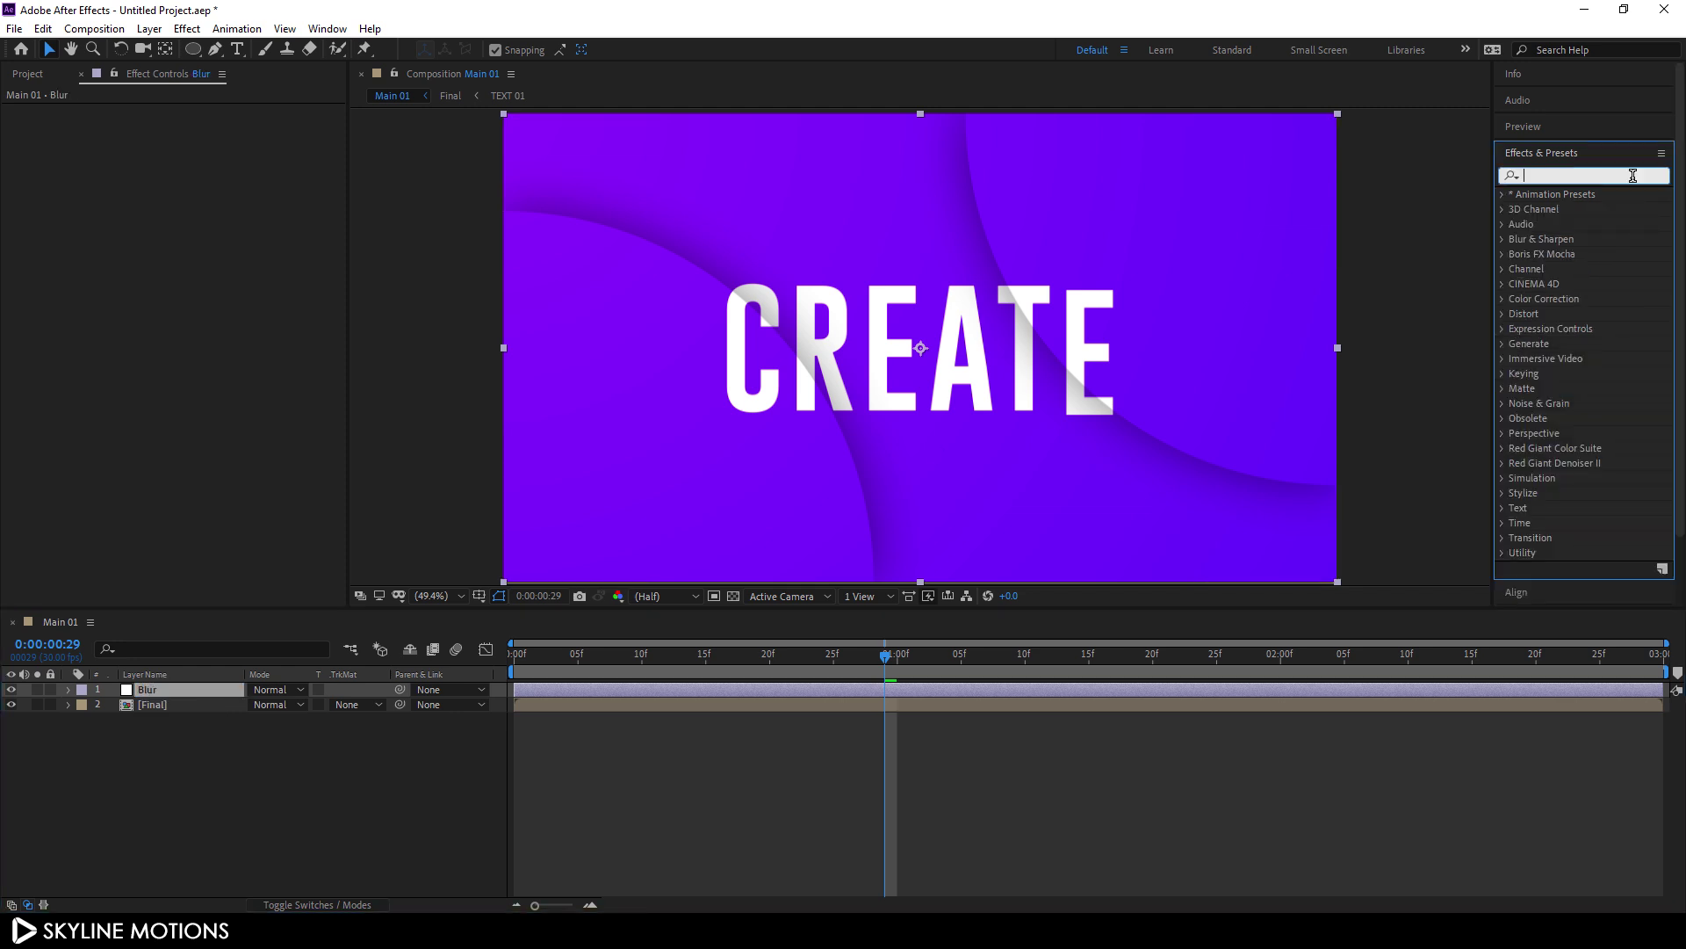
type("dire")
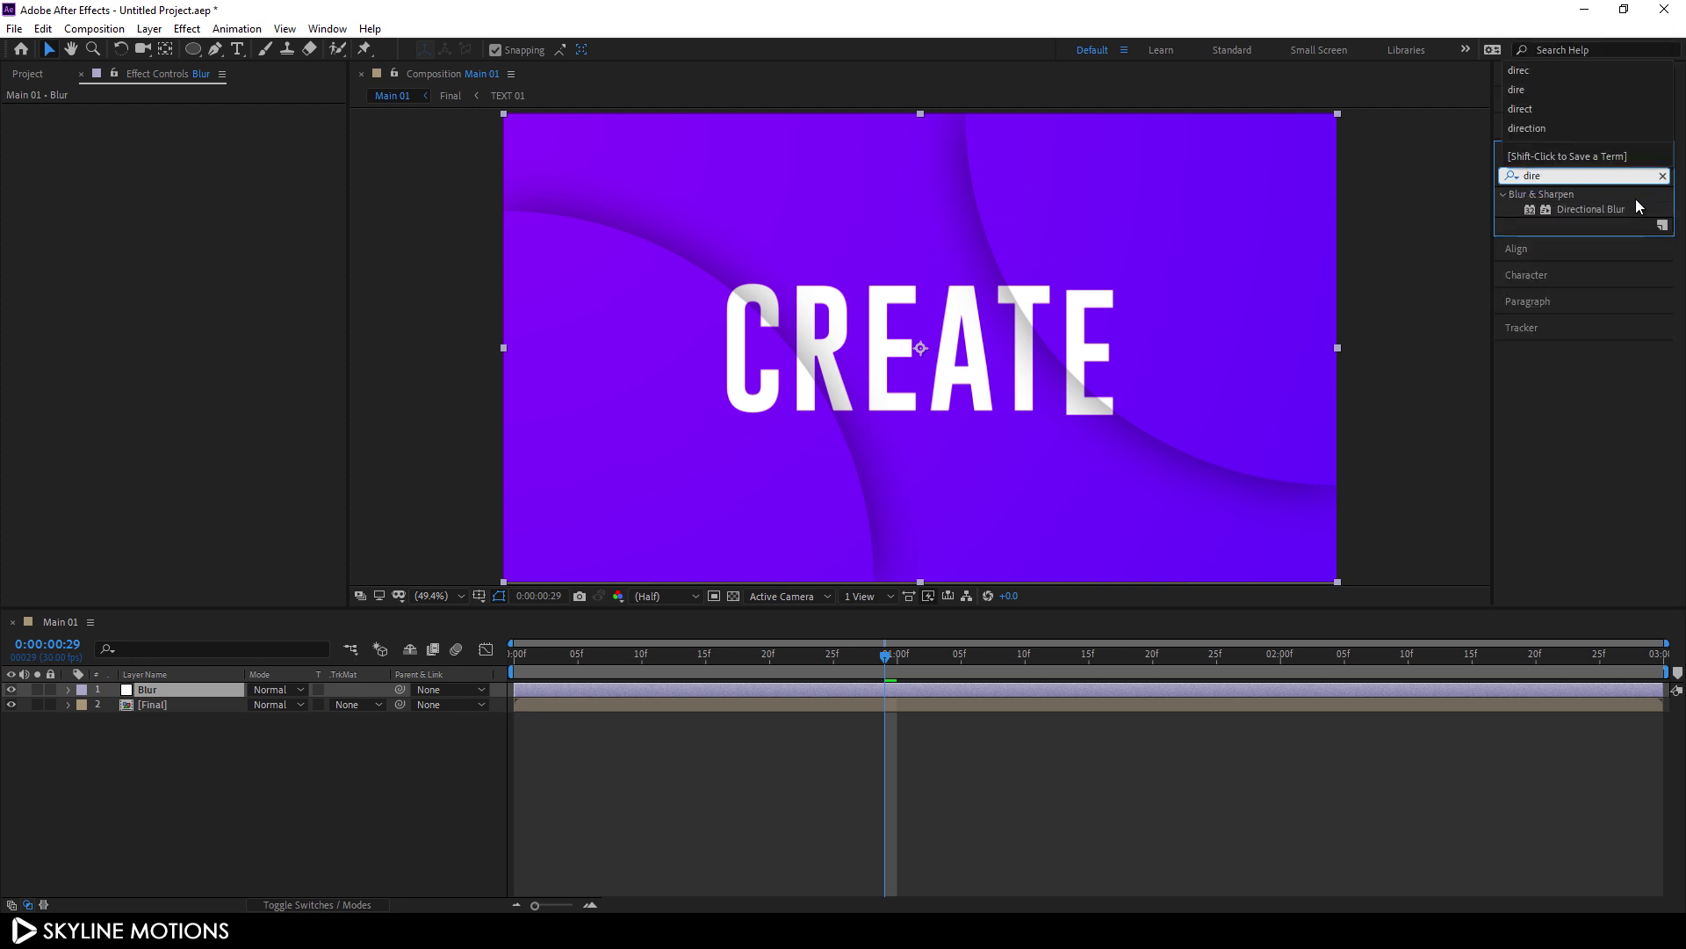
left_click_drag(1616, 212, 216, 691)
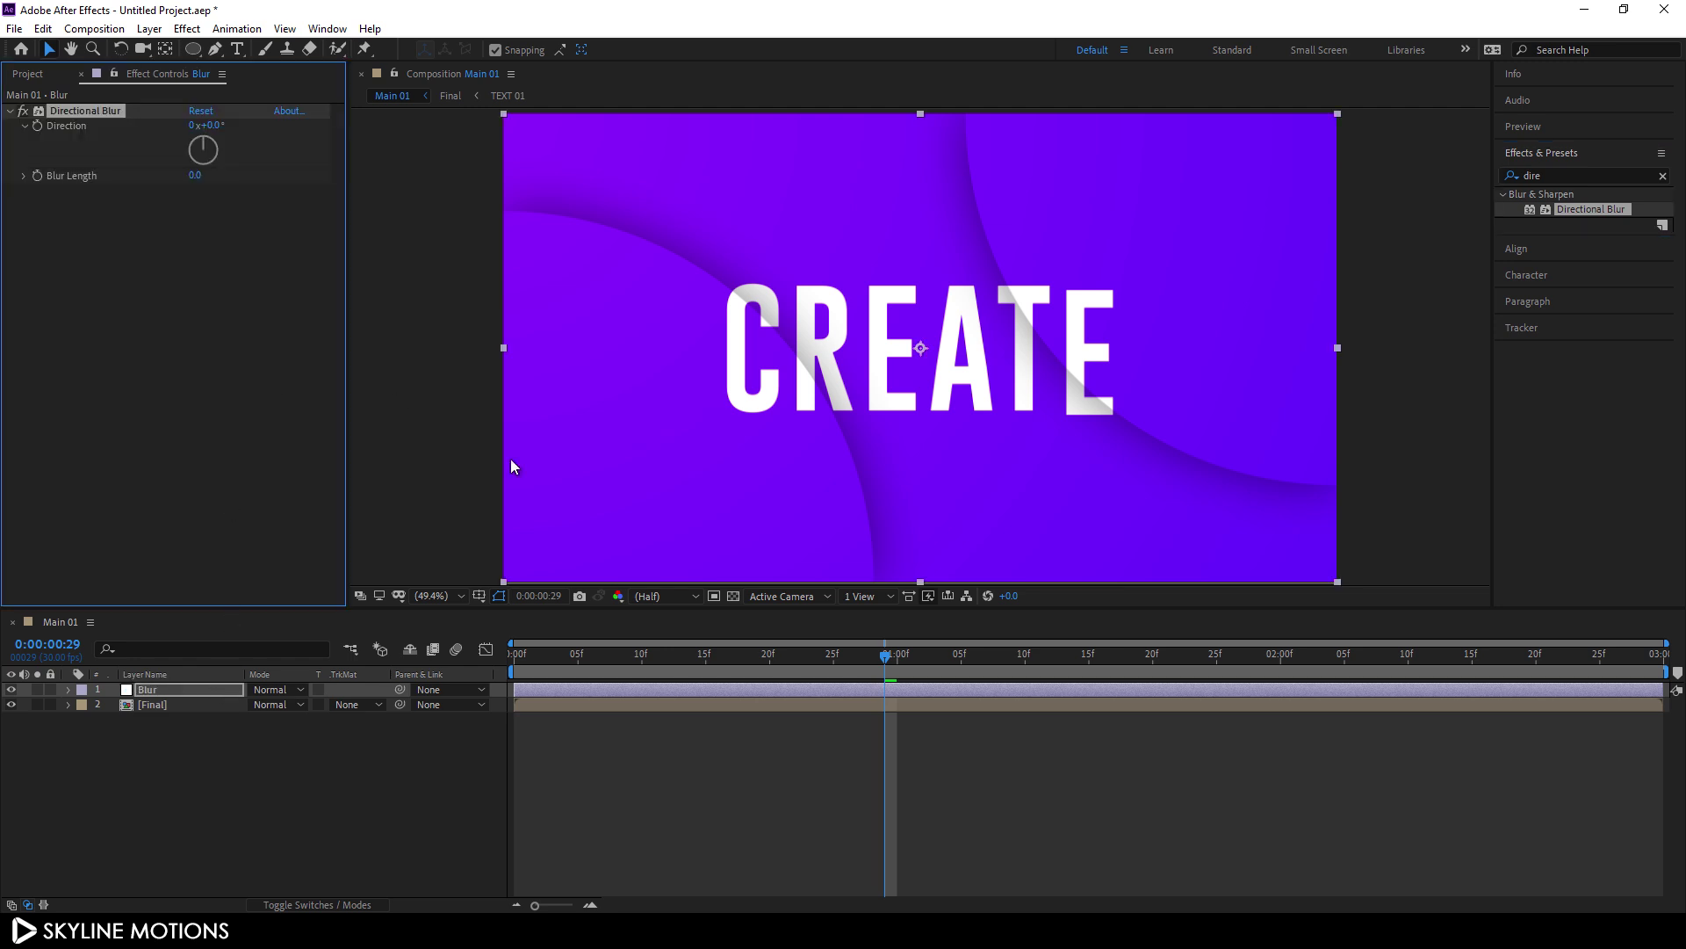
Step: Keyframe the Directional Blur's Blur Length at 0 at 0:00:01:00 and at 100 at 0:00:00:00
mouse_move(868, 660)
left_mouse_down()
mouse_move(926, 670)
mouse_move(898, 665)
left_mouse_up()
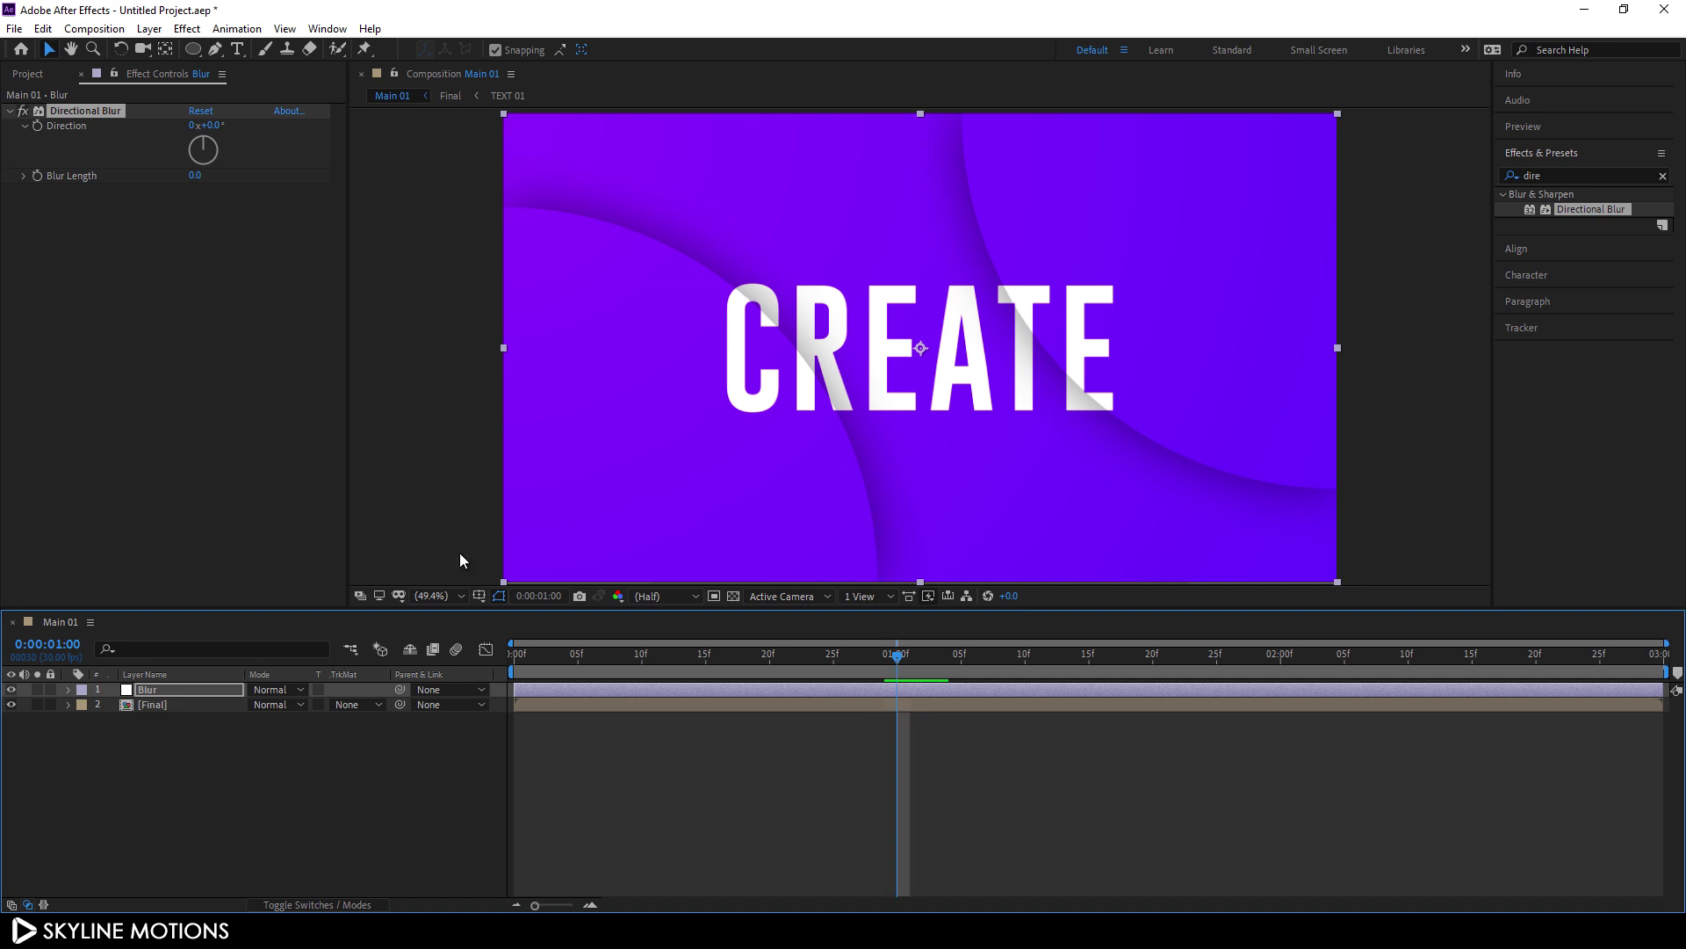
left_click(38, 177)
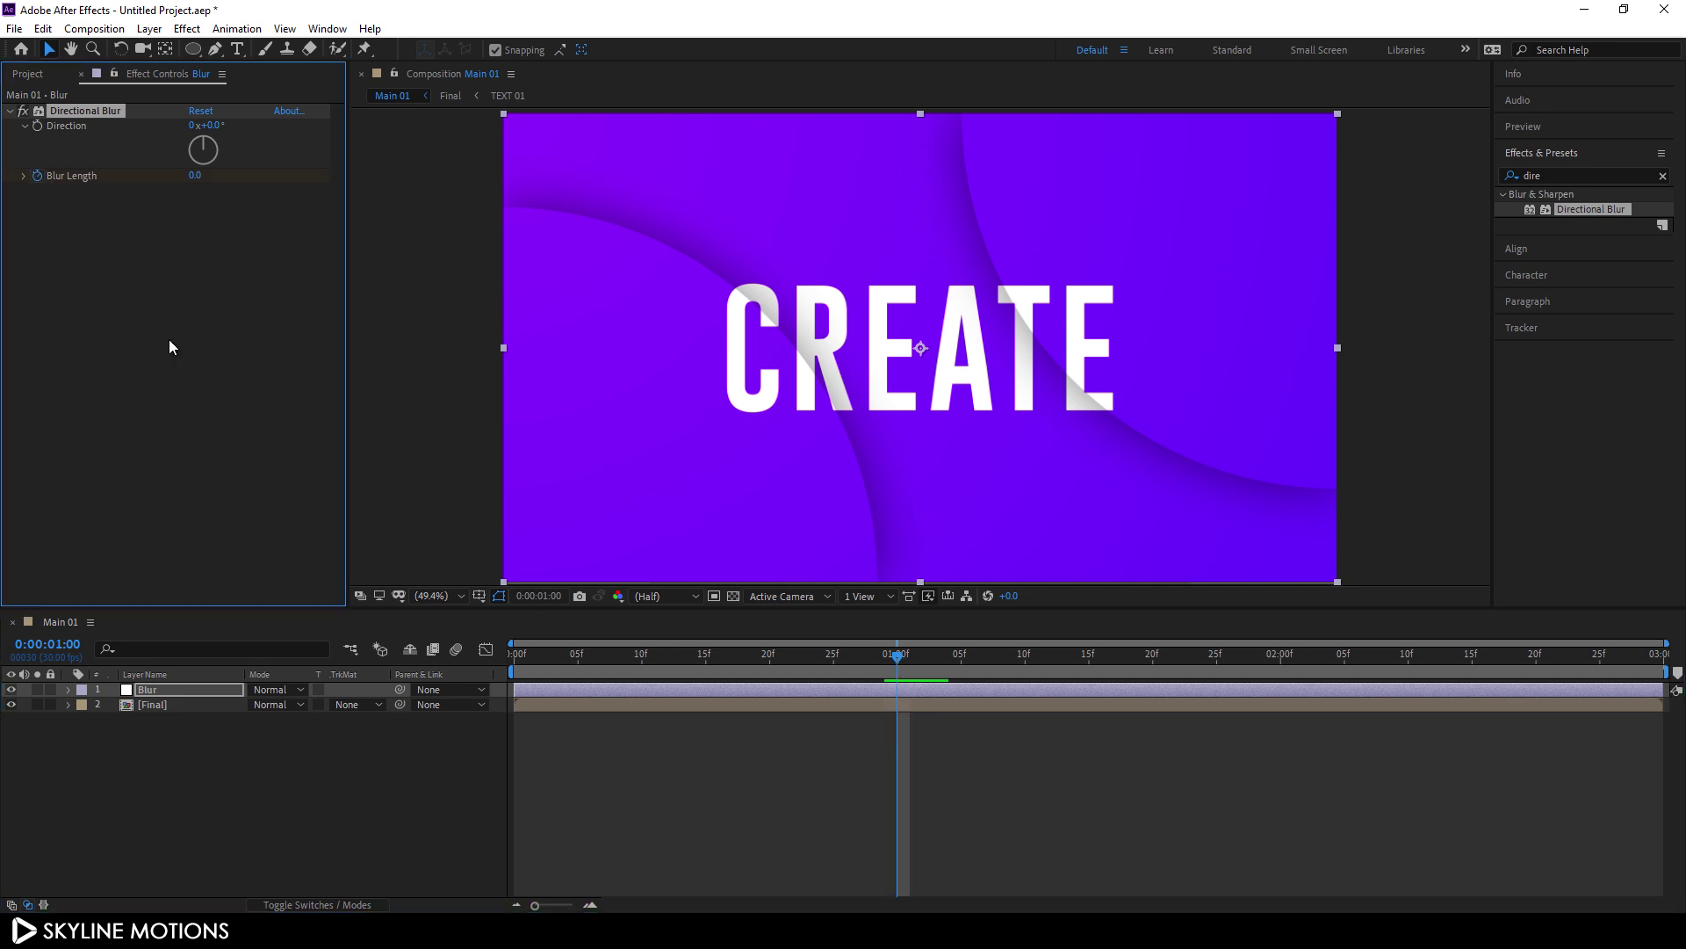
left_click_drag(630, 661, 517, 660)
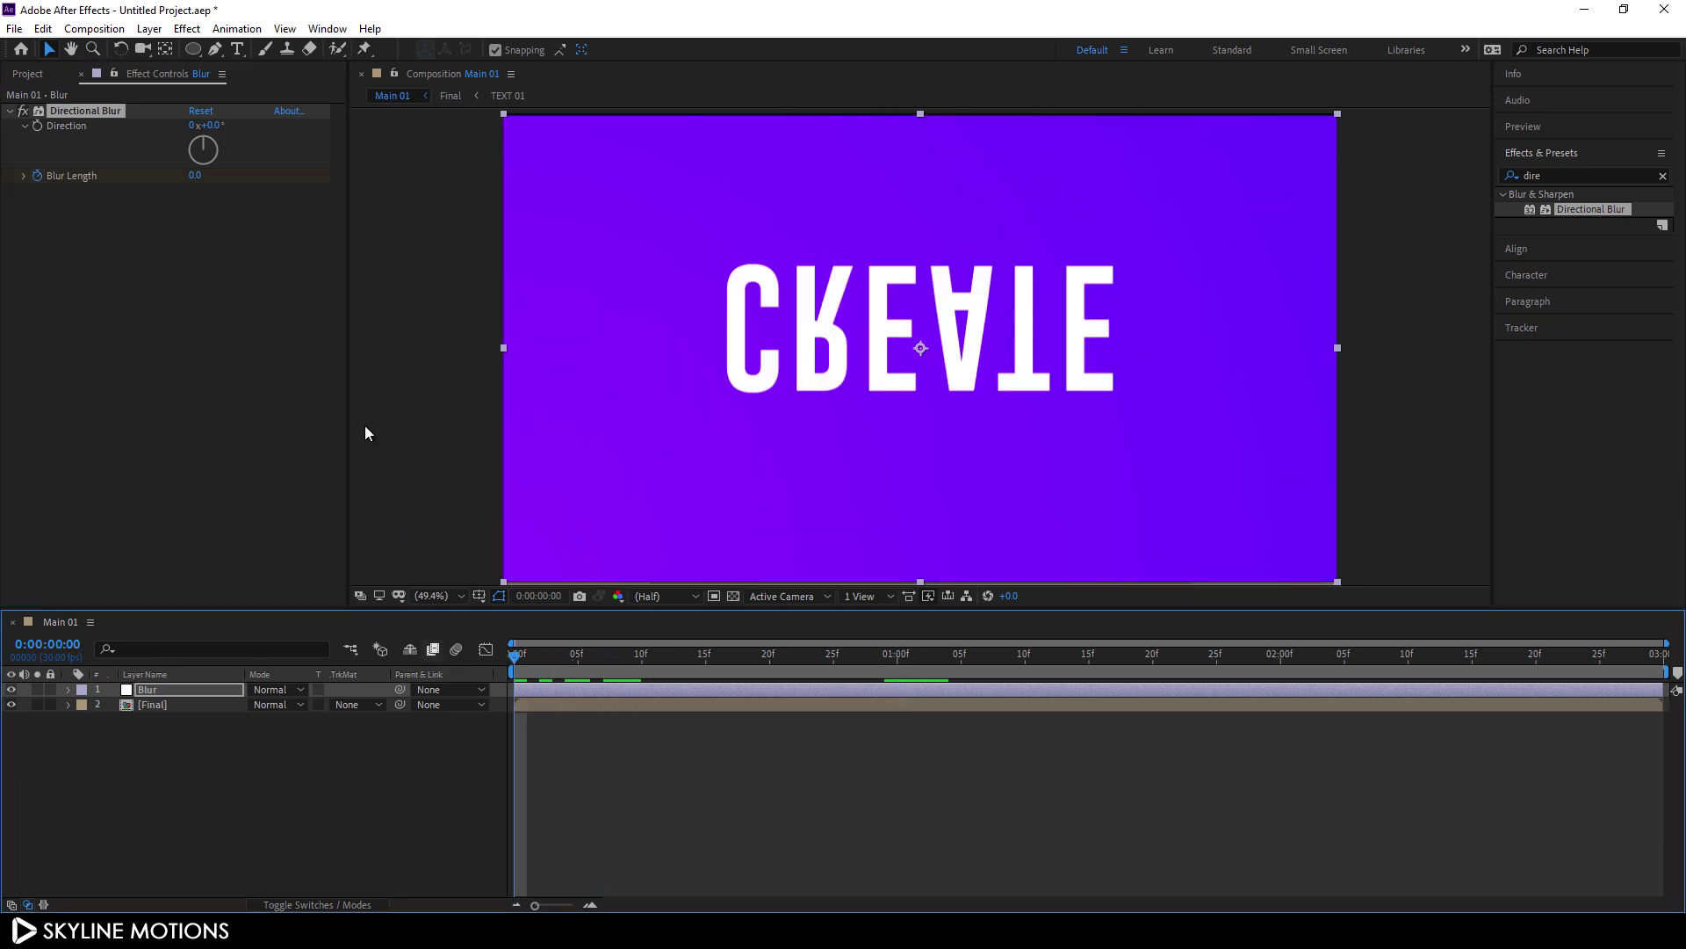
left_click(199, 176)
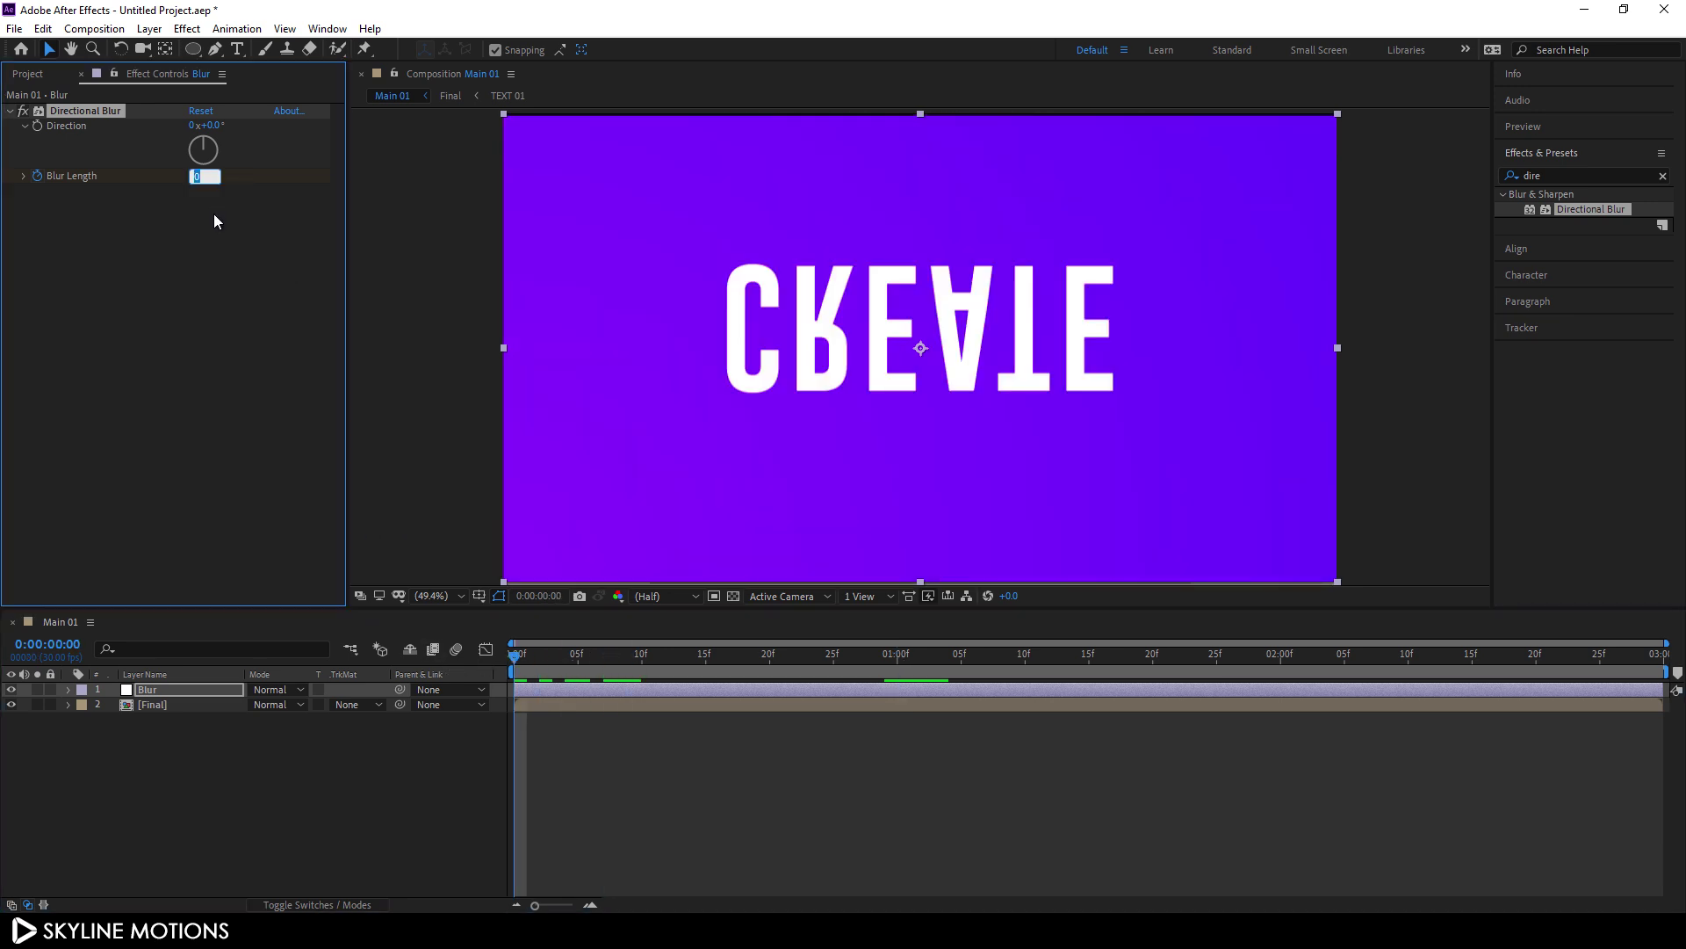
key("Return")
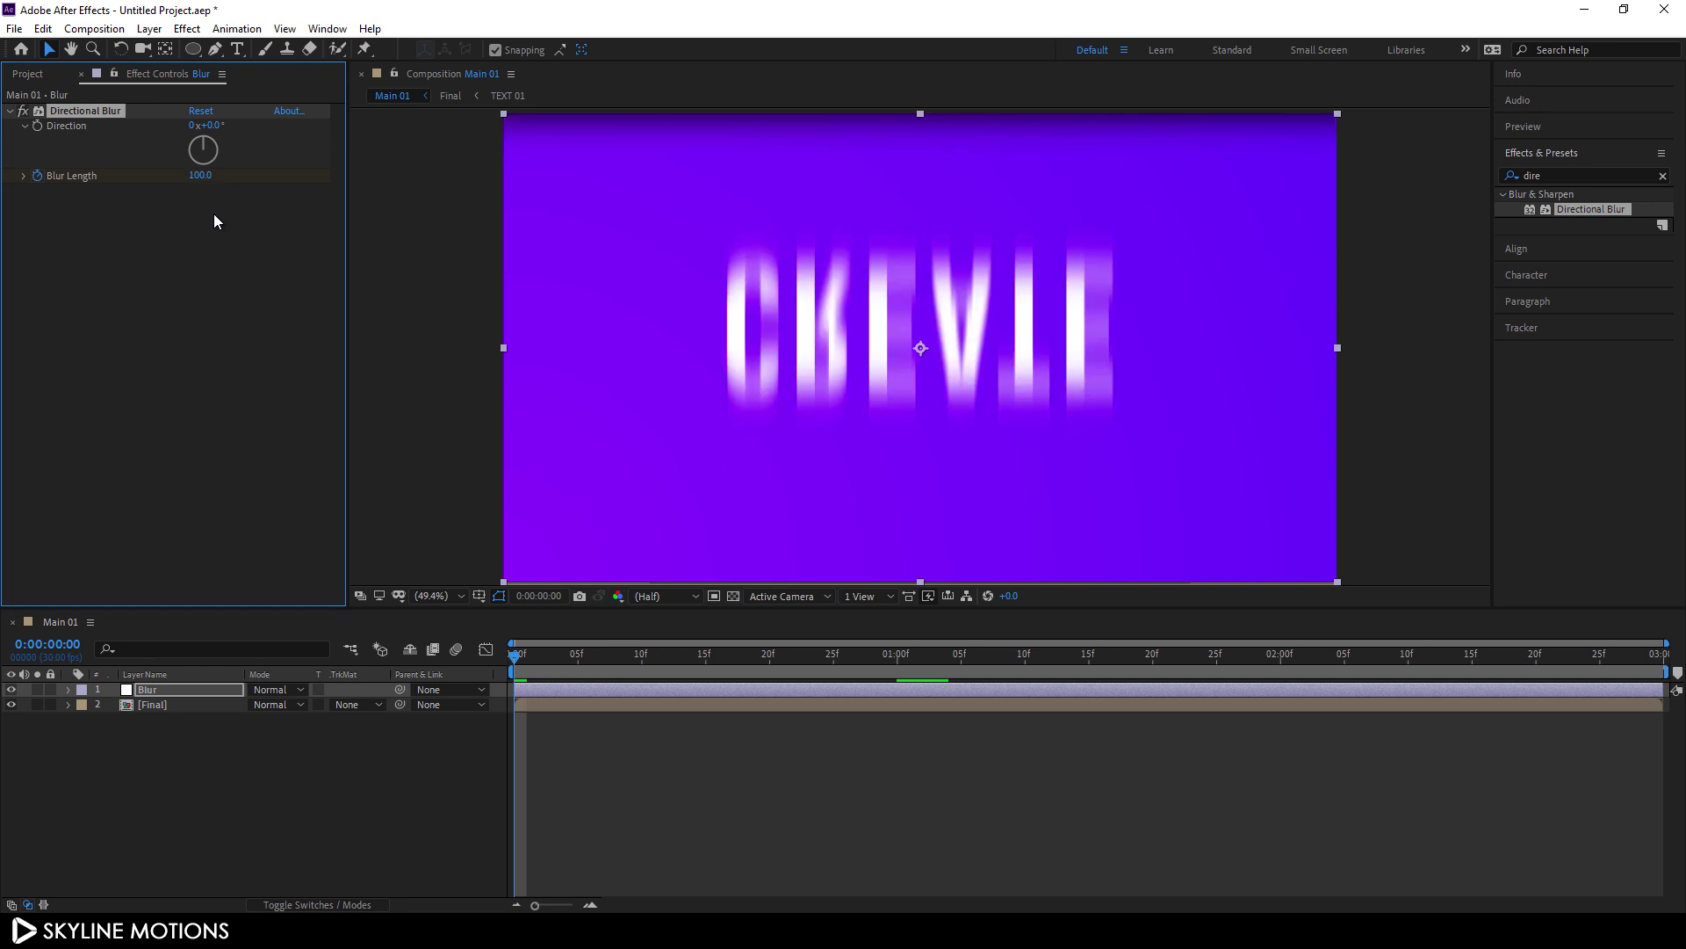
Step: Keyframe the Blur Length at 0 at 0:00:02:00 and at 100 at 0:00:02:29
left_click_drag(958, 668, 1282, 672)
left_click(143, 690)
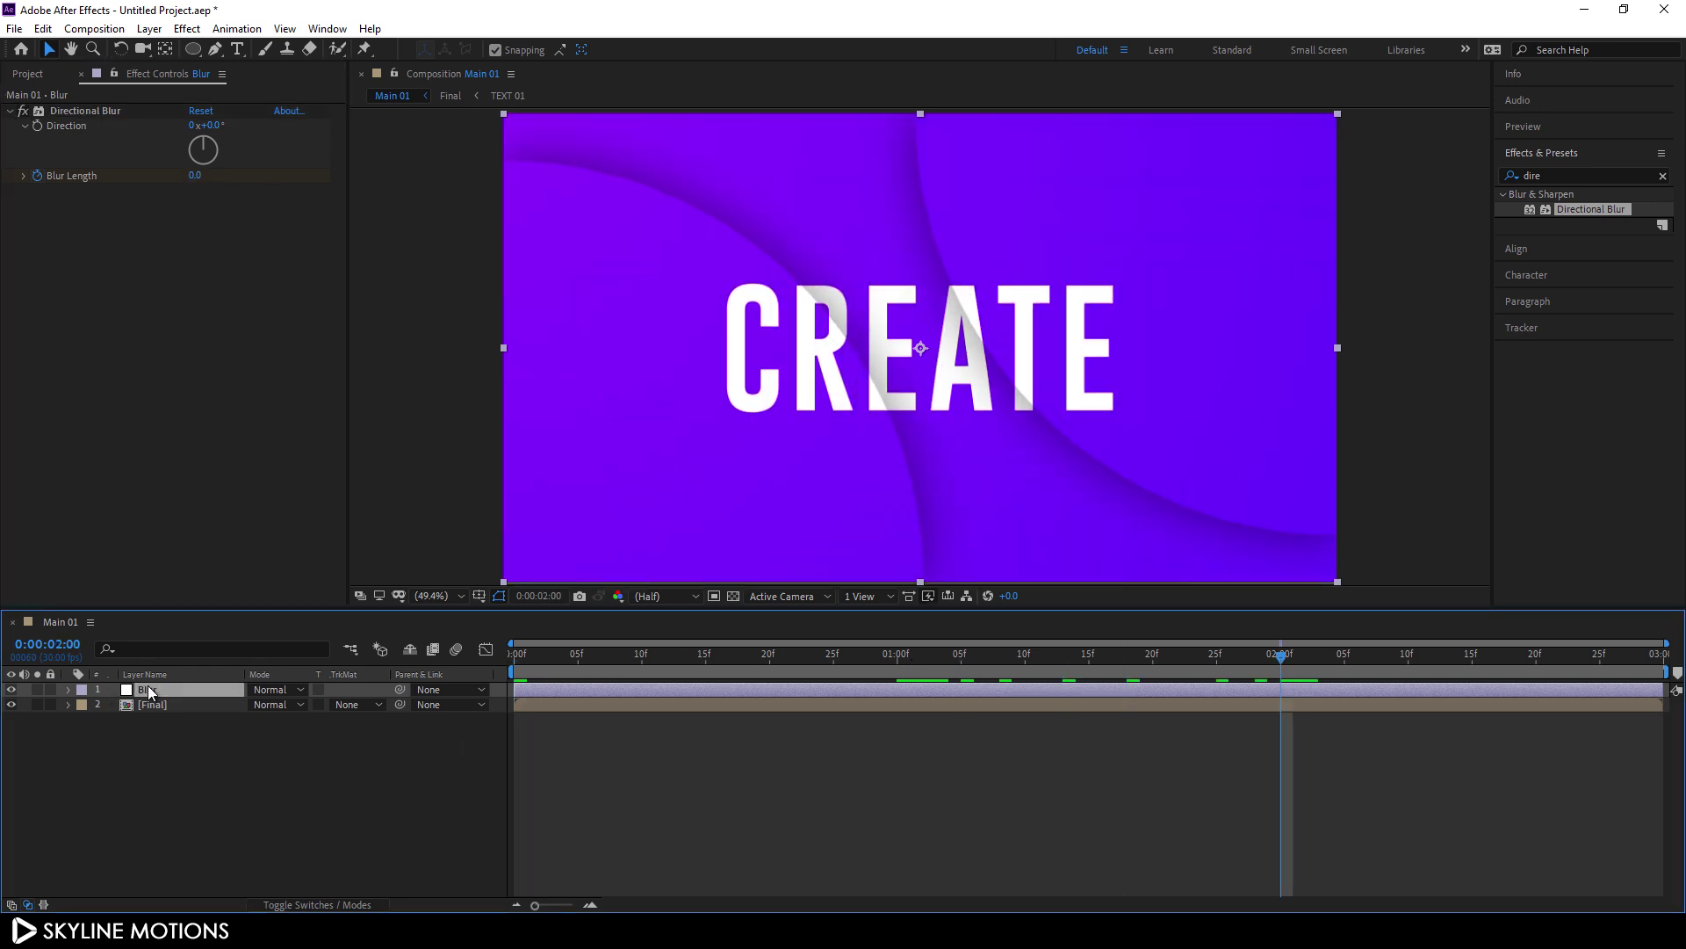
key("u")
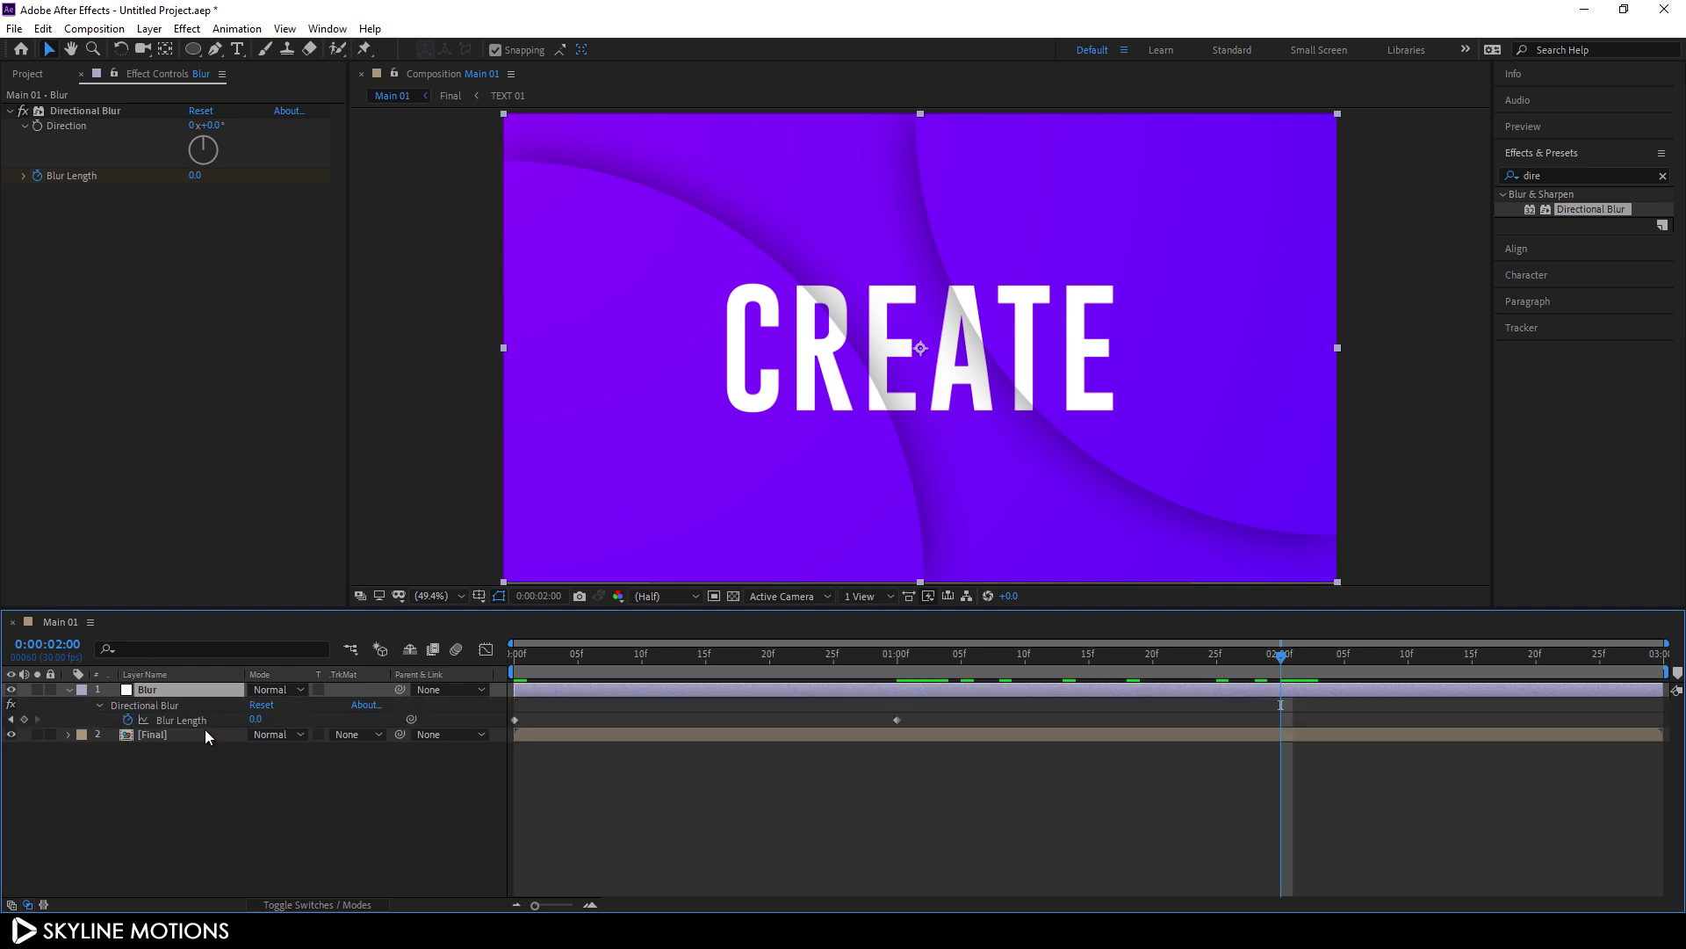
left_click(25, 720)
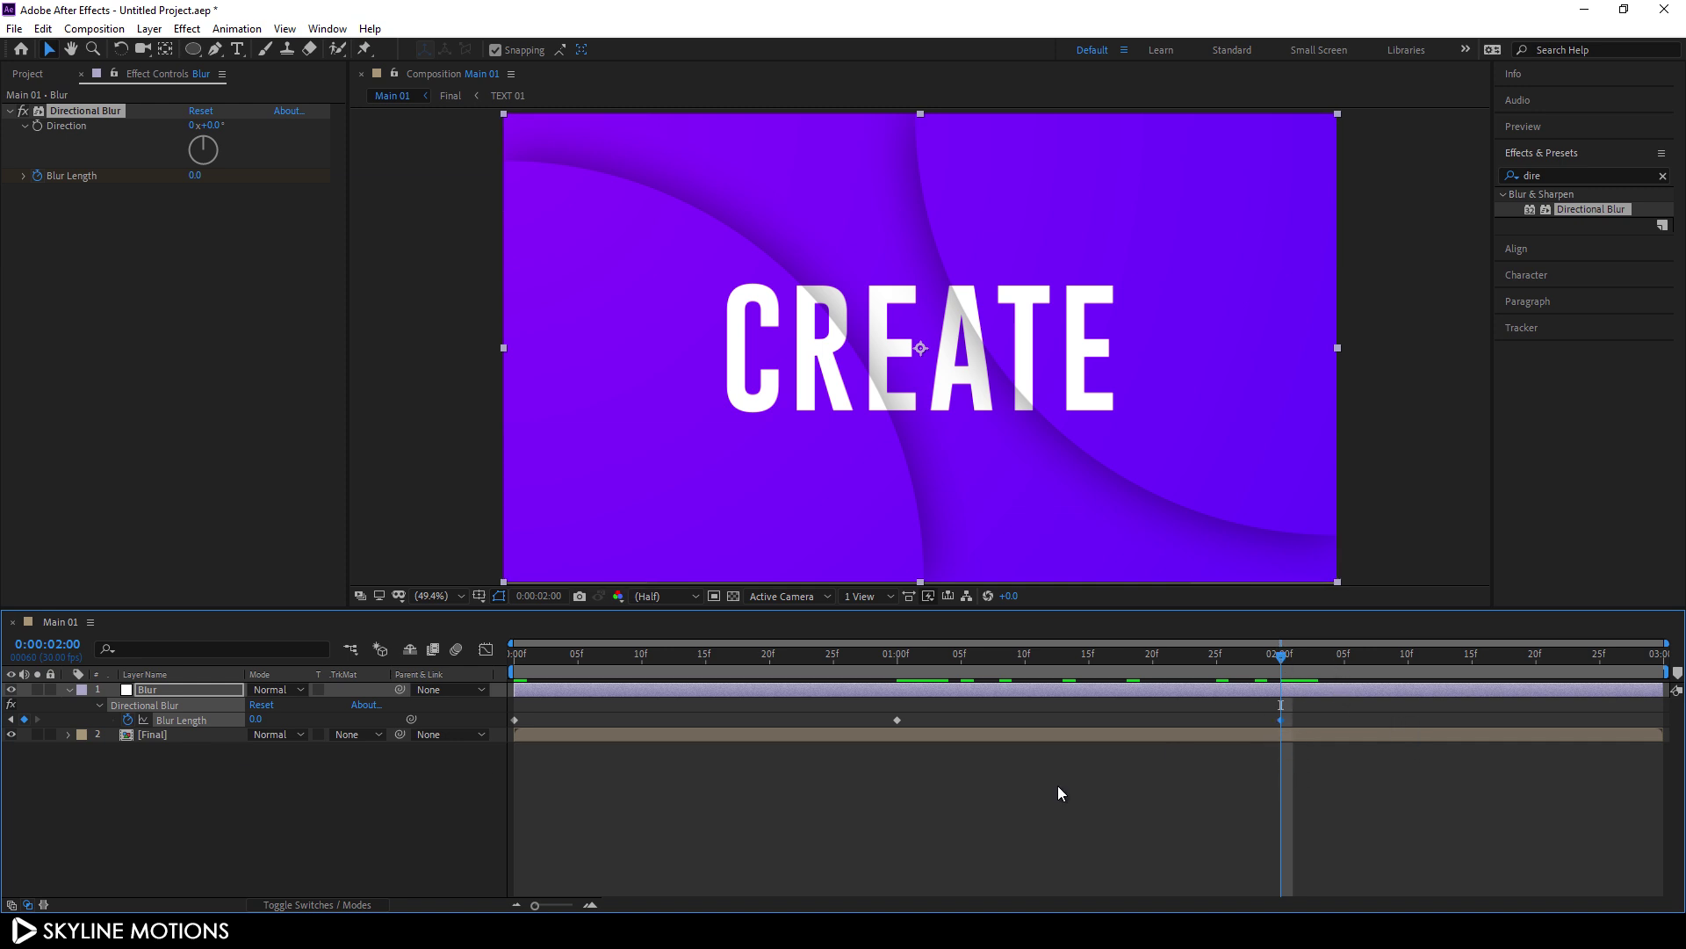
left_click_drag(1335, 663, 1651, 657)
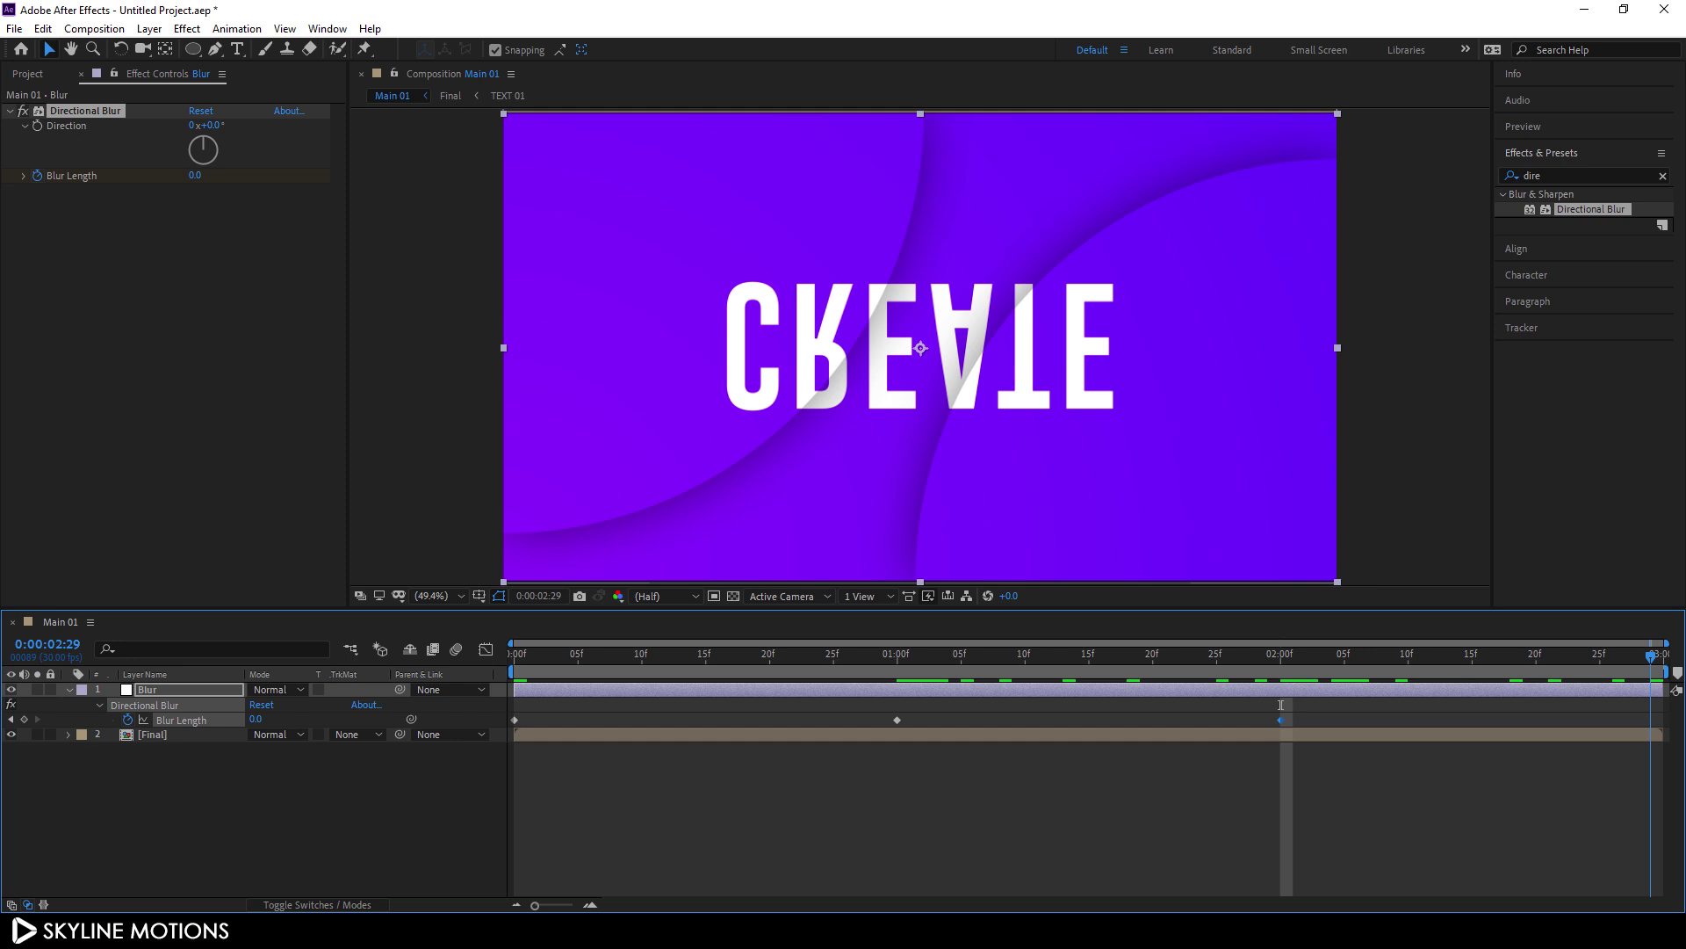
left_click(263, 721)
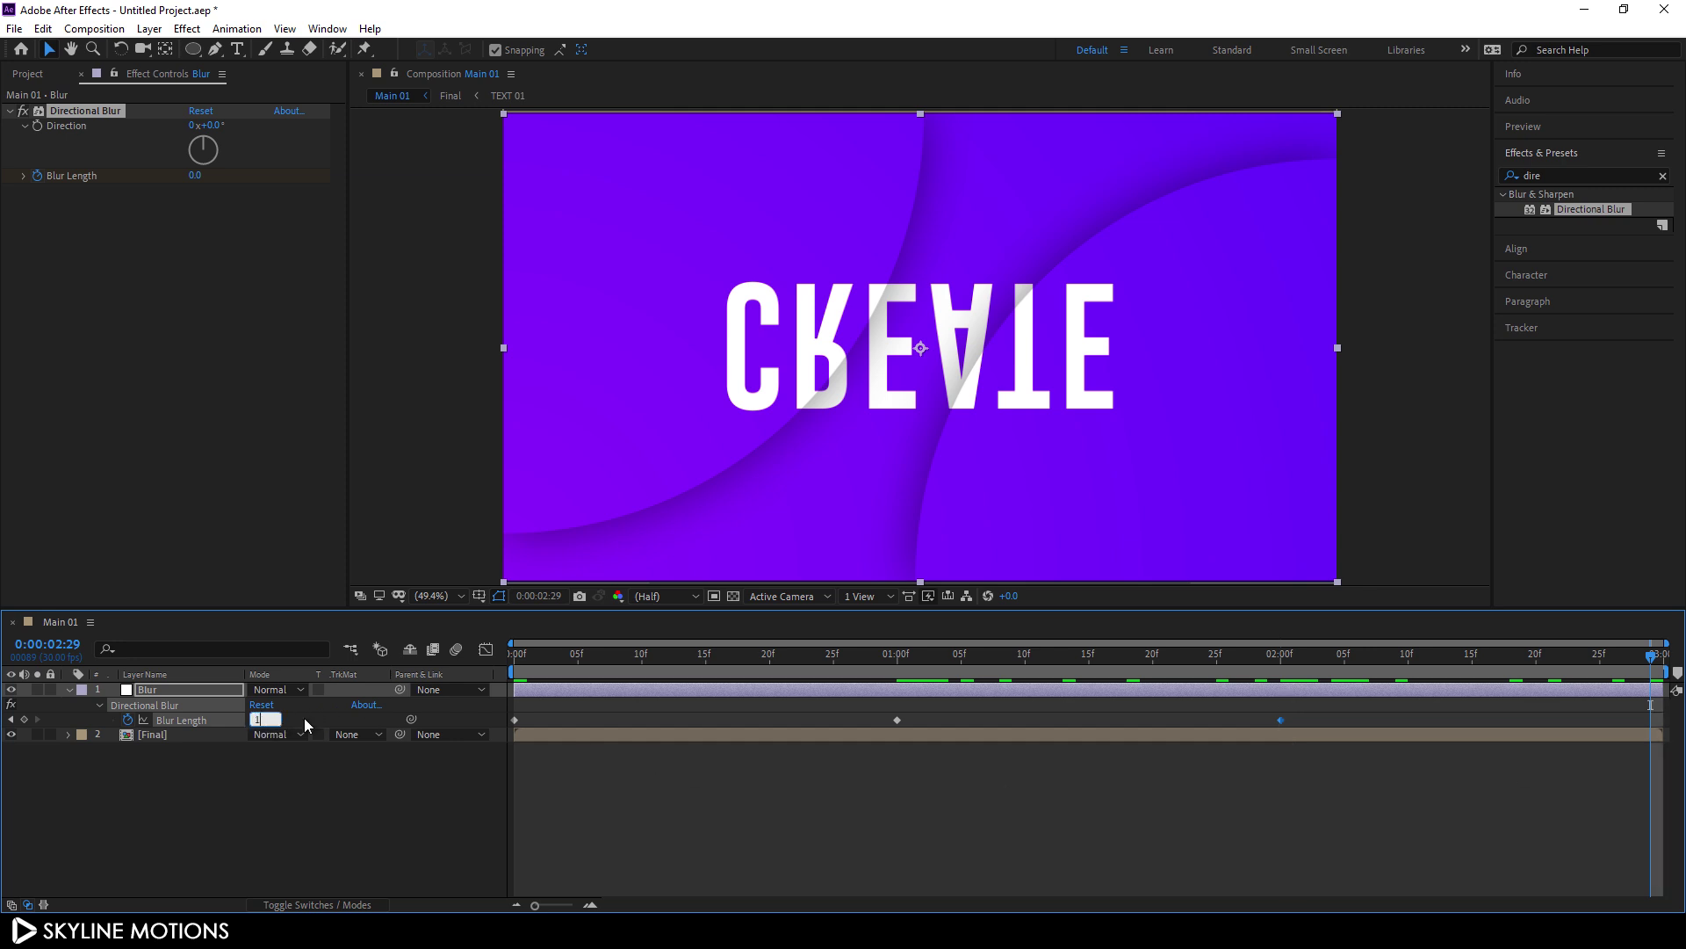
key("Return")
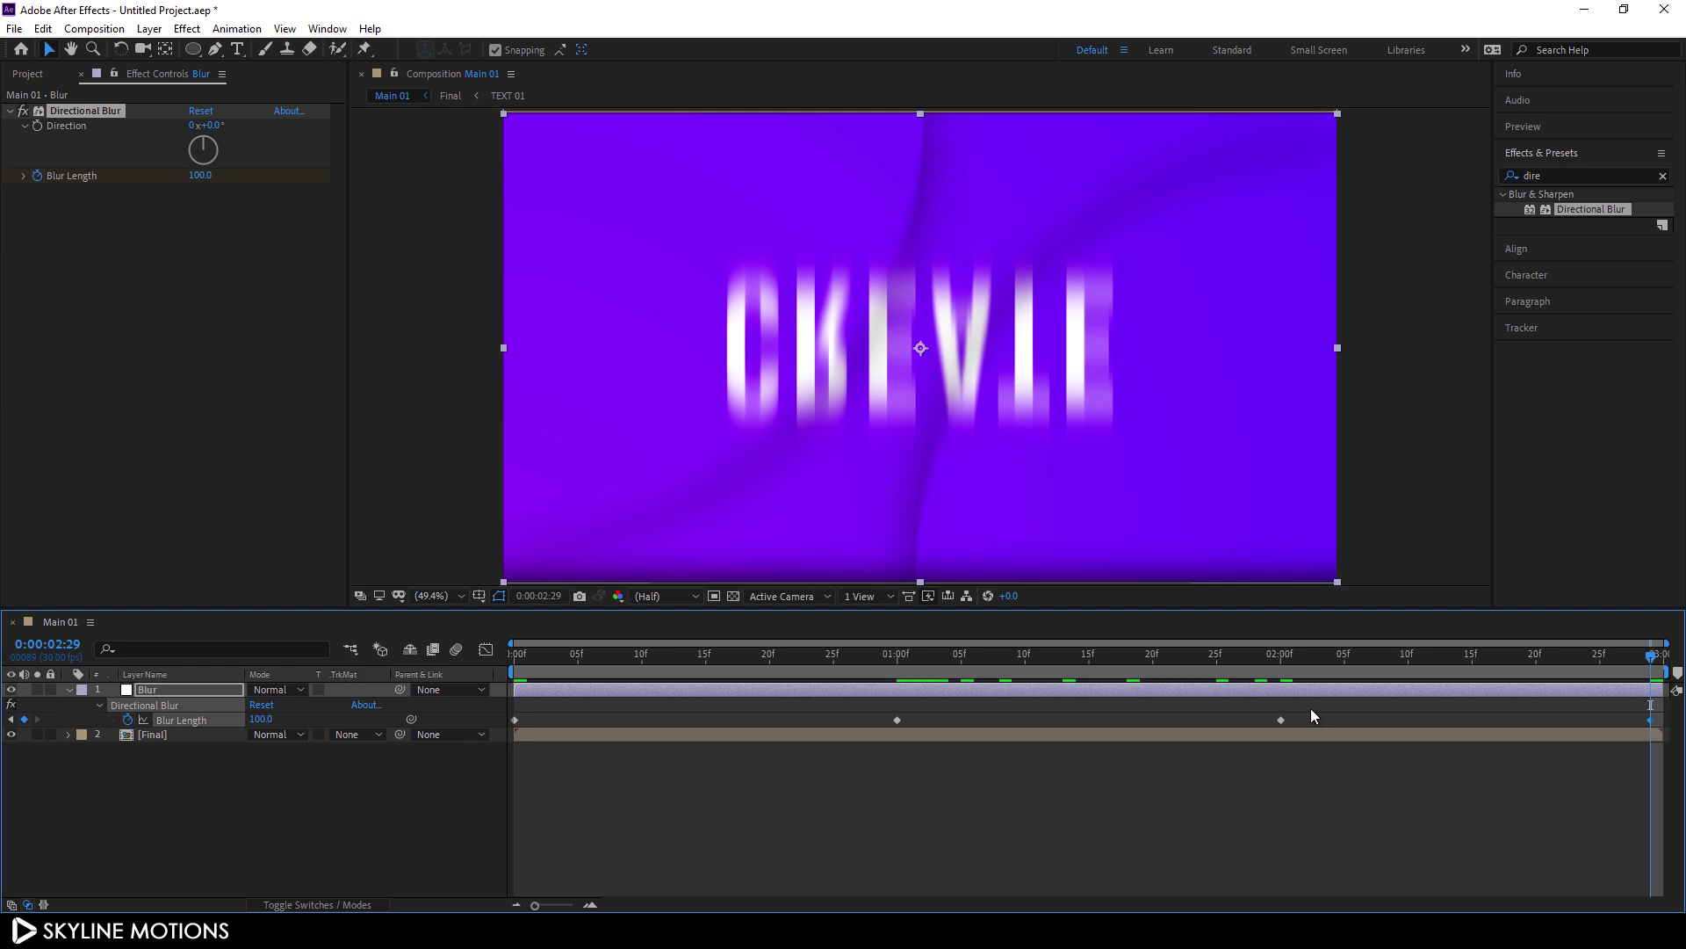
Step: Easy-ease all Blur Length keyframes and lengthen the speed graph's easing into 0:00:01:00 and out of 0:00:02:00
left_click_drag(1314, 710, 526, 733)
key("F9")
left_click(486, 649)
left_click_drag(866, 755, 604, 786)
left_click(1204, 810)
left_click_drag(1231, 768, 1563, 738)
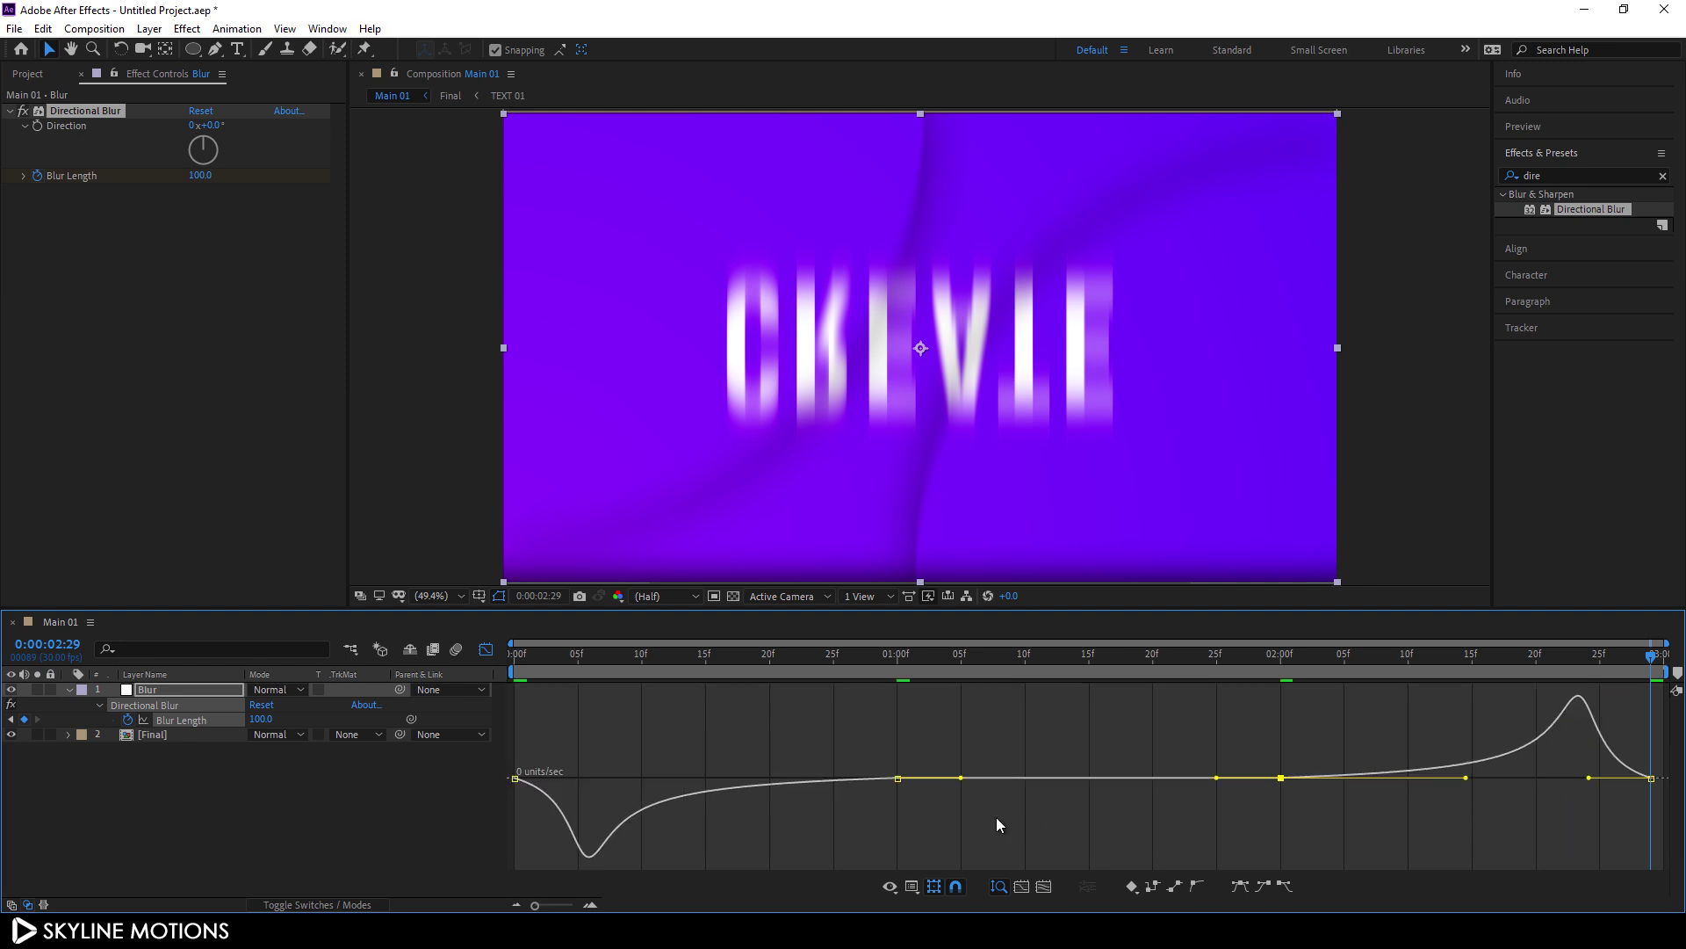
left_click(486, 649)
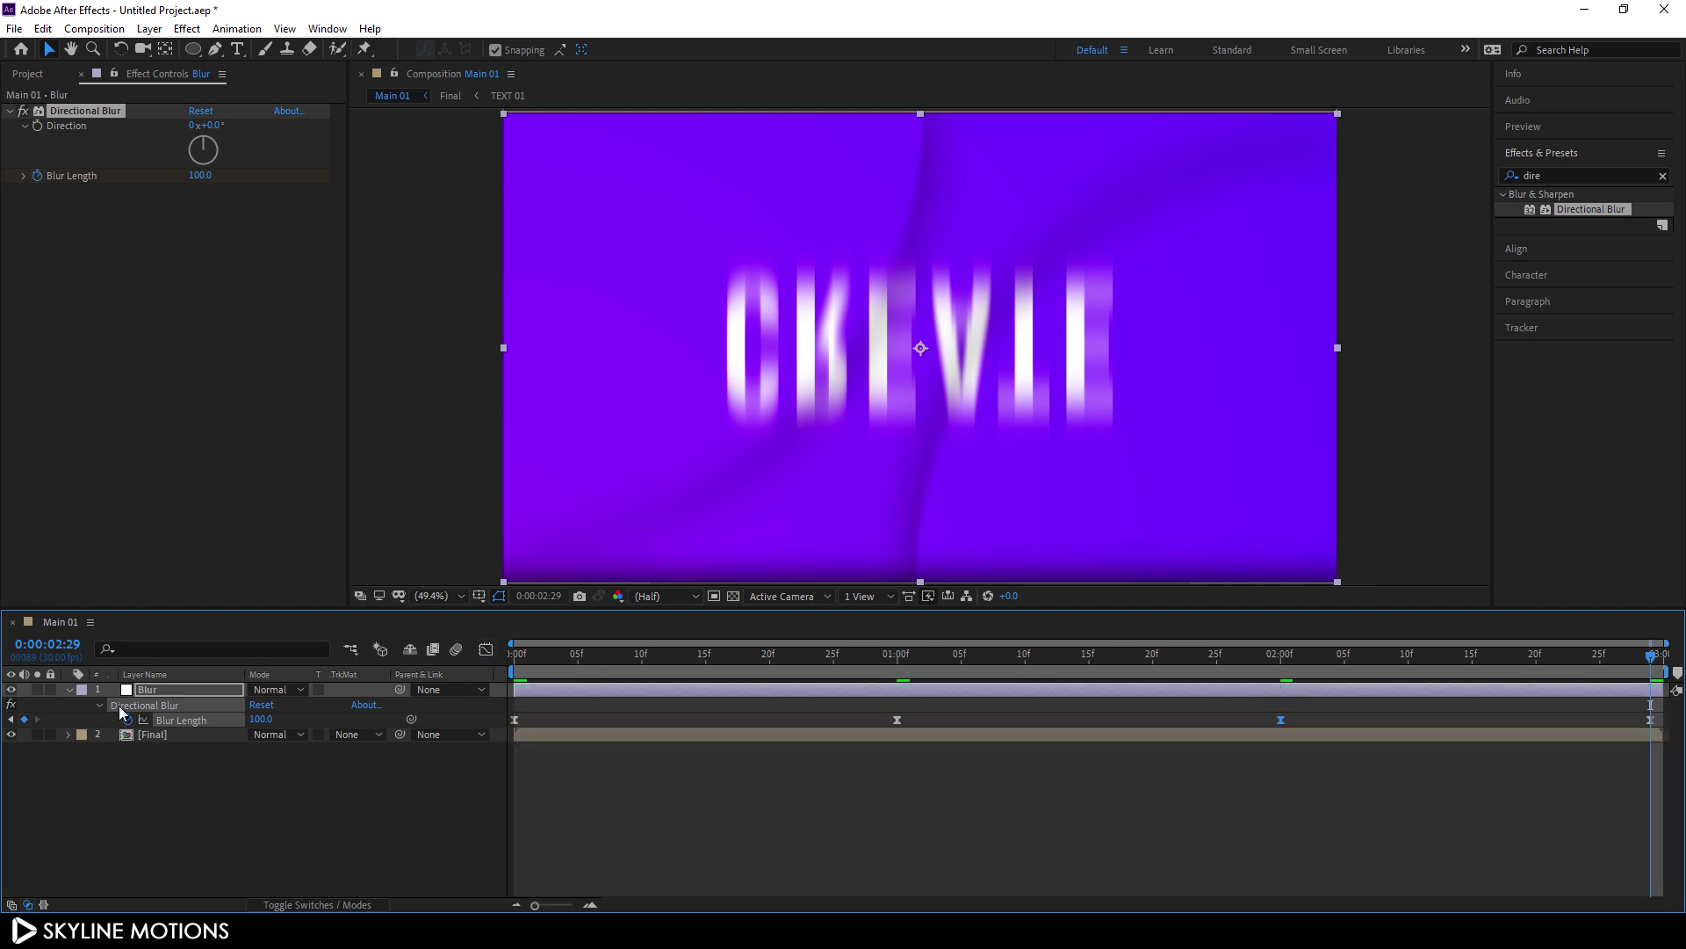
Step: Preview the blurred slide animation from 0:00:00:00
left_click(286, 775)
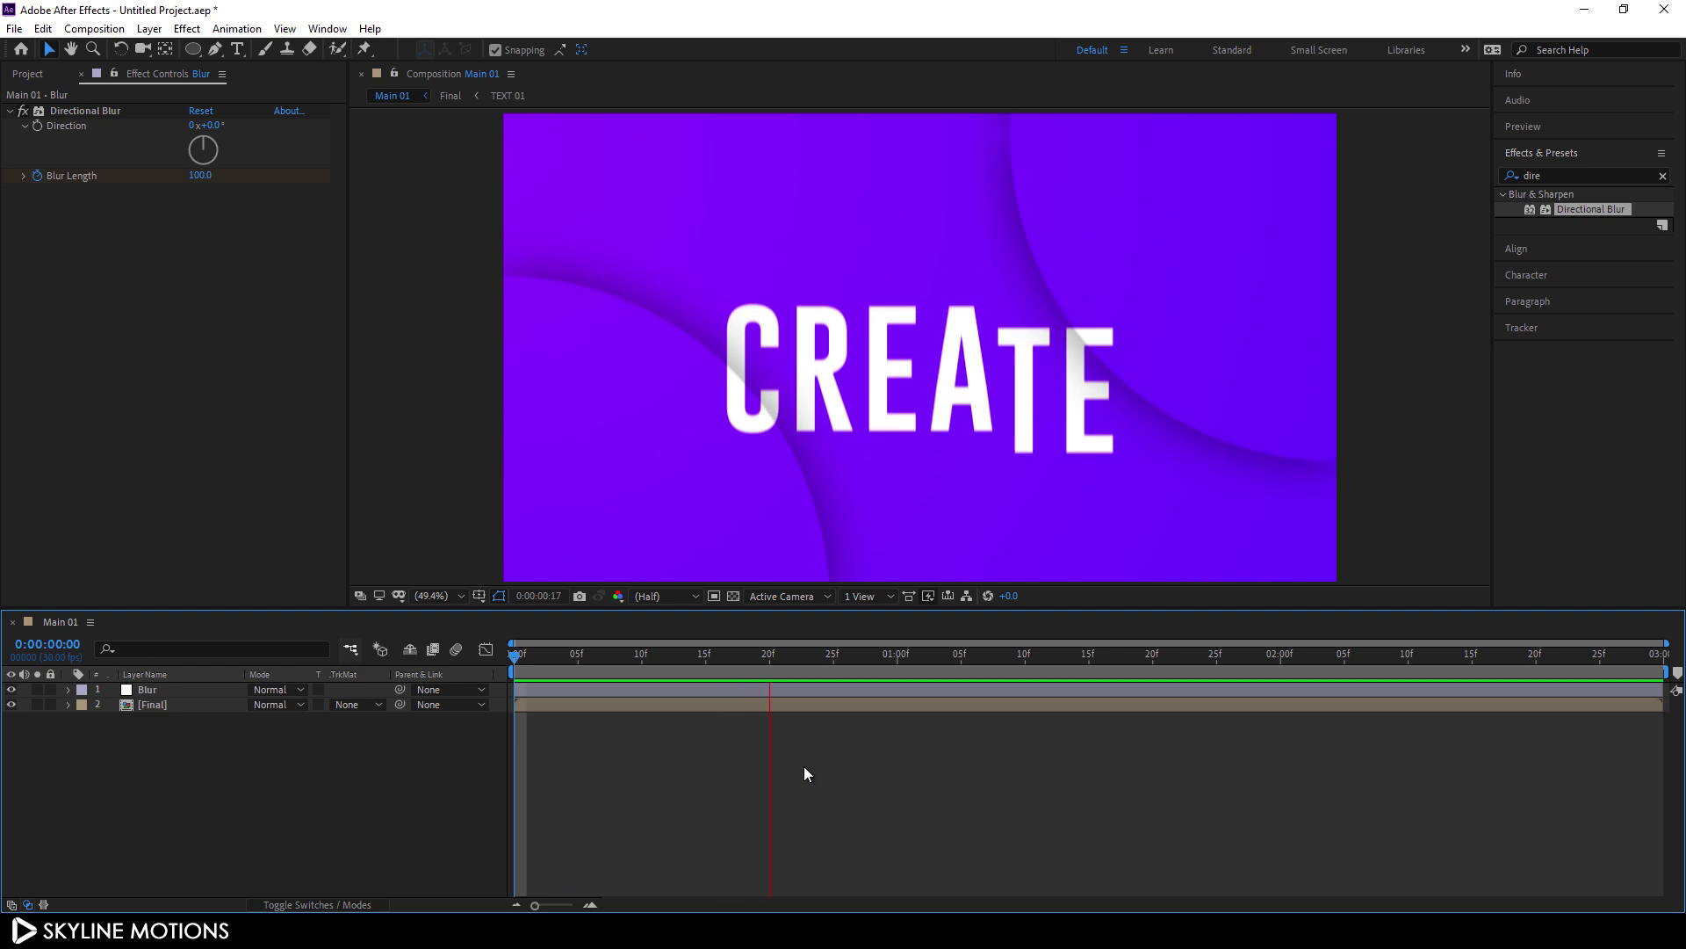
key("space")
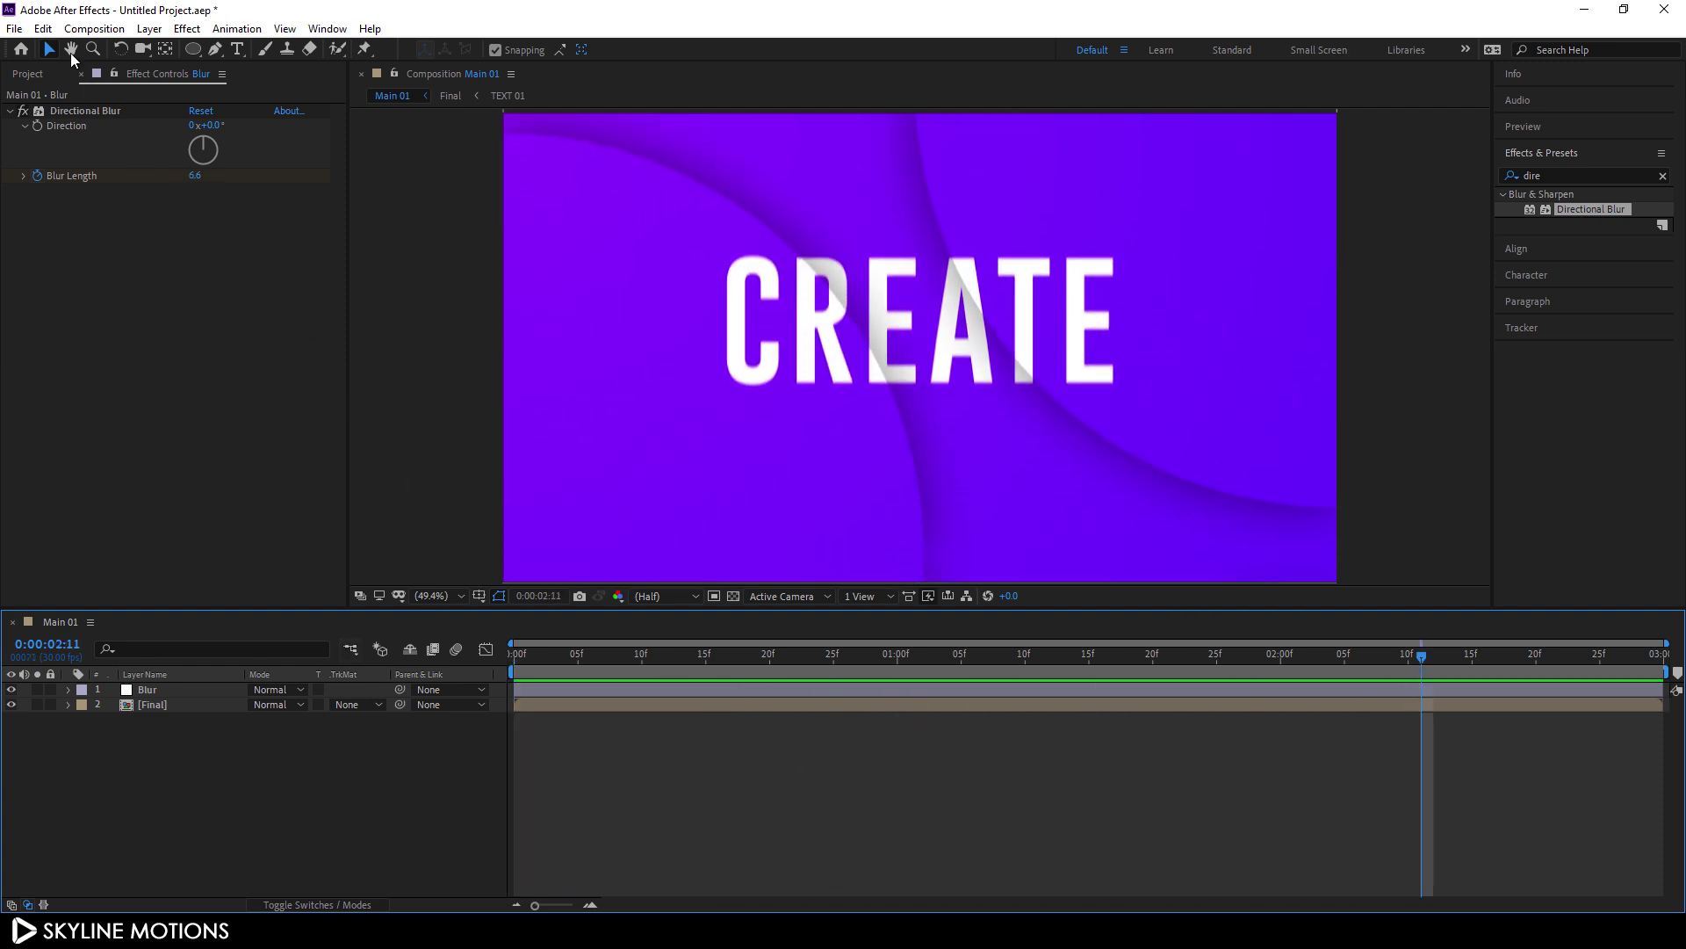
Step: Save the project as Title 01 in the Colorful Title folder
left_click(14, 28)
mouse_move(85, 208)
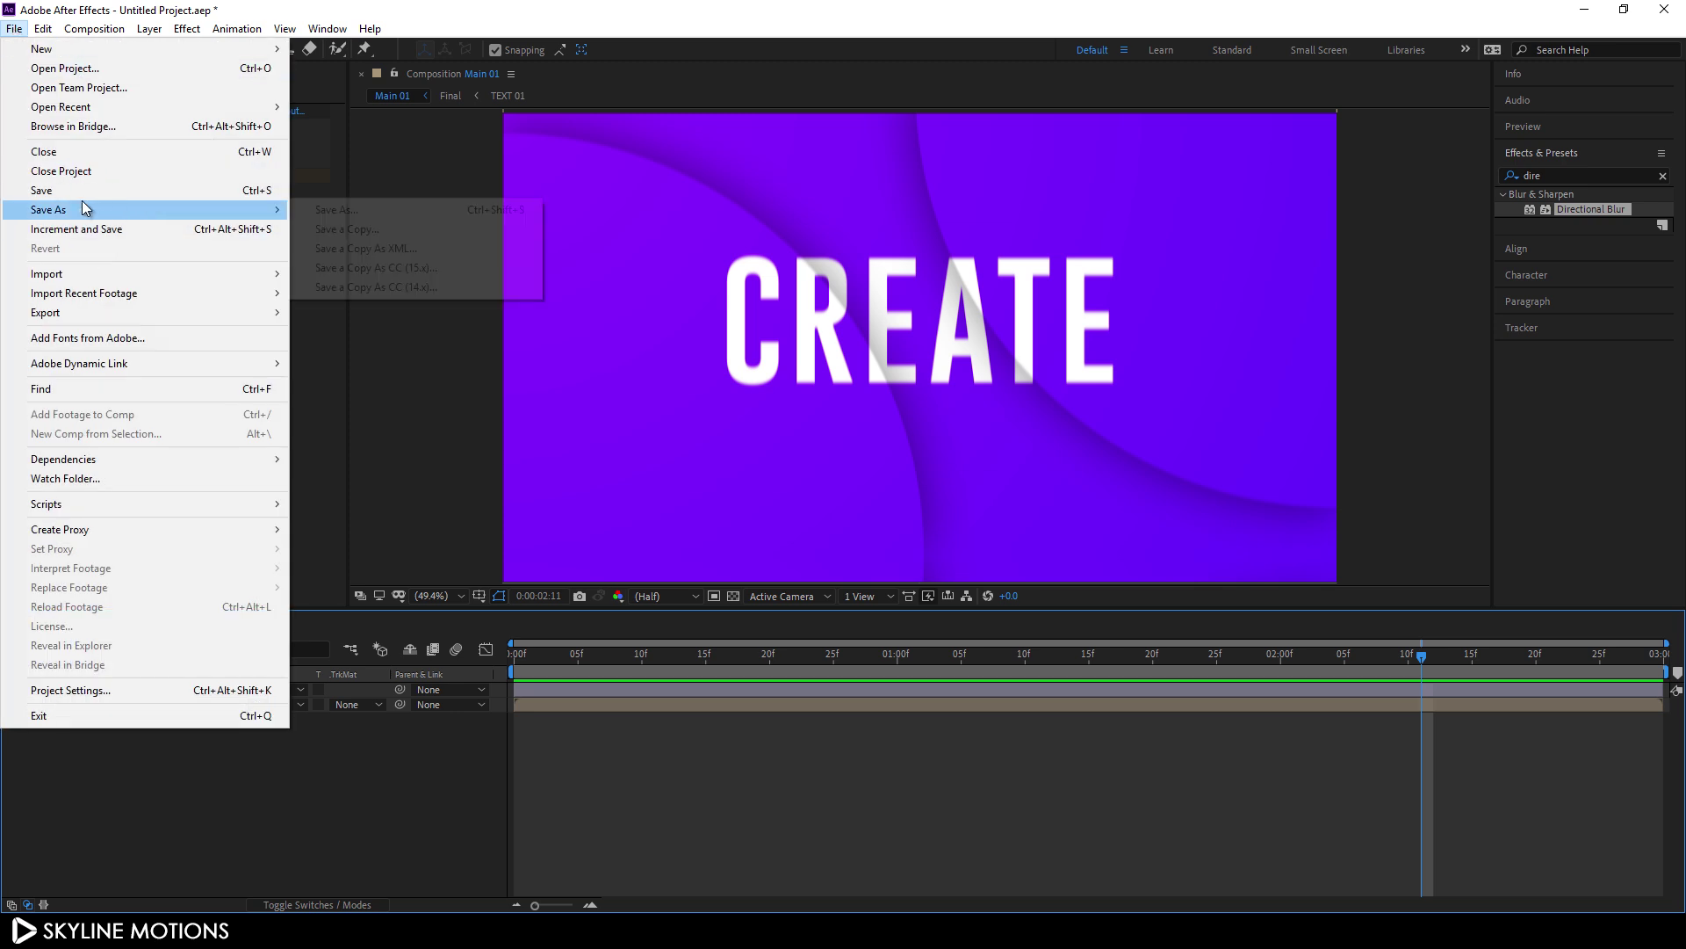
left_click(329, 210)
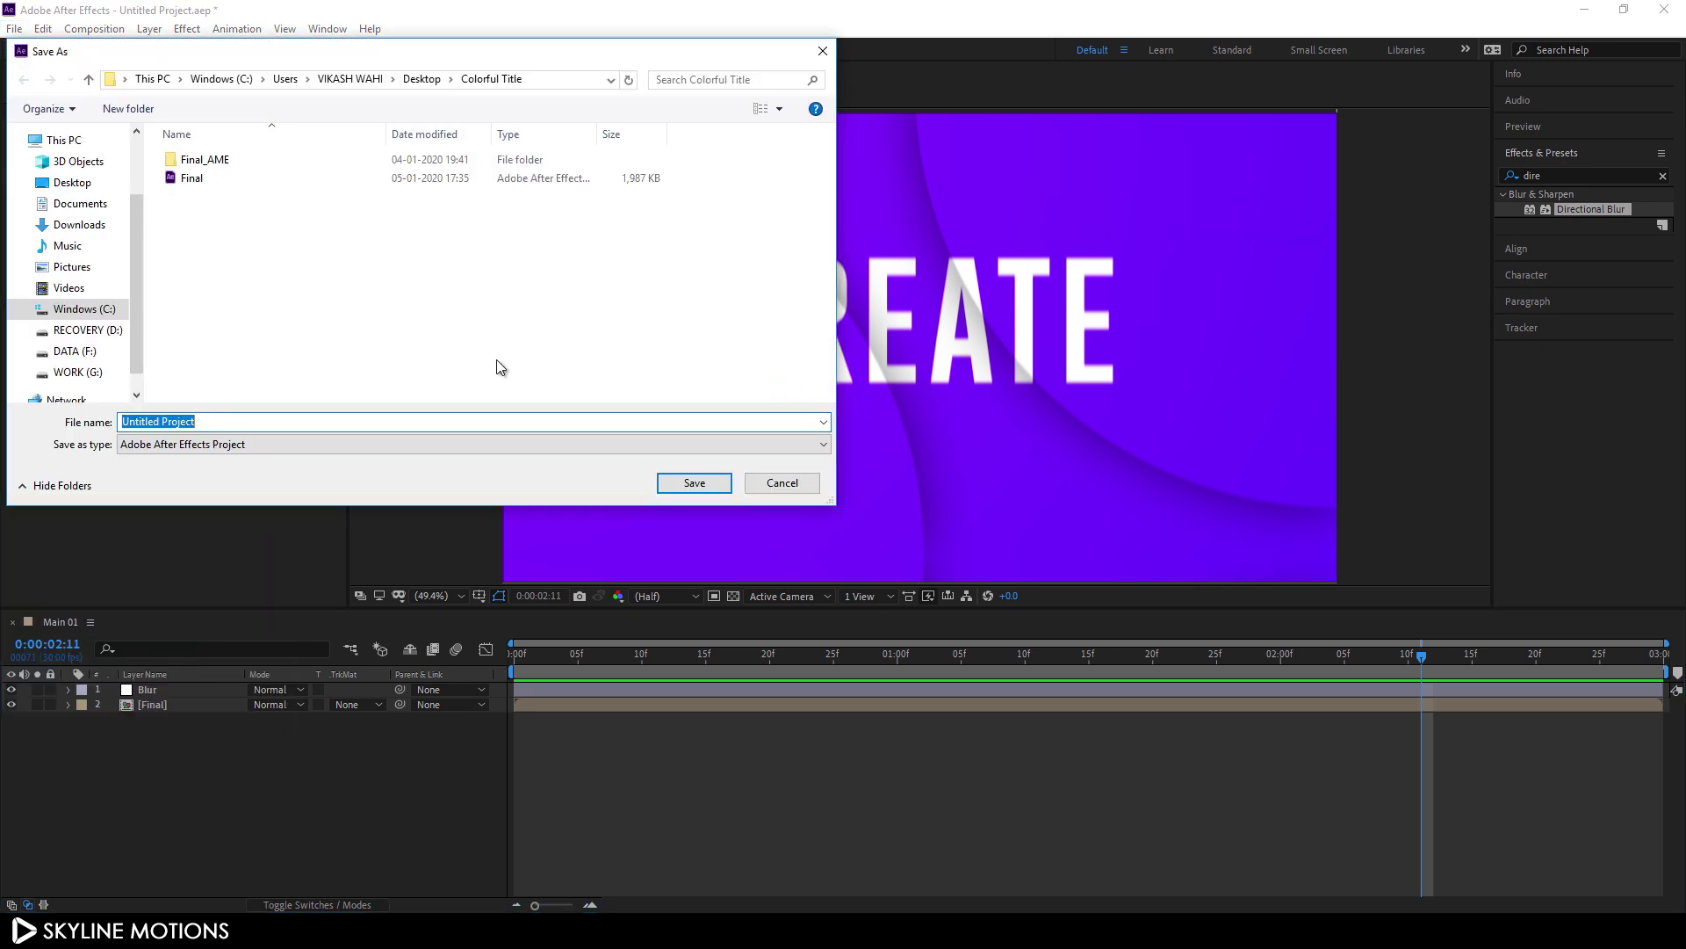
key("BackSpace")
left_click(671, 483)
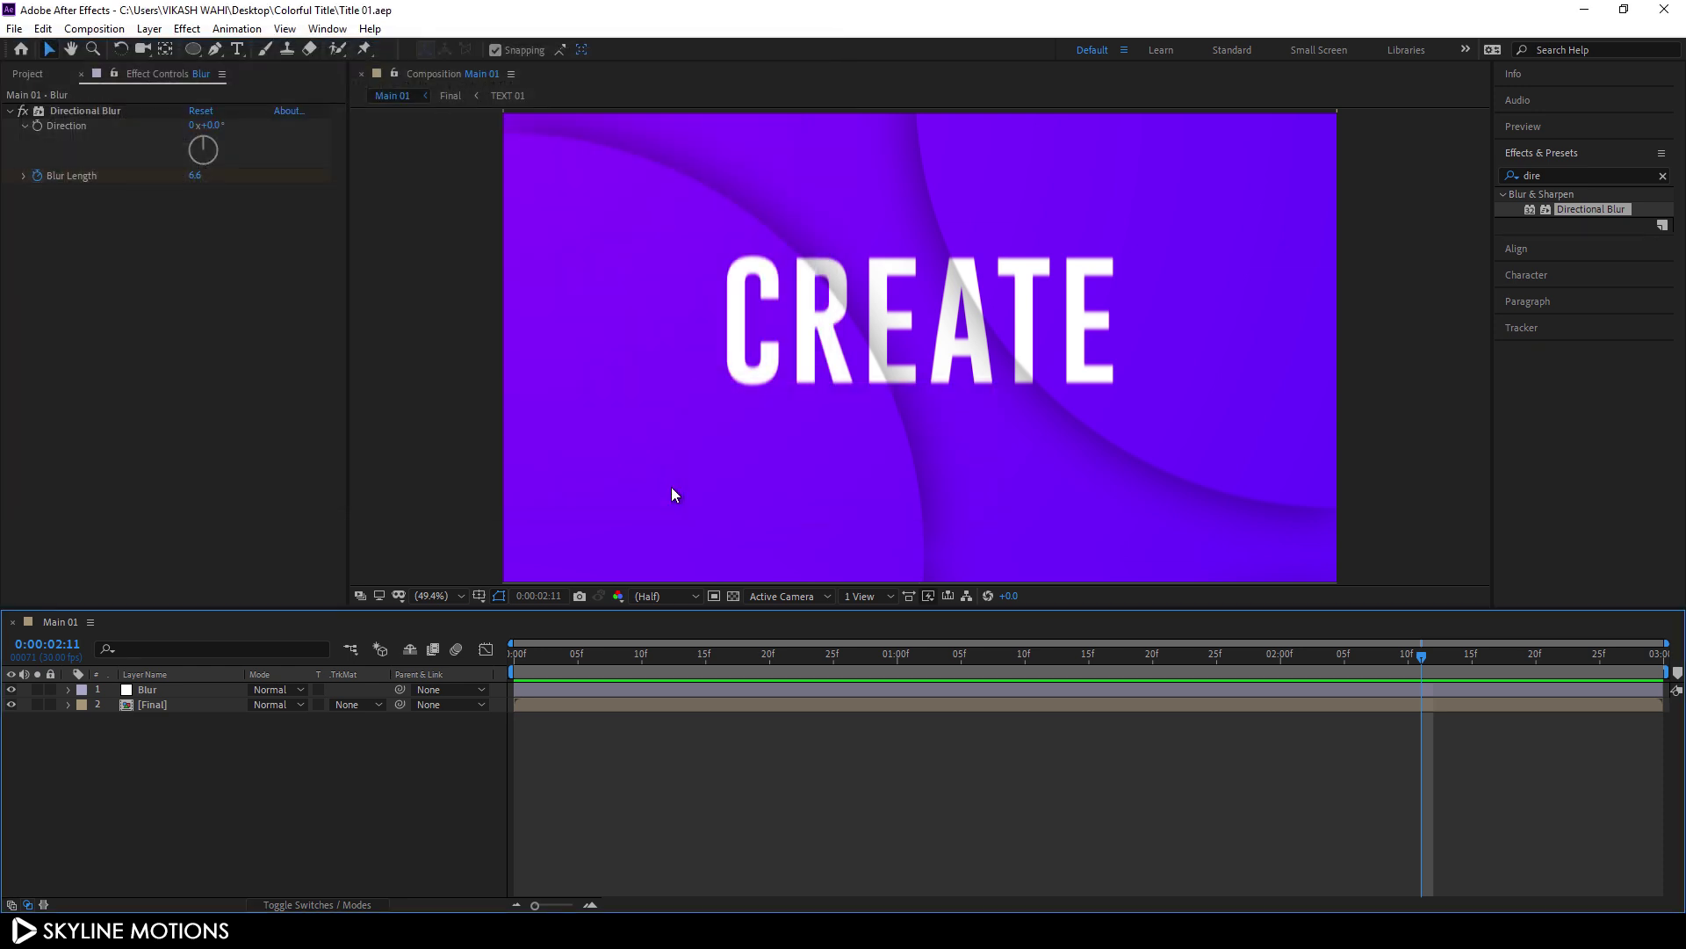
Step: Save a second version of the project as Title 02 in the same folder
left_click(15, 29)
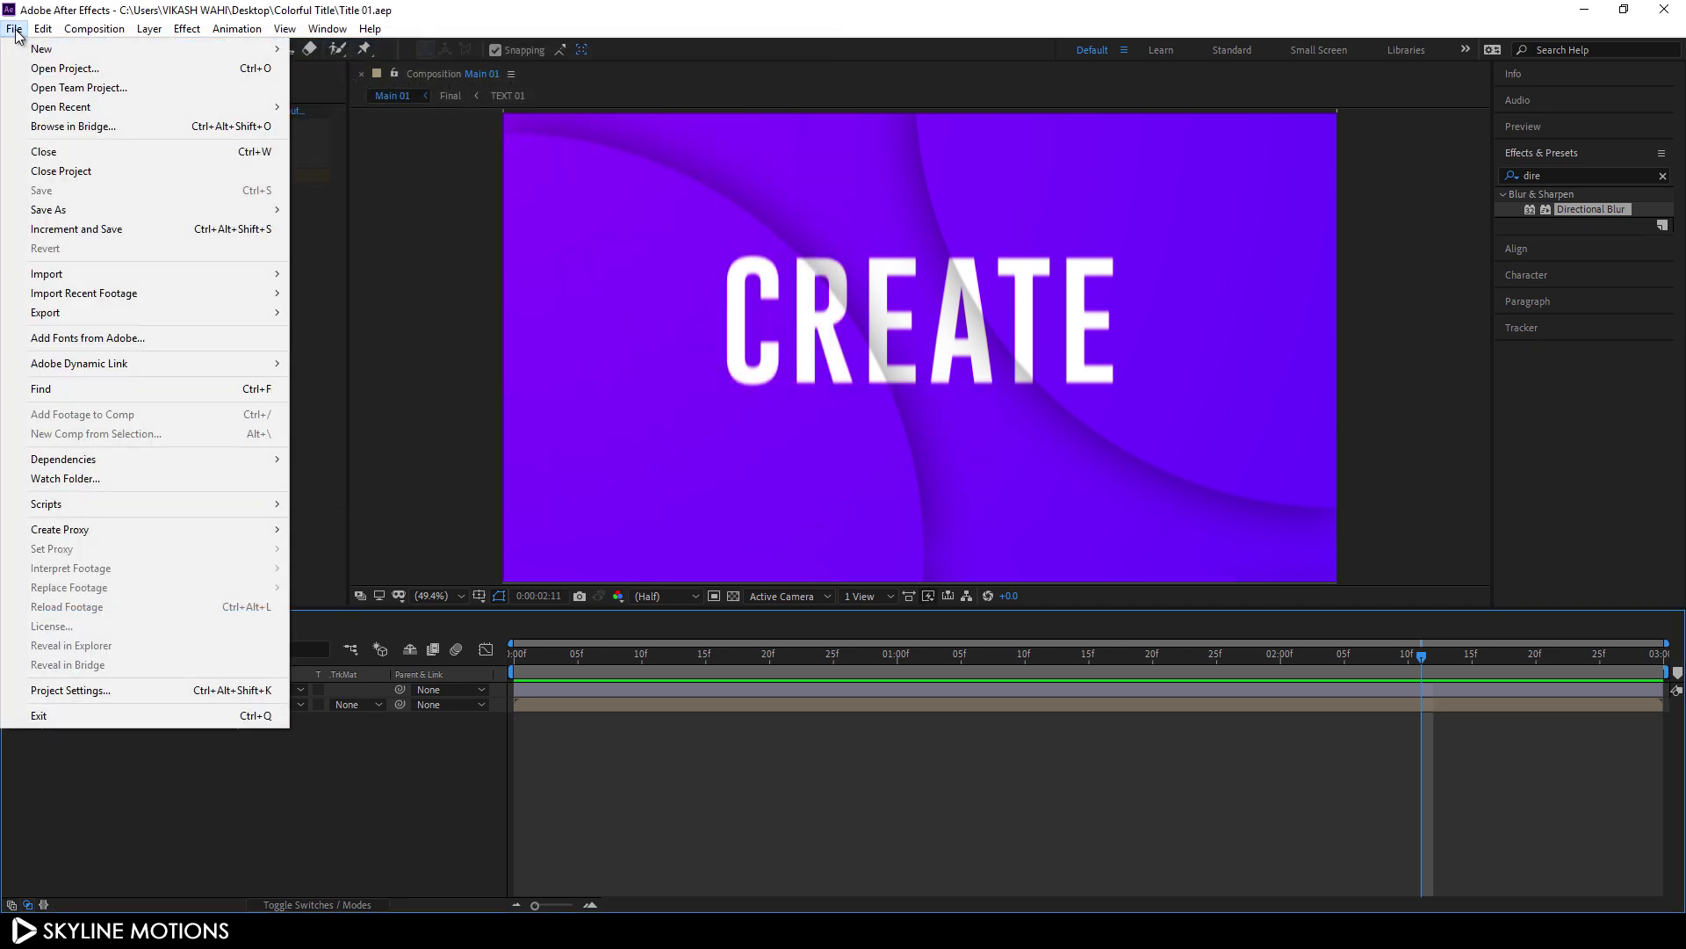
mouse_move(79, 218)
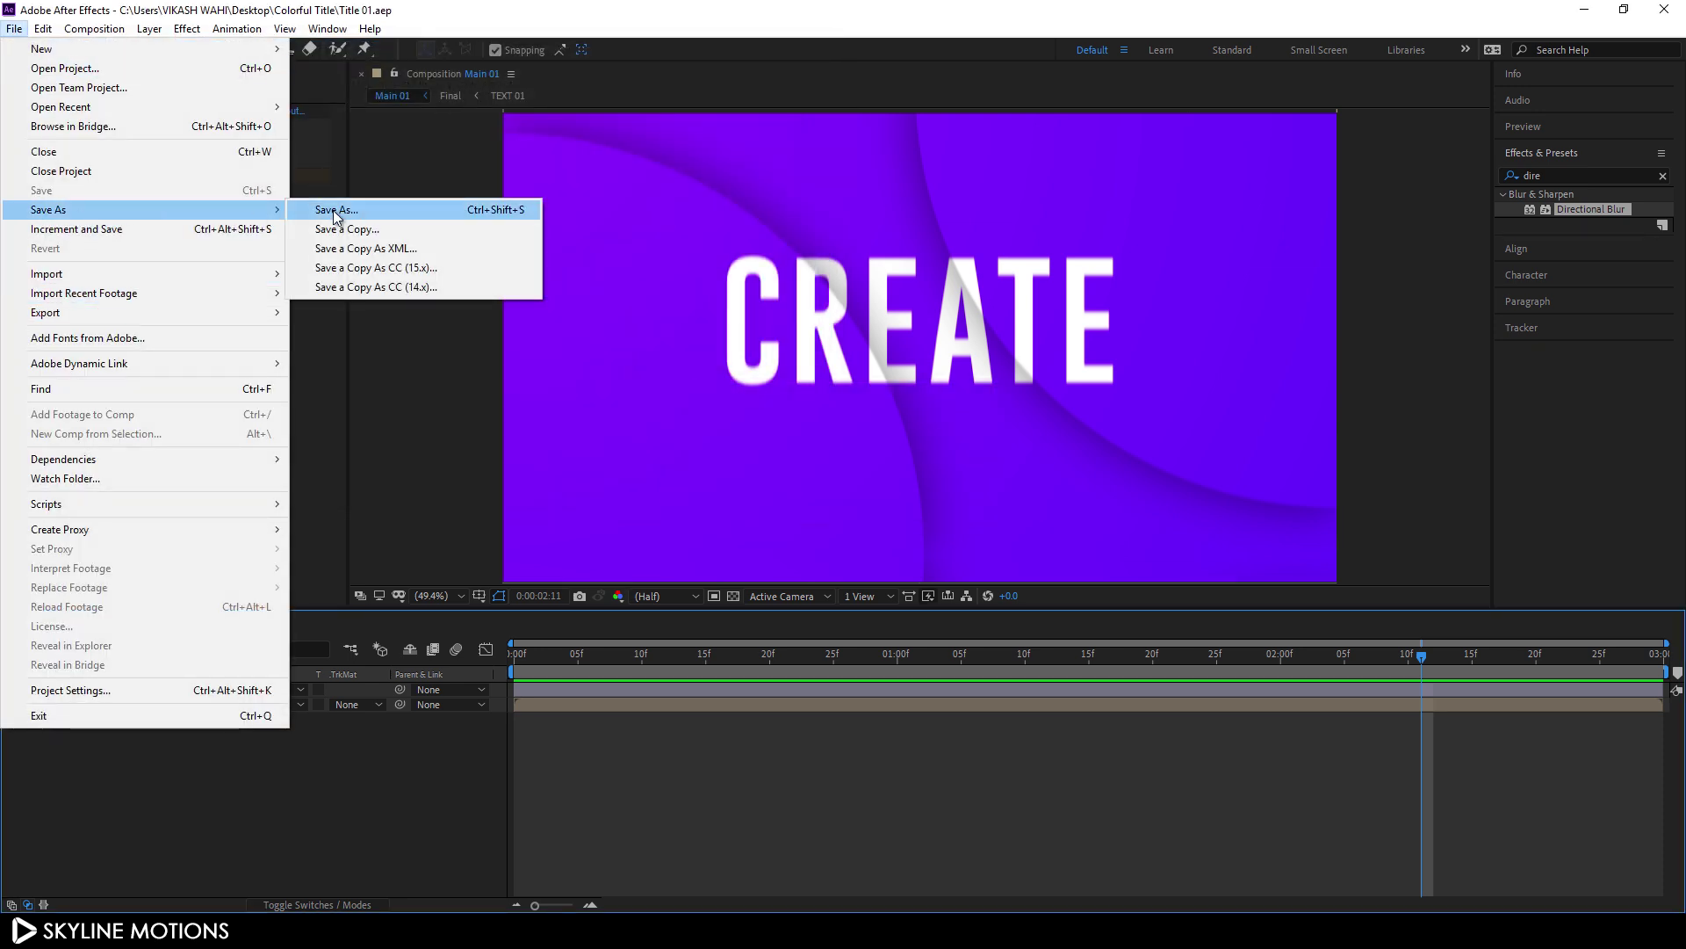
left_click(327, 210)
left_click(235, 423)
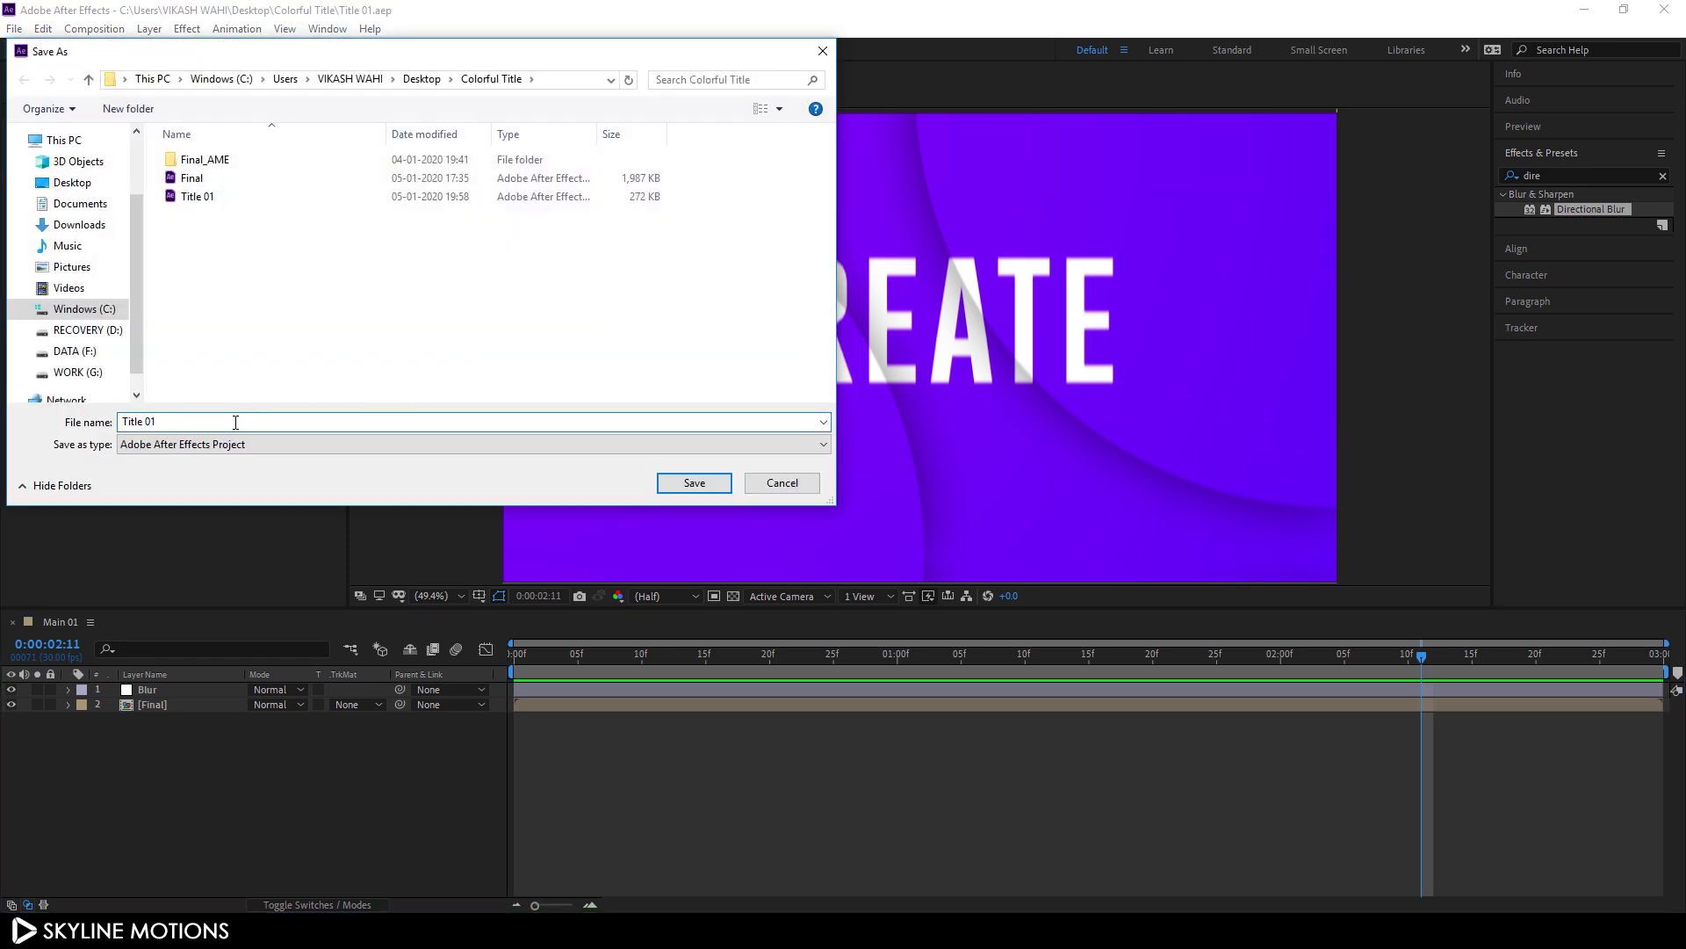
key("BackSpace")
type("2")
left_click(698, 485)
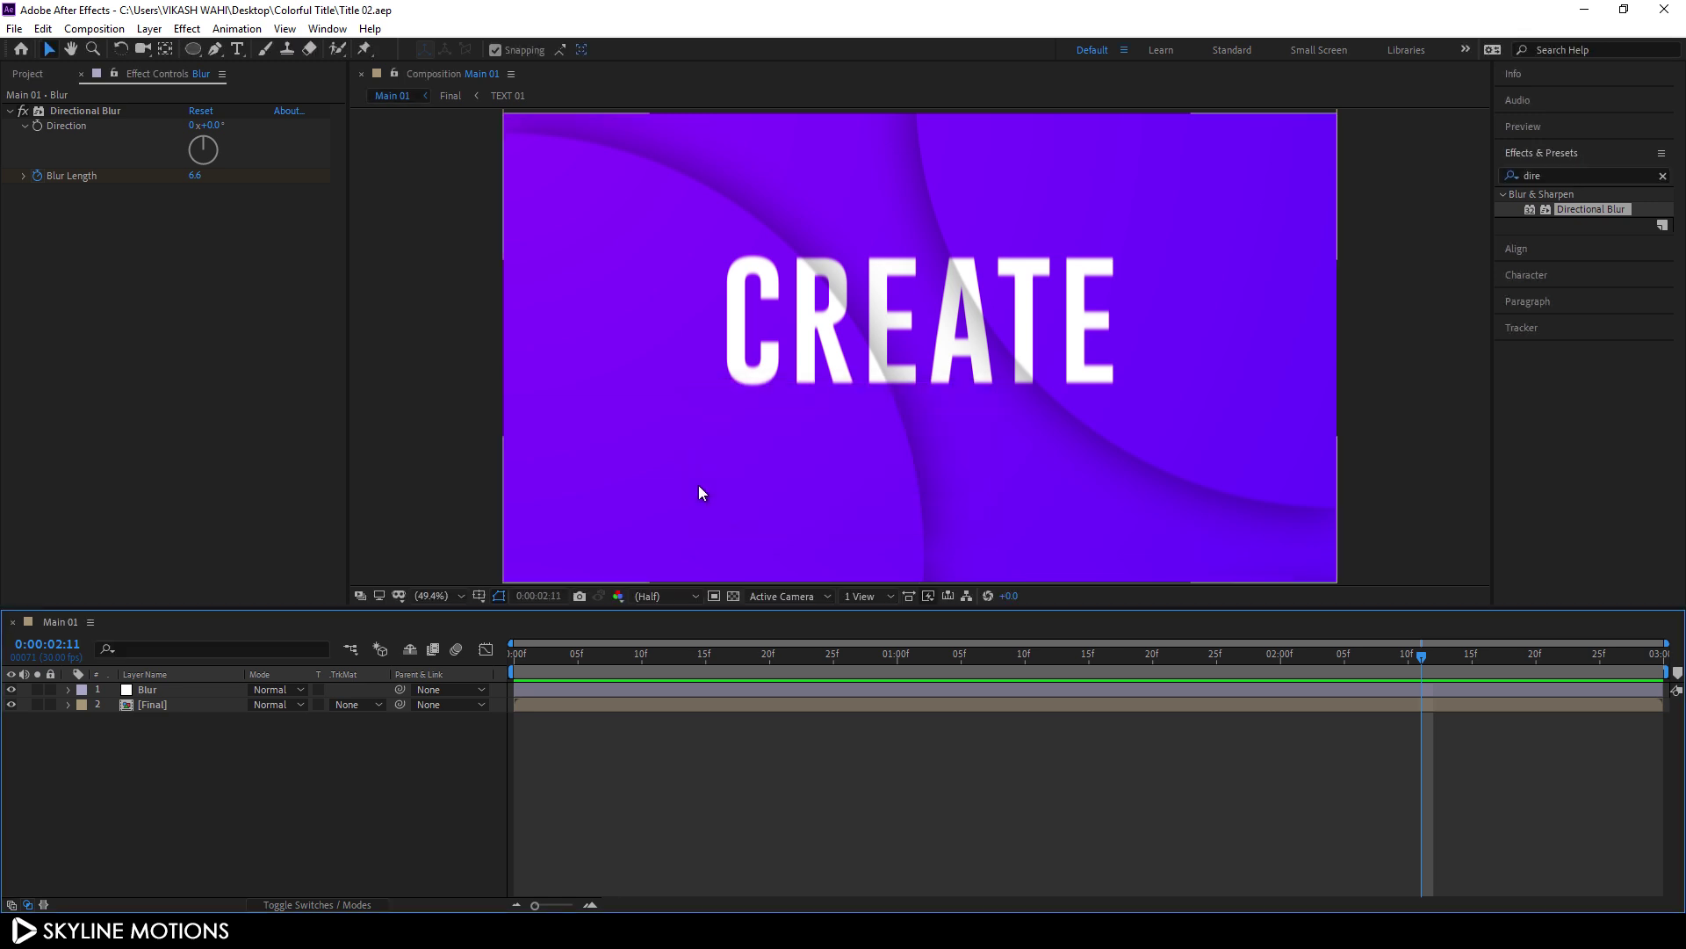
Step: Rename the Main 01 composition as Main 02
left_click(28, 76)
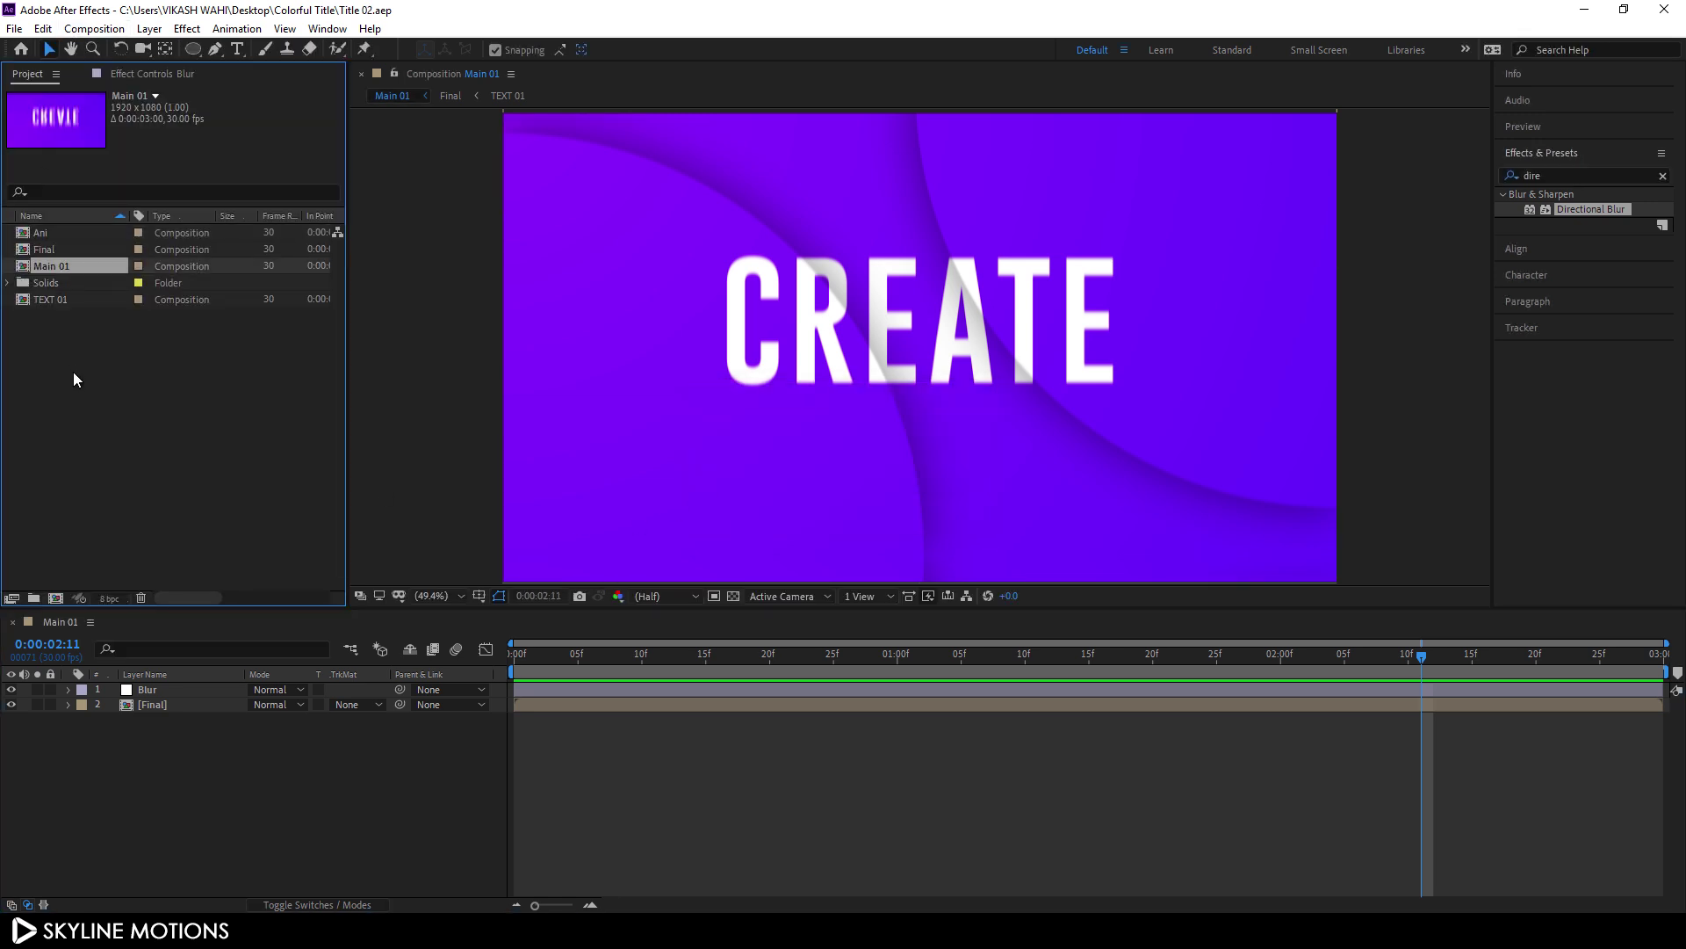
left_click(124, 390)
left_click(70, 266)
right_click(72, 266)
left_click(123, 547)
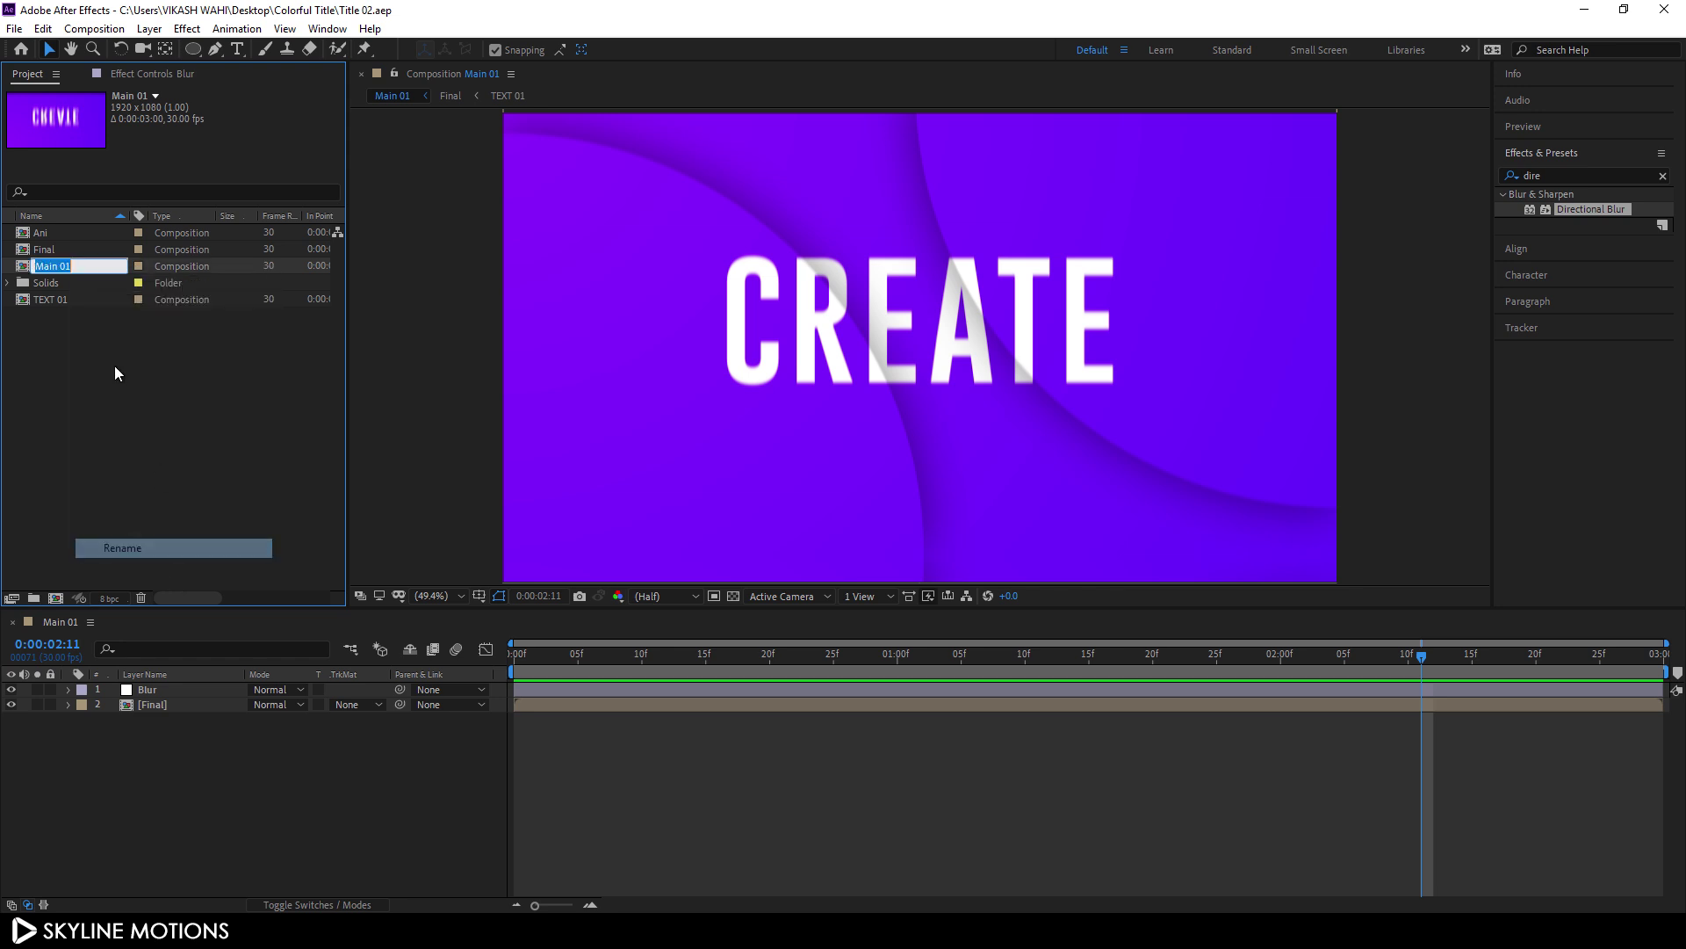
left_click(95, 268)
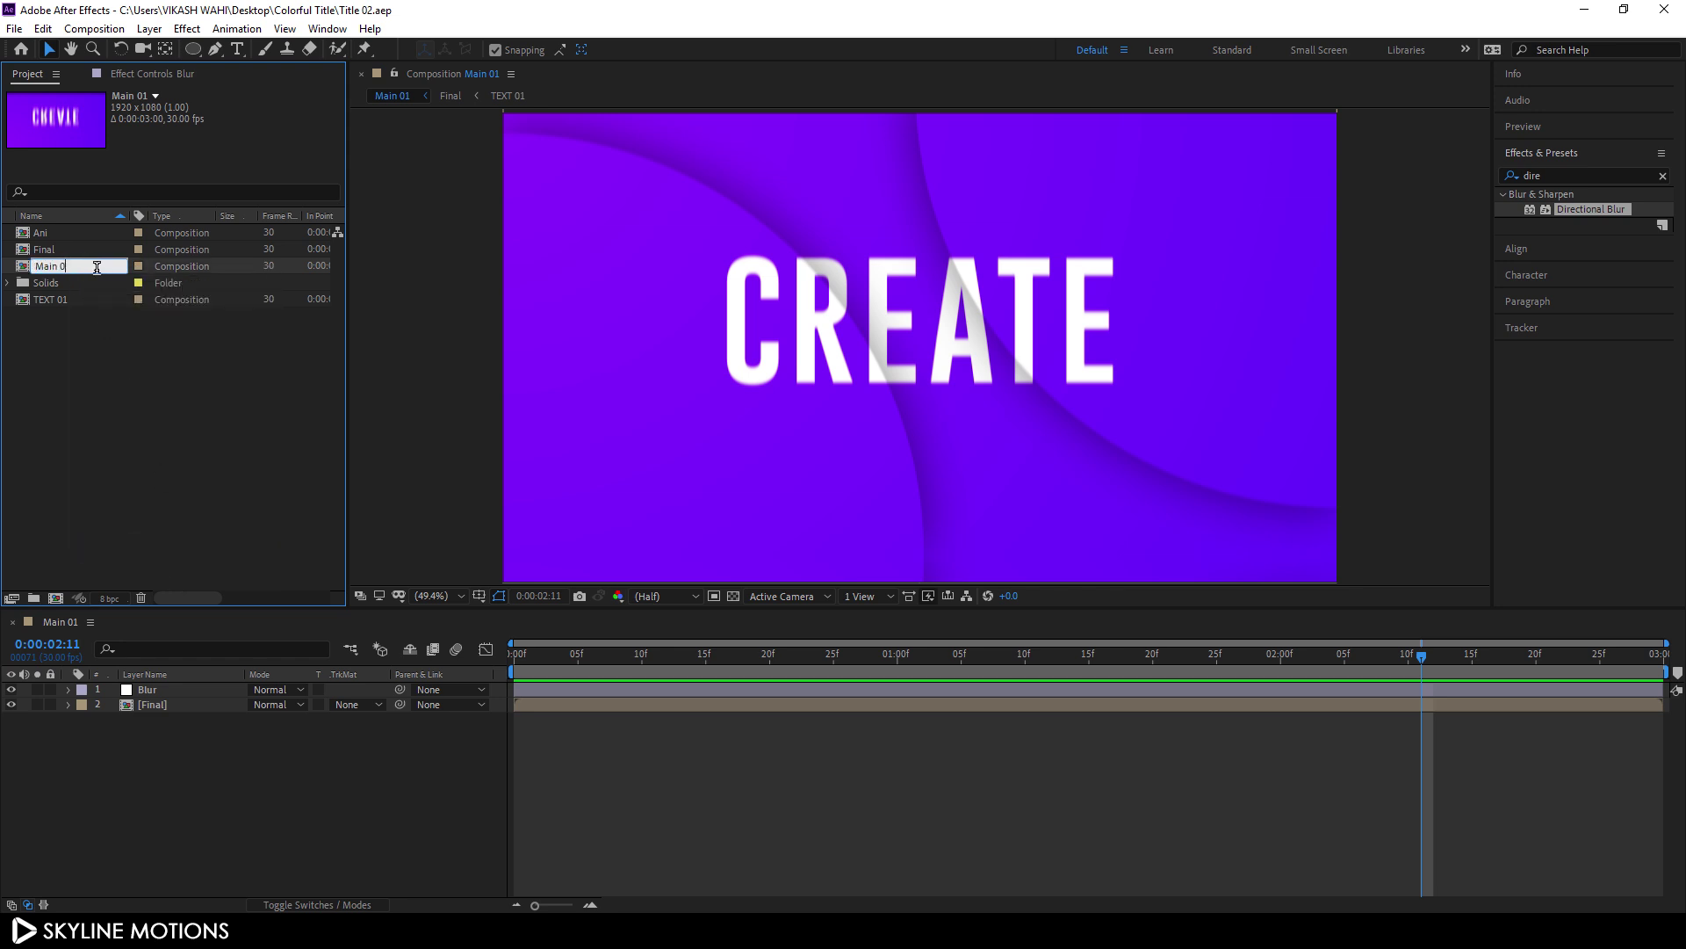
type("2")
key("Return")
Step: Rename the TEXT 01 composition as TEXT 02
left_click(66, 303)
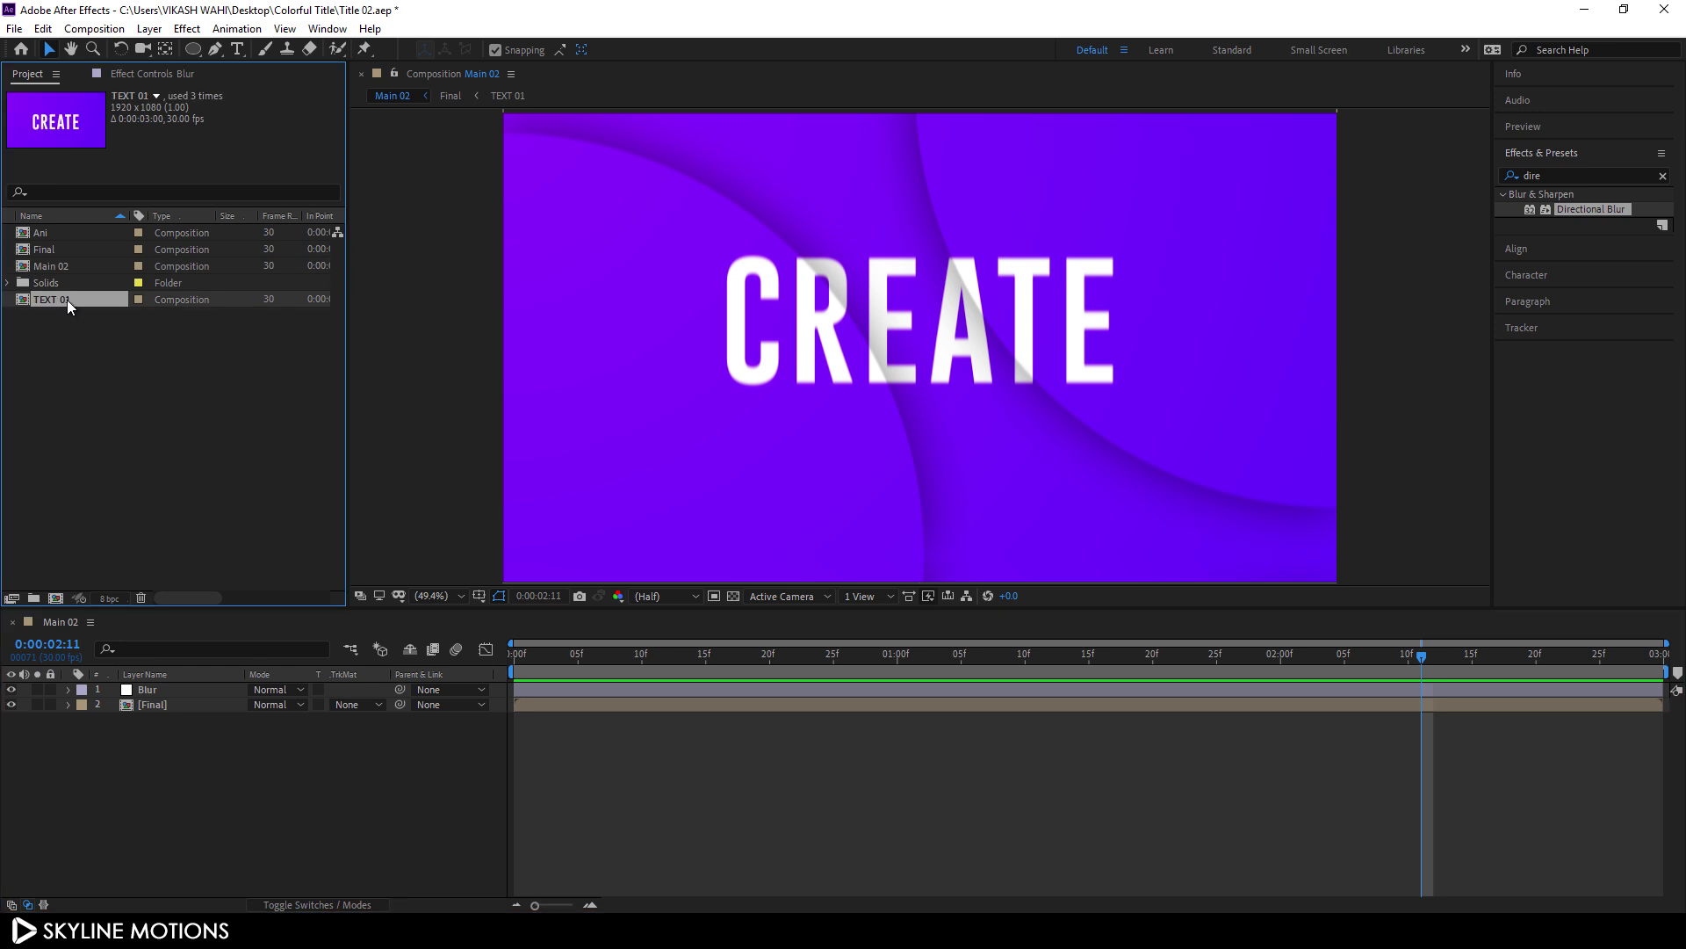
right_click(67, 298)
left_click(117, 581)
left_click(92, 299)
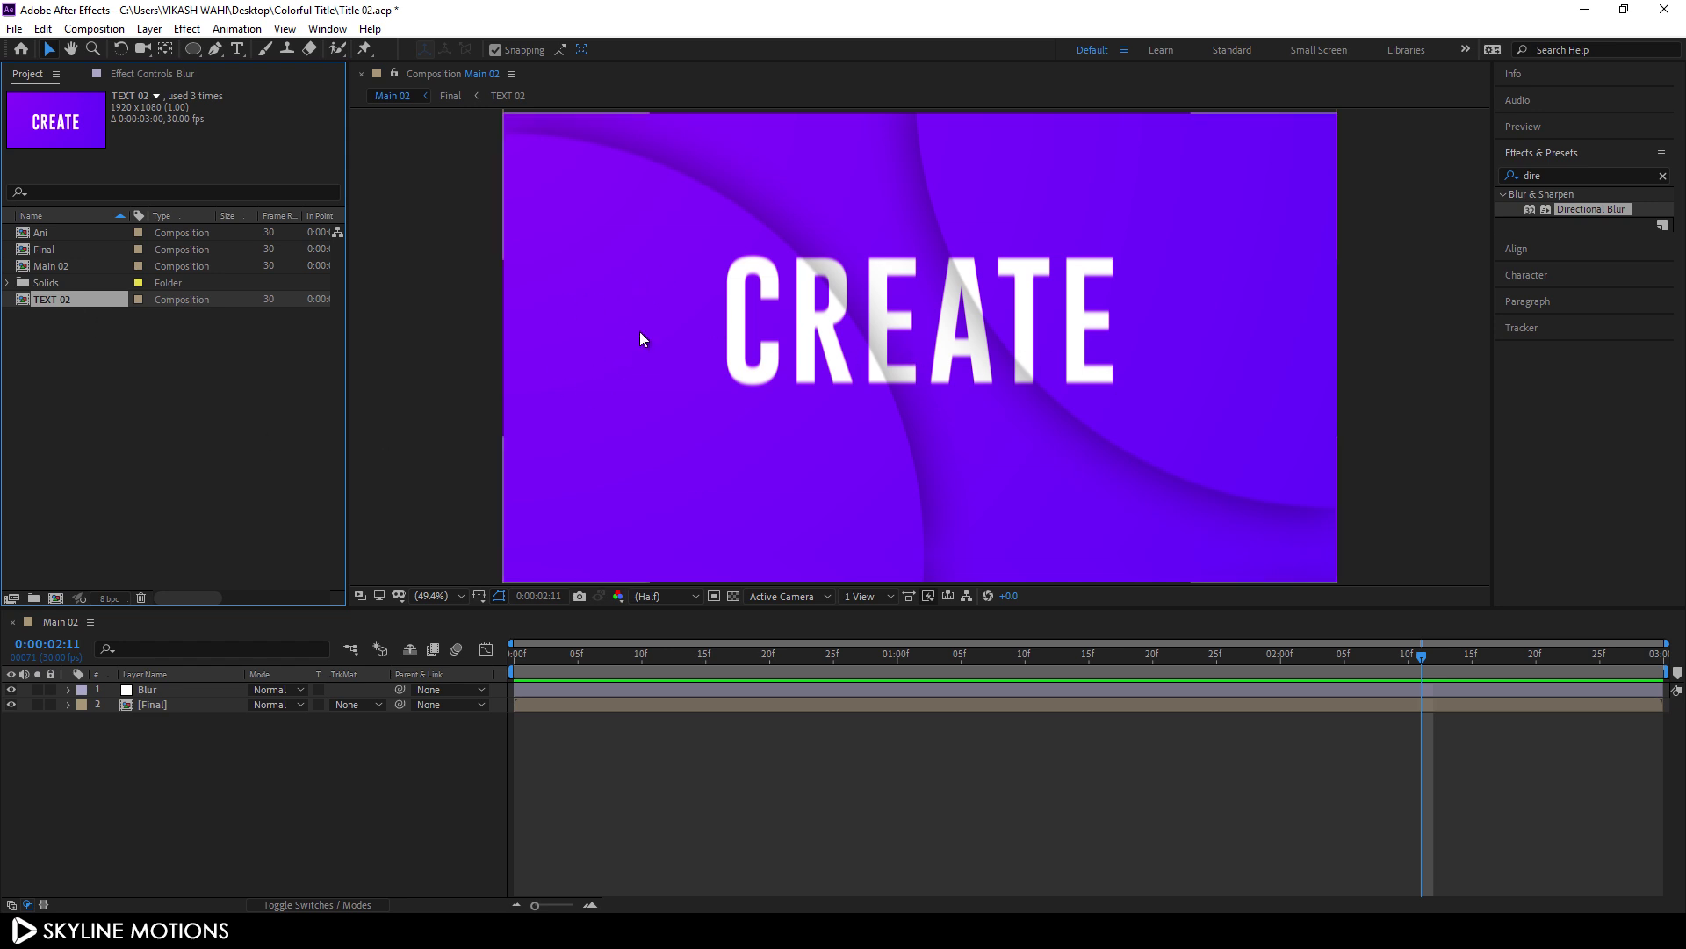
Step: Open the TEXT 02 composition and replace the CREATE text with COLORFUL
double_click(69, 299)
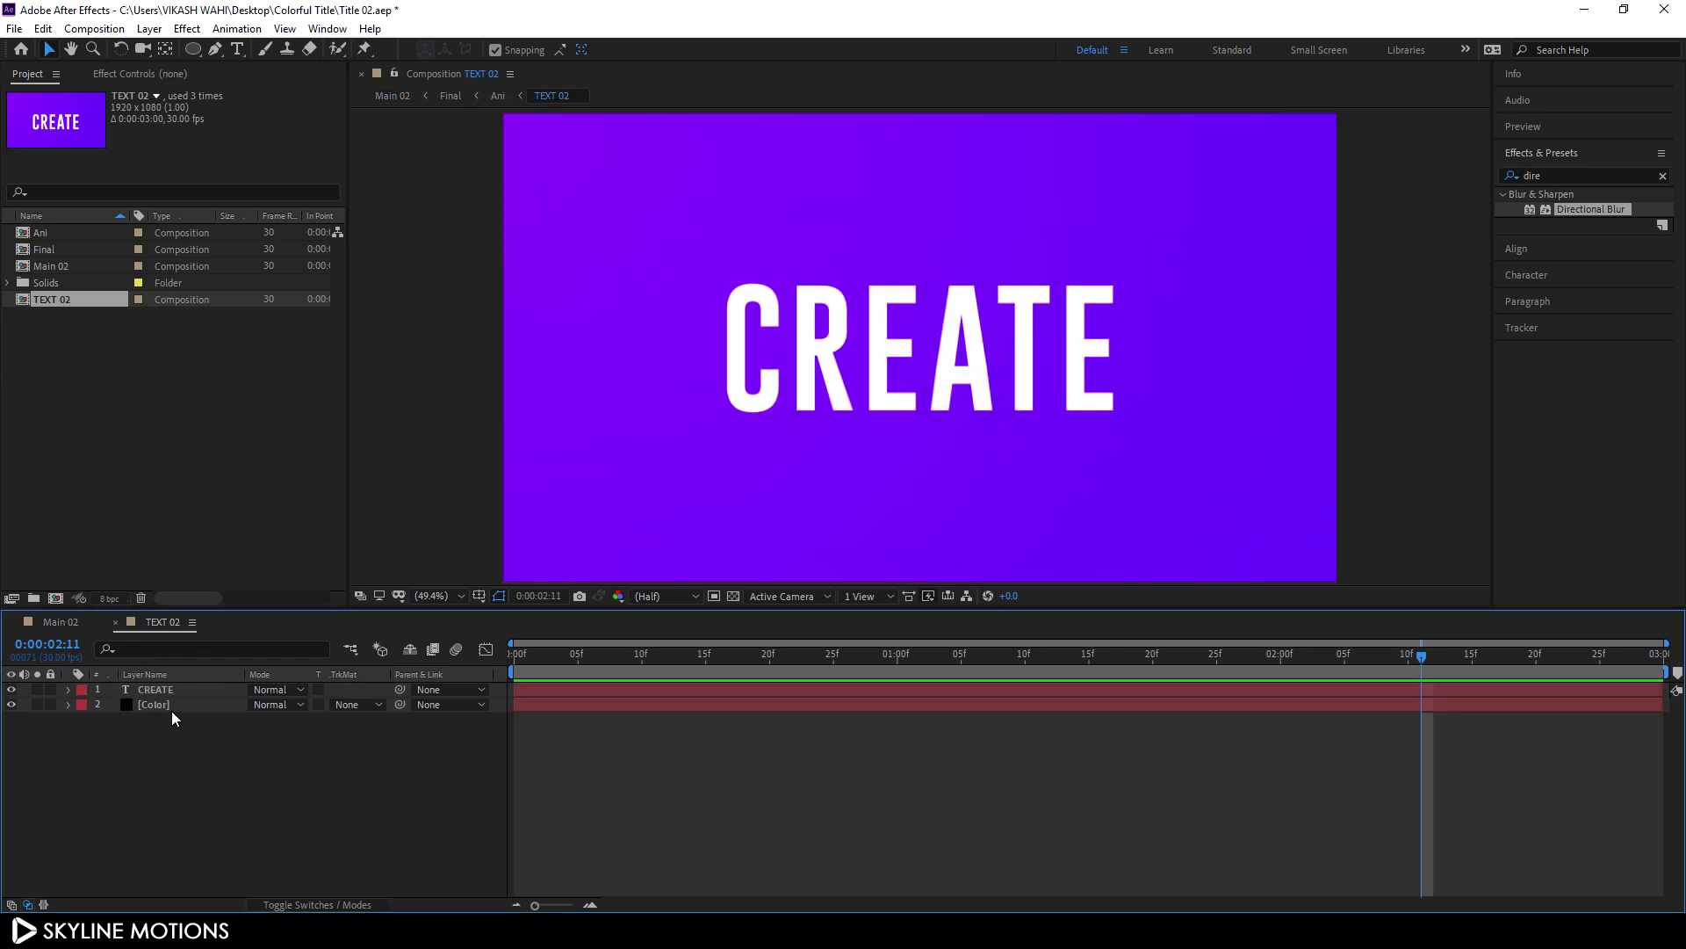
left_click(157, 689)
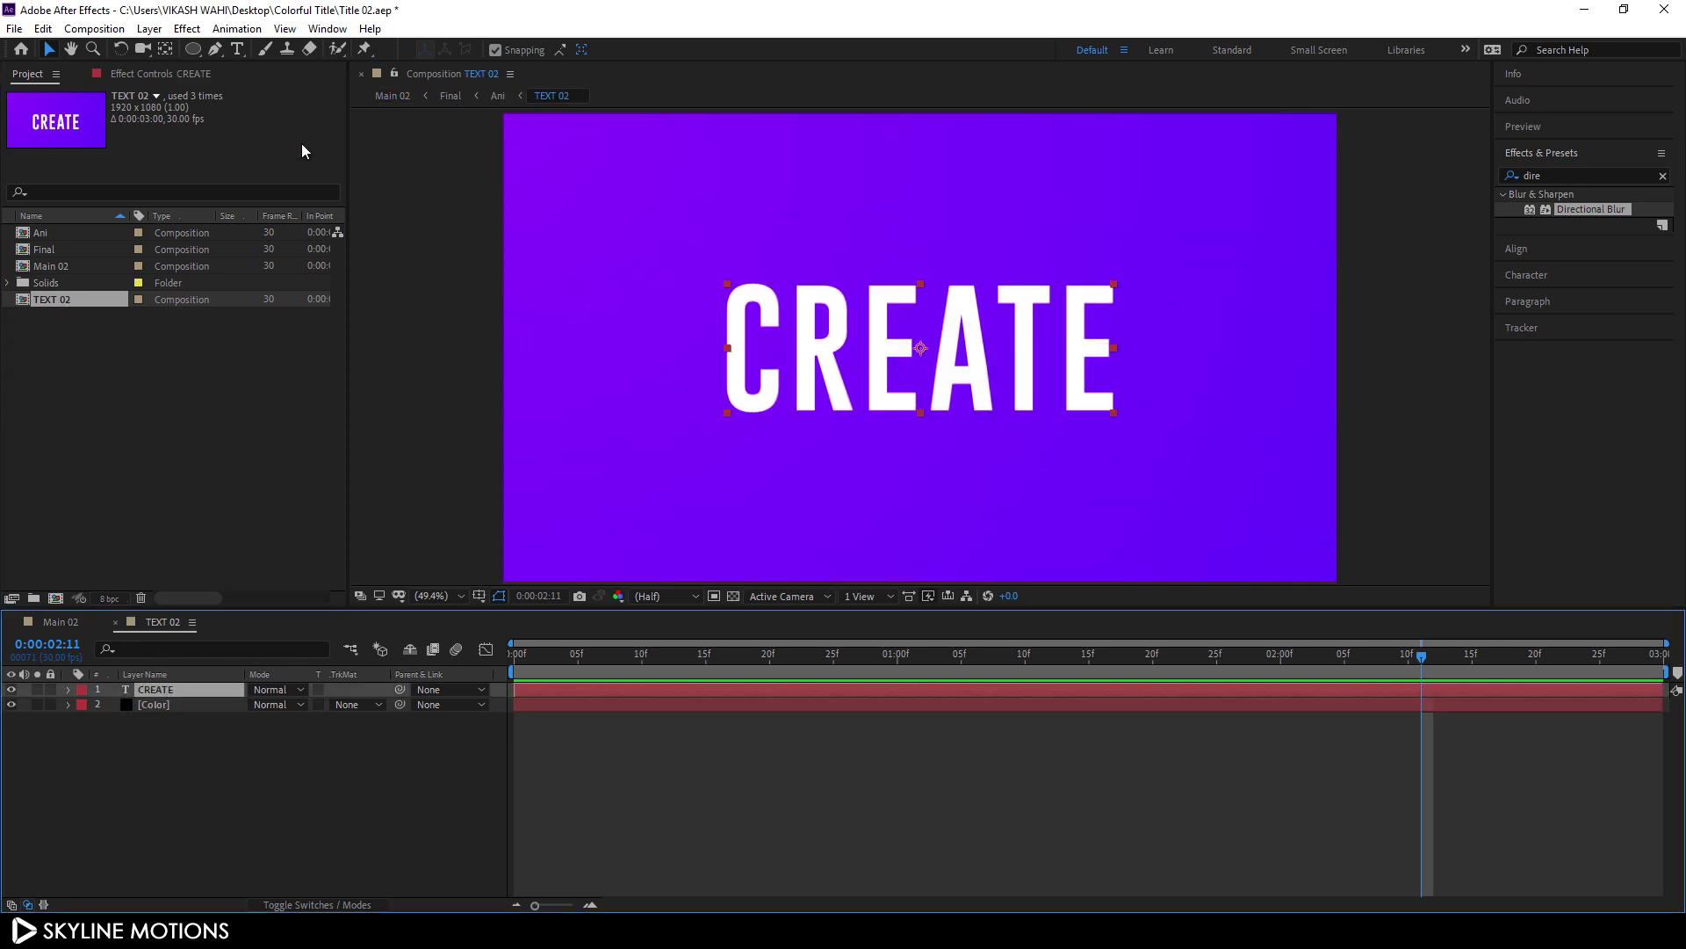
left_click(238, 49)
left_click(919, 388)
double_click(919, 388)
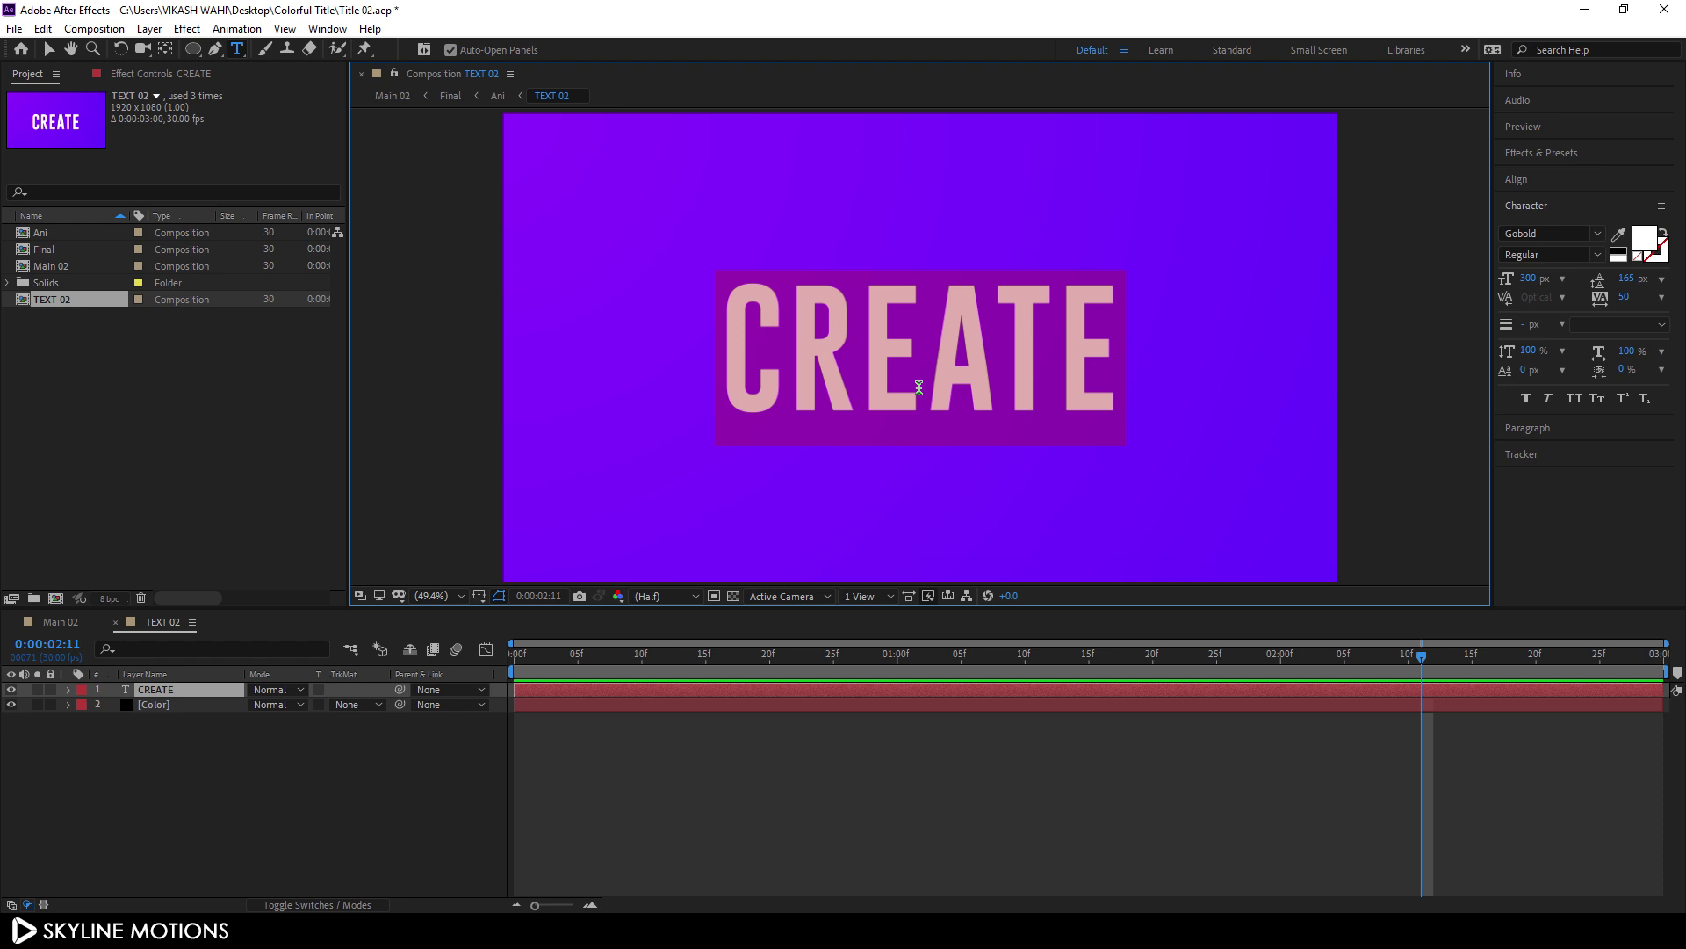
type("COLORF")
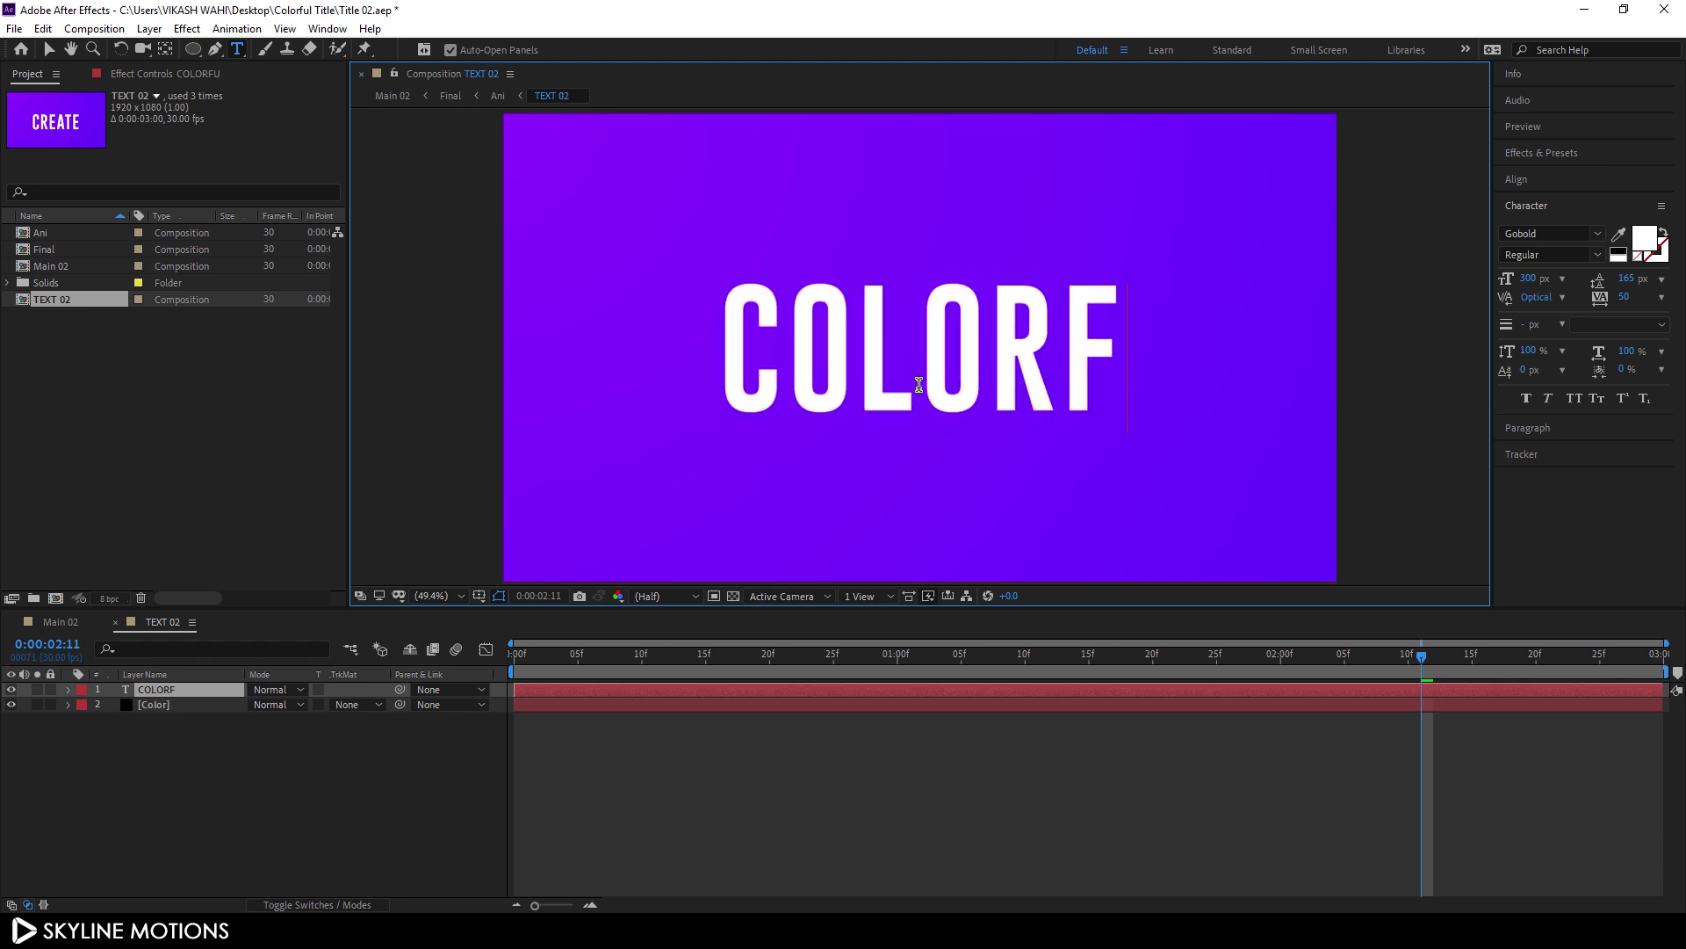
type("UL")
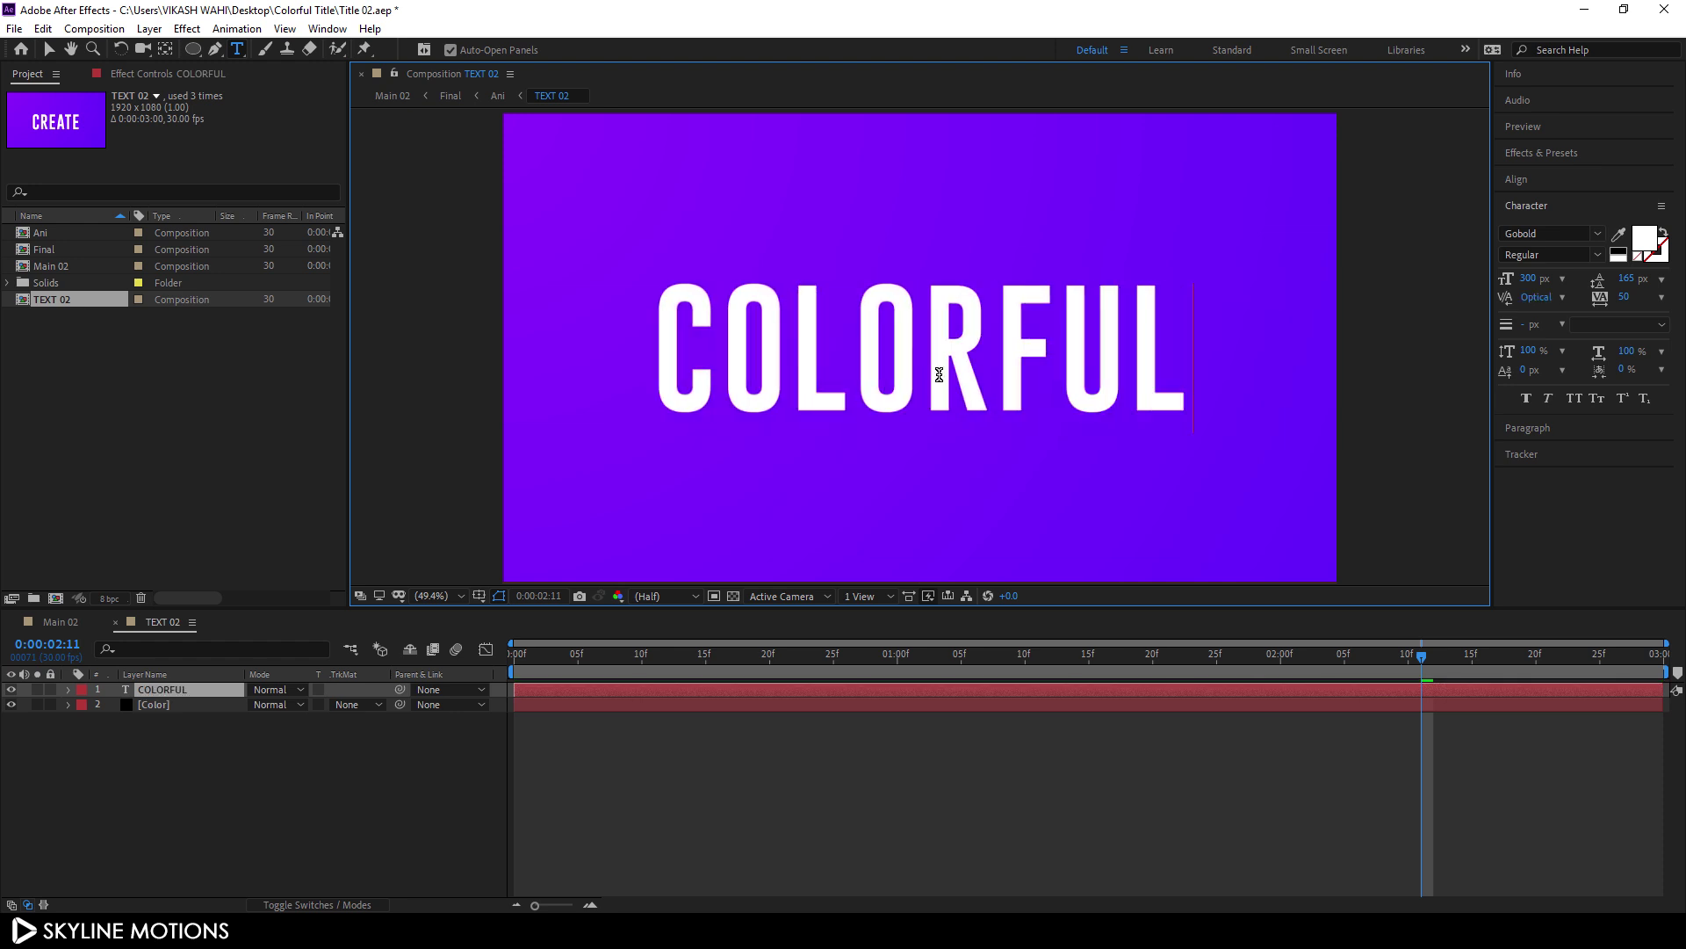
Step: Set the Start Color of the Color layer's Gradient Ramp to red
left_click(194, 704)
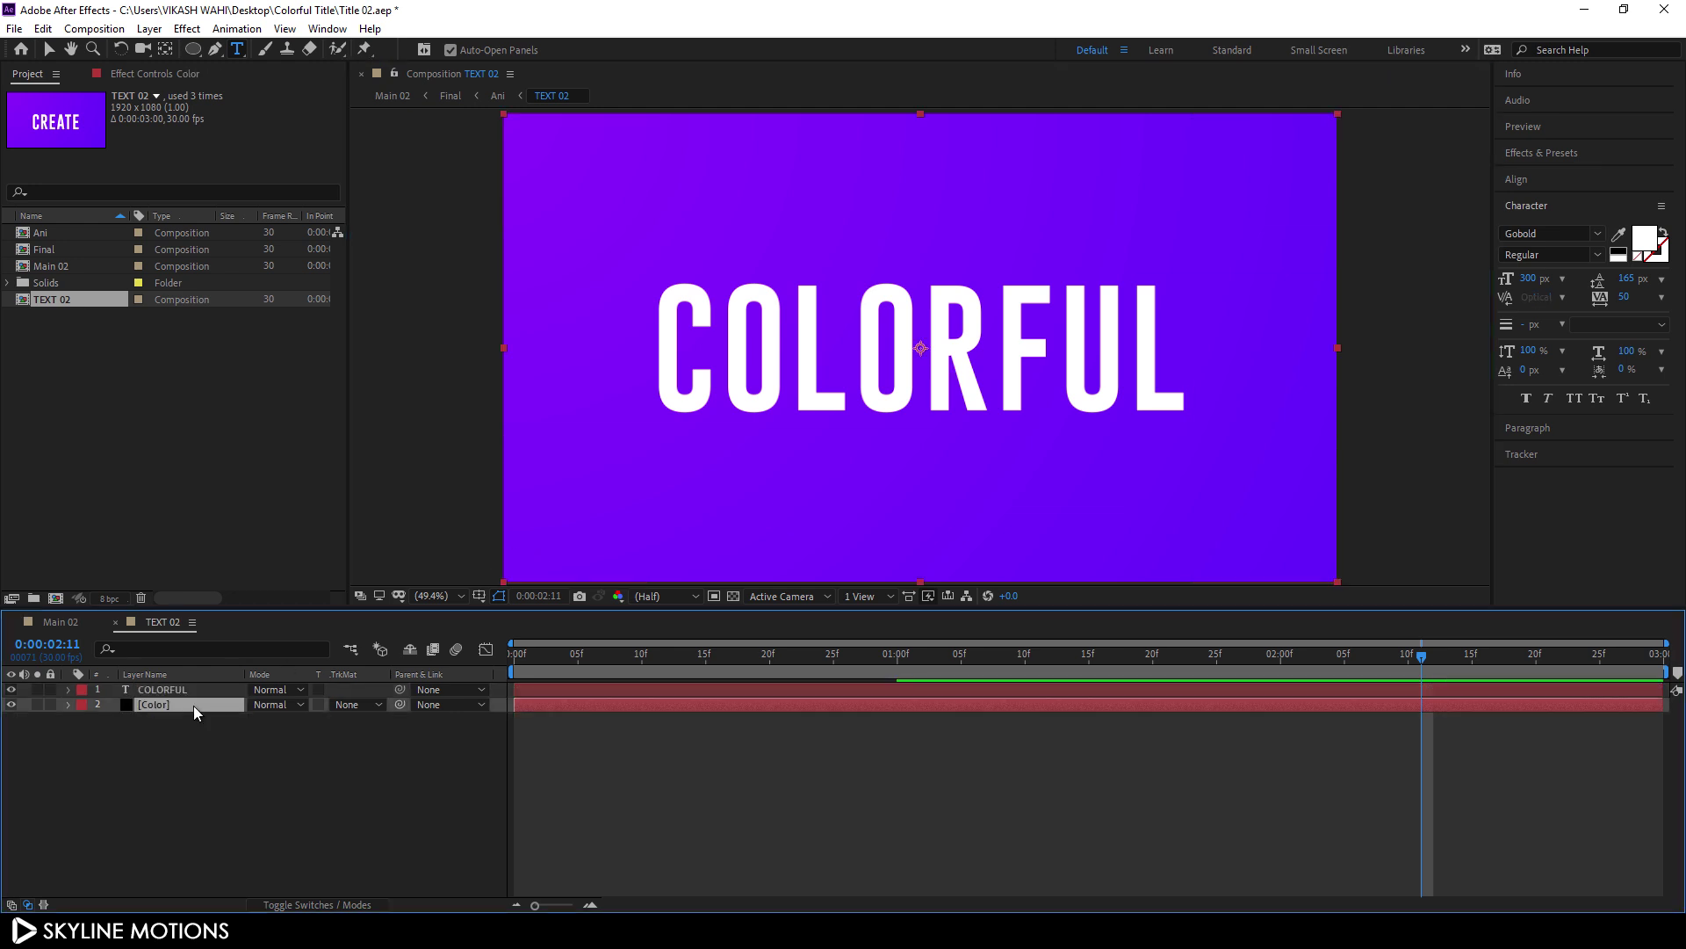
left_click(151, 75)
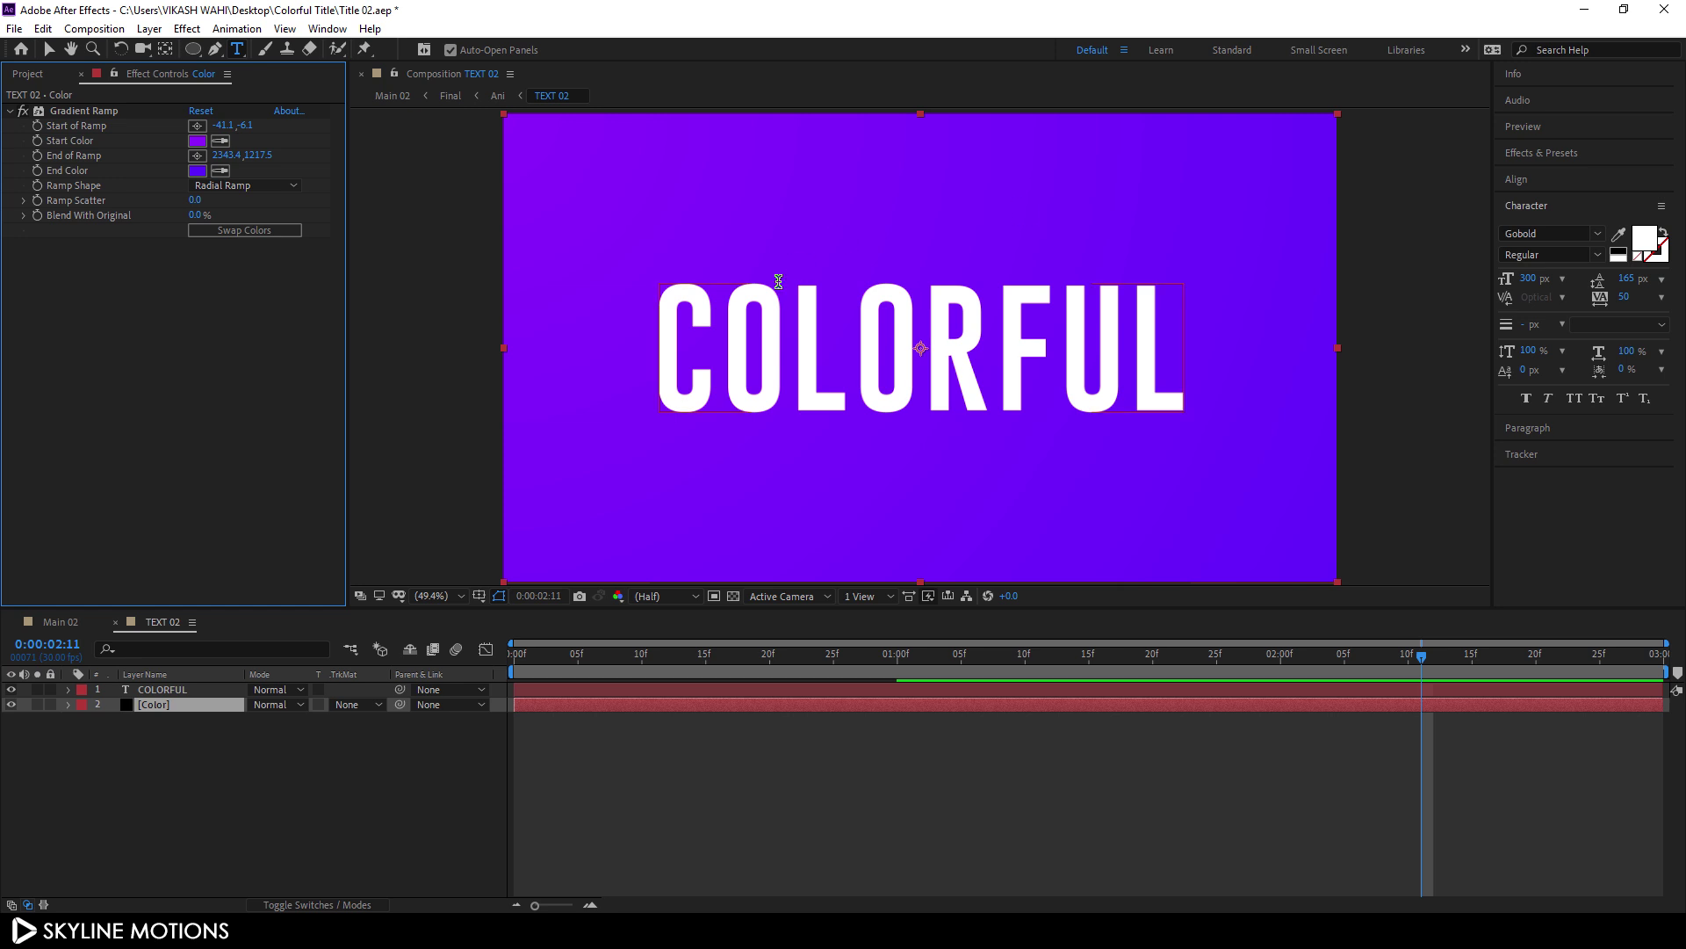
left_click(197, 141)
left_click(1357, 629)
left_click_drag(1262, 571, 1241, 816)
left_click(1383, 520)
Step: Set the Gradient Ramp's End Color to yellow (FFCC00) and save the project
left_click(197, 170)
left_click_drag(1249, 579, 1254, 716)
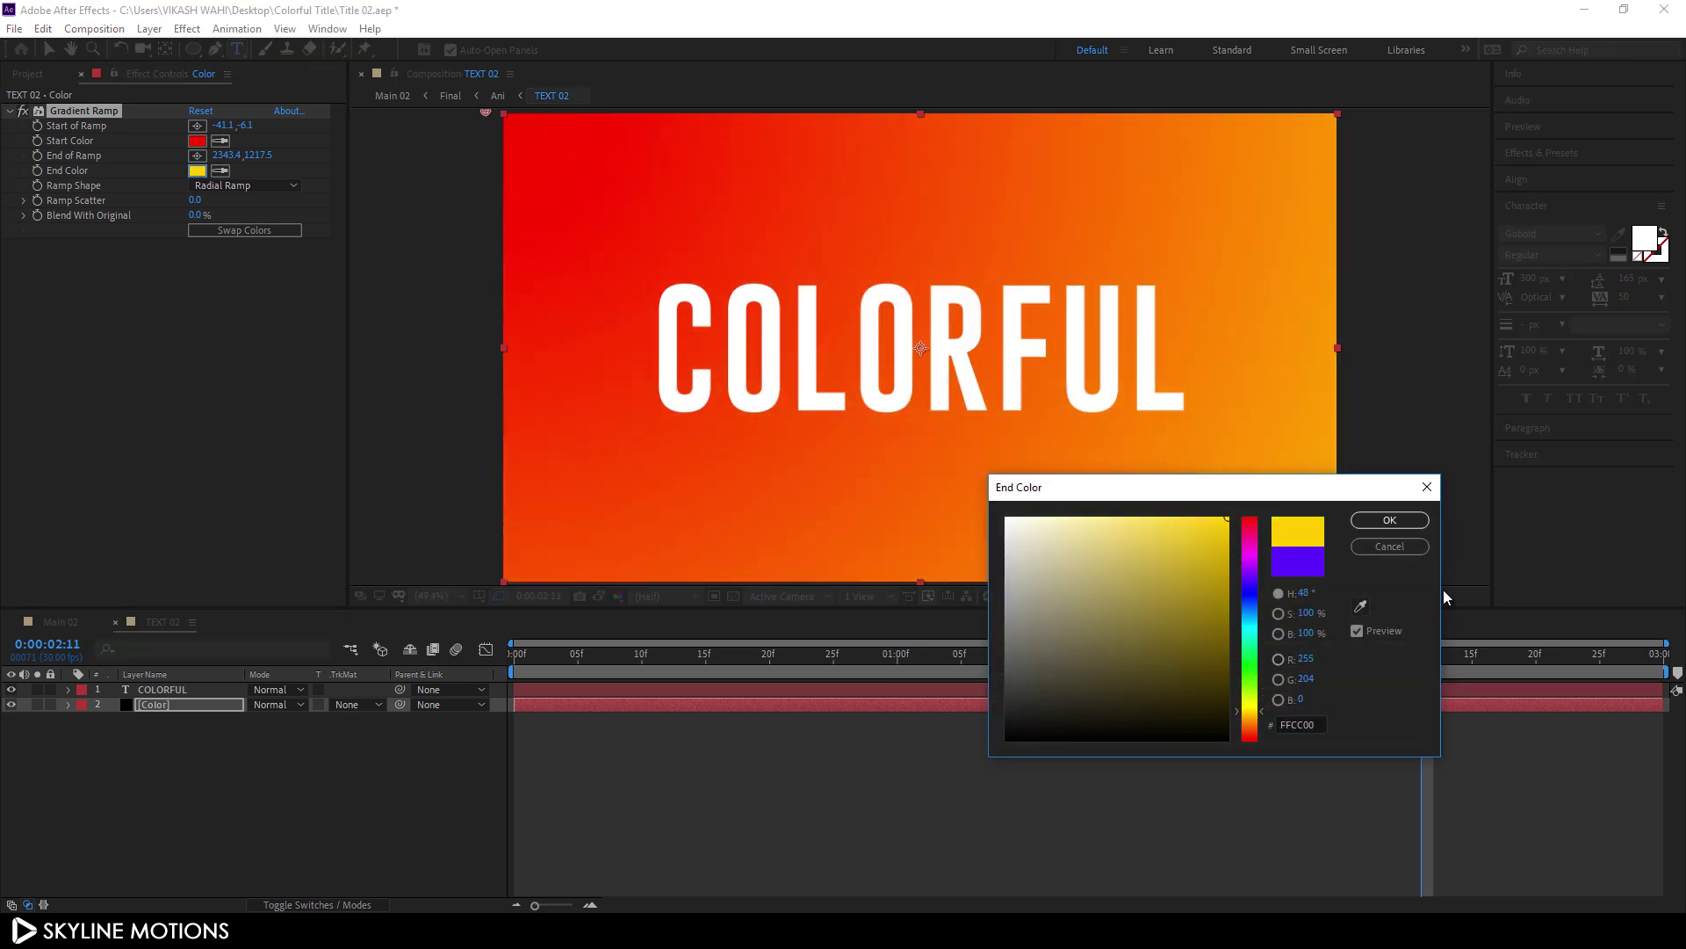
left_click(1389, 520)
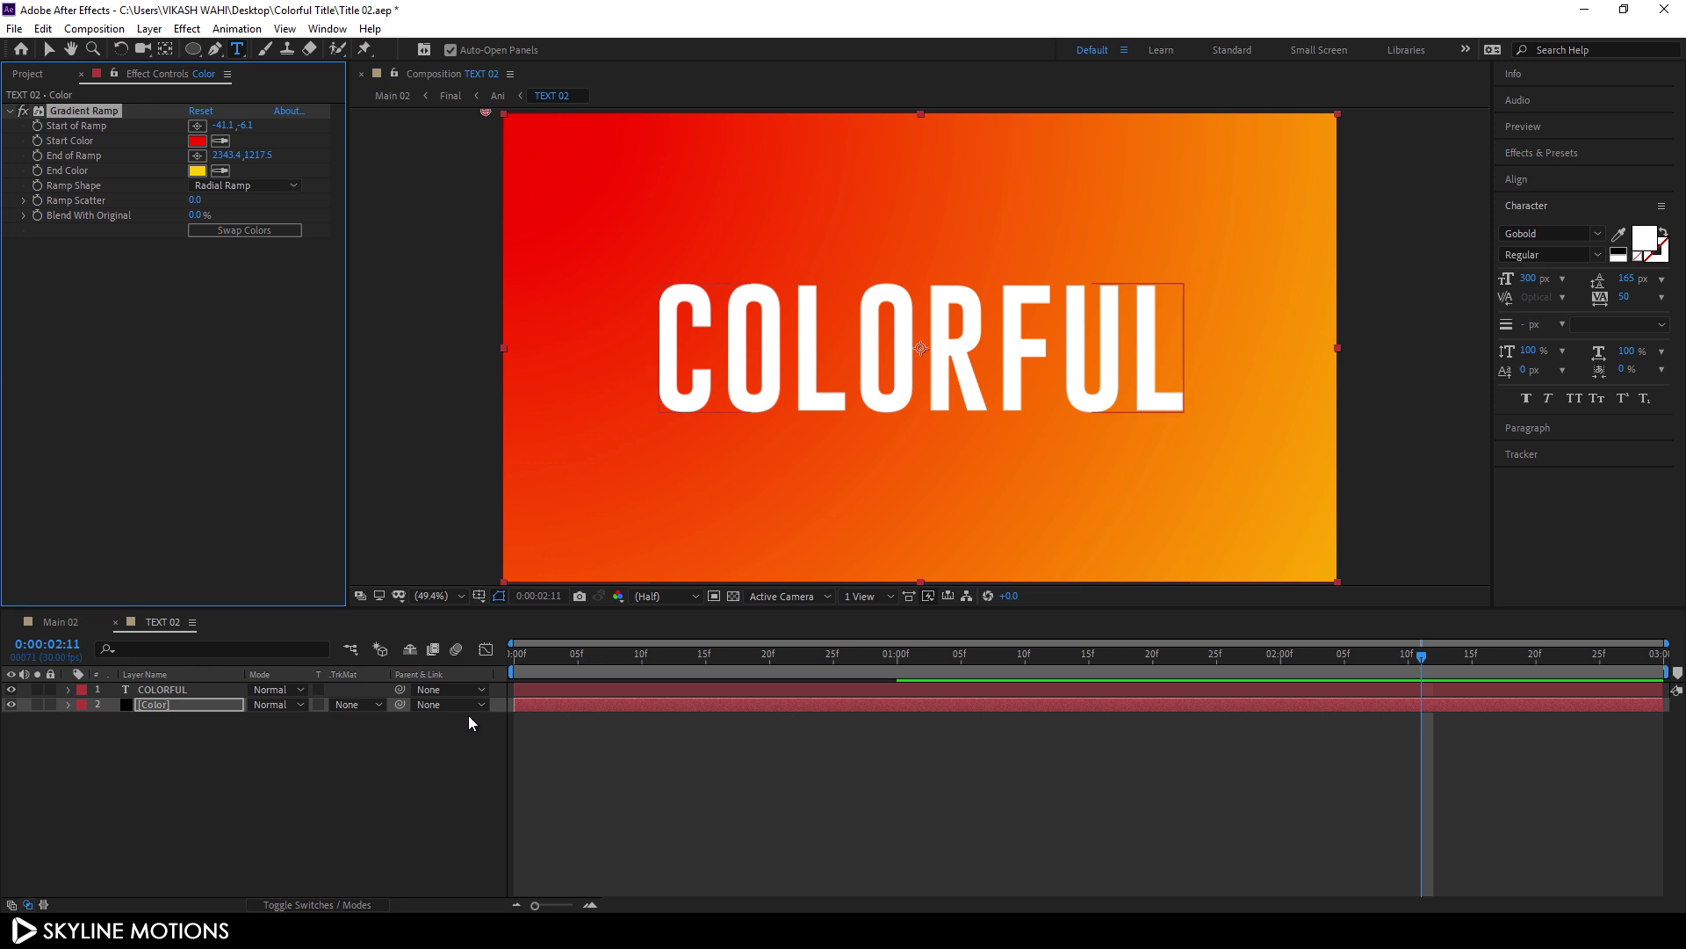
left_click(287, 758)
key("Home")
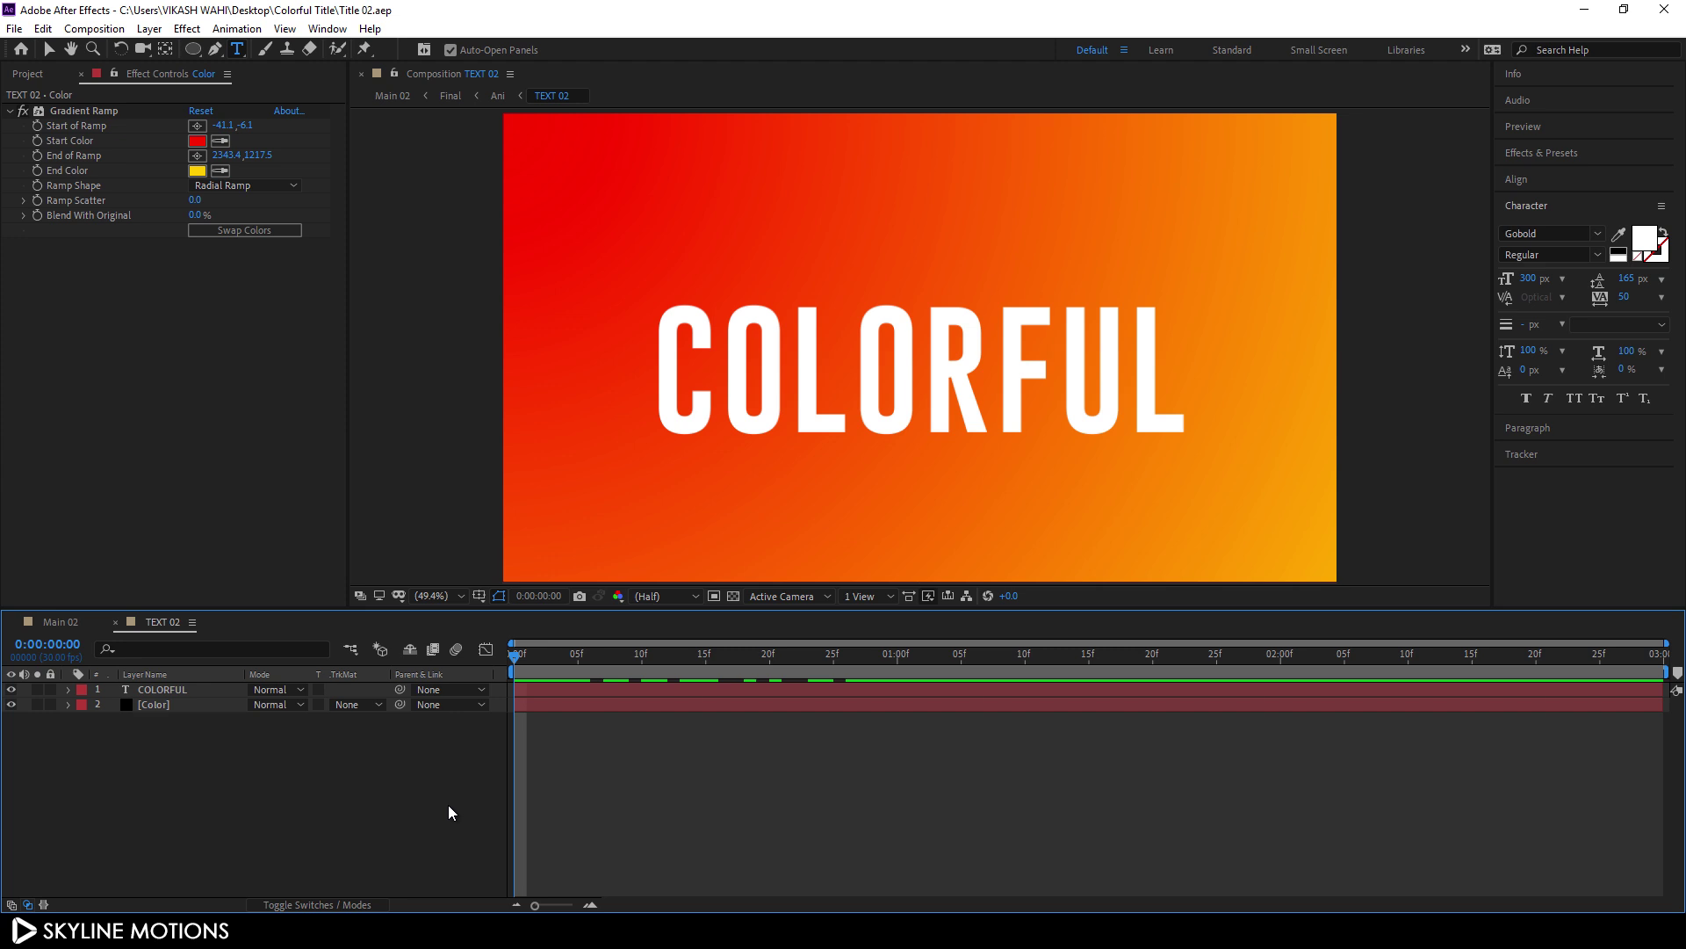
Step: Start a new project and create a 1920 x 1080, 30 fps composition named Final with a duration of 0:00:06:00
left_click(17, 29)
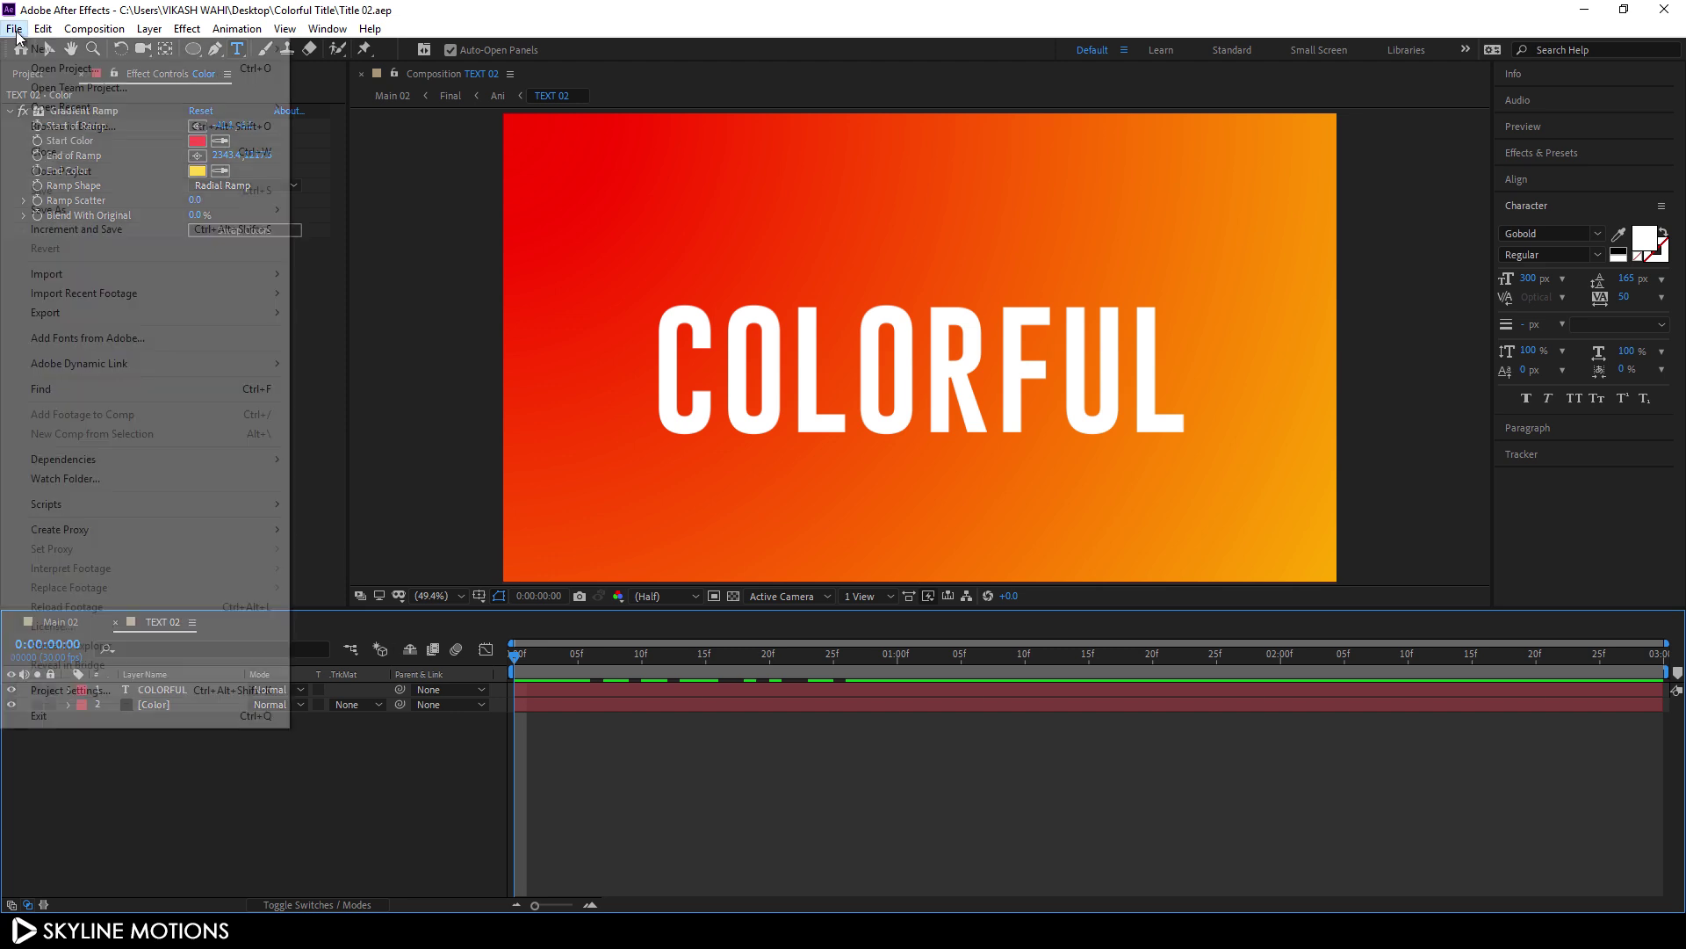
mouse_move(26, 51)
left_click(329, 49)
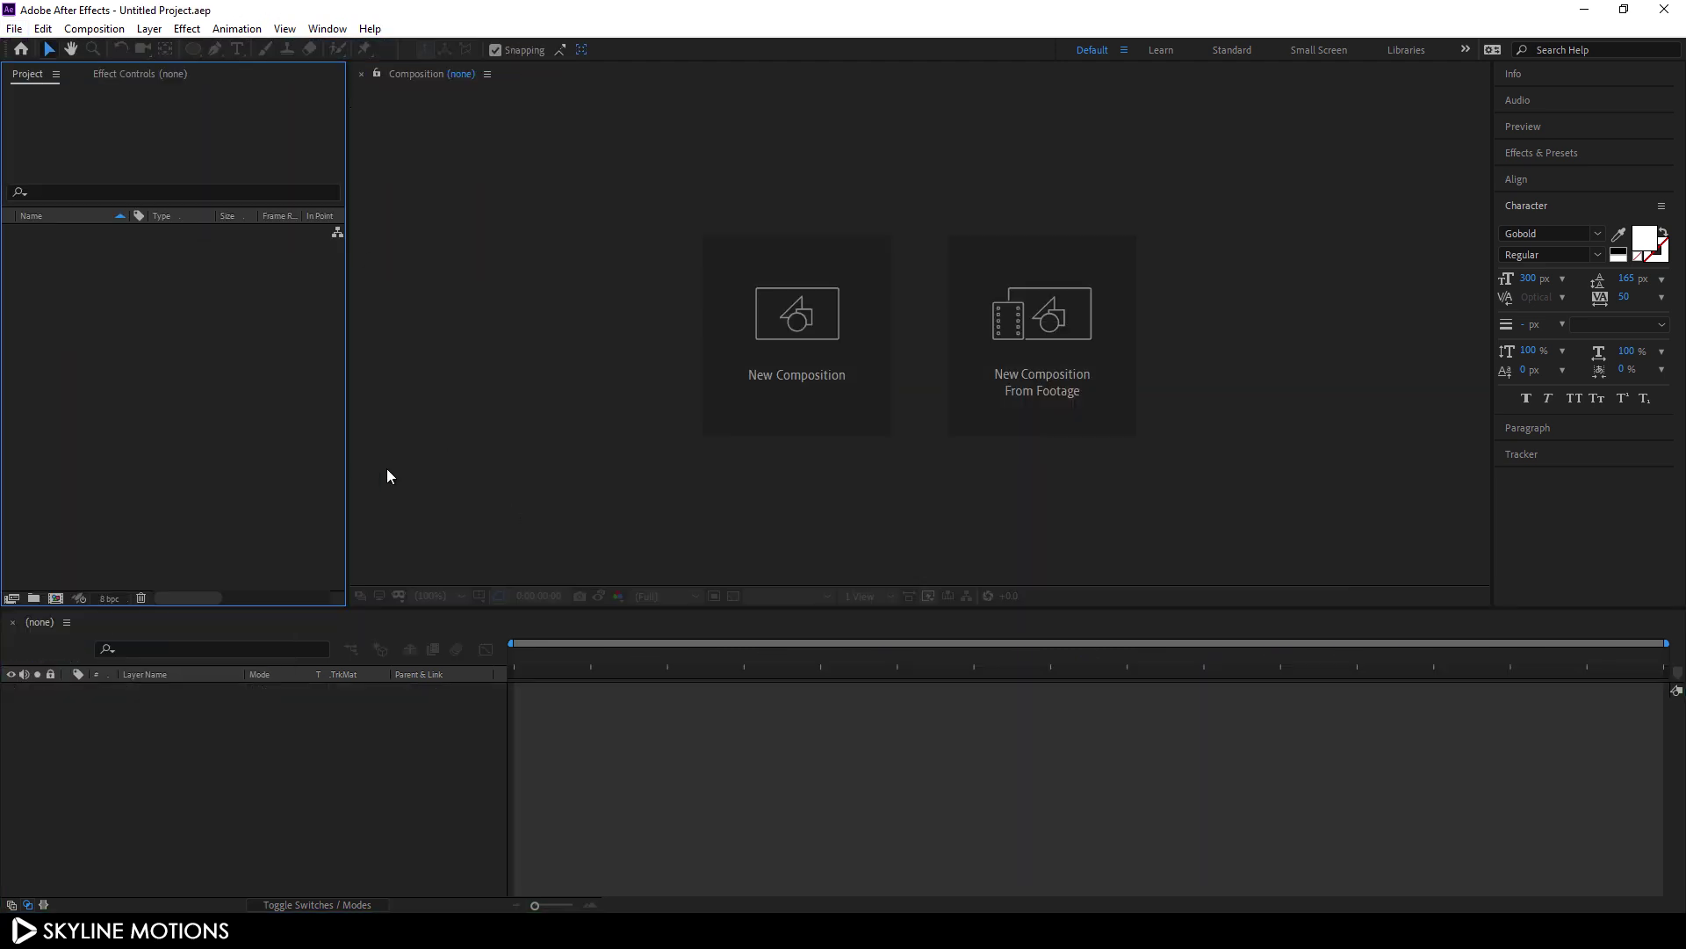
left_click(813, 418)
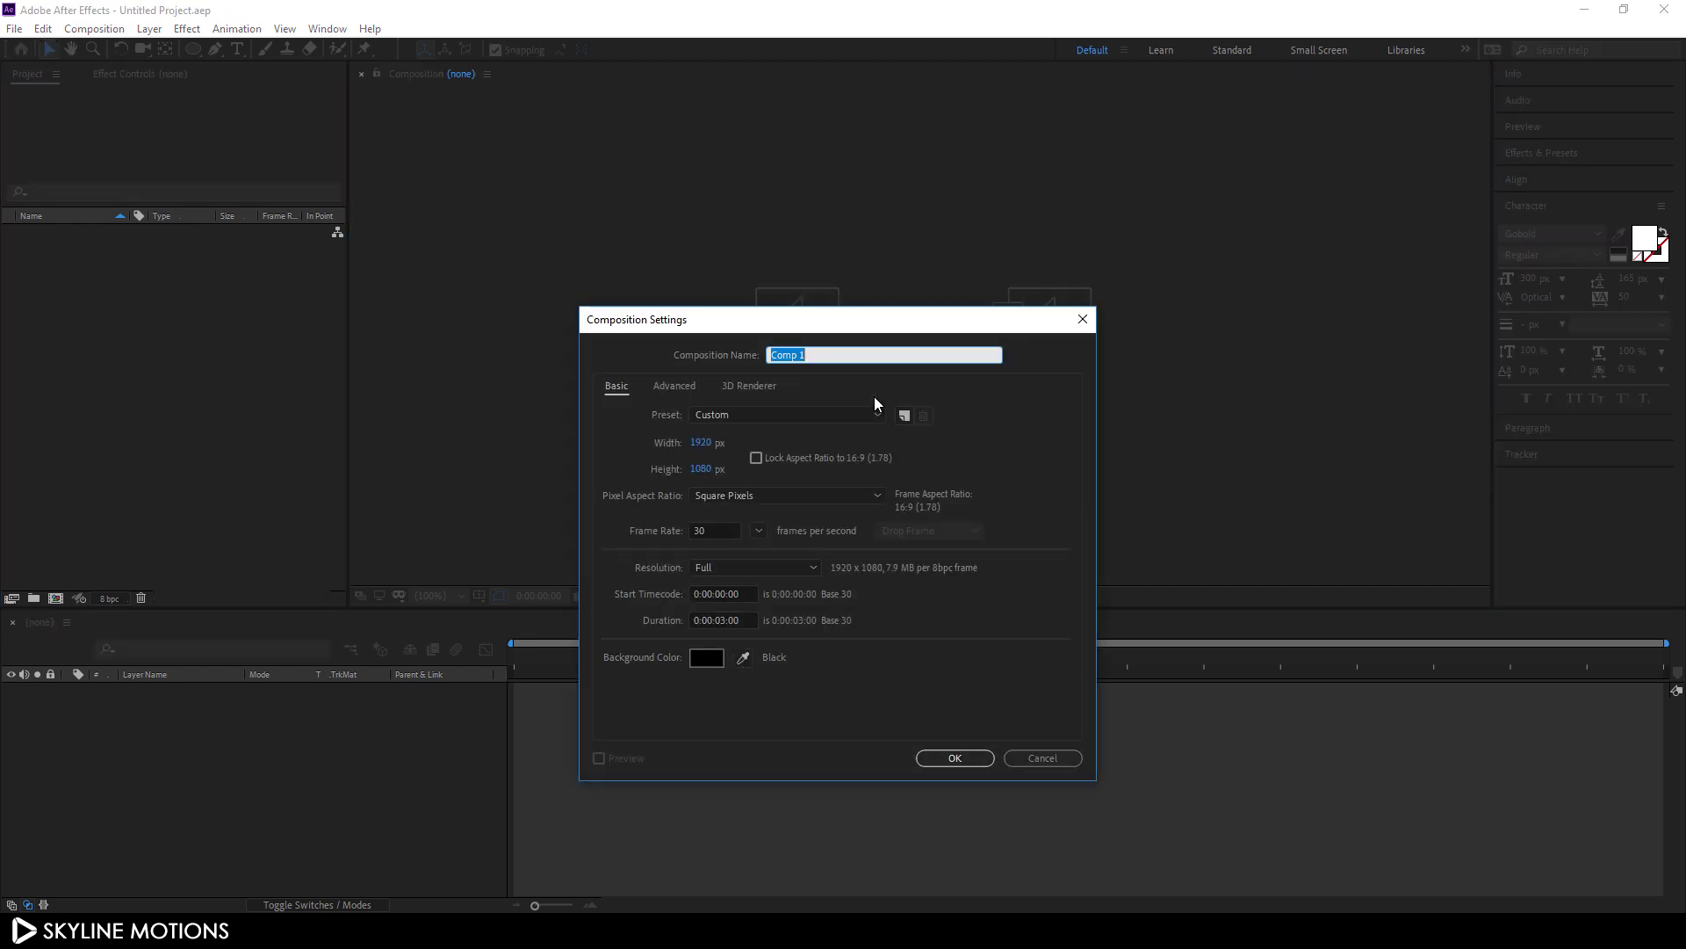
key("BackSpace")
left_click(730, 621)
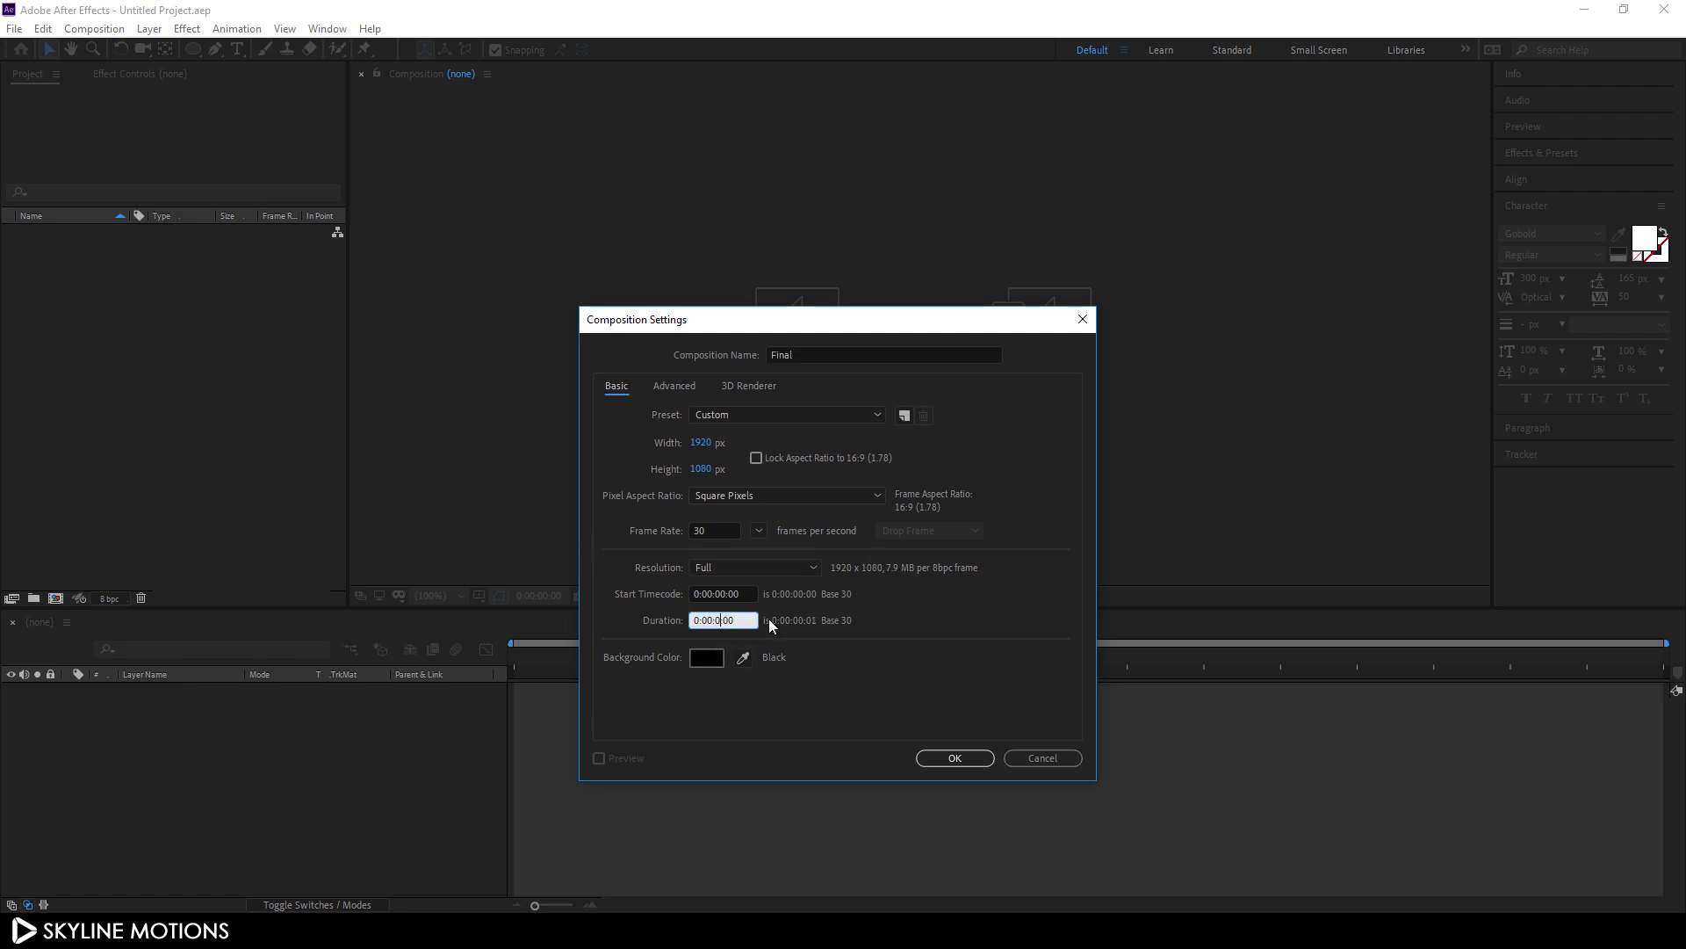
left_click(955, 757)
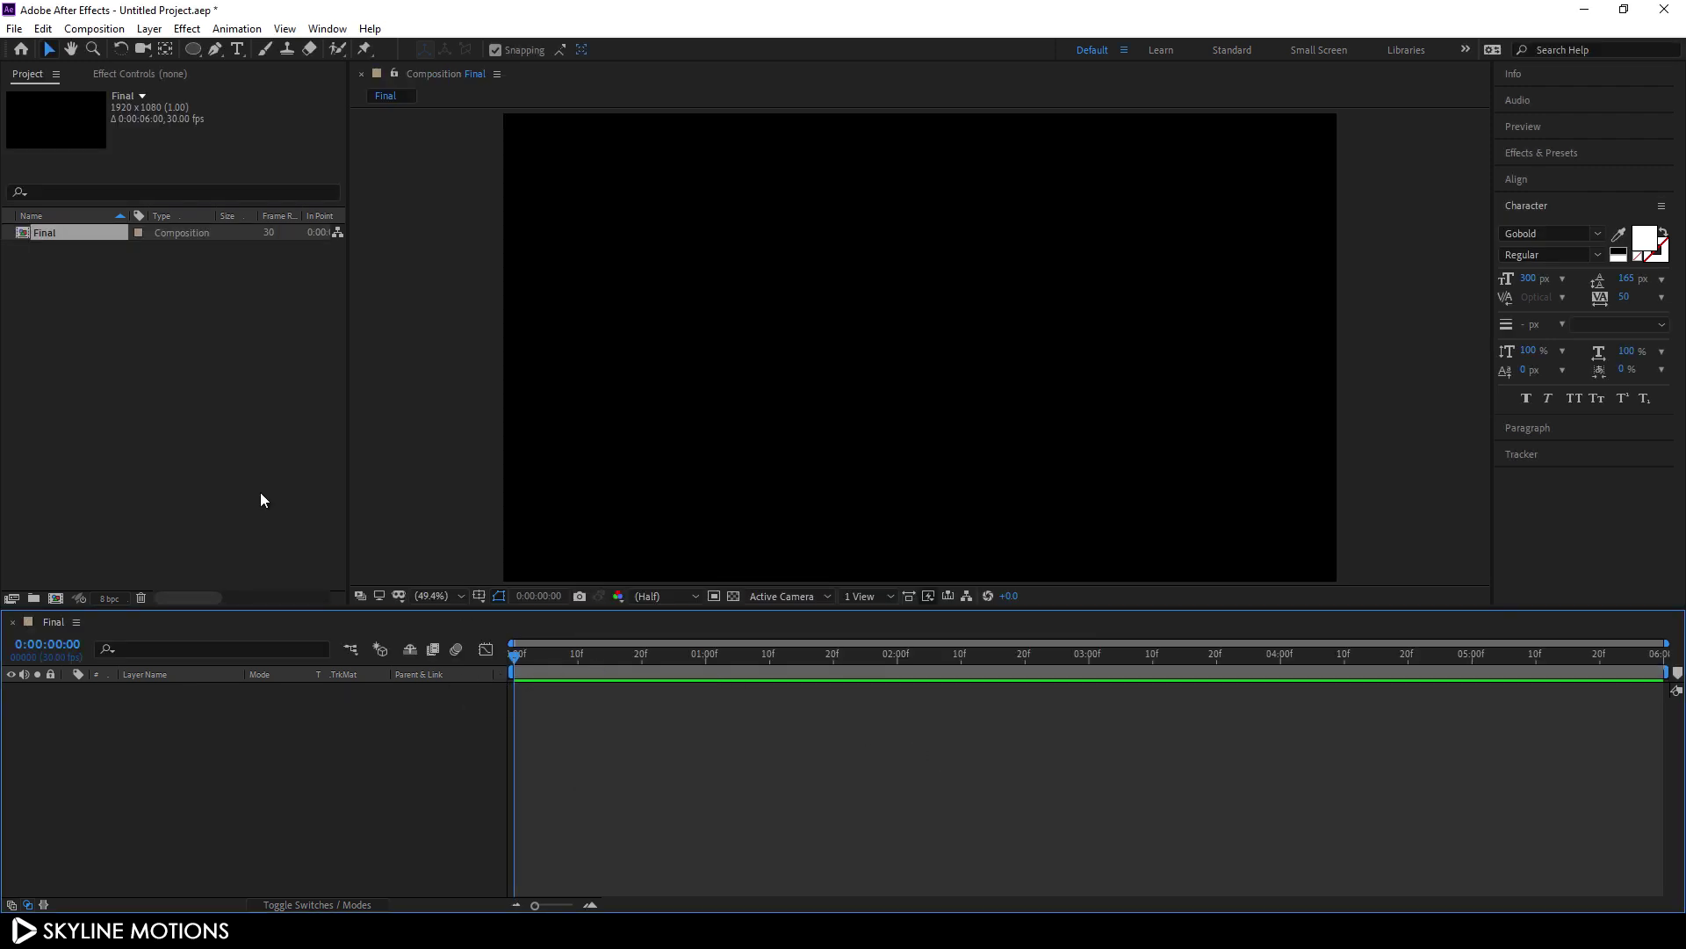
Step: Import the Title 01 and Title 02 project files into the new project
right_click(144, 304)
mouse_move(233, 390)
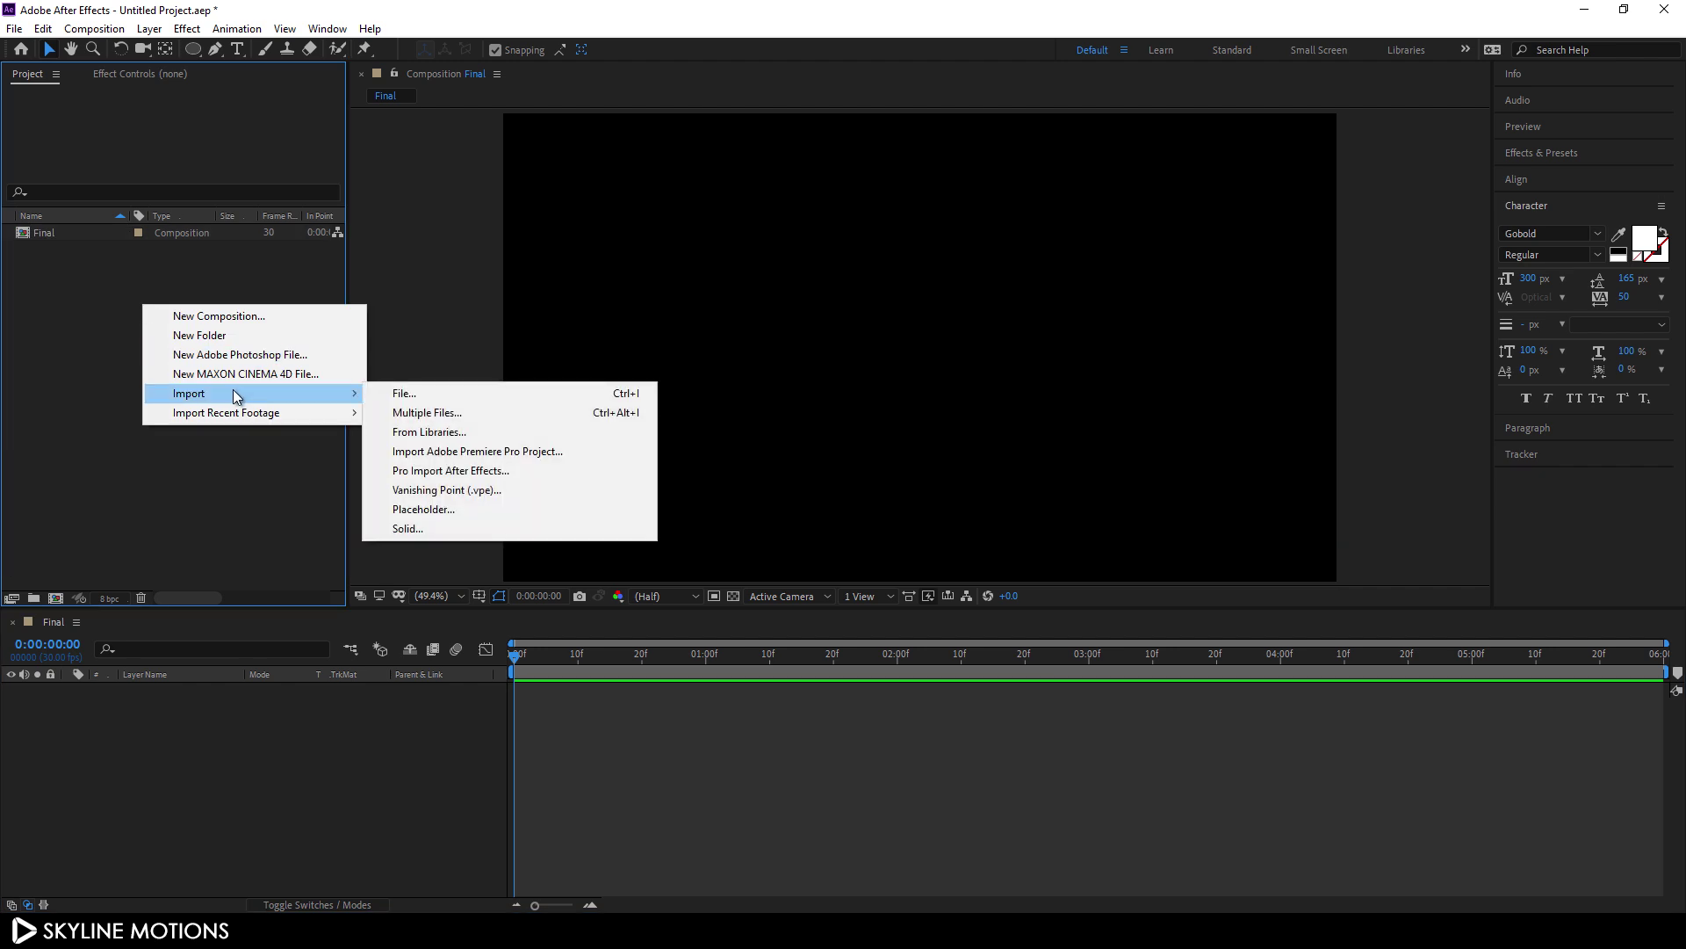
left_click(452, 392)
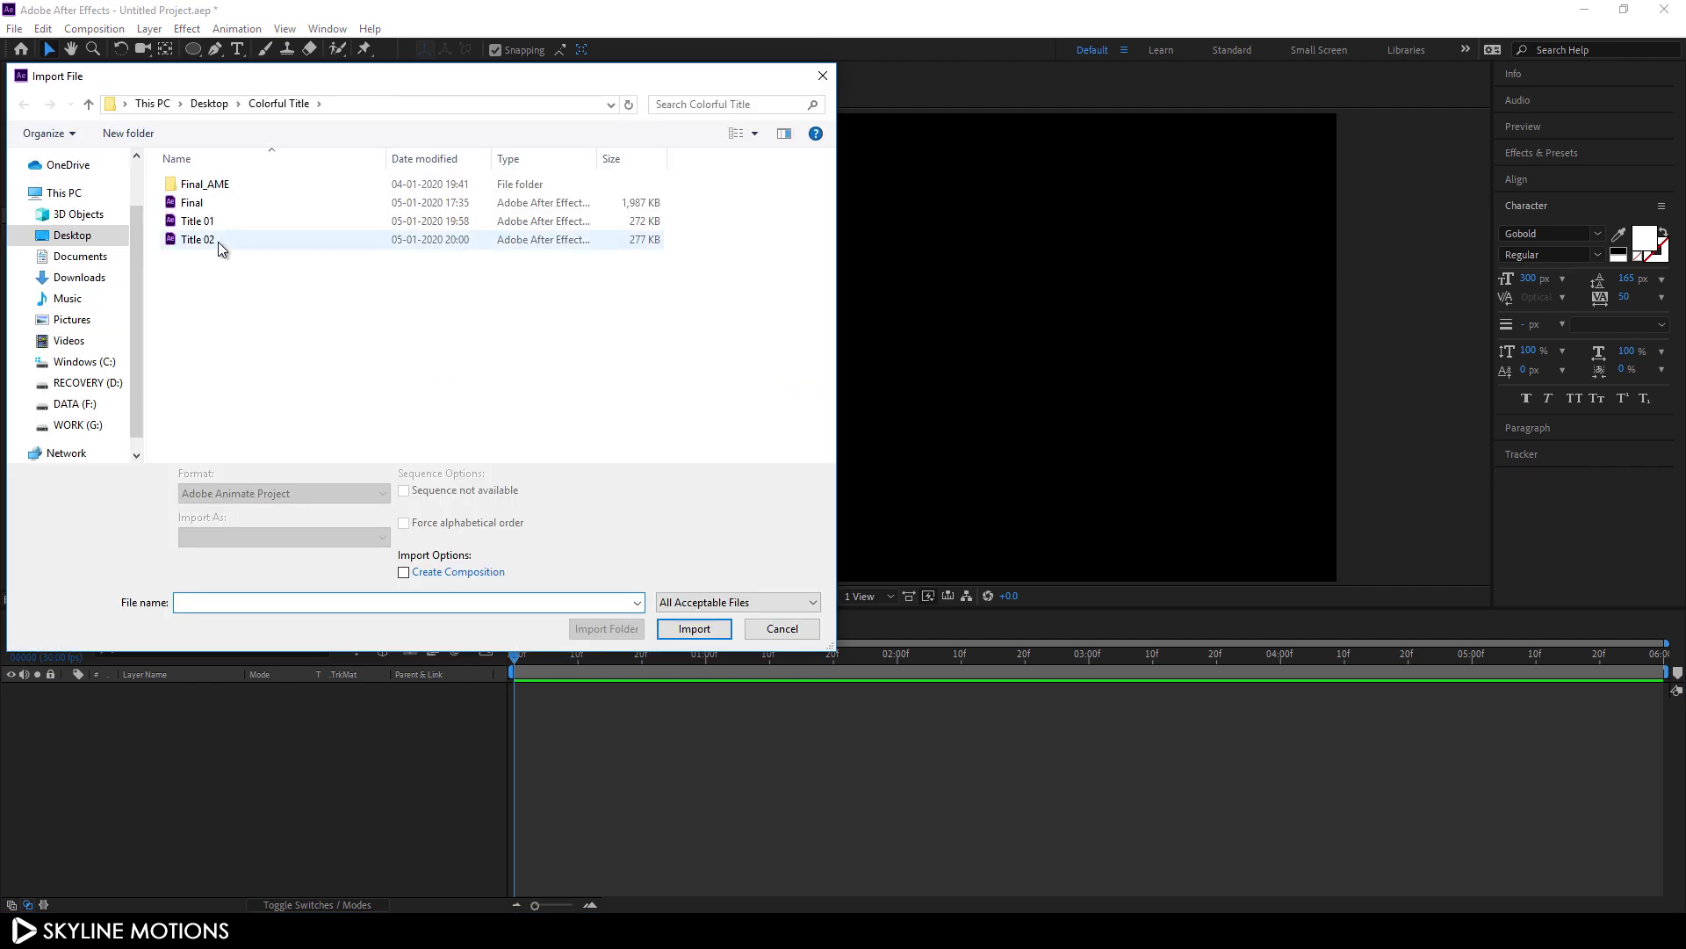
left_click(209, 222)
left_click(211, 243, "shift")
left_click(690, 632)
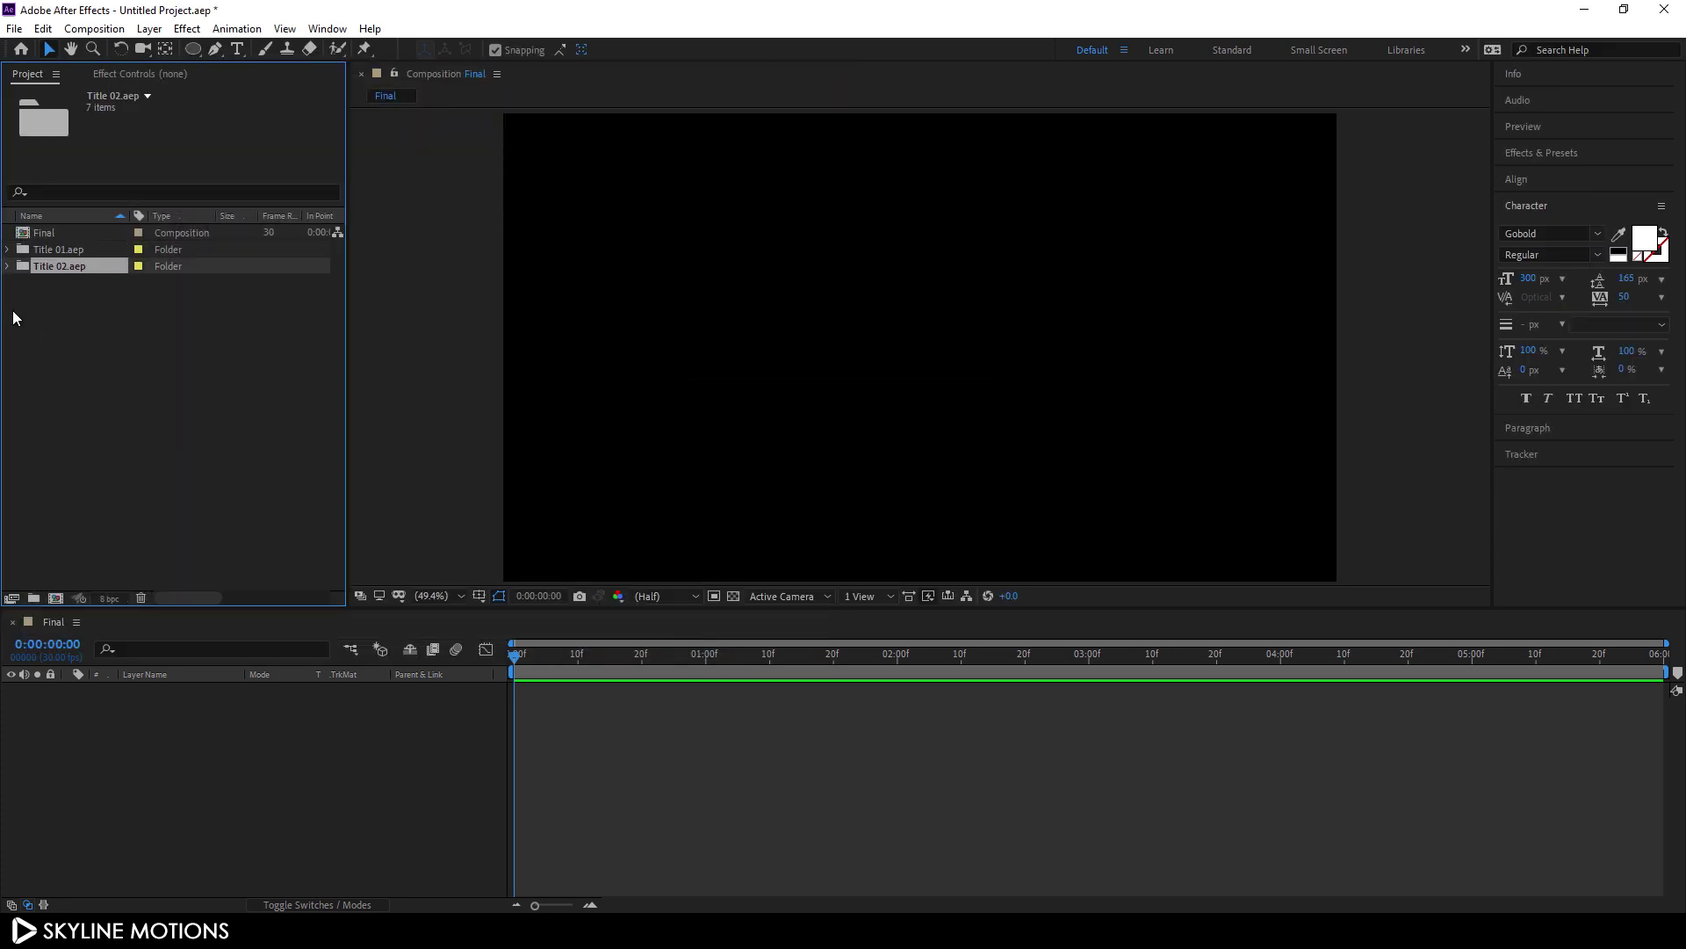
Step: Place Main 01 in the Final composition and Main 02 above it, with Main 02 starting at 0:00:03:00
left_click(8, 250)
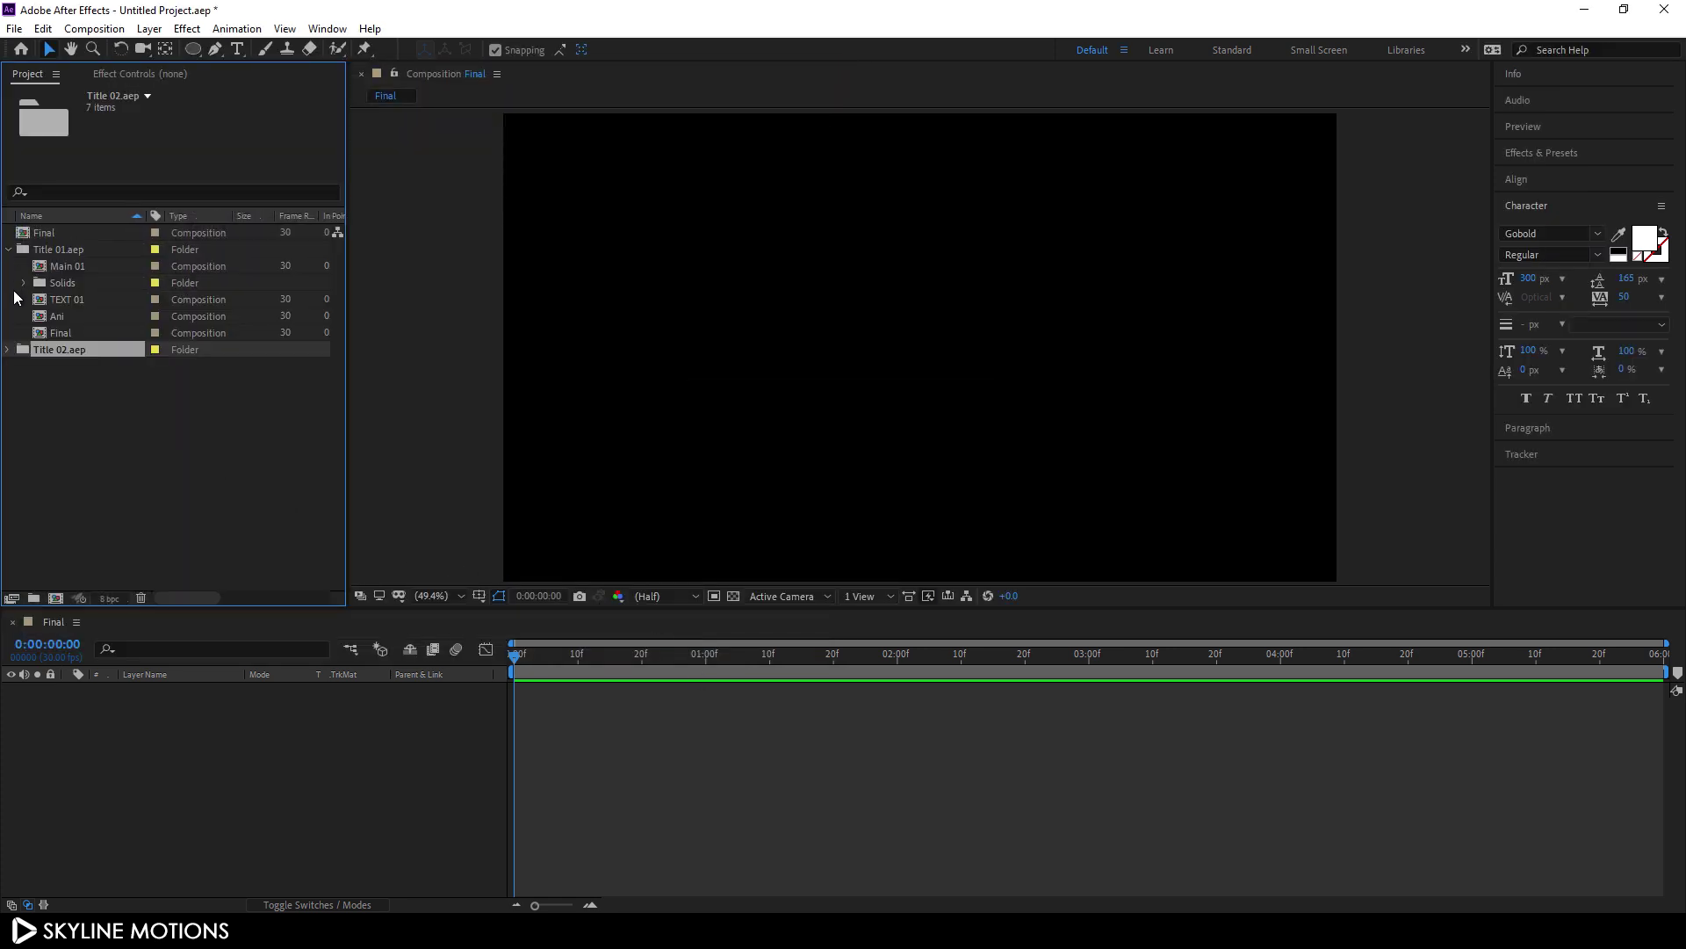
left_click(8, 350)
left_click_drag(70, 267, 150, 729)
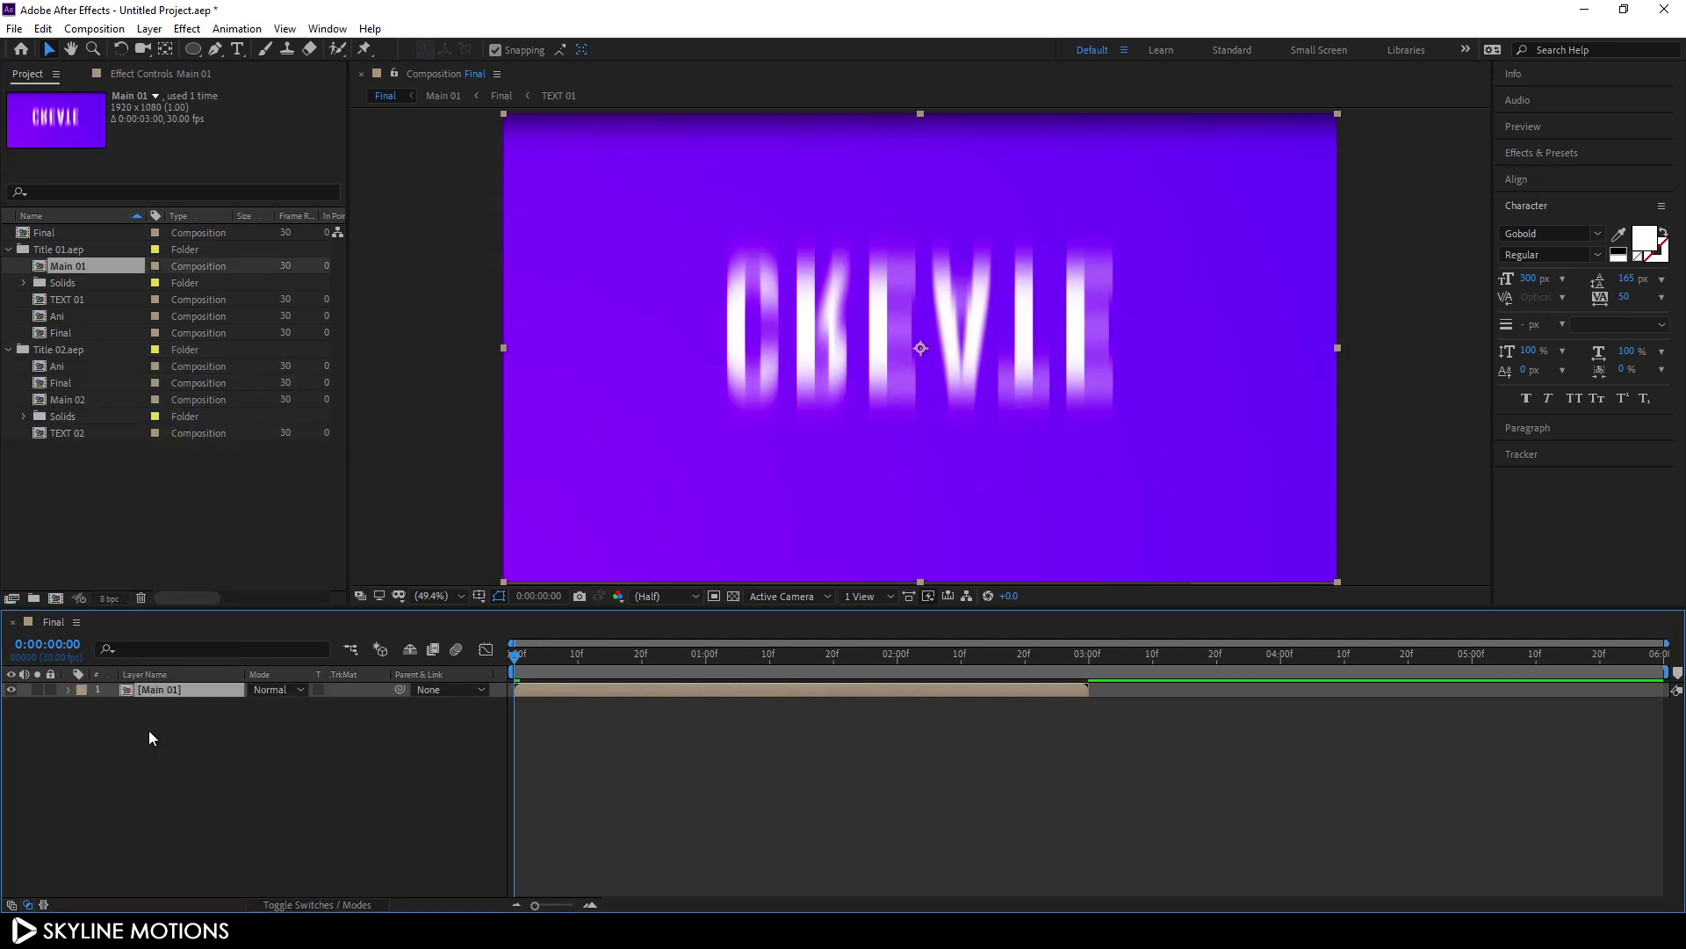
left_click(83, 401)
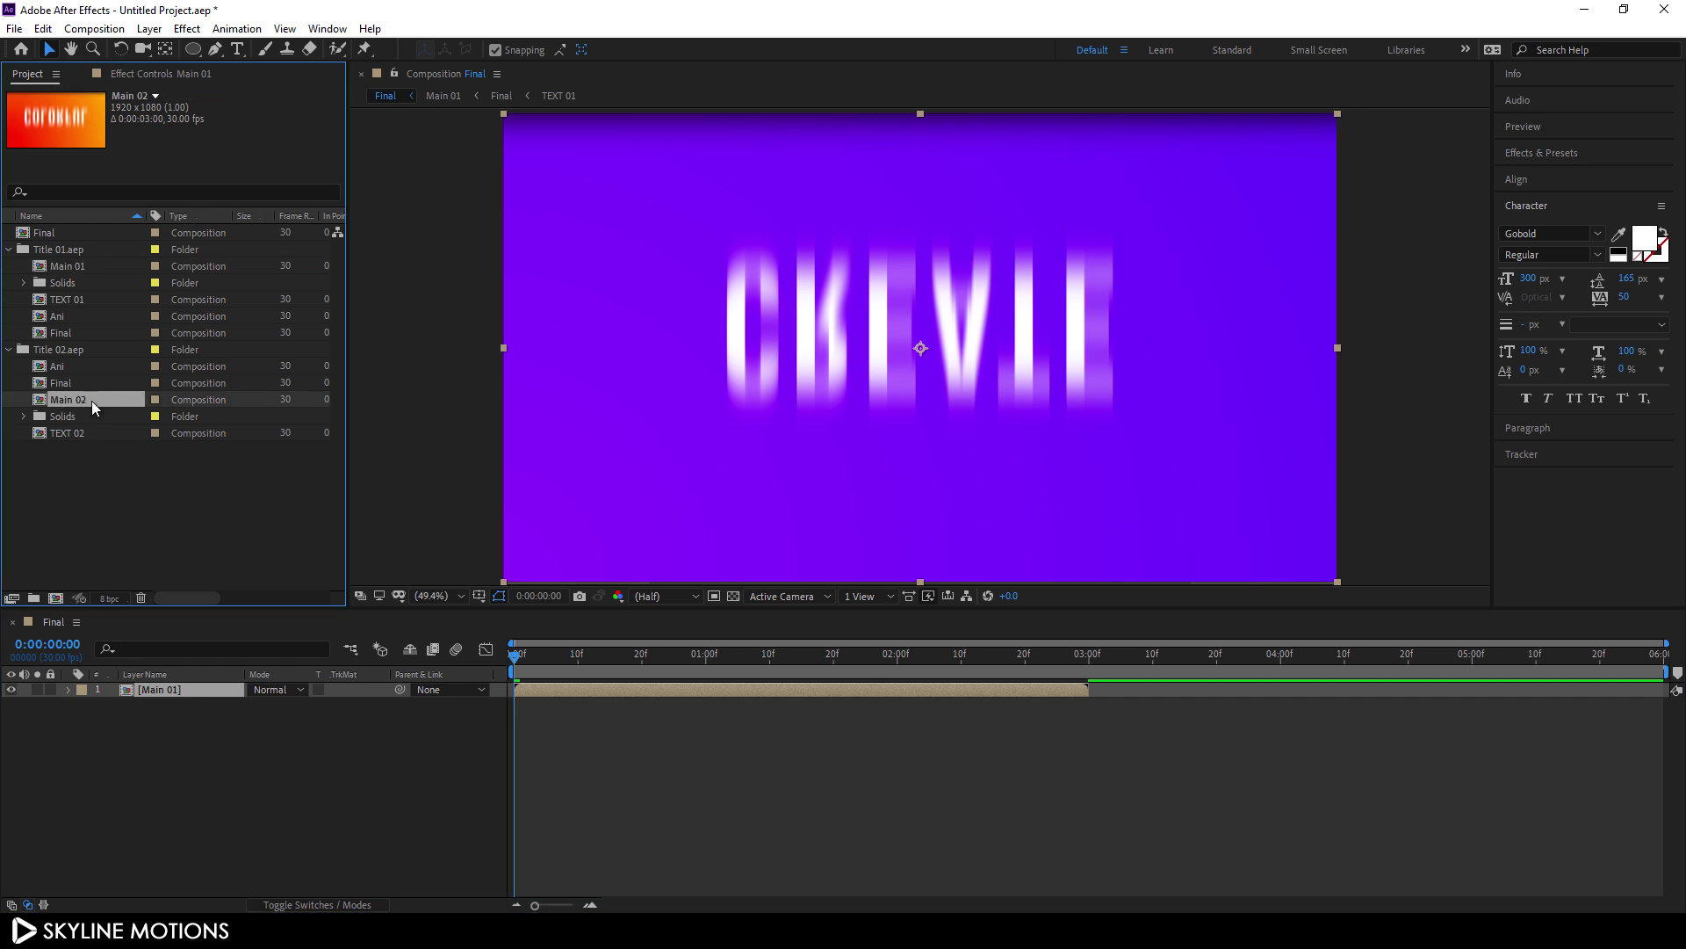
left_click_drag(87, 398, 195, 684)
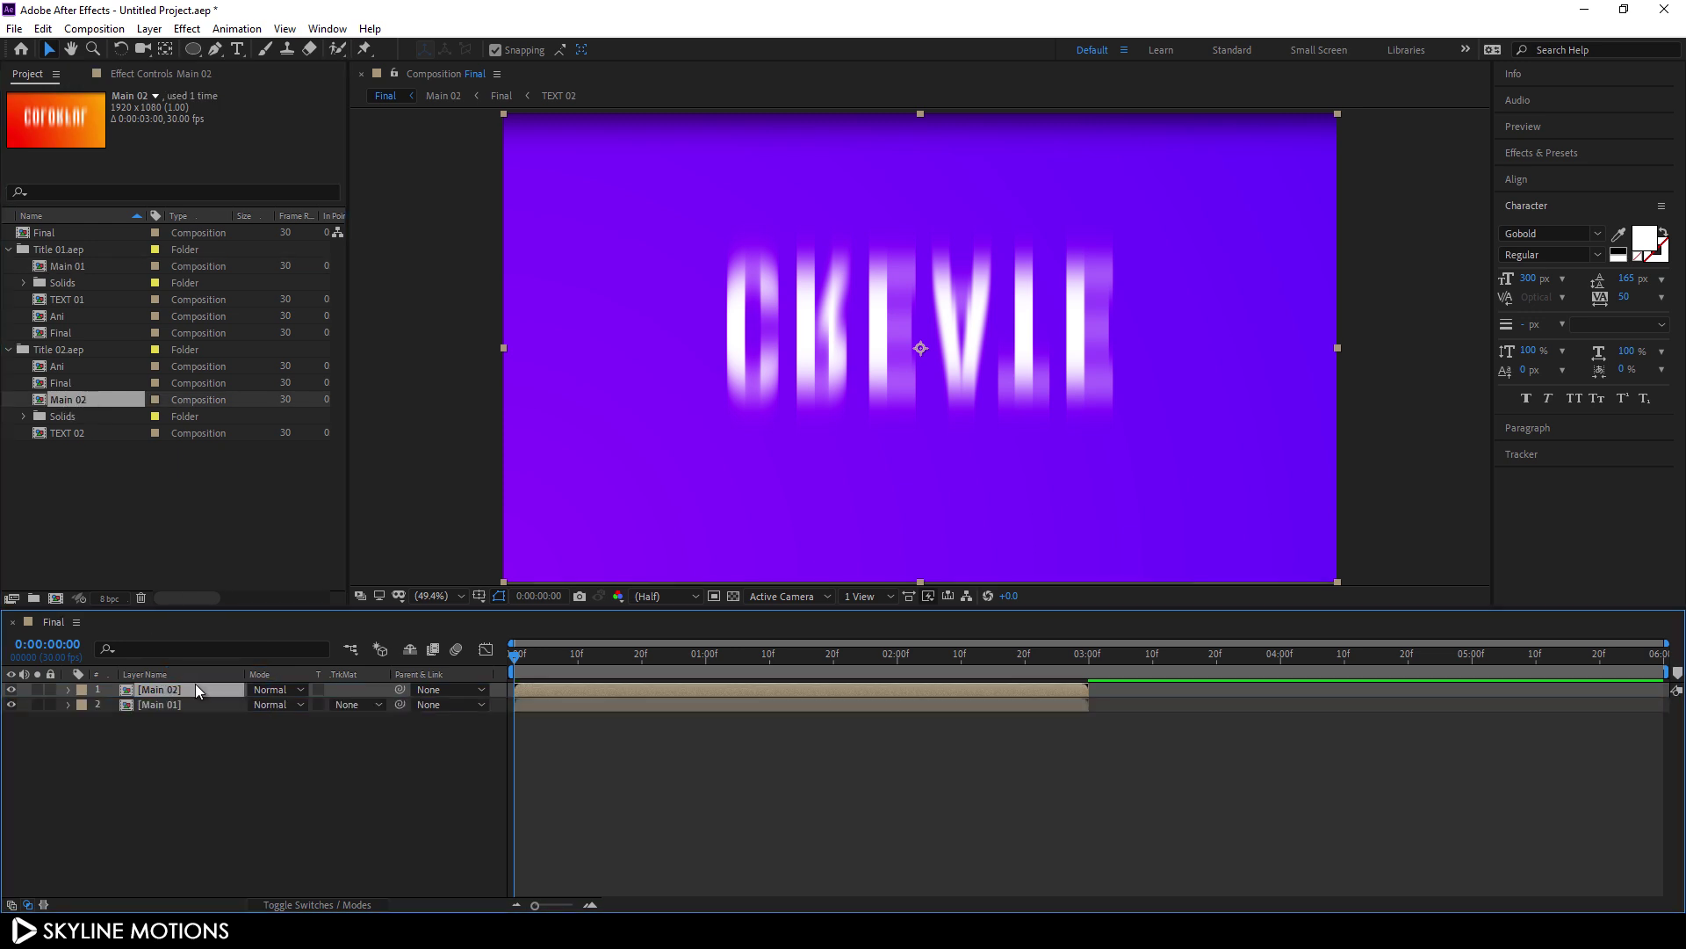
left_click_drag(671, 687, 1247, 700)
Step: Preview the combined Final animation from 0:00:00:00 in the maximized composition viewer
left_click_drag(1112, 655, 441, 642)
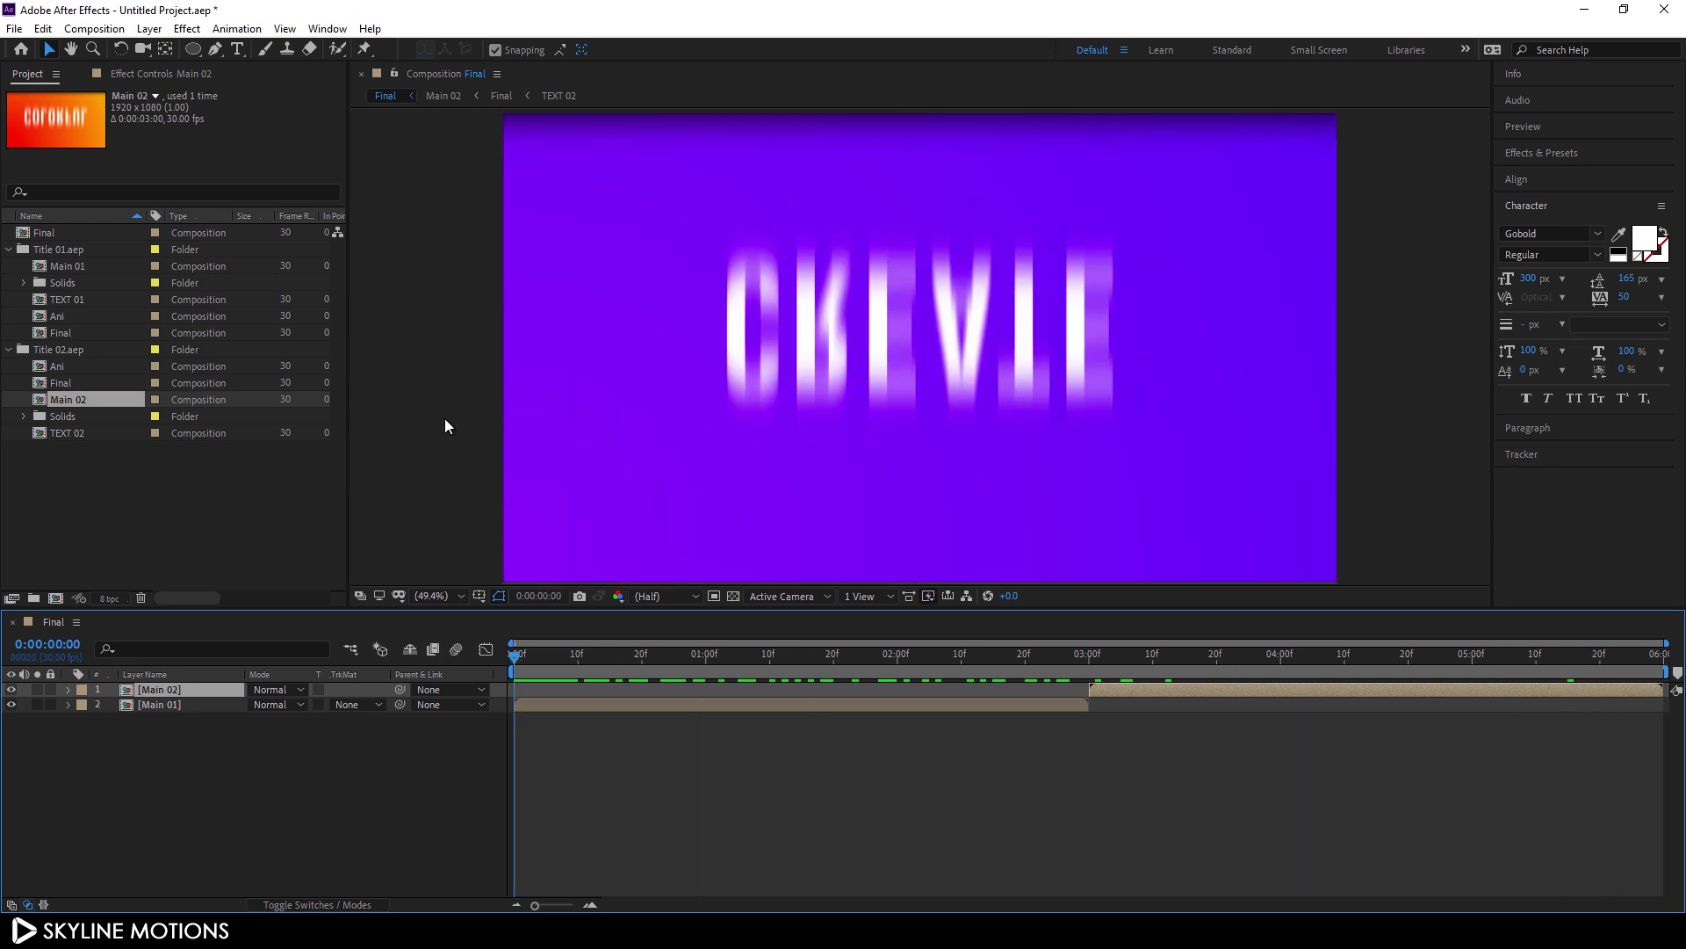
key("grave")
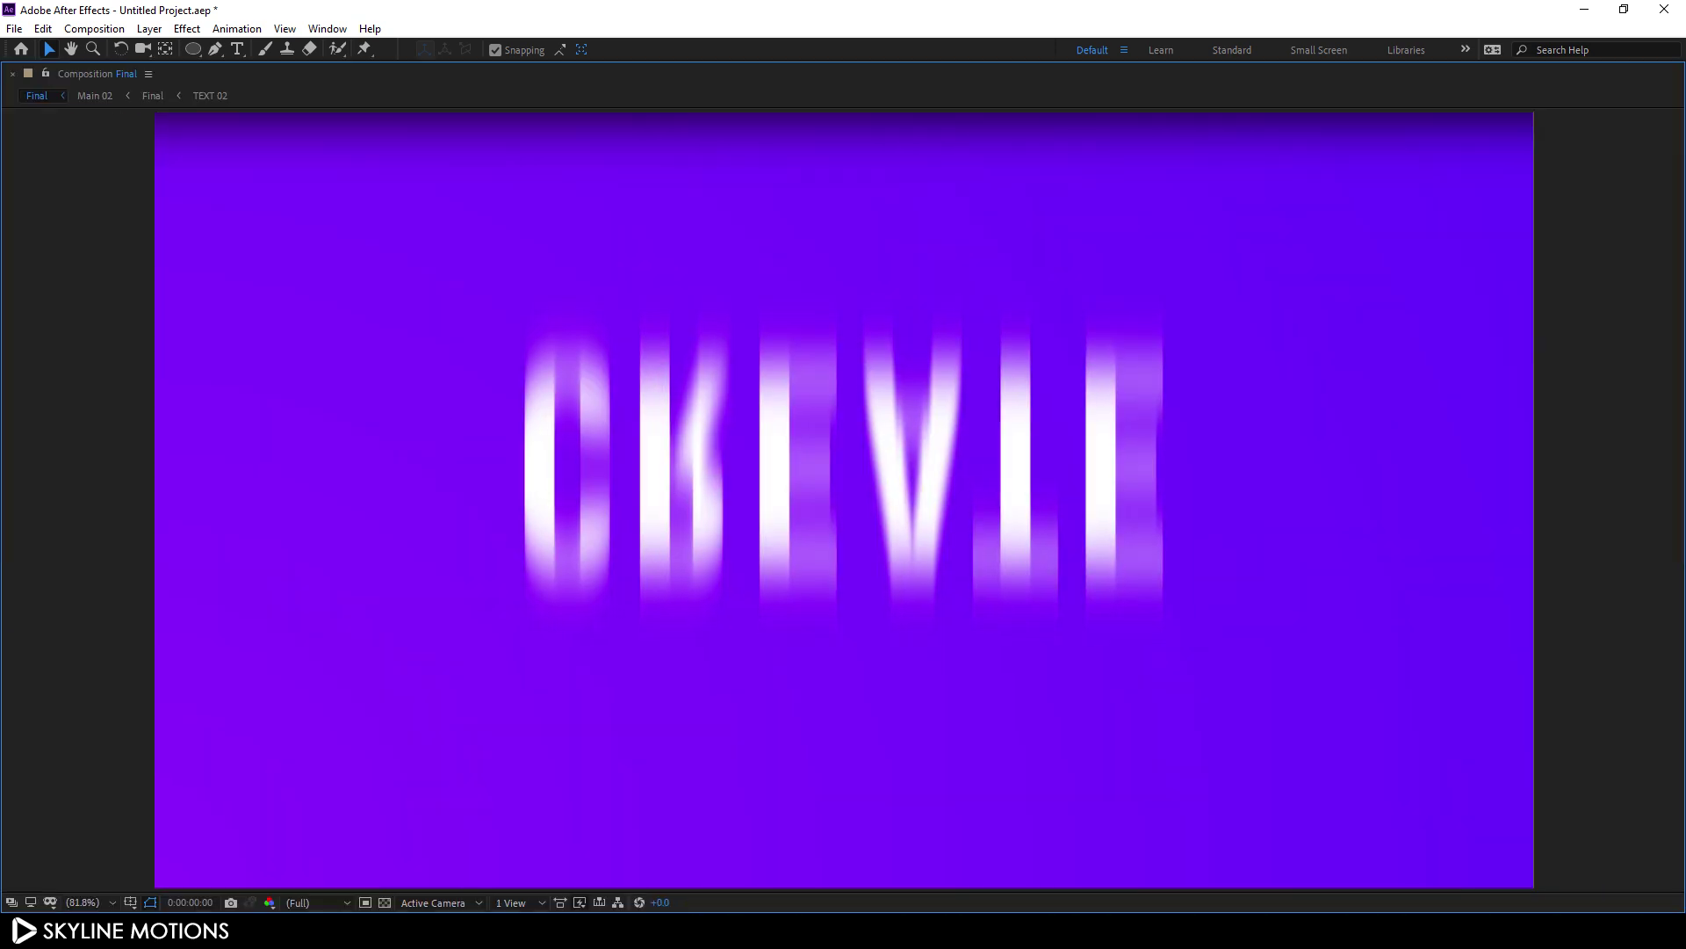
key("space")
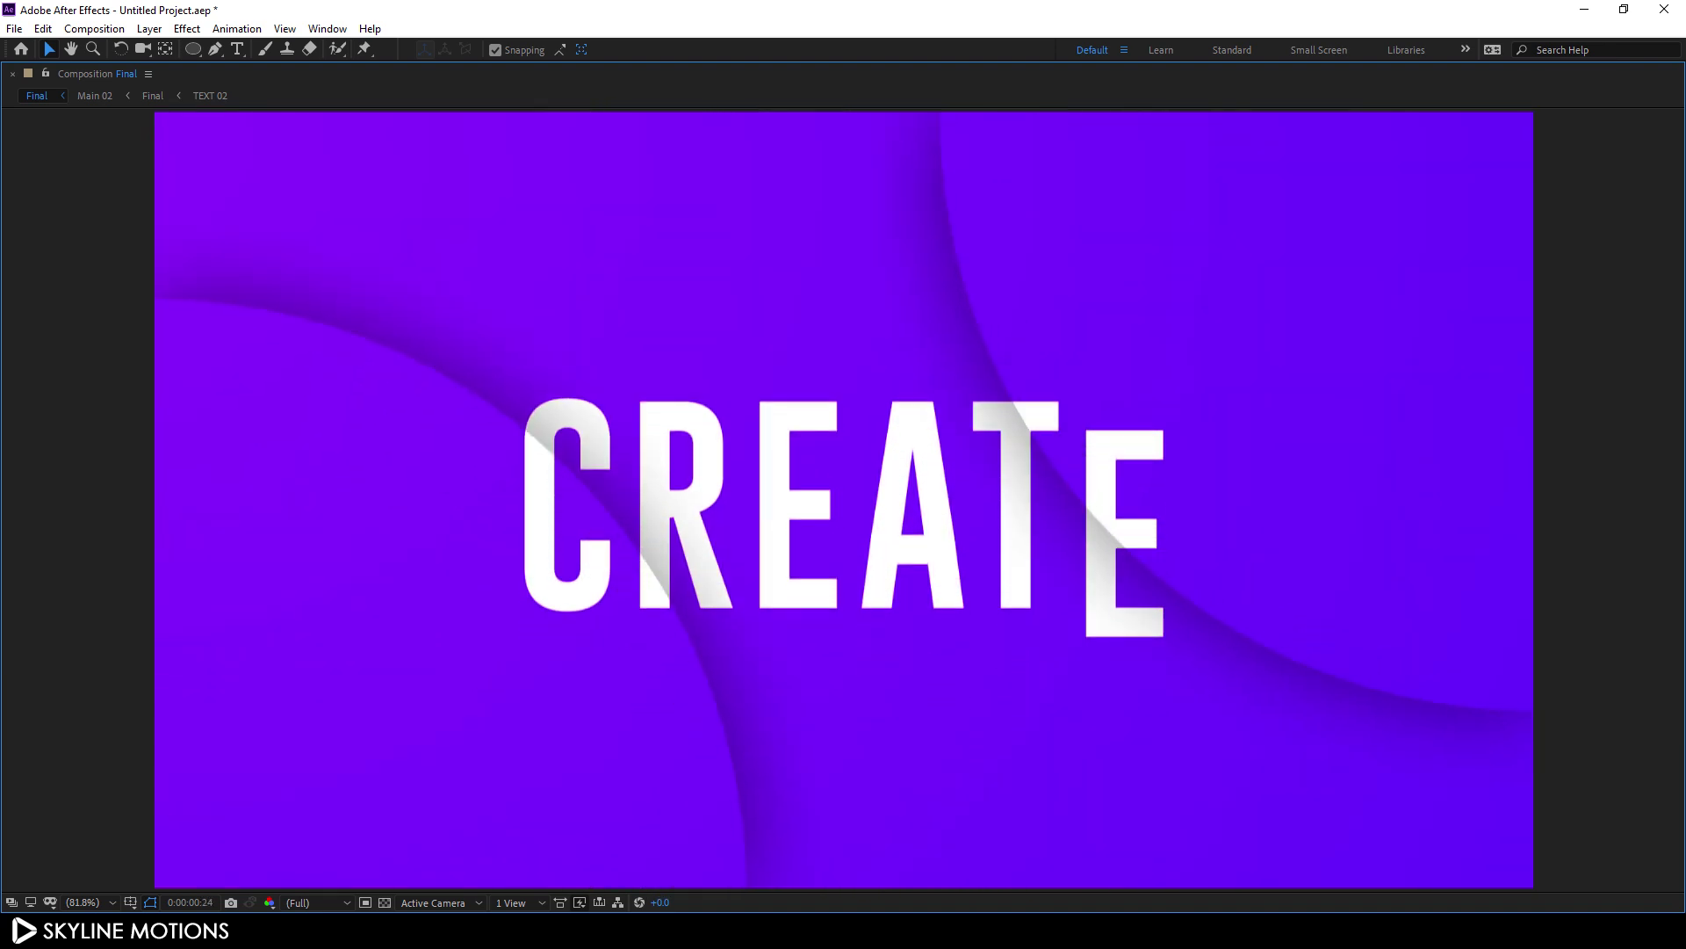